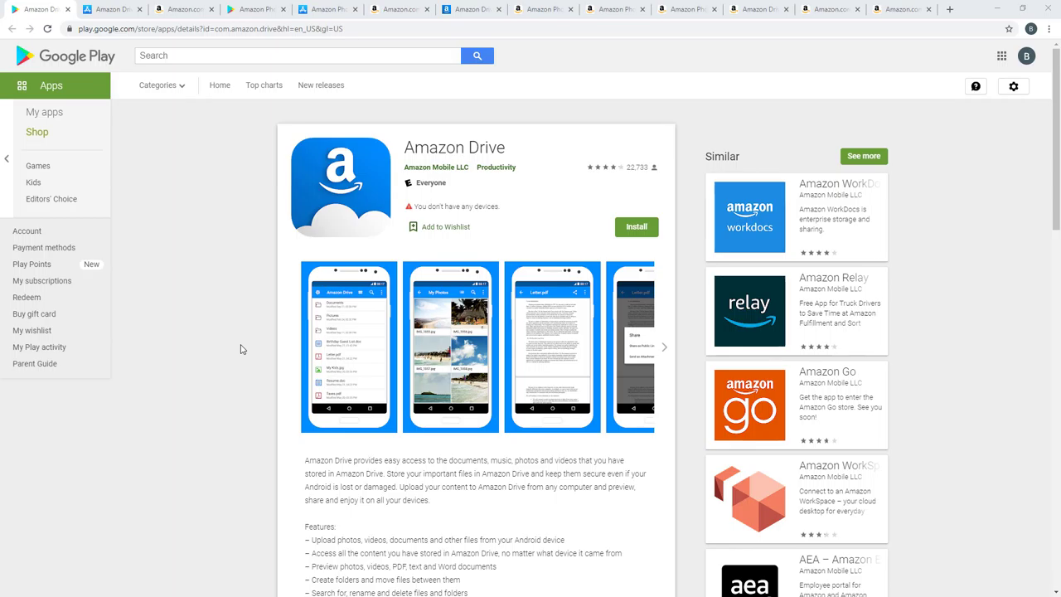
Step: Browse the App Store and Amazon.com Amazon Drive listings, then switch to Google Play's Amazon Photos listing
scroll(240, 349, down, 3)
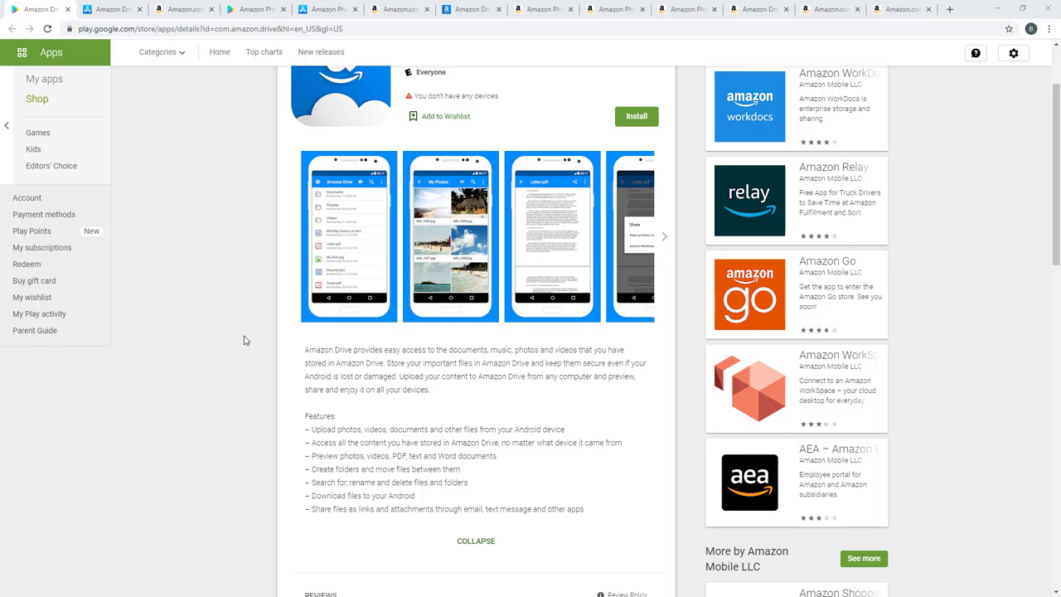
scroll(244, 340, down, 2)
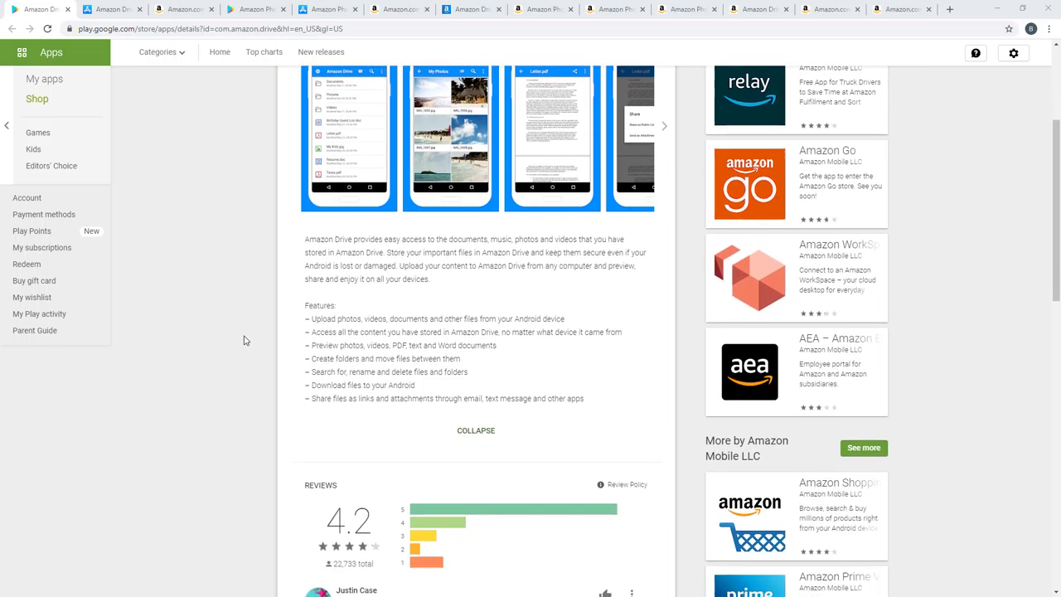
scroll(215, 332, up, 4)
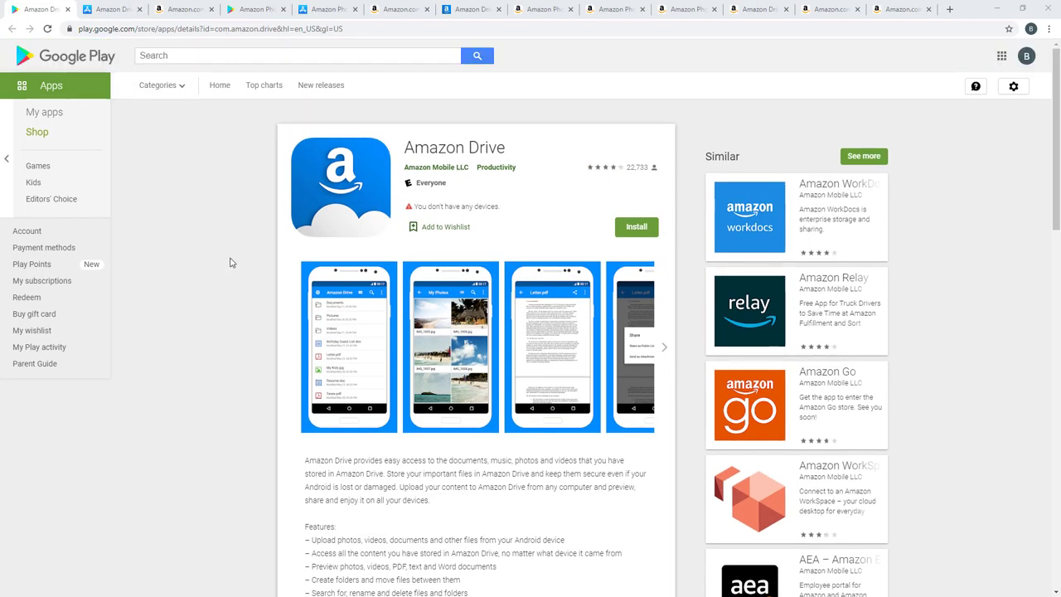
click(109, 9)
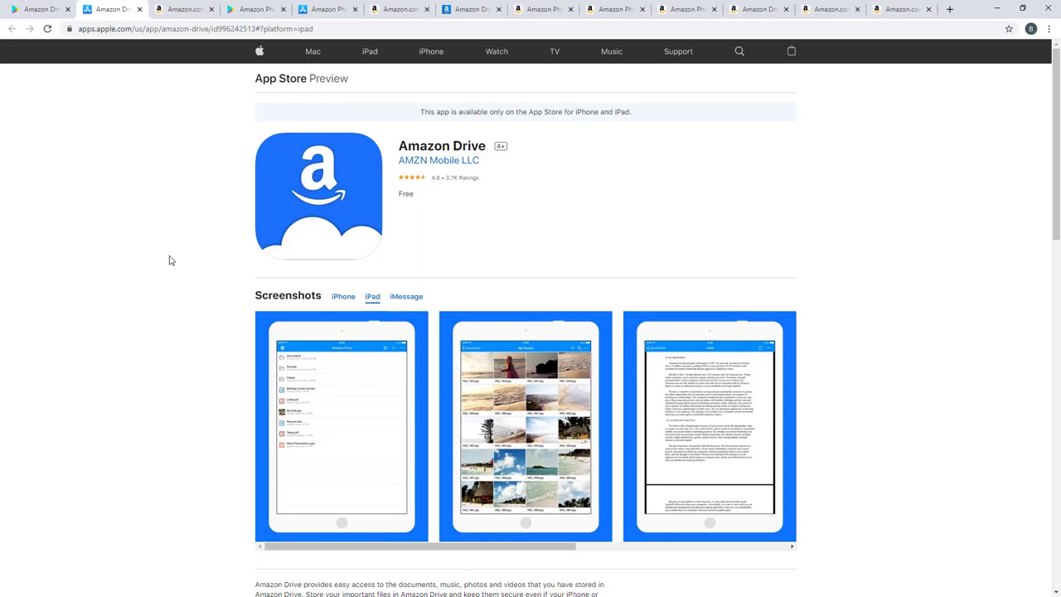
click(176, 9)
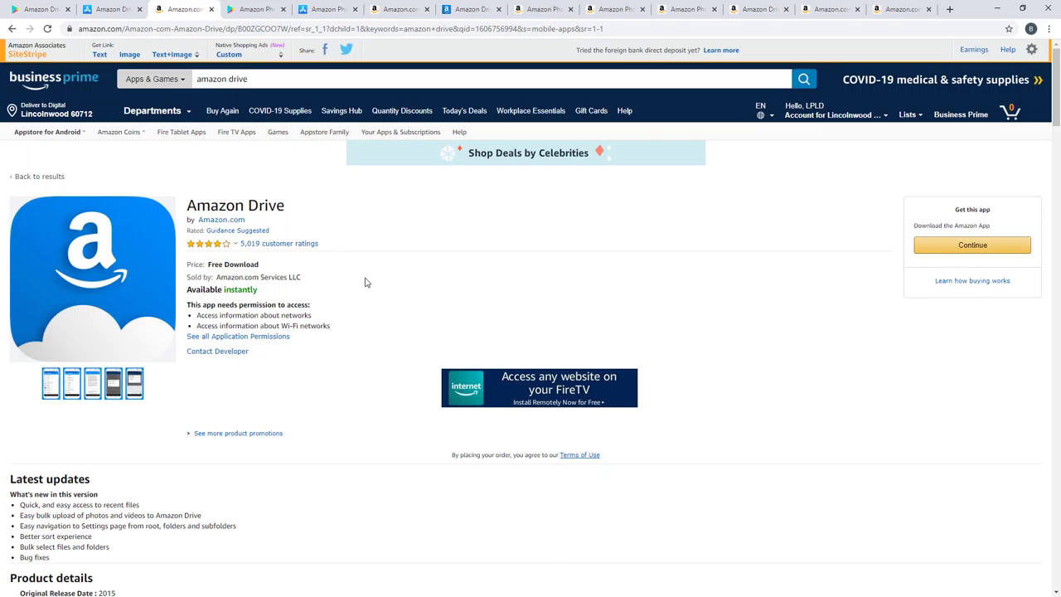
scroll(369, 282, down, 2)
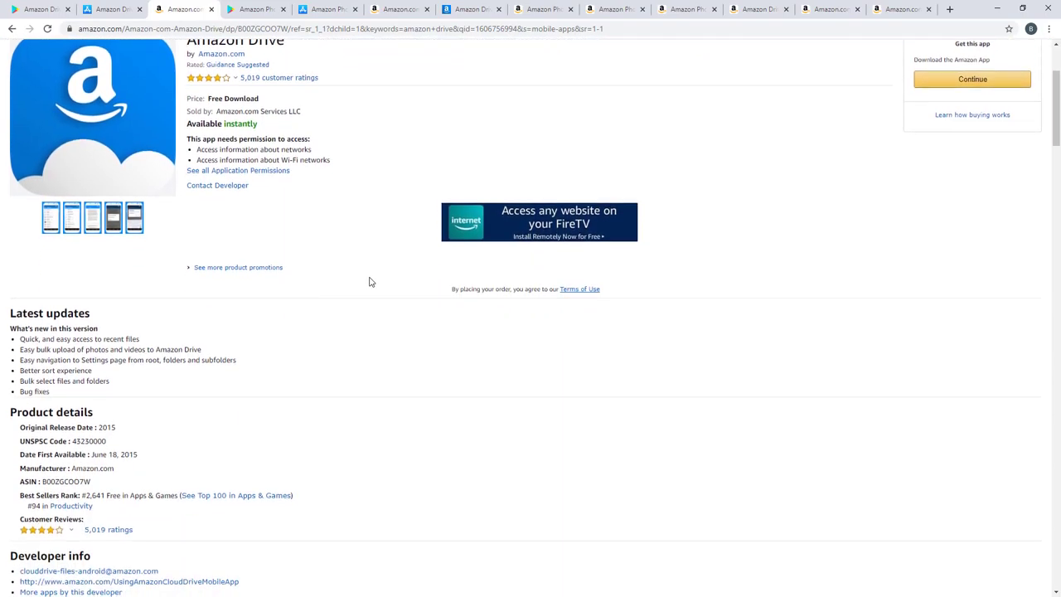
key(ctrl+Tab)
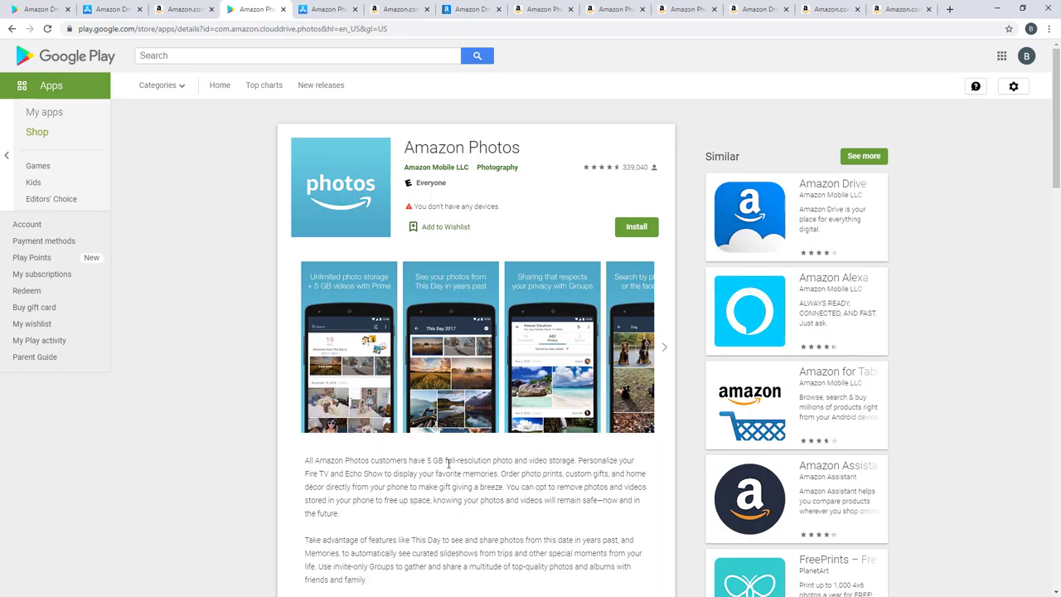
Step: Highlight the full-resolution photo and video storage phrase and check the Amazon.com Amazon Photos product page
drag(445, 461, 577, 461)
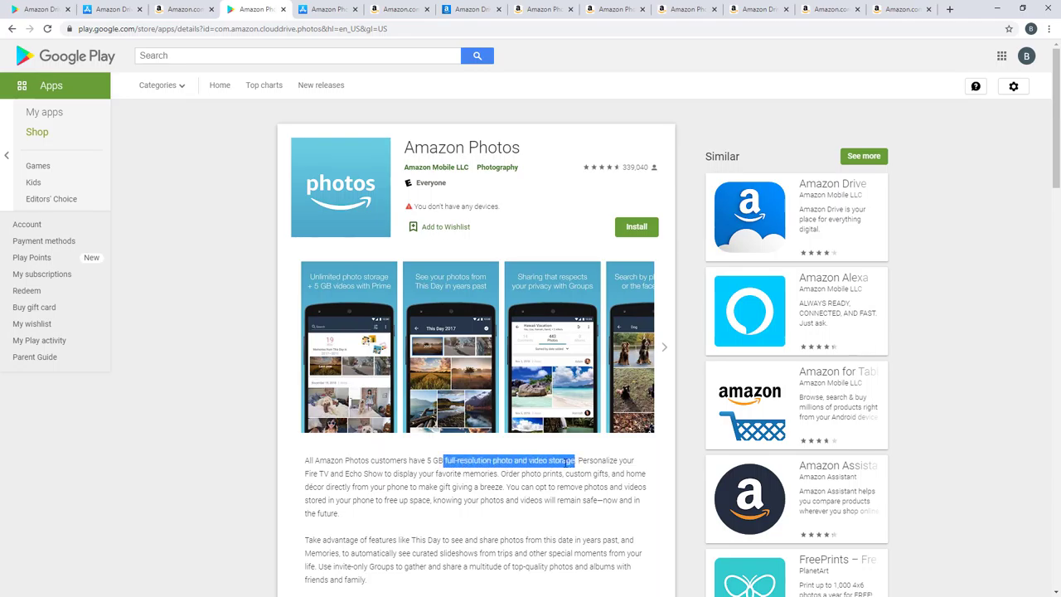
key(ctrl+1)
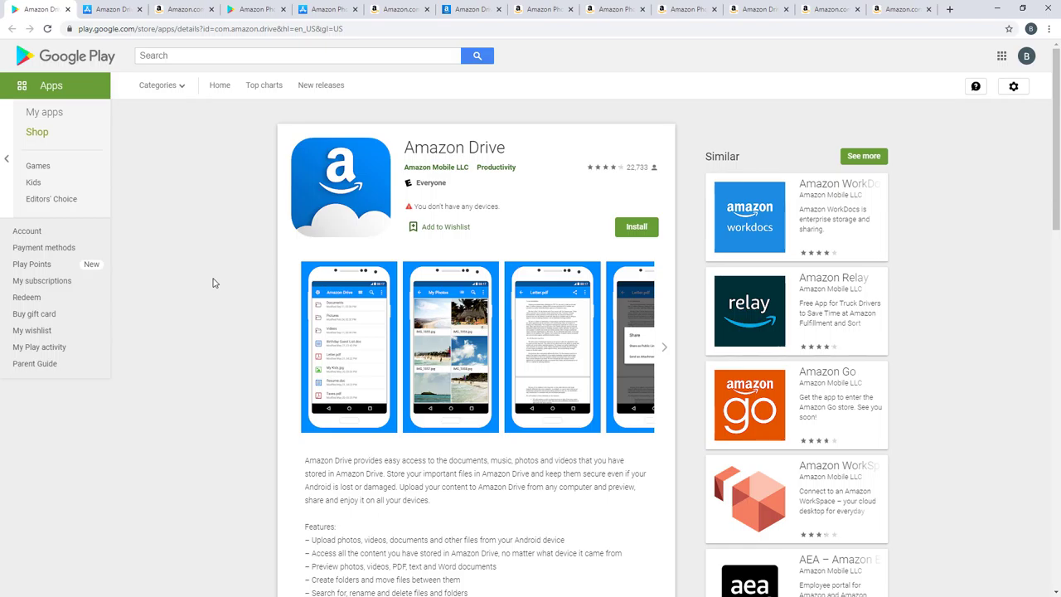
click(385, 6)
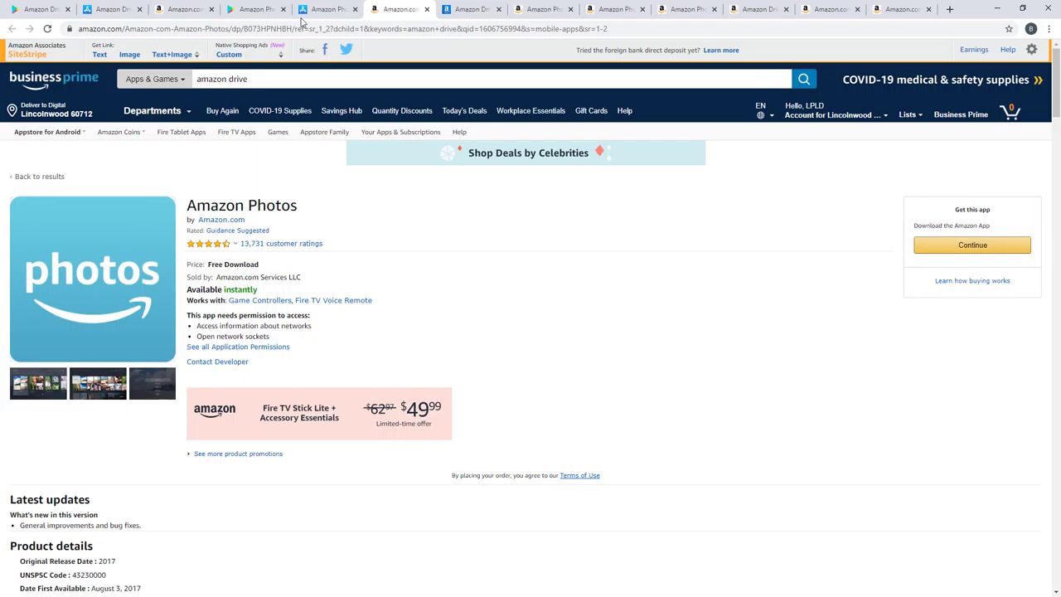
click(35, 9)
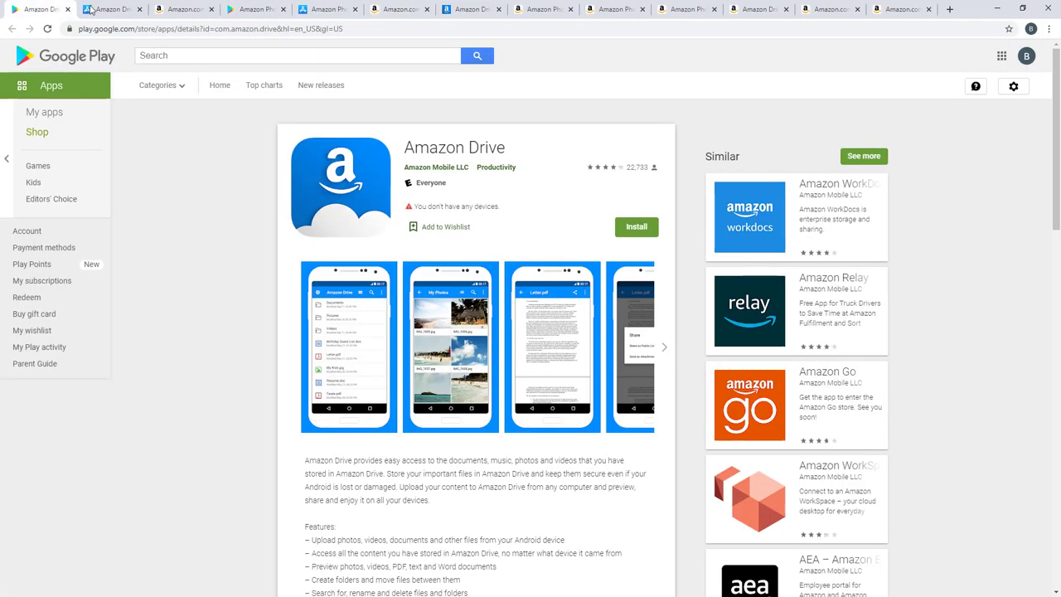
Step: Cycle through the App Store, Amazon.com and Google Play listings, ending on Amazon Drive's four-folder files page
click(91, 8)
click(186, 9)
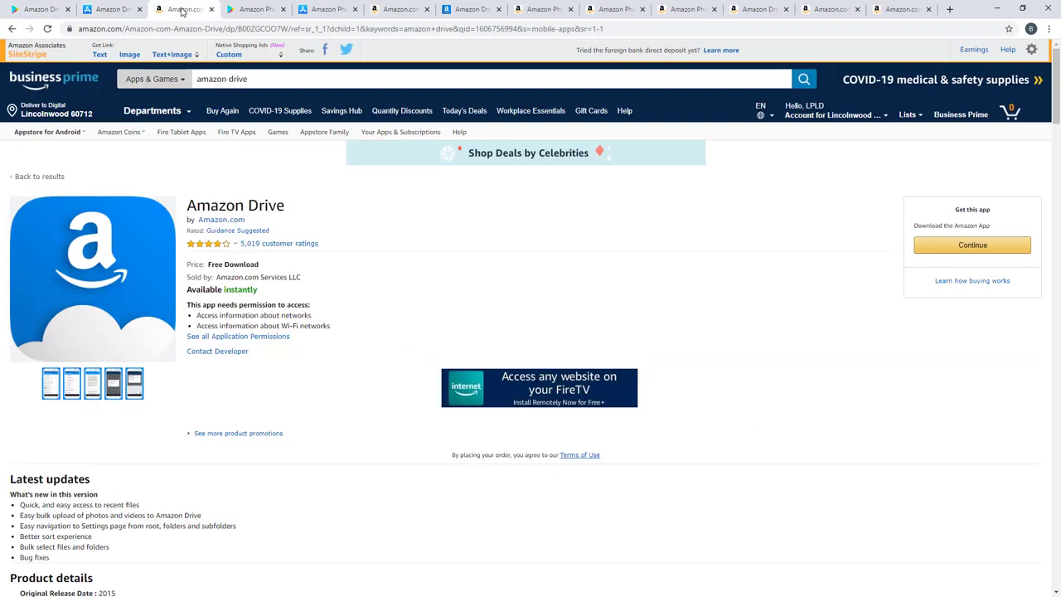
click(247, 10)
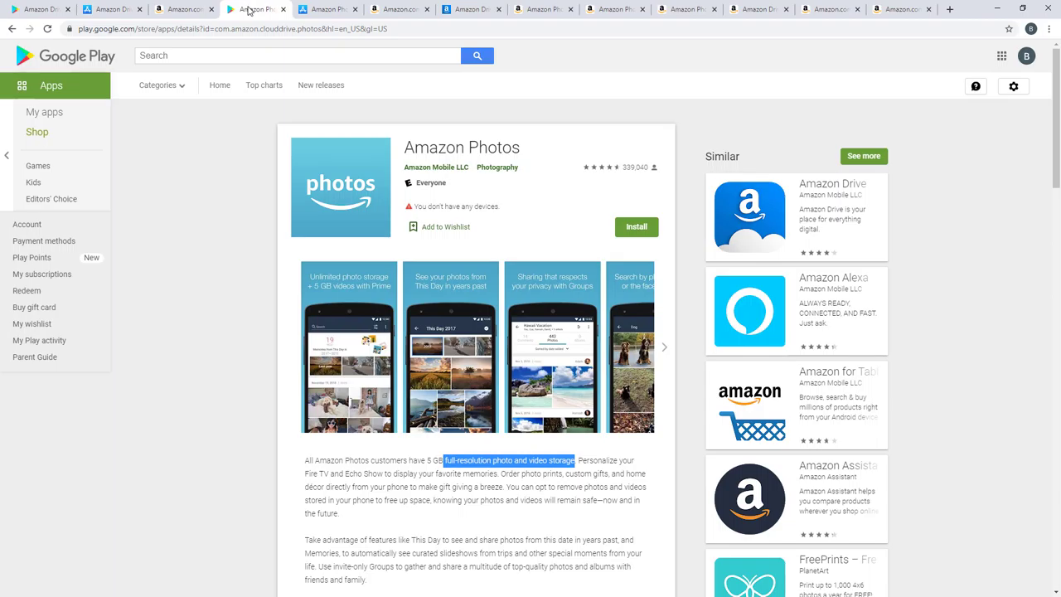
click(317, 7)
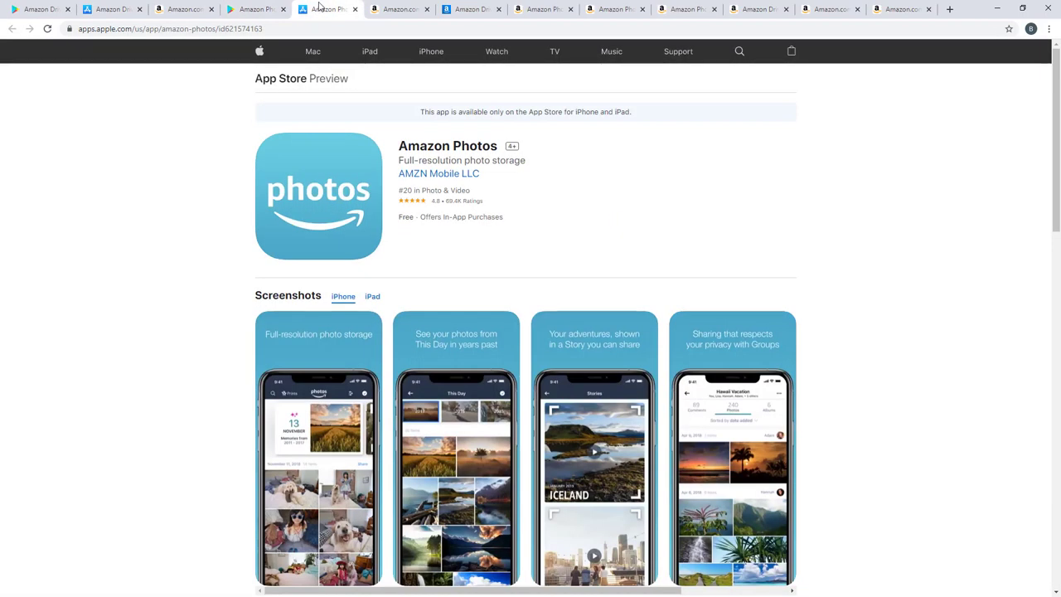
click(392, 7)
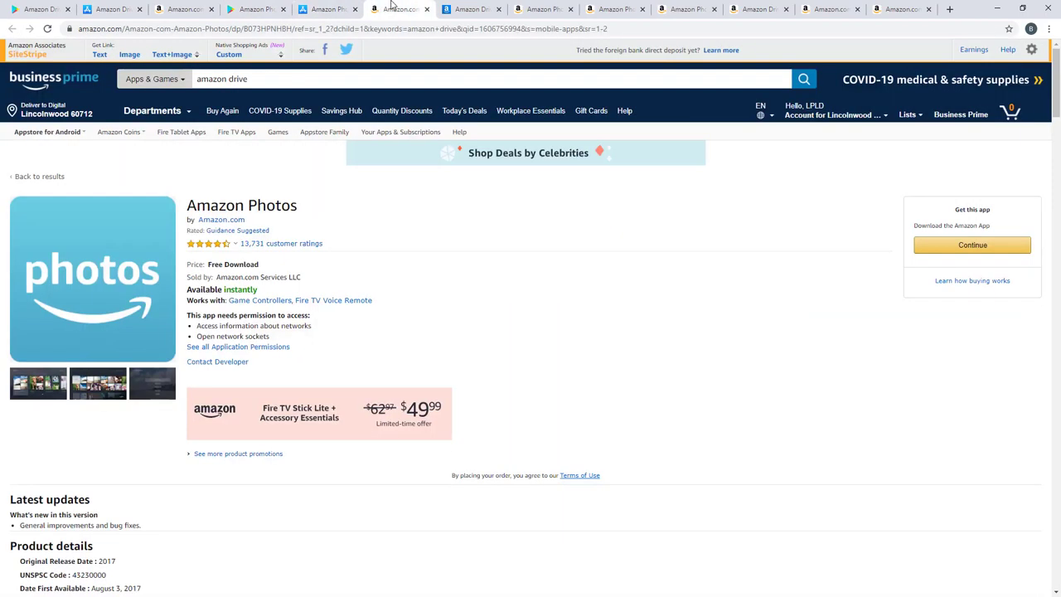
click(460, 10)
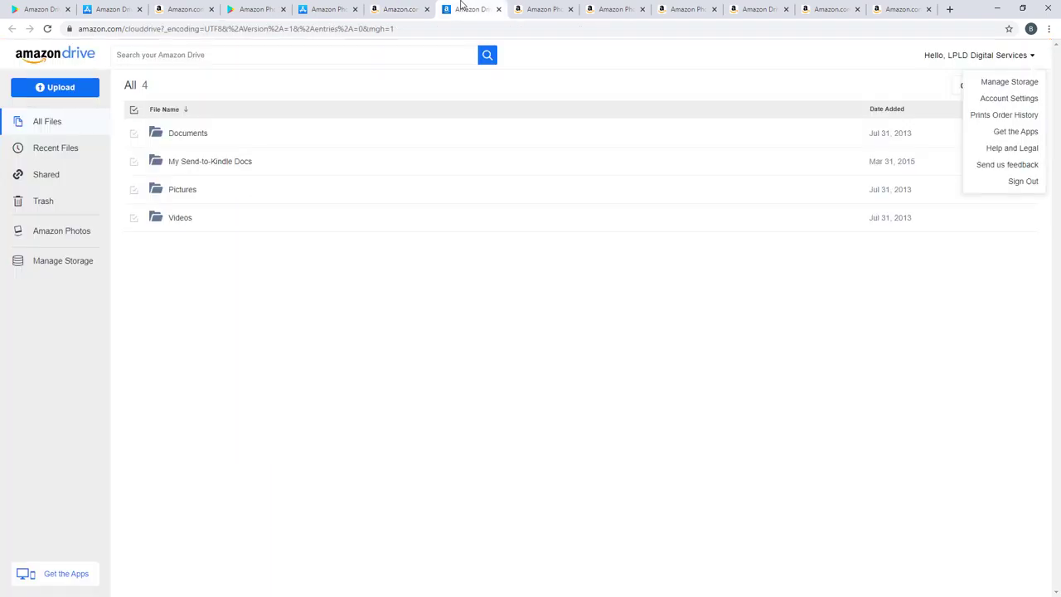
click(294, 348)
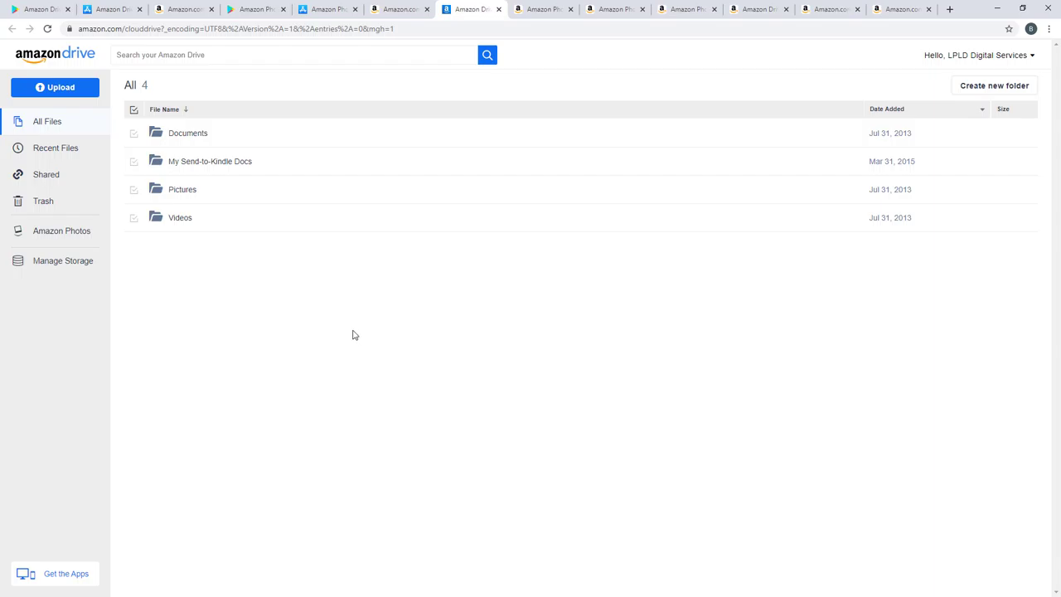
click(53, 90)
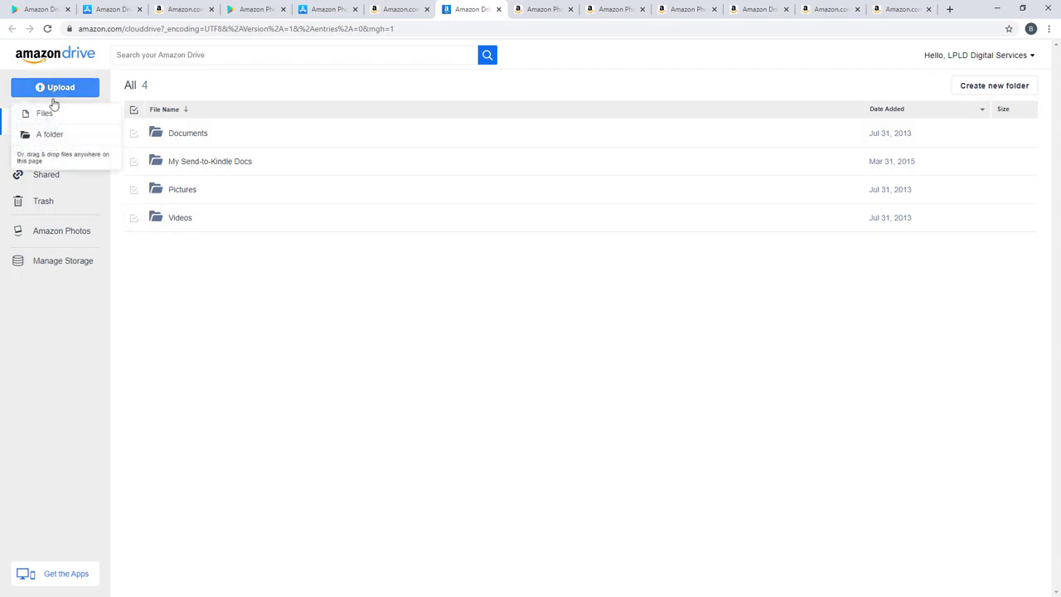
click(52, 118)
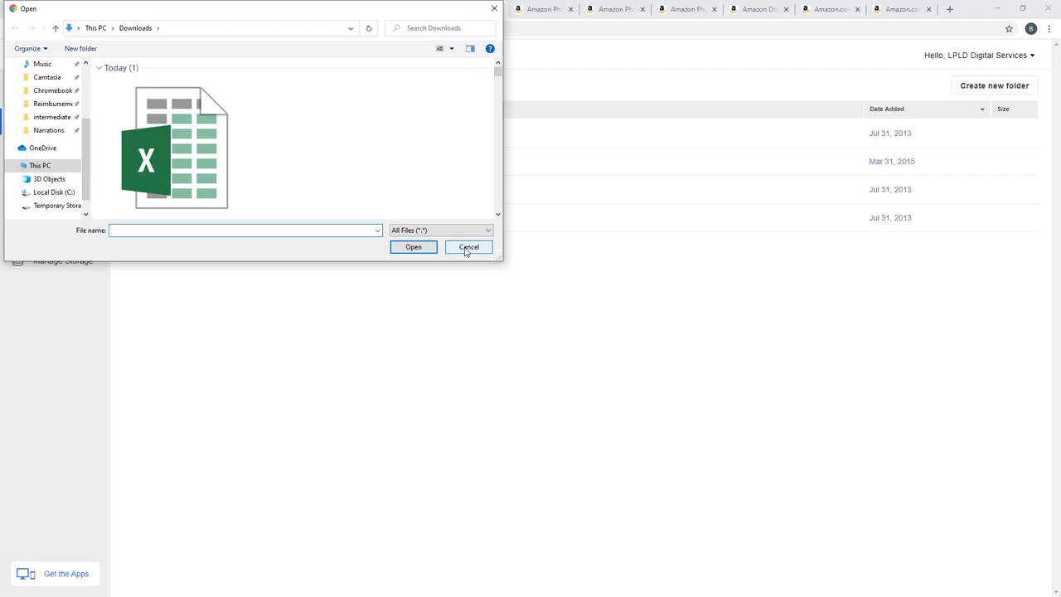
click(466, 248)
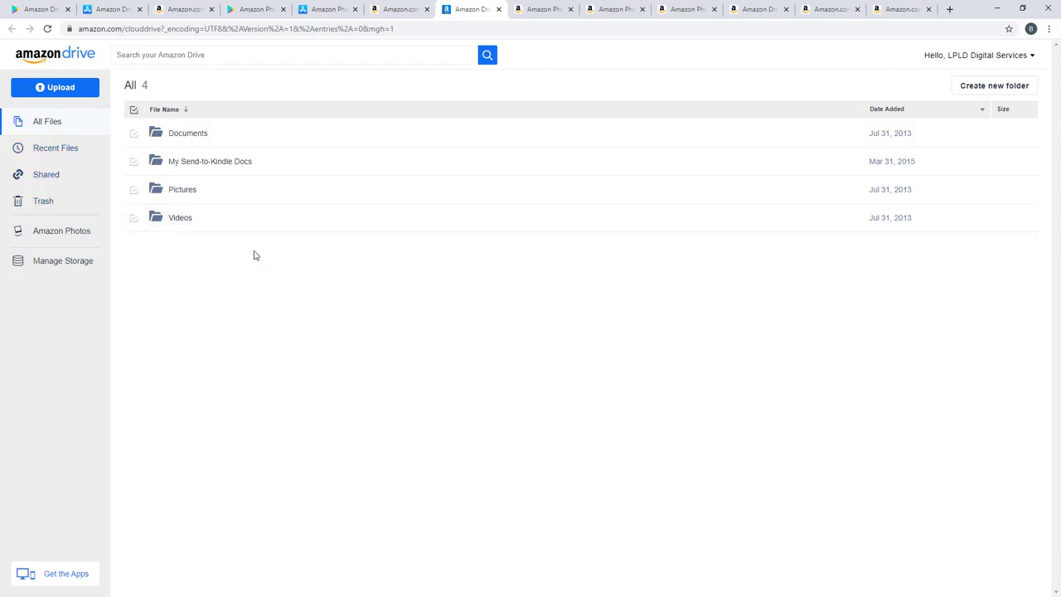
click(199, 134)
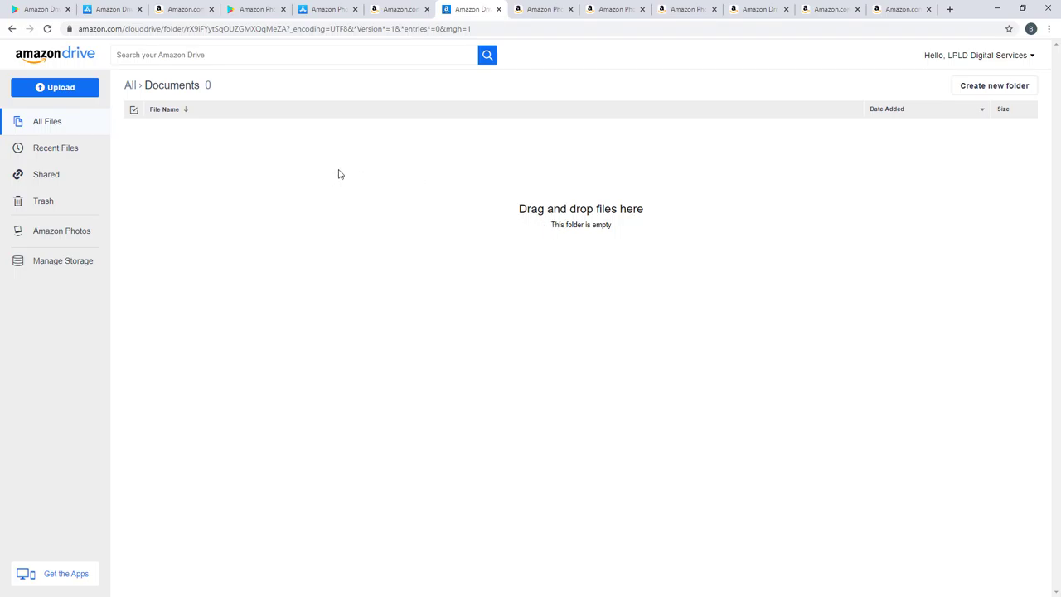
click(50, 202)
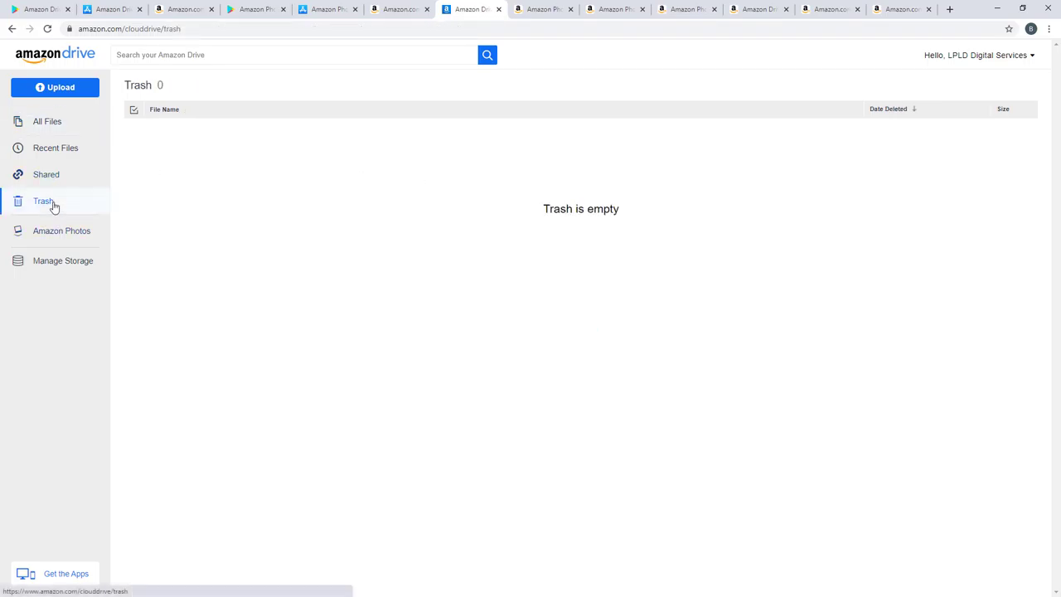
click(55, 153)
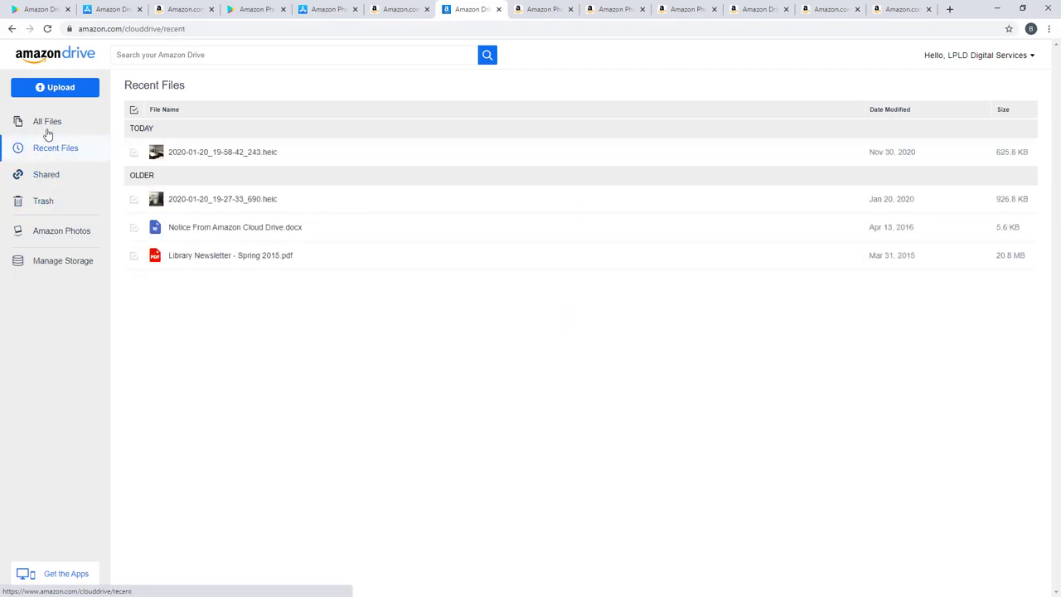
click(48, 126)
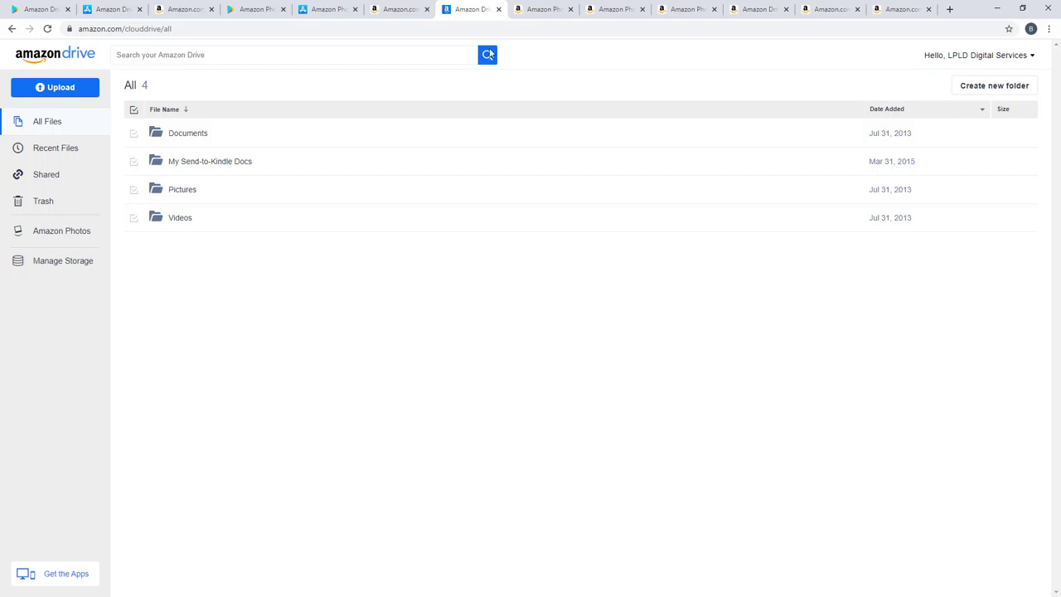
Step: Scroll through the Amazon Photos storage promo page, then switch to the library showing the Jan 20 photo
click(531, 9)
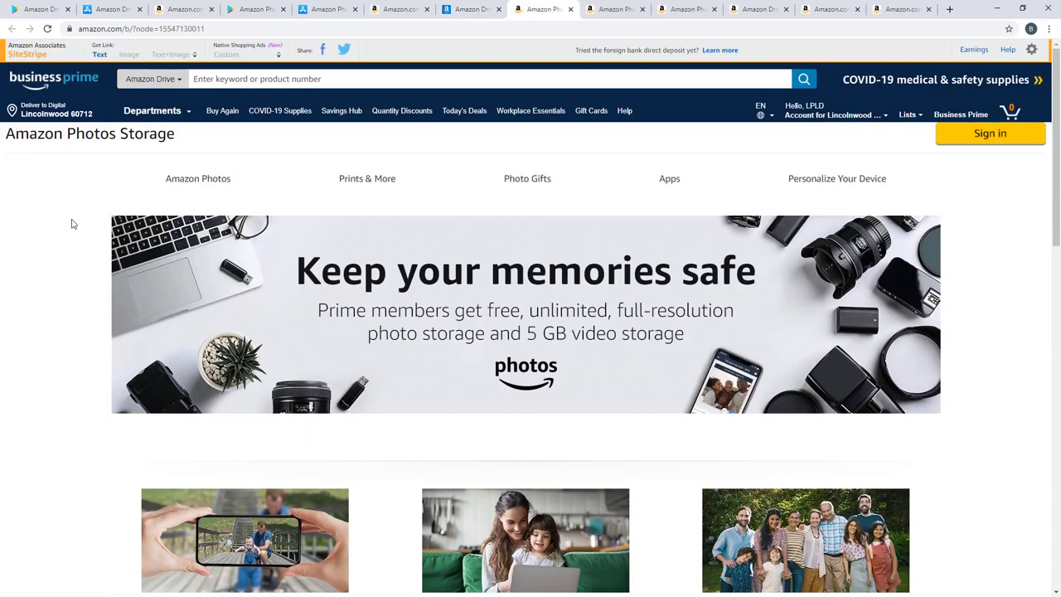
scroll(72, 223, down, 1)
scroll(71, 224, down, 2)
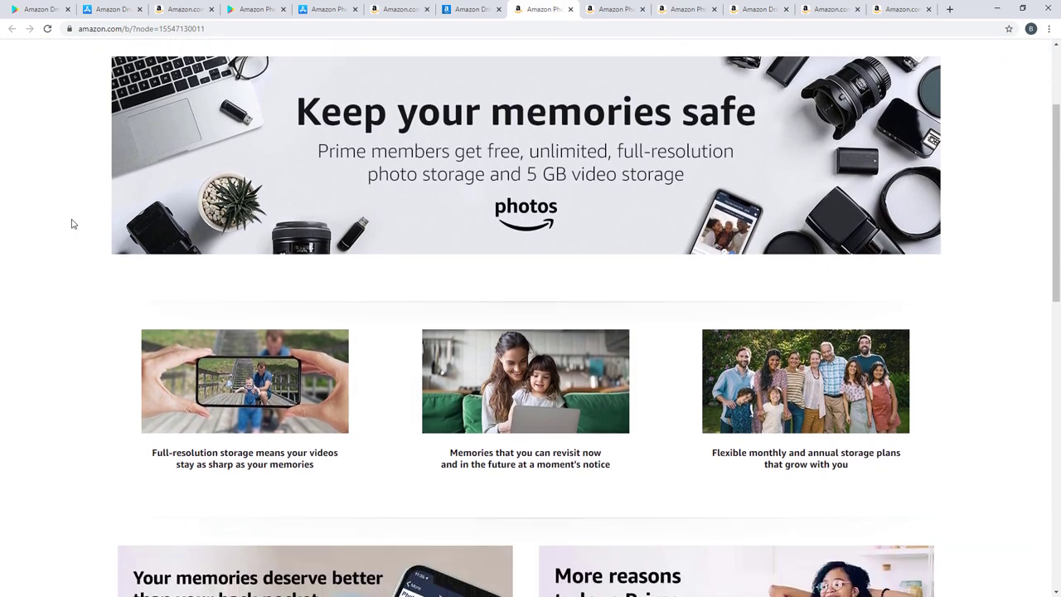
scroll(71, 224, down, 3)
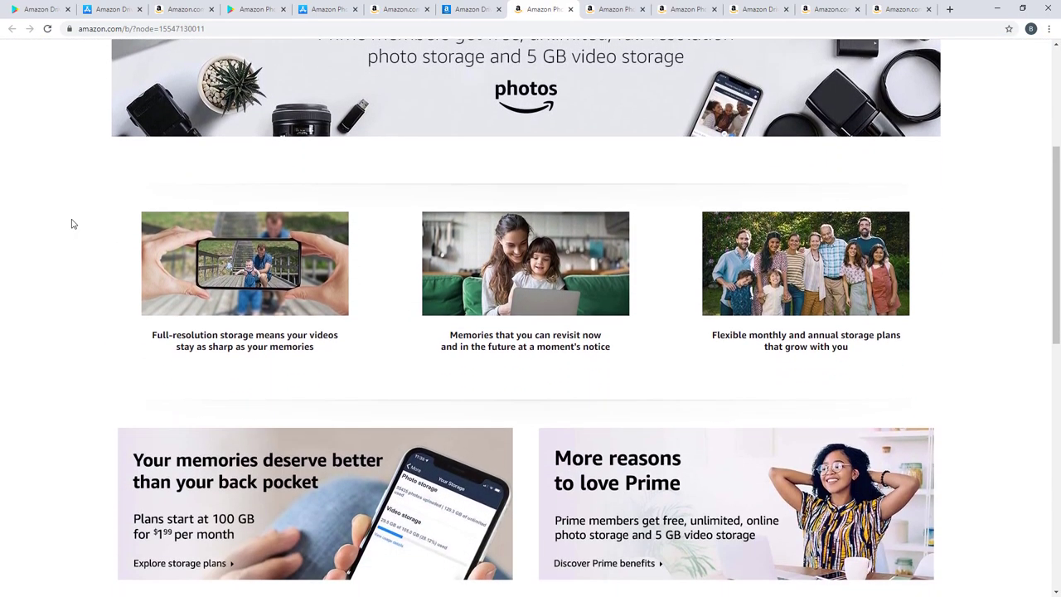
scroll(71, 224, down, 3)
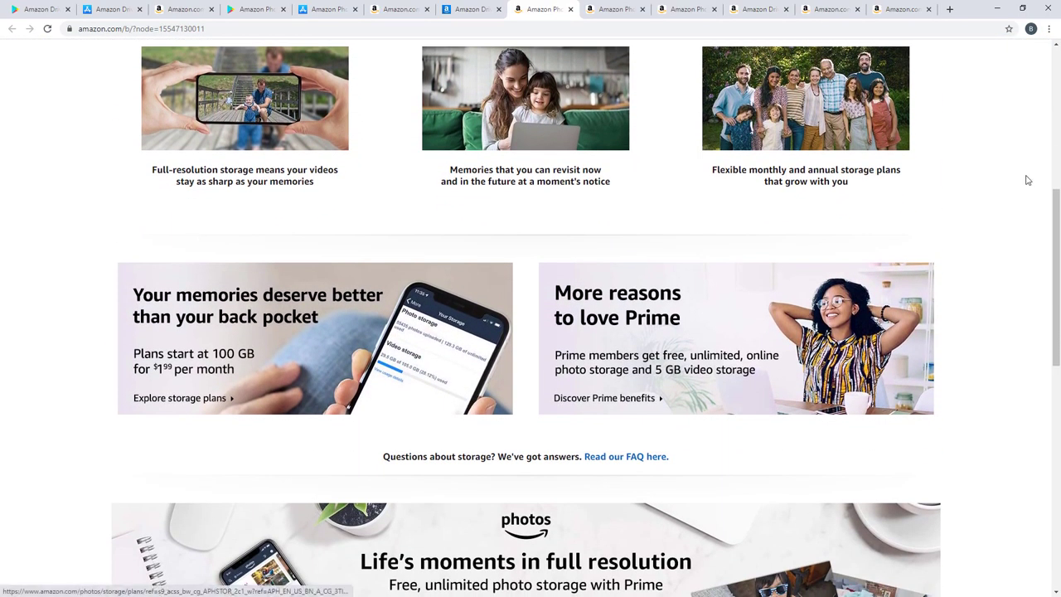
scroll(953, 197, down, 2)
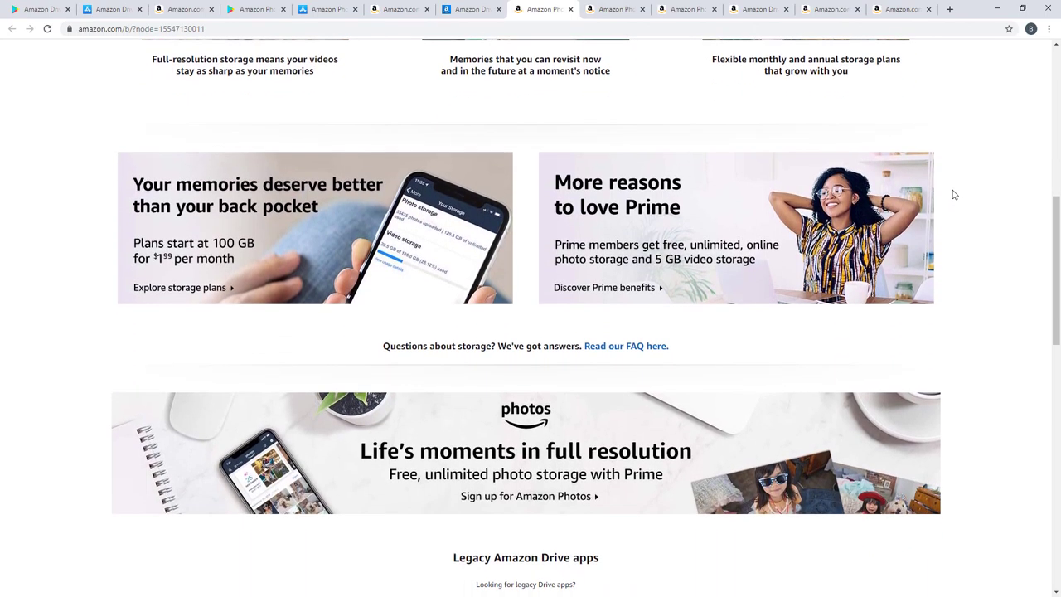
scroll(953, 191, down, 5)
scroll(953, 190, up, 5)
scroll(953, 188, up, 3)
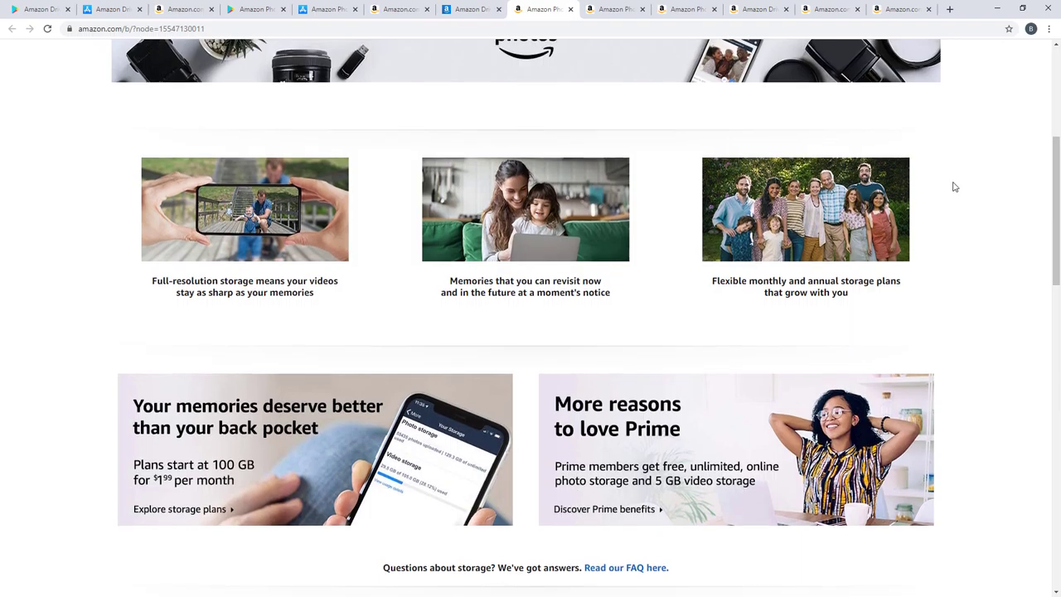
scroll(953, 187, up, 4)
click(612, 8)
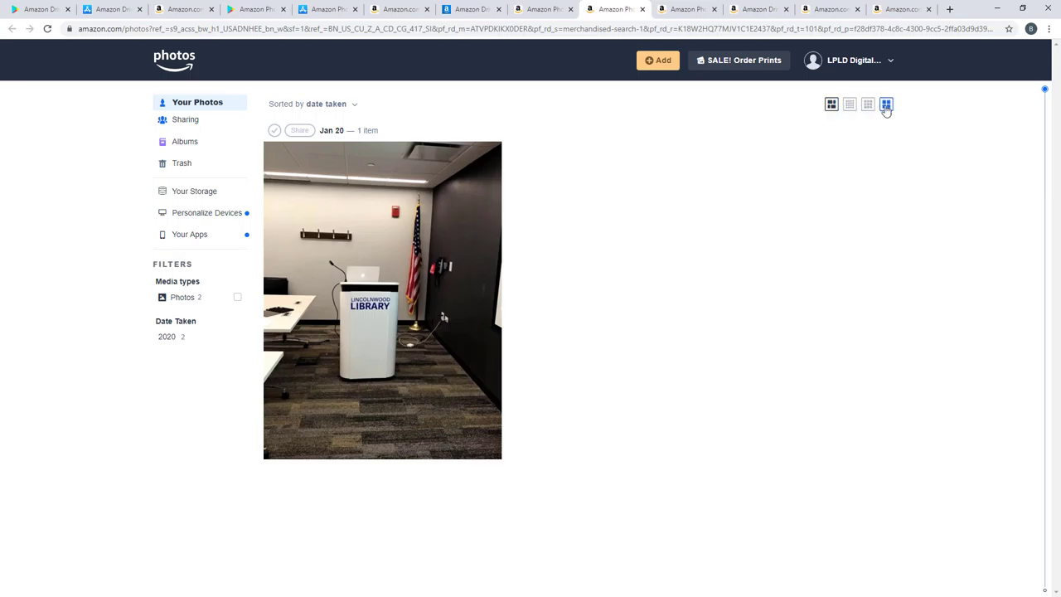
Step: Compare the photo thumbnails at small, medium, large and largest sizes
click(849, 105)
click(868, 106)
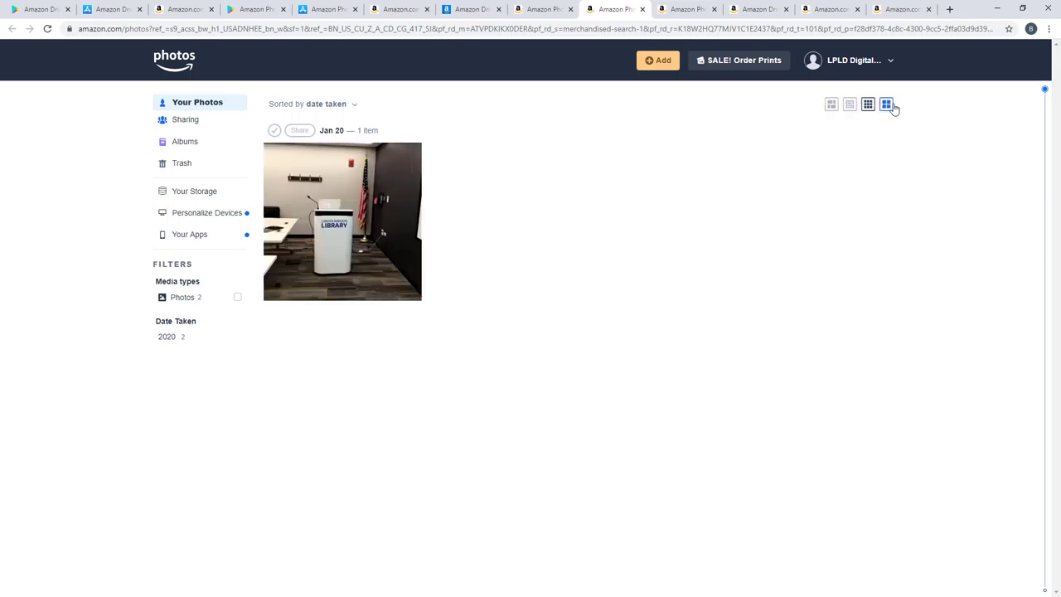
click(889, 105)
click(831, 106)
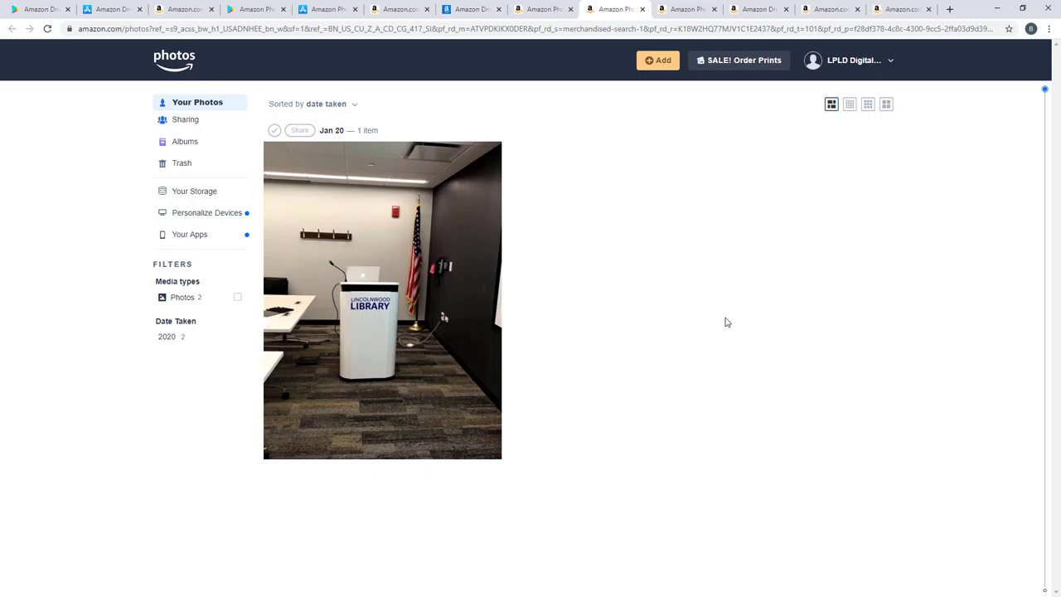
Step: Visit the Sharing, Albums and Trash sections, then return to Your Photos
click(199, 129)
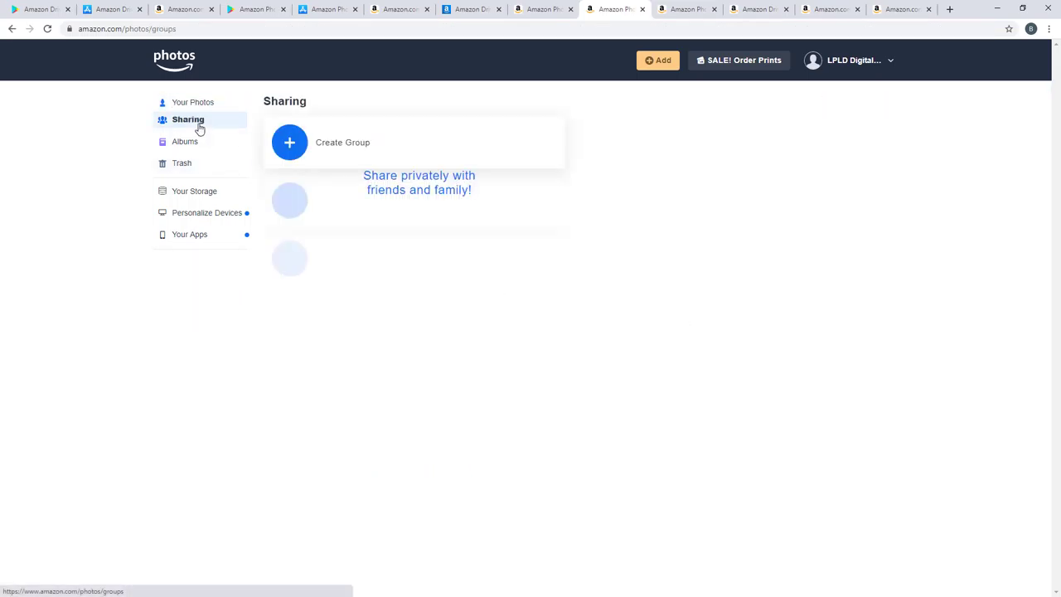
click(181, 145)
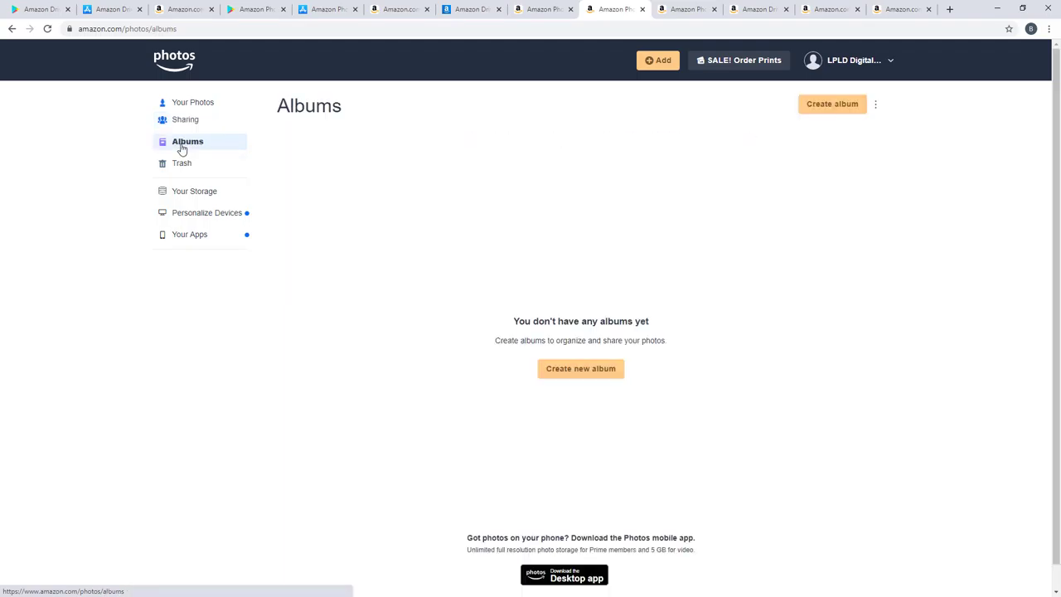
click(182, 163)
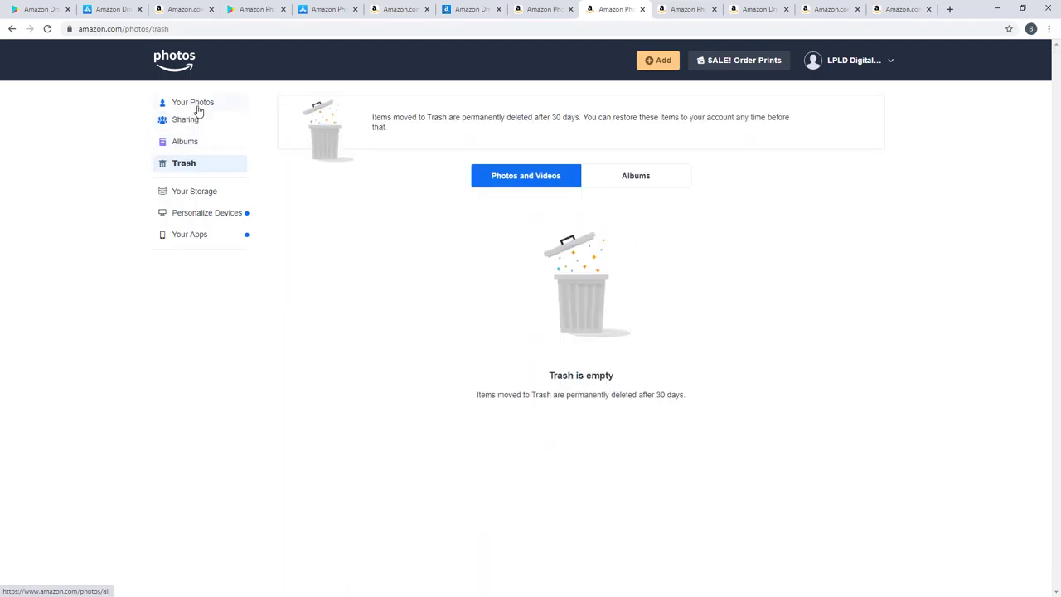
click(199, 106)
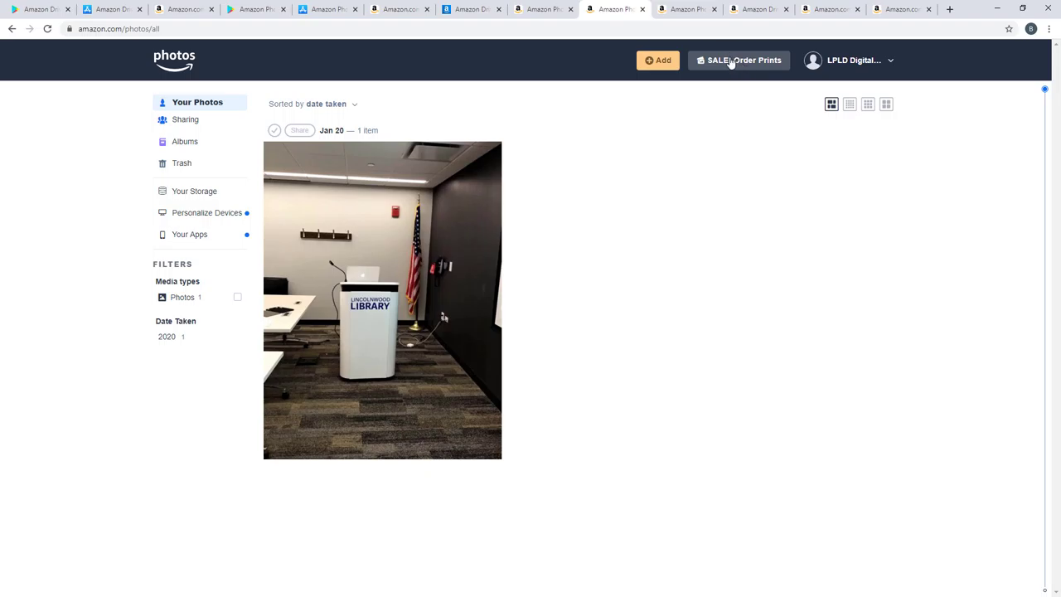
Step: View the 5 GB photo and video storage plans, then the Amazon Photos Desktop App page for Windows and Mac
click(686, 12)
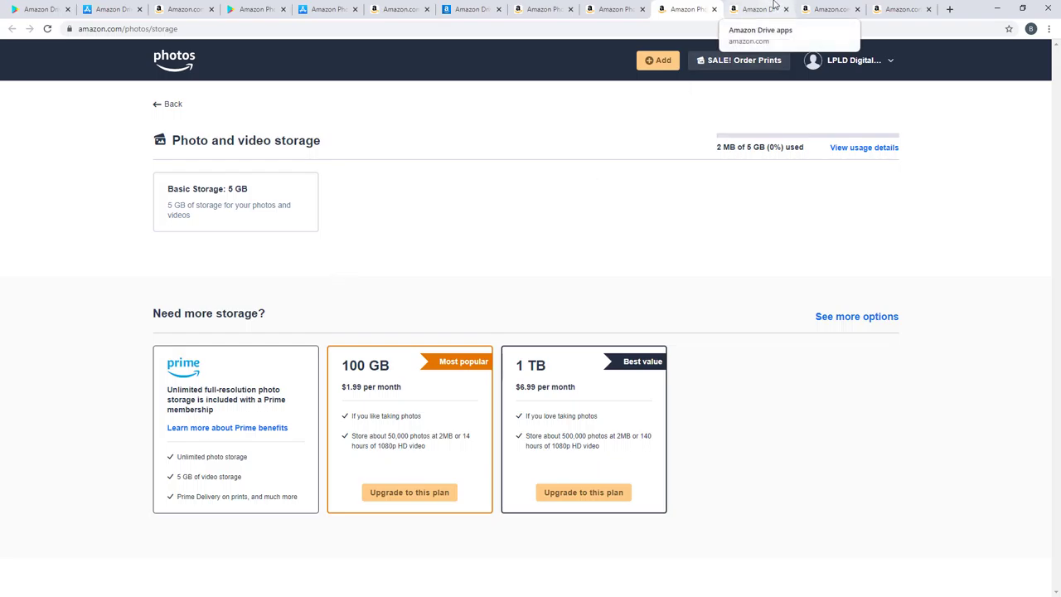
click(774, 7)
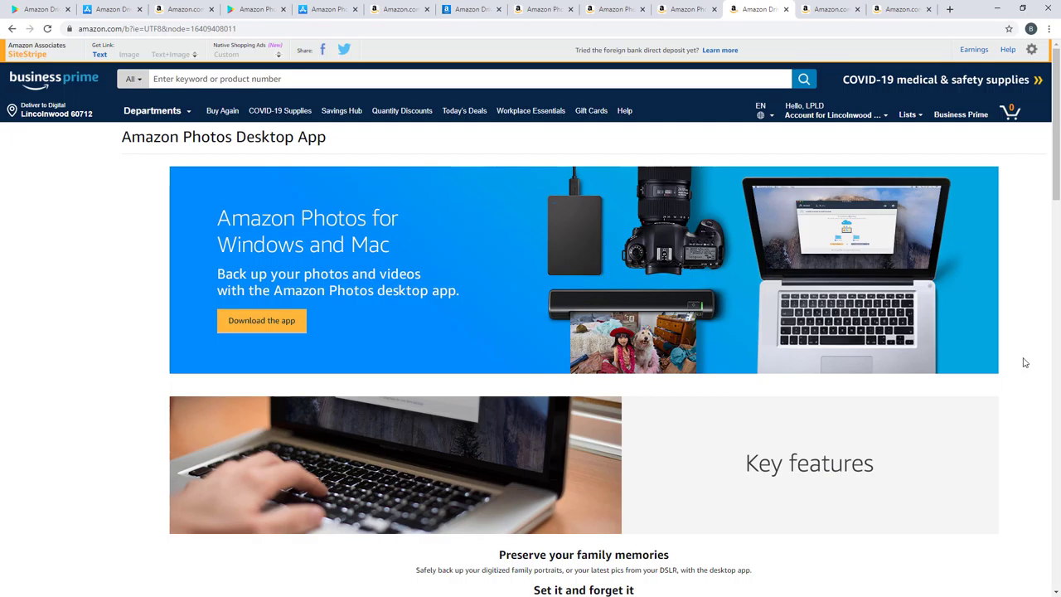
Step: Flip through the Google Play, App Store and Amazon appstore Amazon Photos listings and the storage plans
click(252, 9)
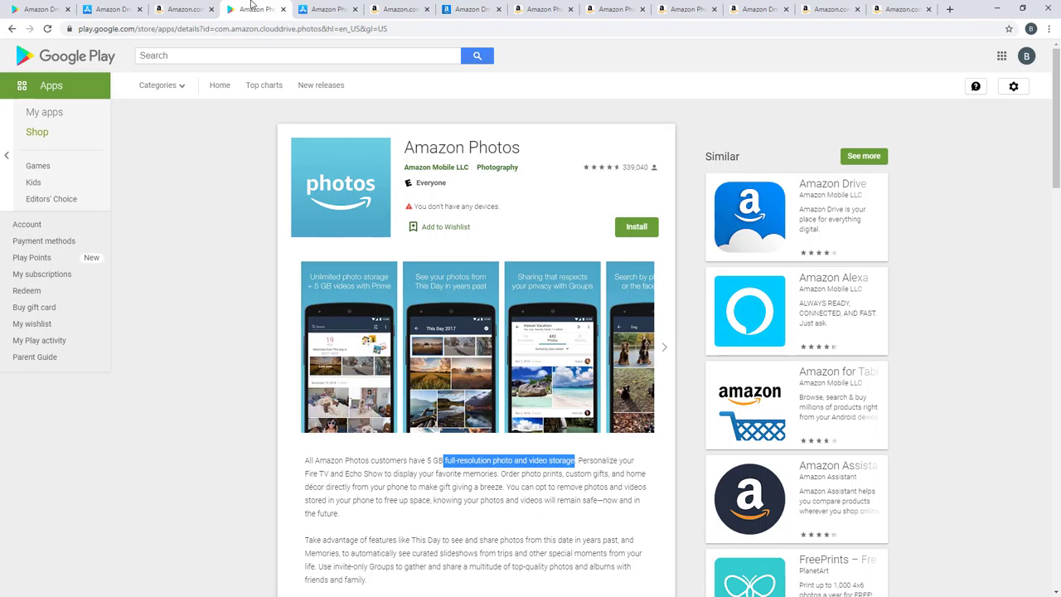
click(309, 7)
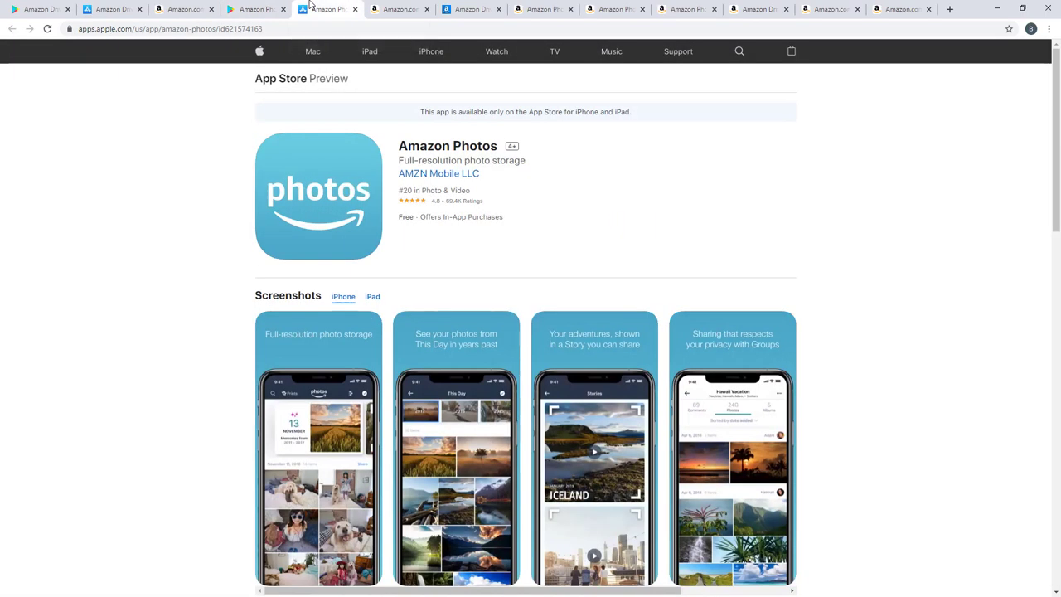
click(391, 7)
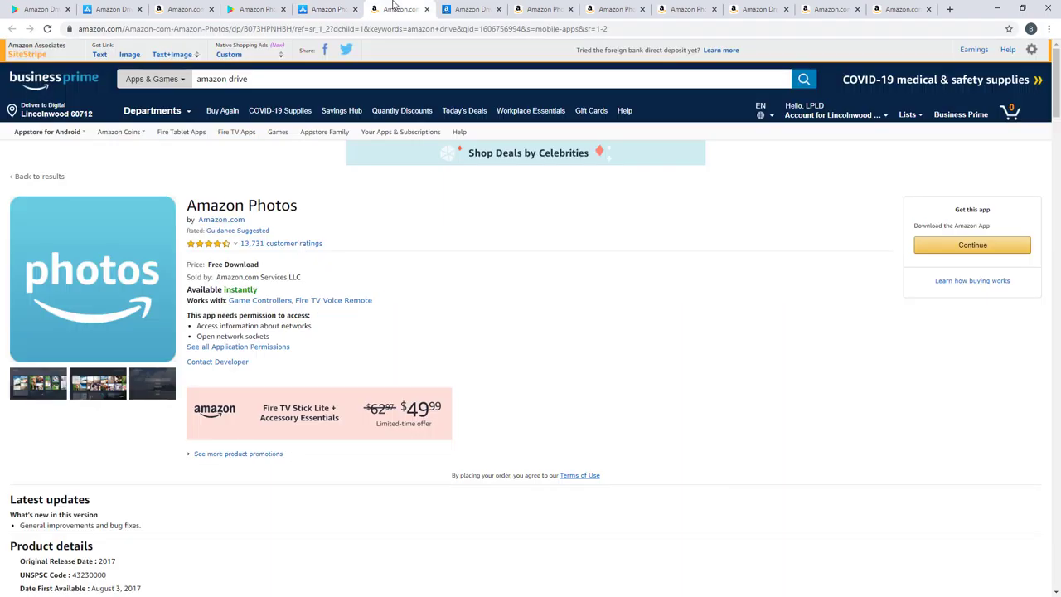
click(700, 8)
click(745, 9)
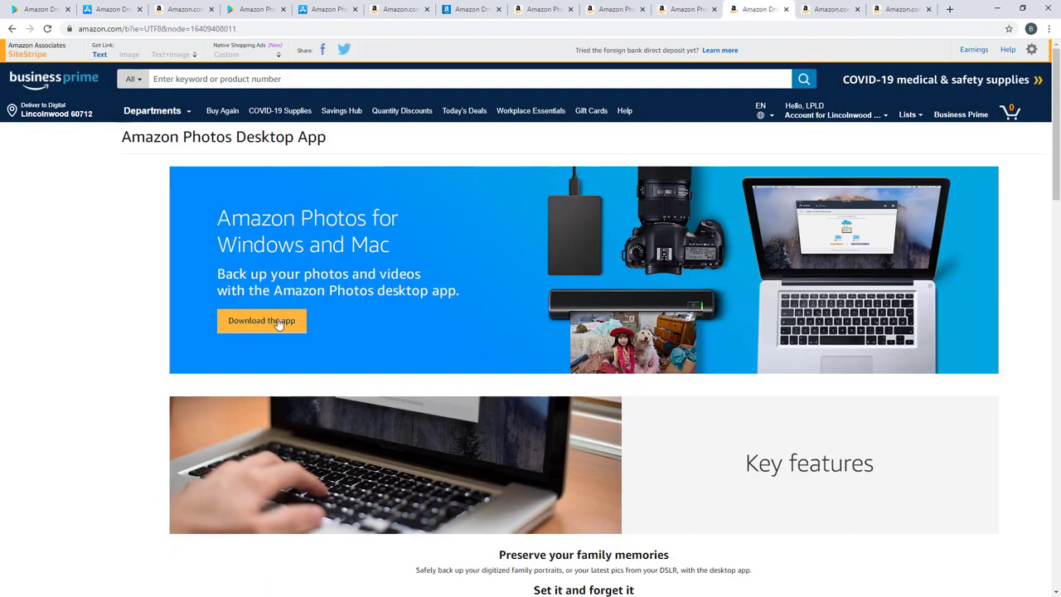
Step: Scroll the Desktop App page, then open the Amazon Photos versus Amazon Drive comparison article
scroll(278, 323, down, 3)
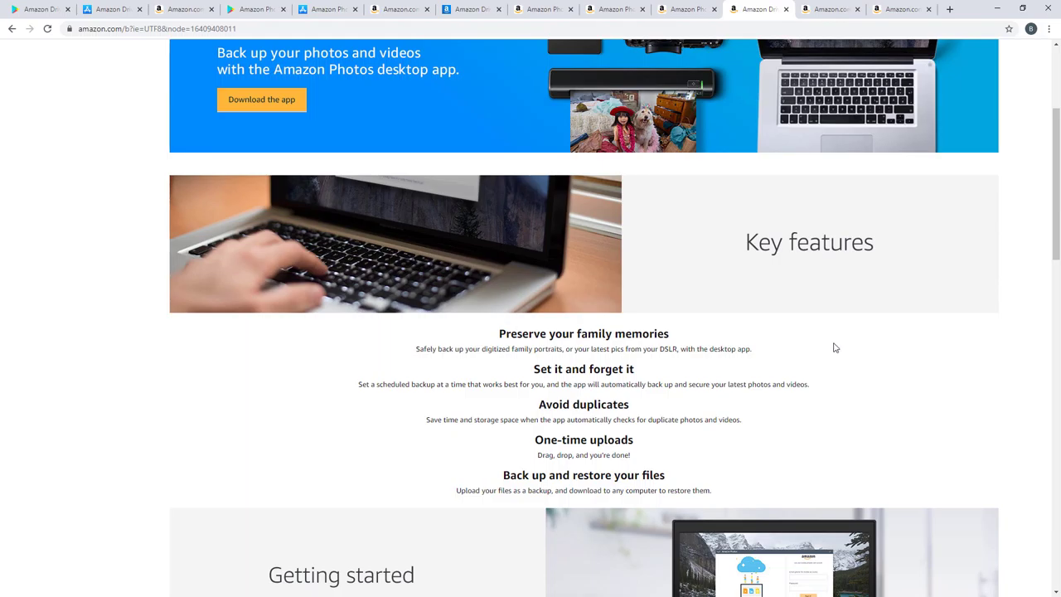
scroll(878, 340, down, 2)
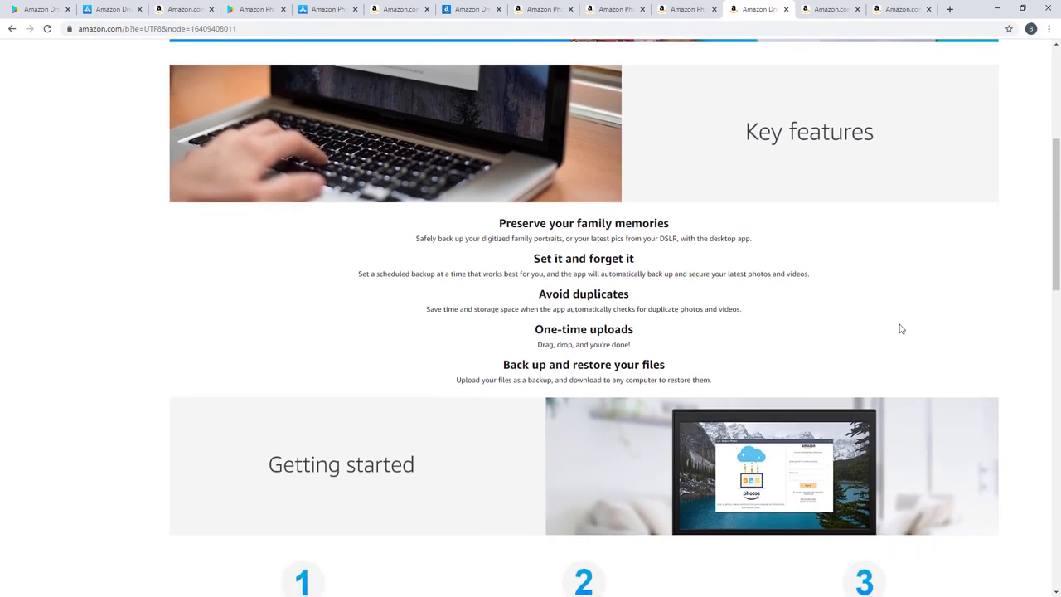
scroll(899, 325, down, 1)
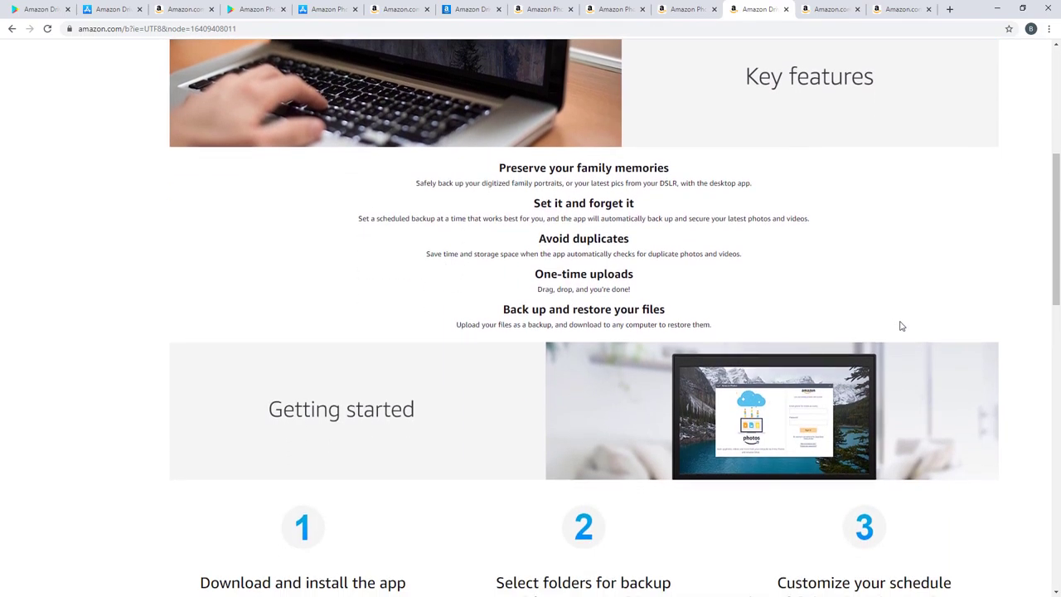
click(840, 10)
key(ctrl+Tab)
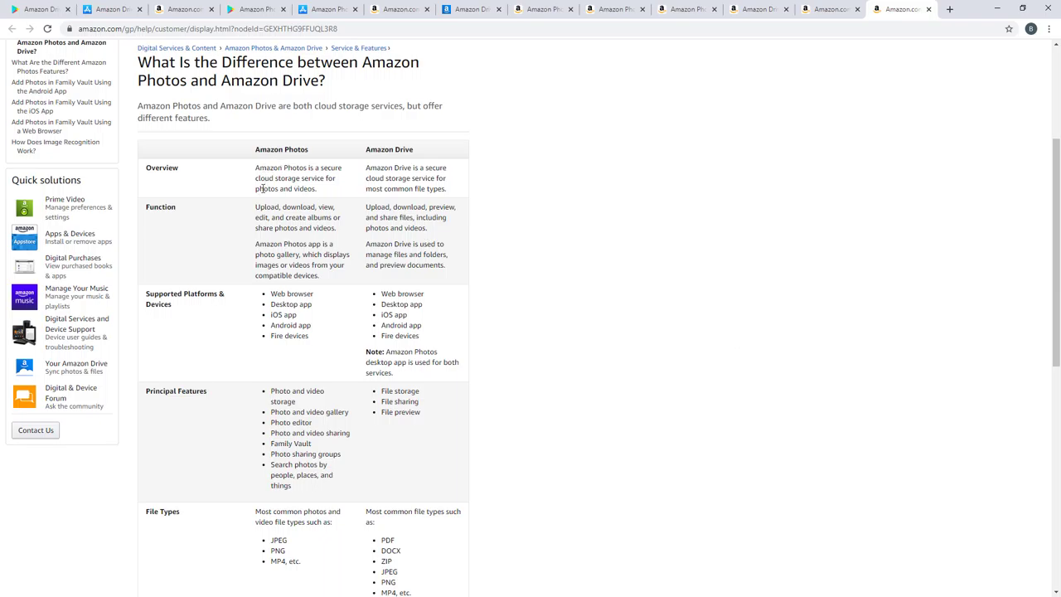
drag(274, 189, 455, 198)
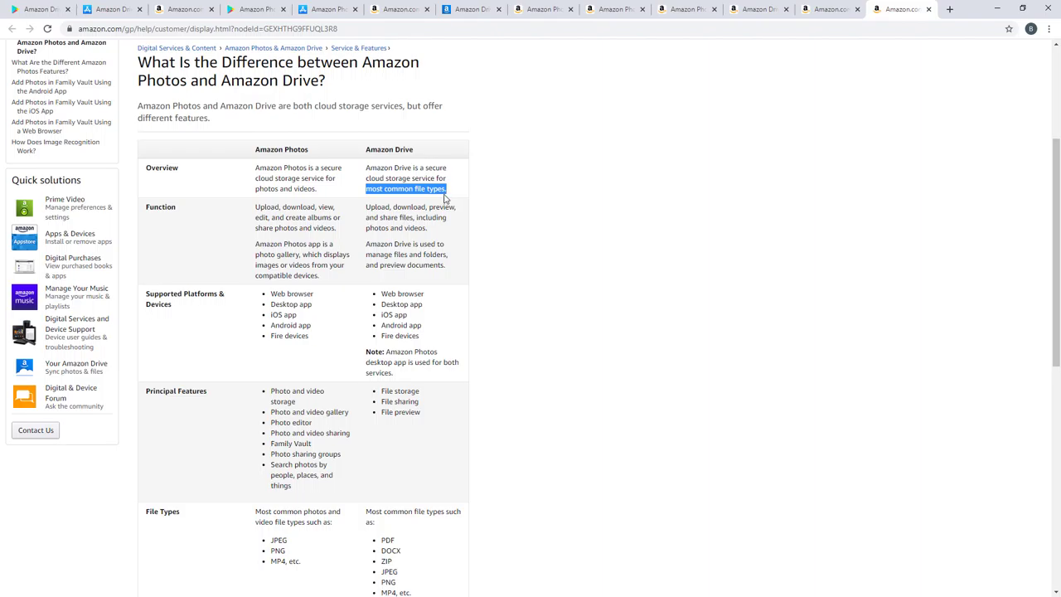
click(323, 216)
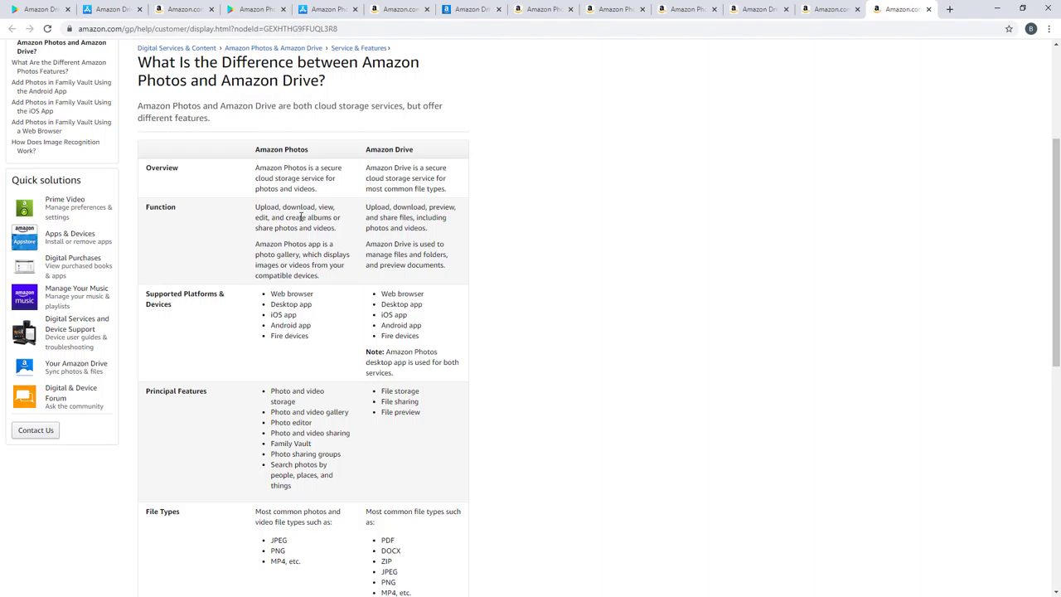
drag(274, 244, 330, 281)
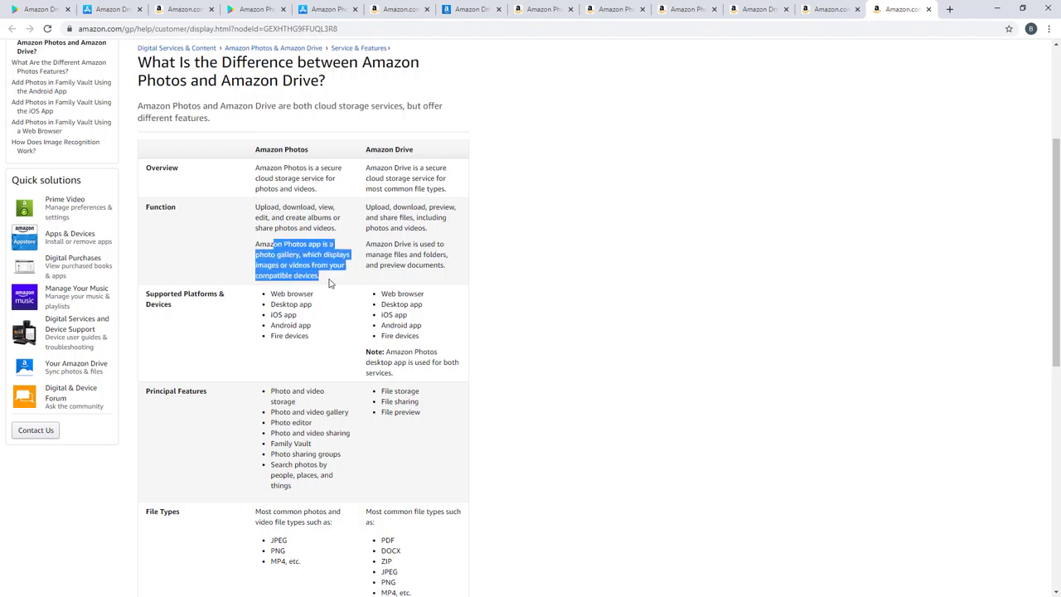
click(320, 264)
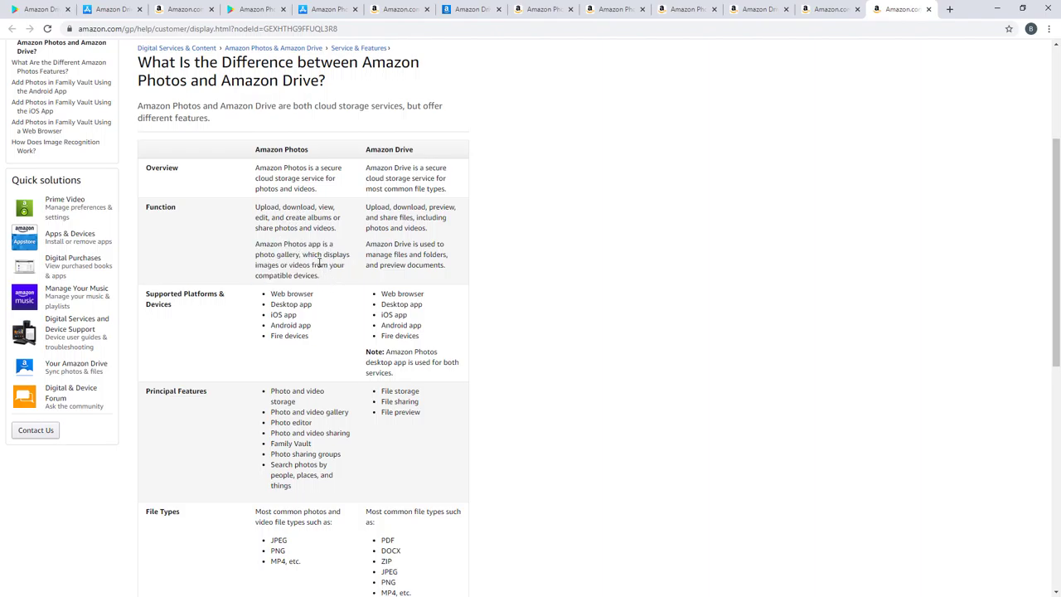
scroll(320, 263, down, 2)
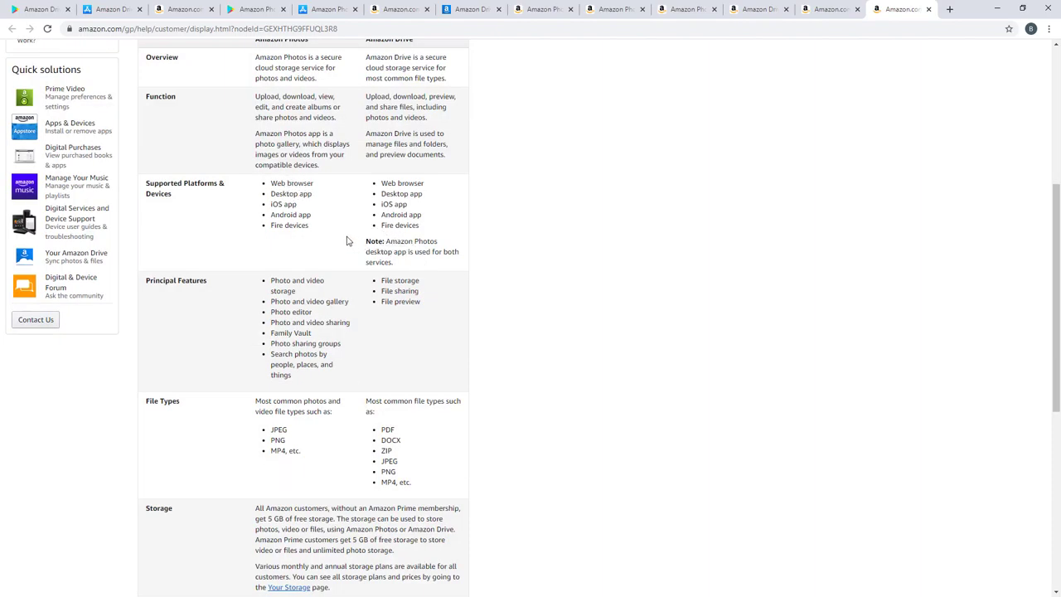
scroll(348, 240, up, 1)
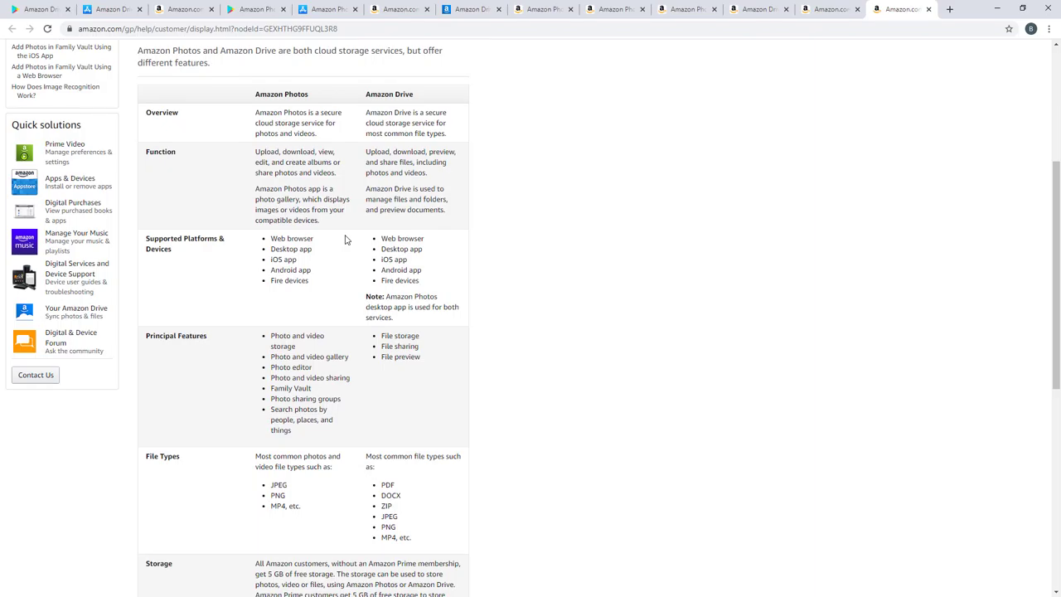
scroll(346, 239, down, 1)
drag(282, 291, 333, 377)
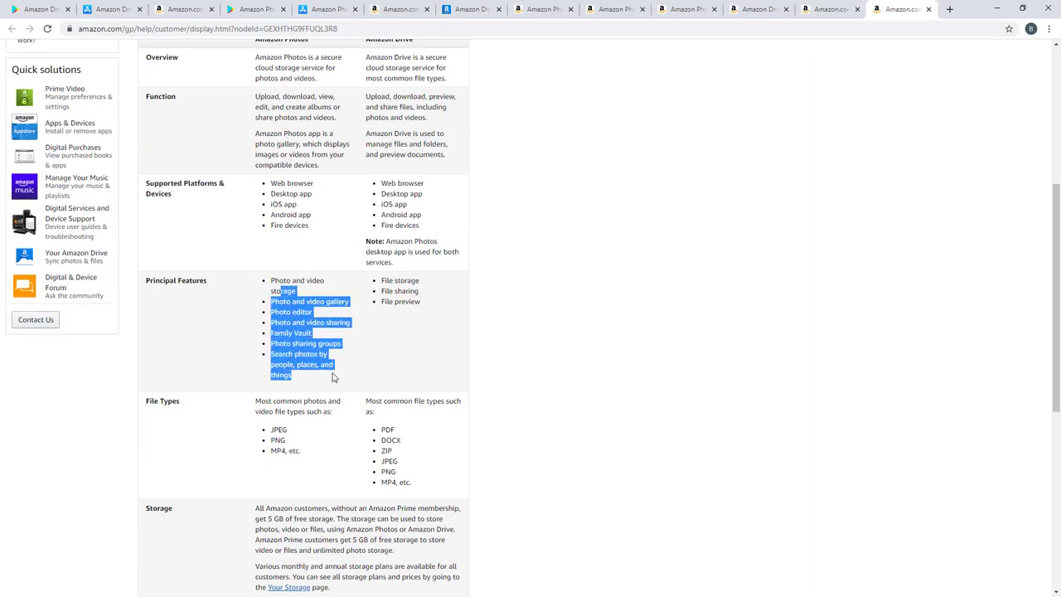
click(332, 377)
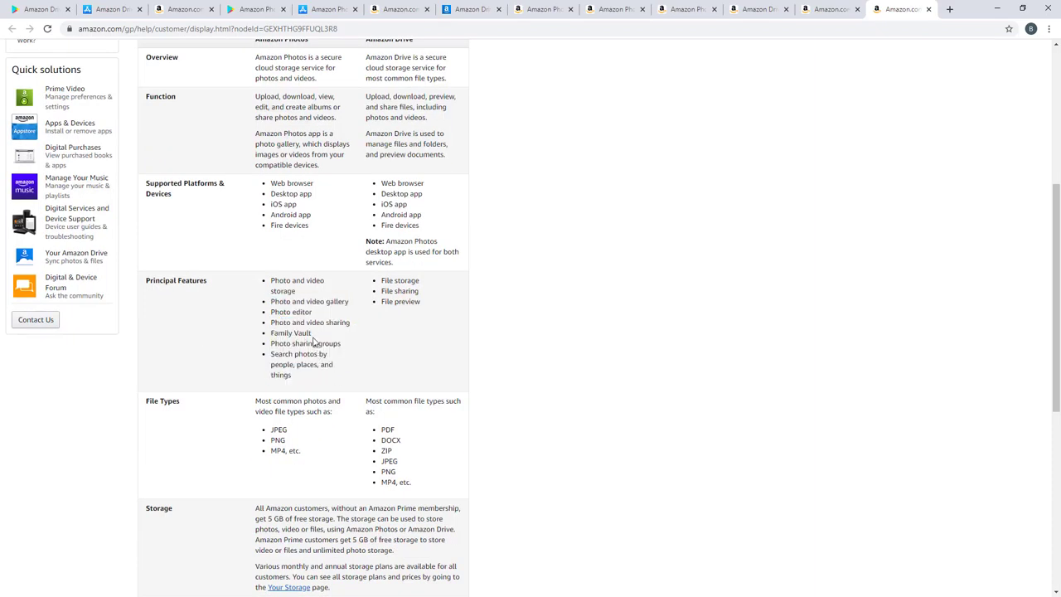
scroll(313, 340, up, 5)
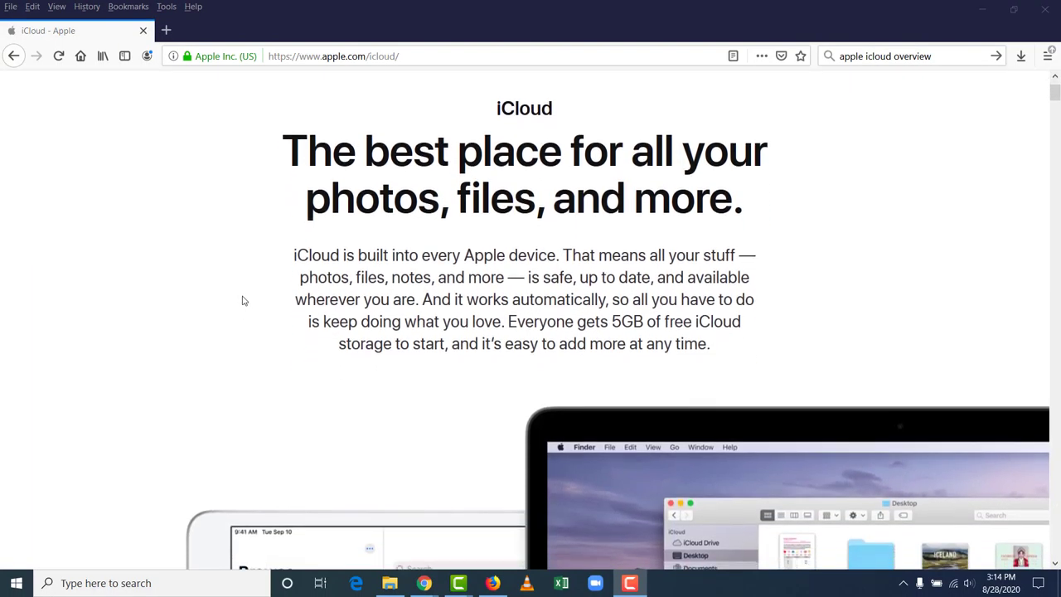
scroll(242, 301, down, 2)
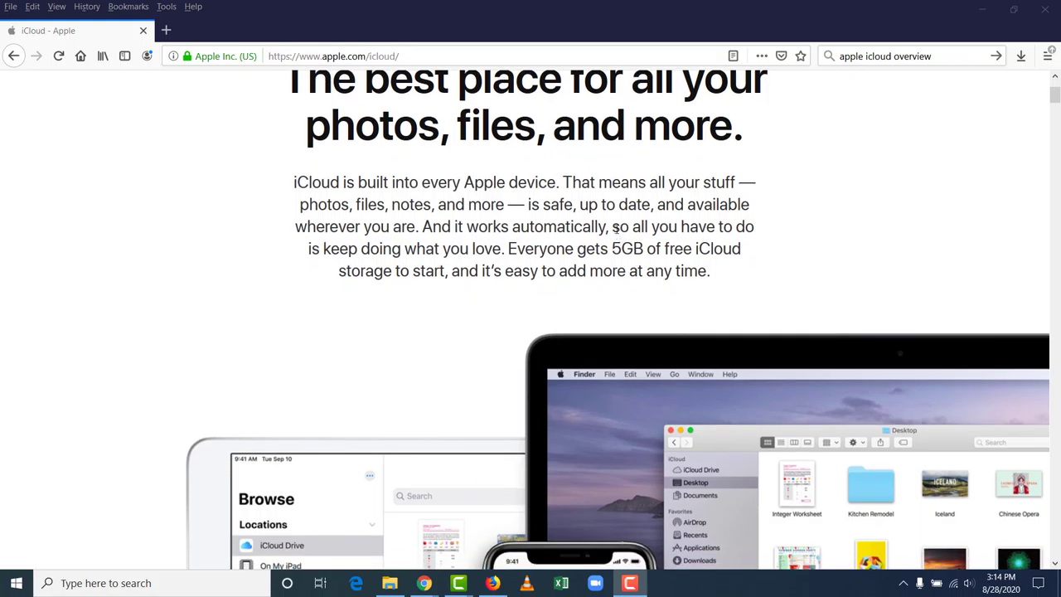
Step: Scroll down apple.com/icloud to the 'All your photos and videos. Always available.' heading
scroll(614, 217, down, 6)
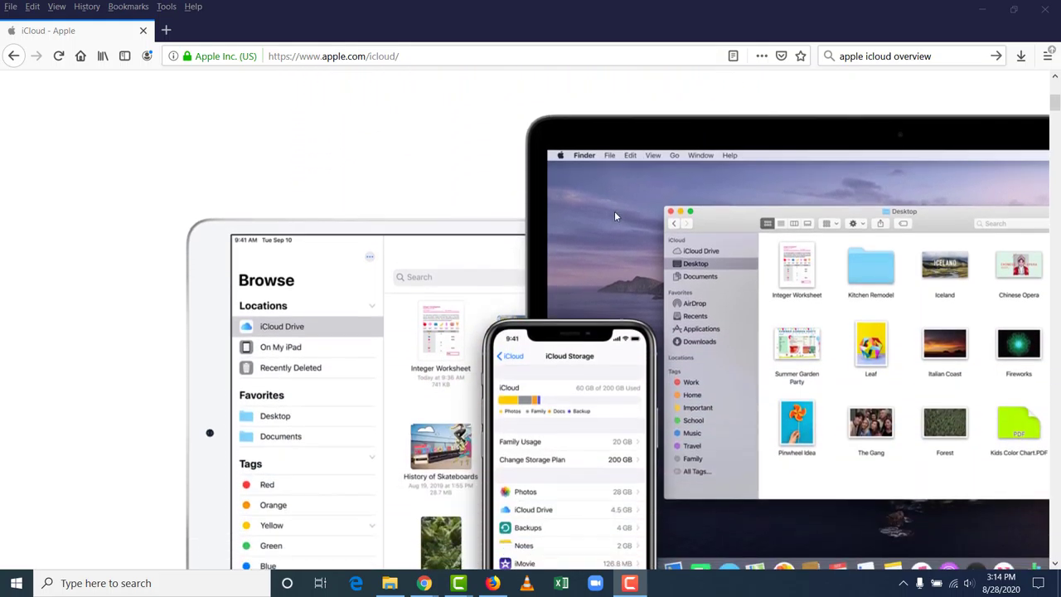
scroll(606, 212, down, 2)
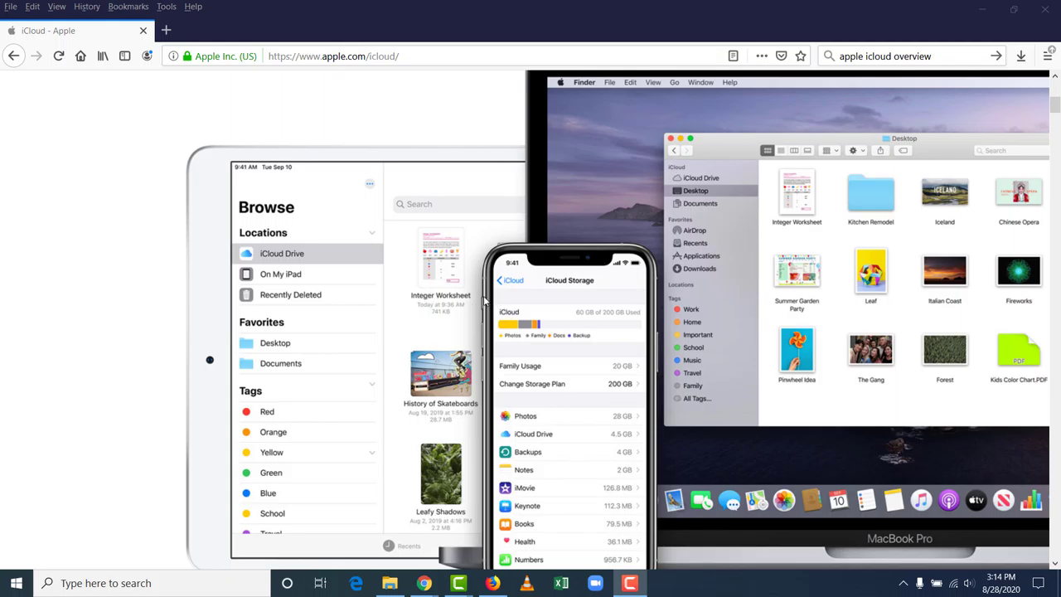
scroll(485, 303, down, 2)
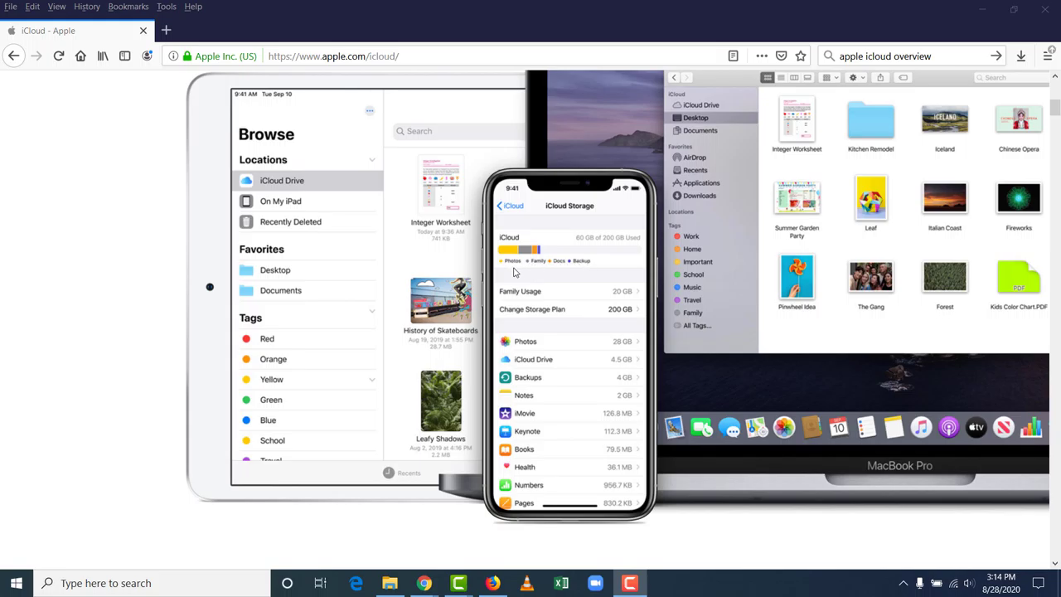
scroll(348, 252, down, 1)
scroll(348, 253, down, 9)
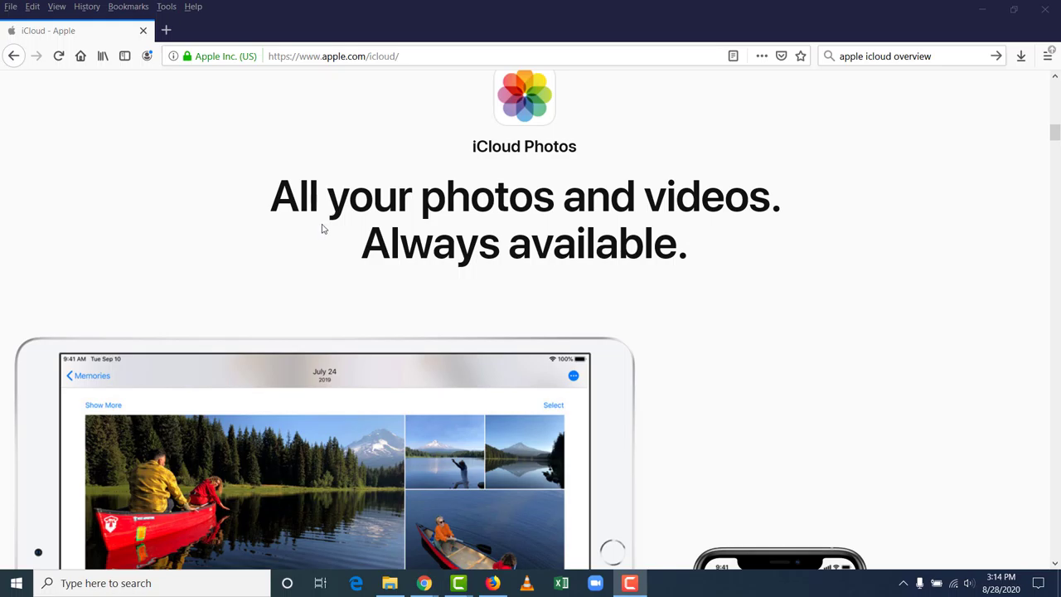
Step: Scroll through the iCloud Photos features to the Shared Albums section on sharing with friends and family
scroll(311, 217, down, 10)
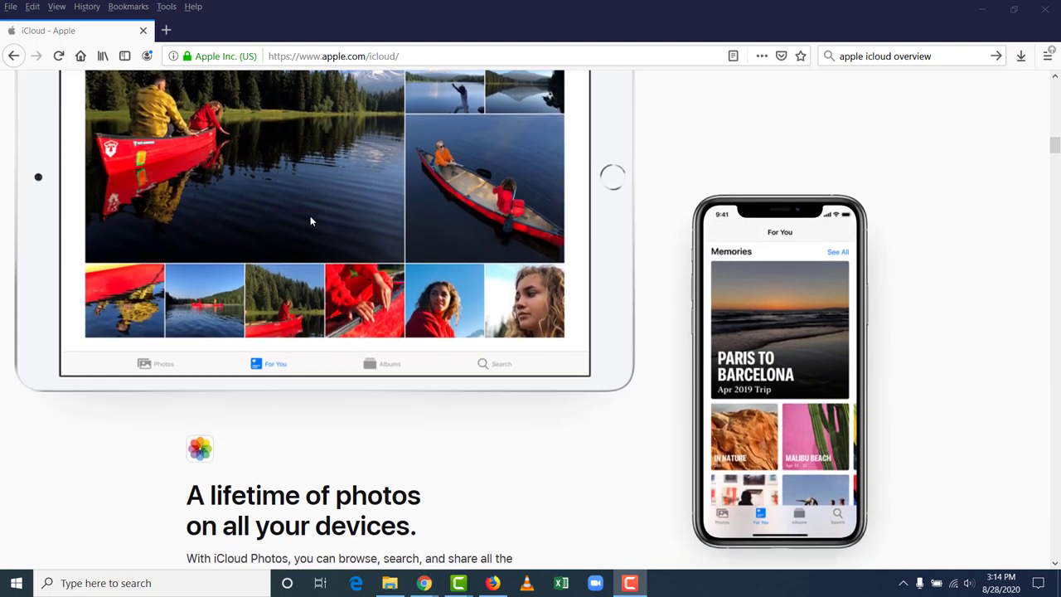
scroll(311, 219, down, 4)
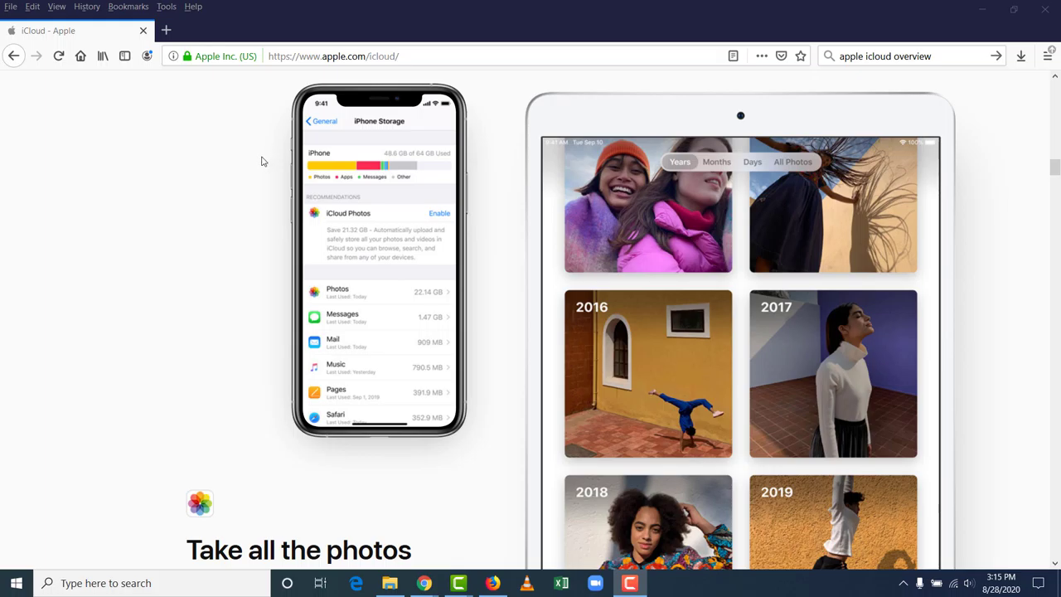
scroll(262, 163, down, 3)
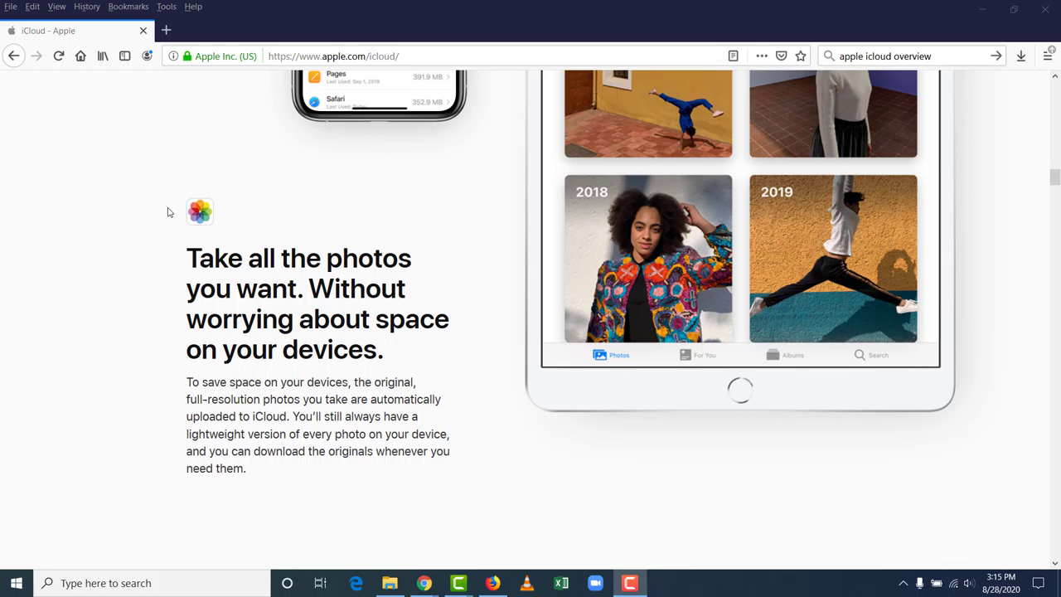
scroll(168, 212, down, 5)
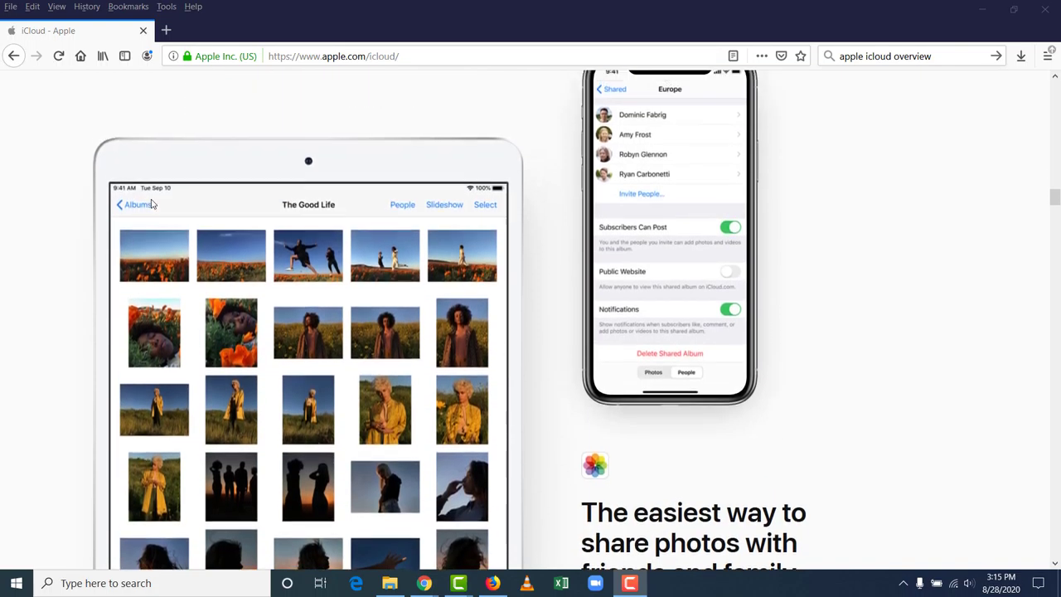
scroll(152, 204, up, 1)
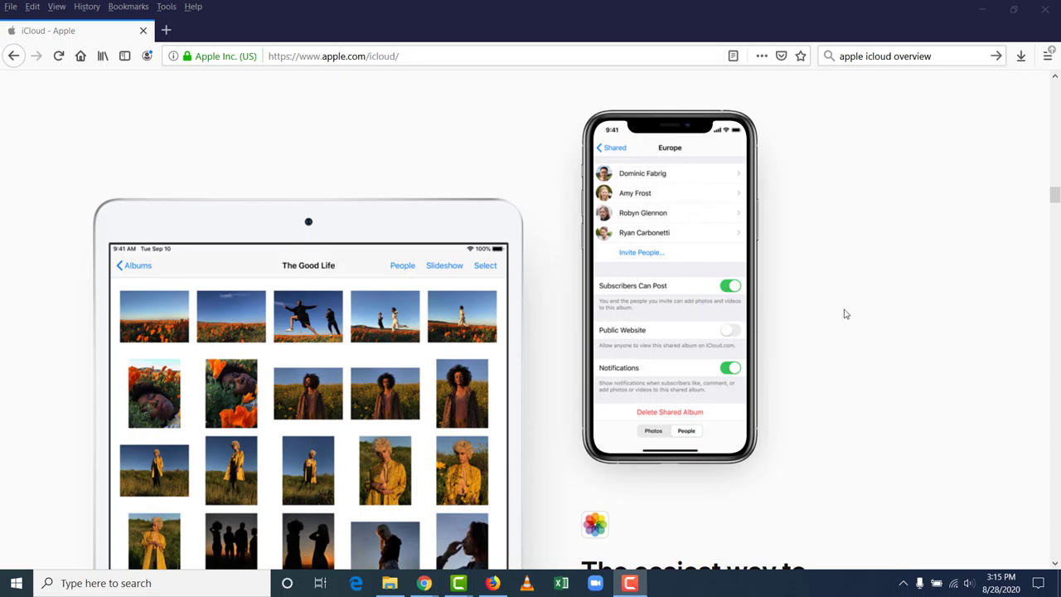
scroll(827, 303, down, 5)
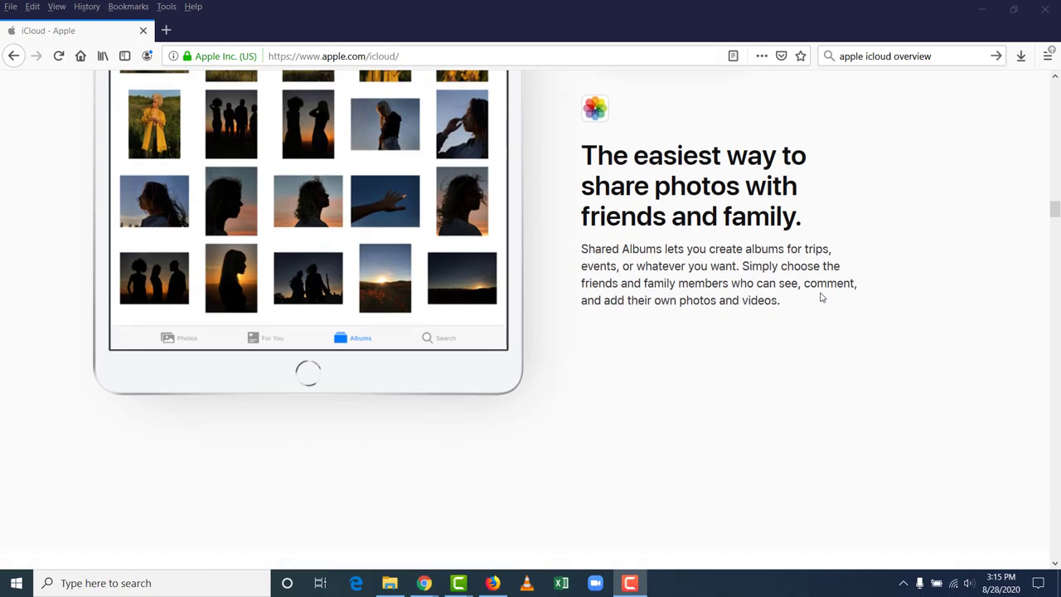
Step: Scroll through the iCloud Drive section to 'Share folders and files with ease'
scroll(821, 296, down, 6)
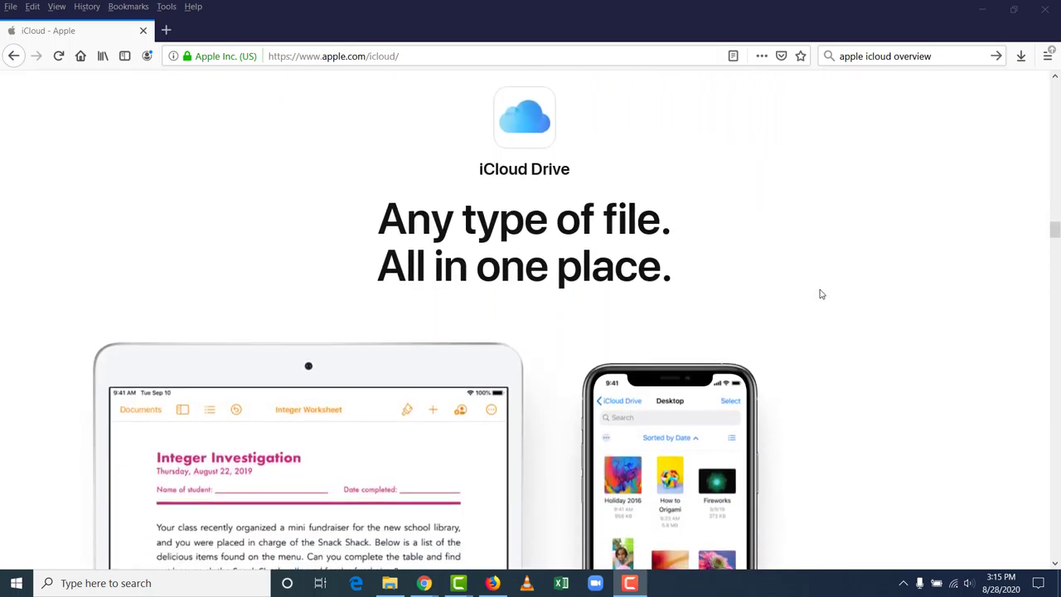
scroll(818, 290, down, 2)
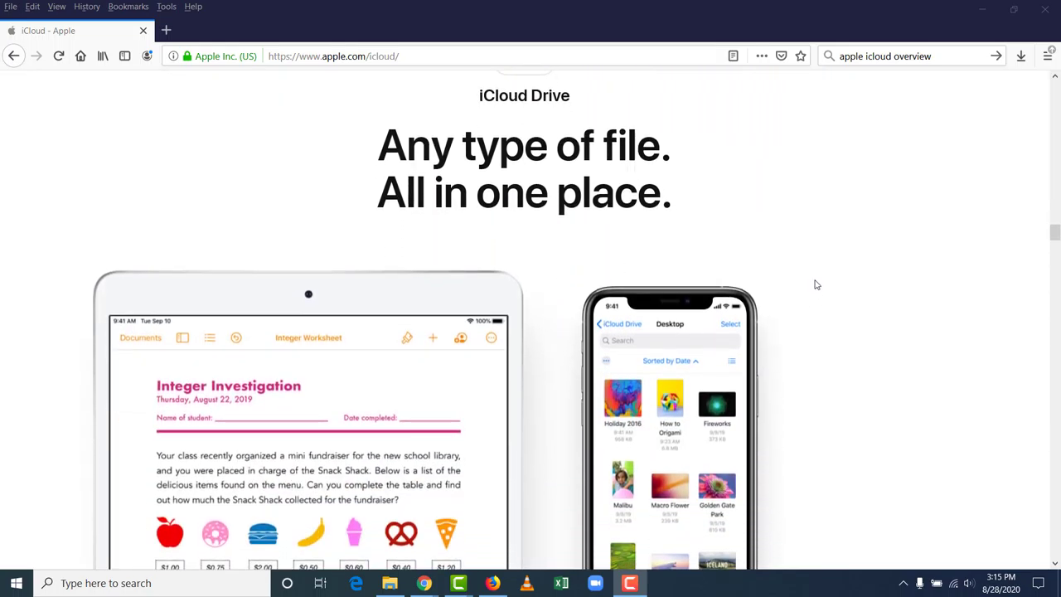
scroll(814, 284, down, 3)
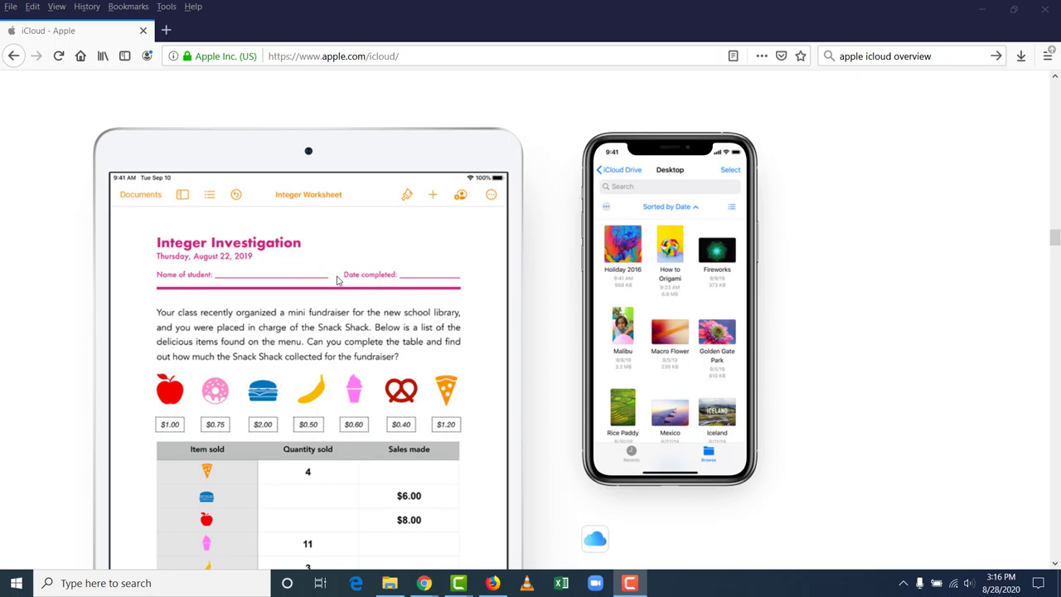
scroll(338, 280, down, 3)
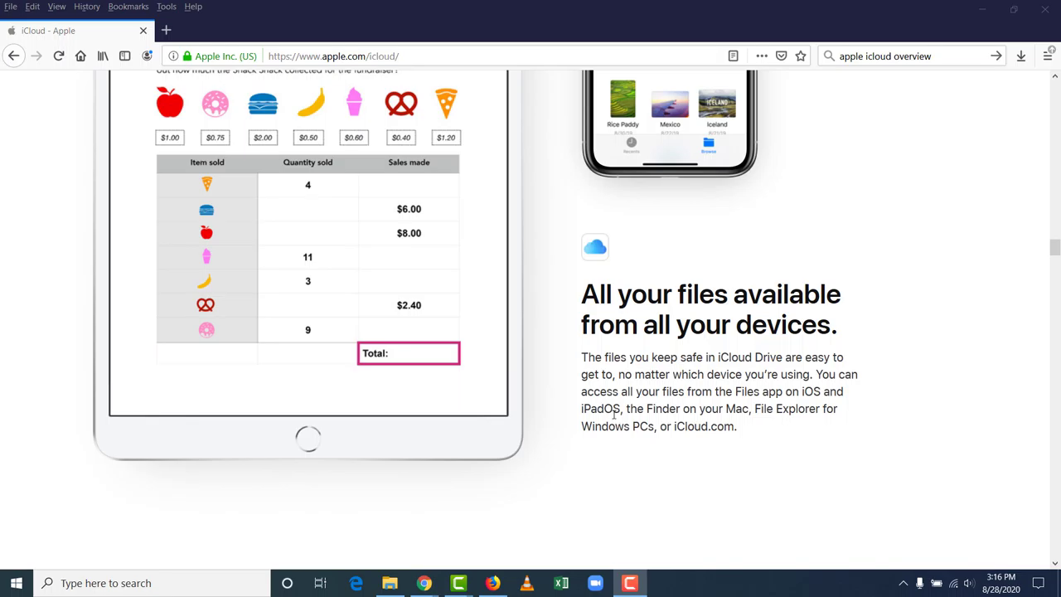
scroll(614, 417, up, 5)
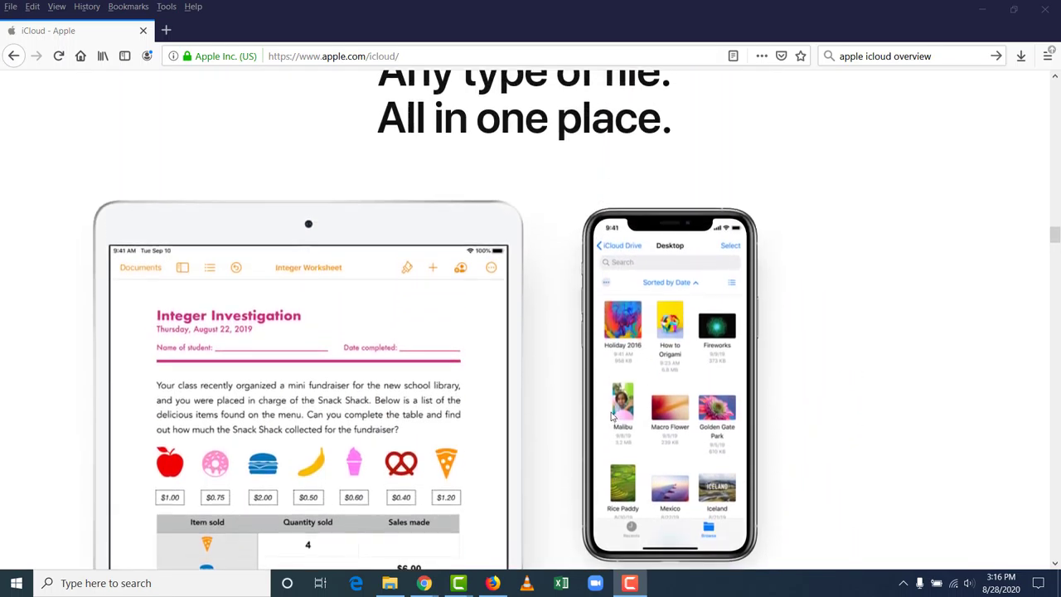
scroll(612, 417, down, 1)
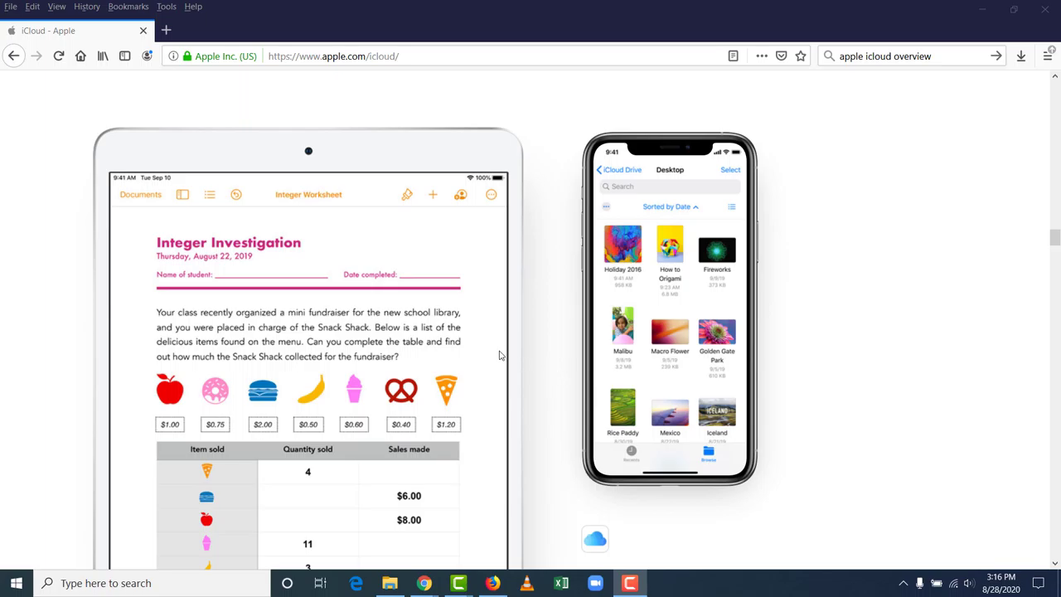
scroll(652, 354, down, 8)
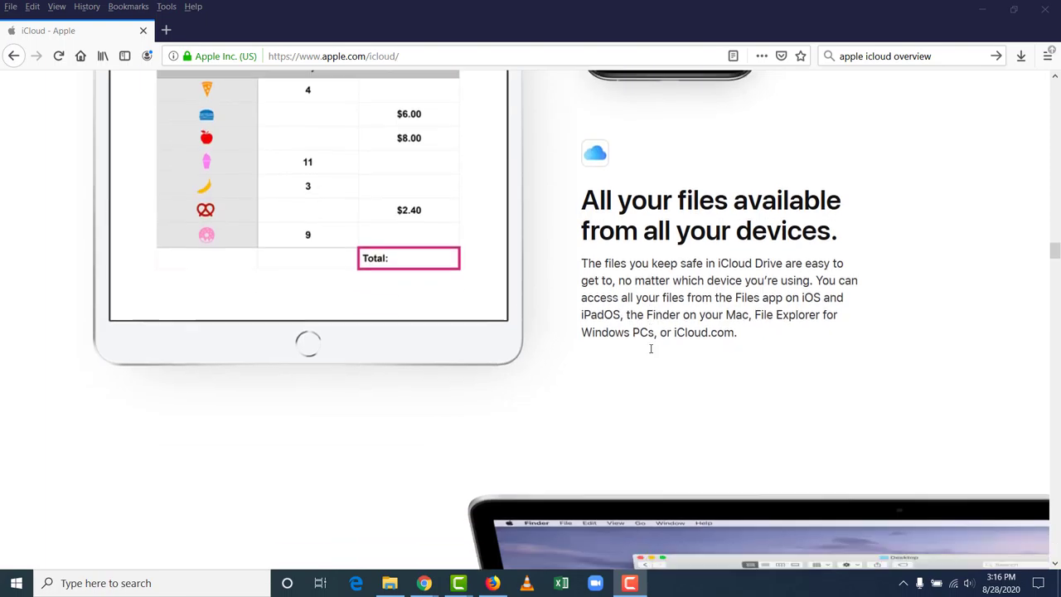
scroll(642, 334, down, 1)
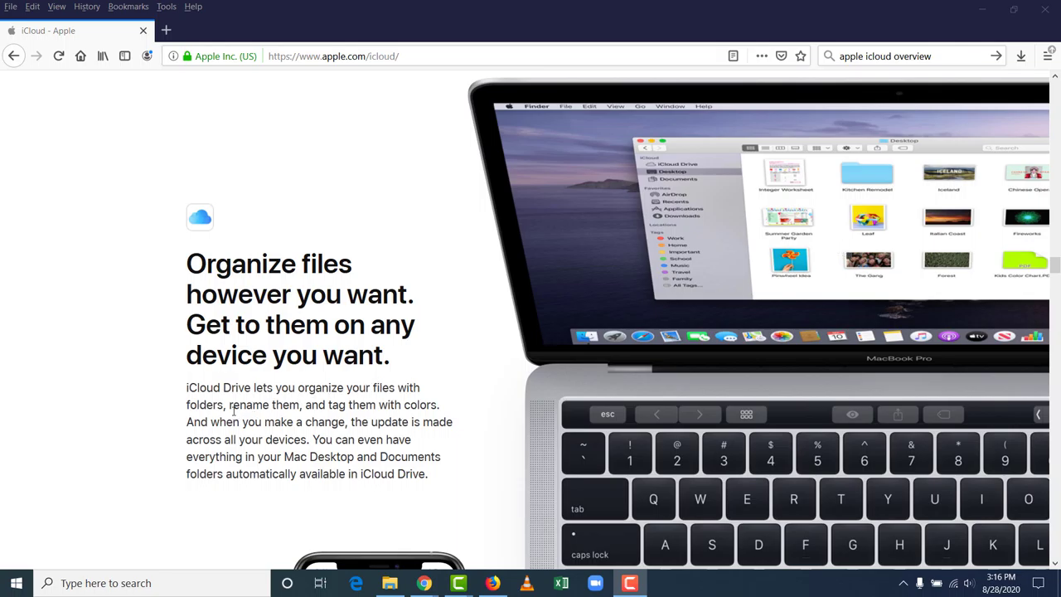
scroll(235, 399, down, 3)
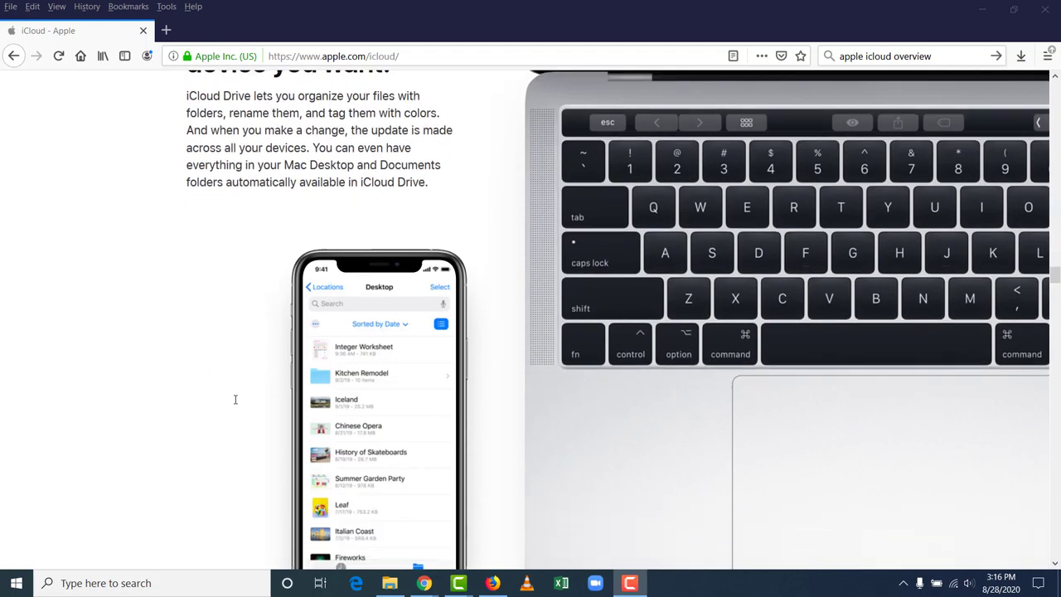
scroll(232, 402, down, 1)
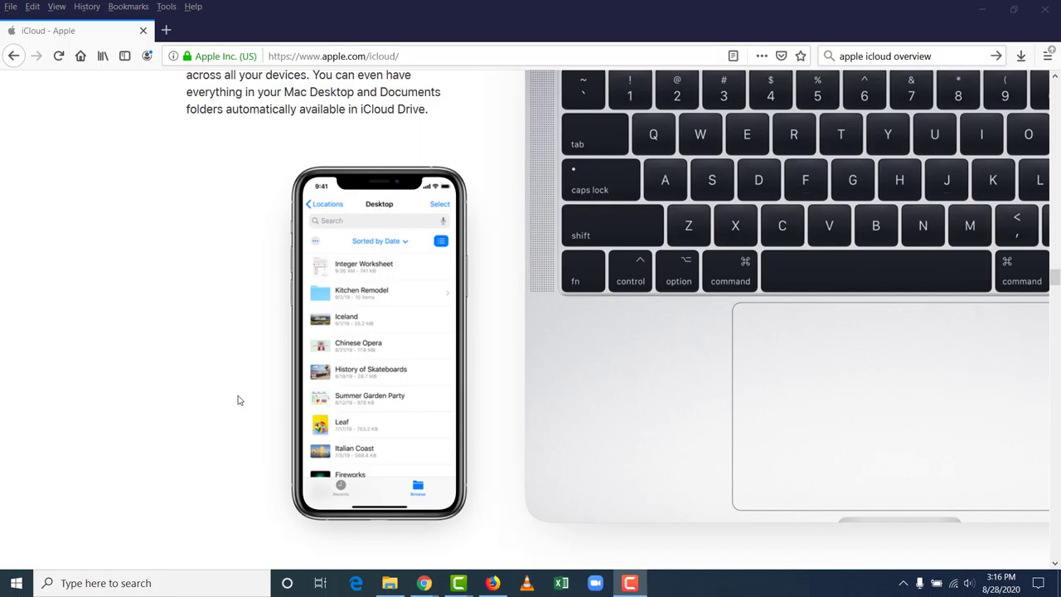
scroll(410, 371, up, 1)
scroll(410, 371, up, 5)
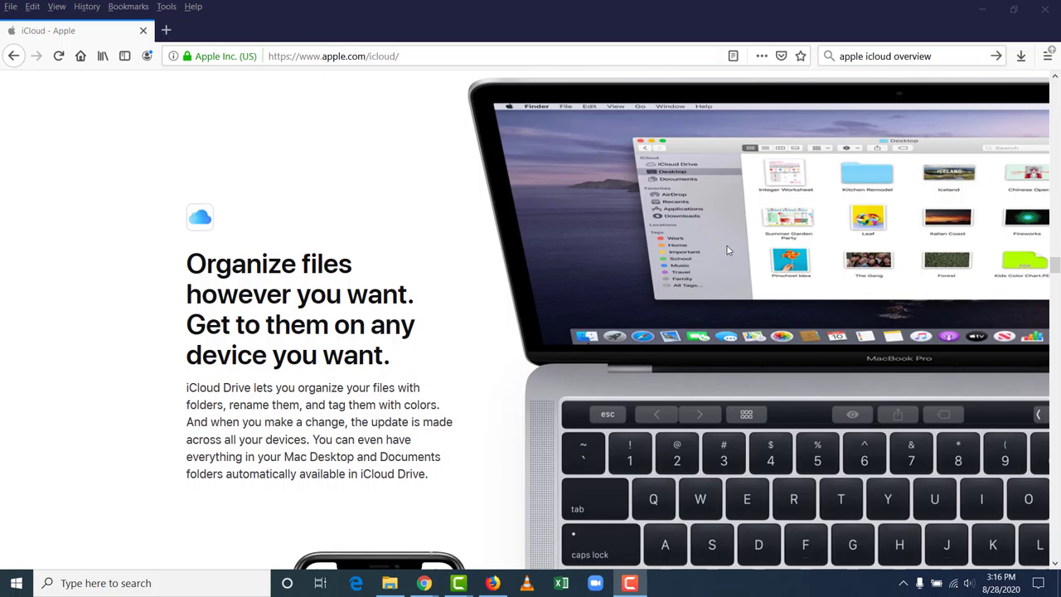
scroll(730, 251, down, 5)
scroll(709, 252, down, 8)
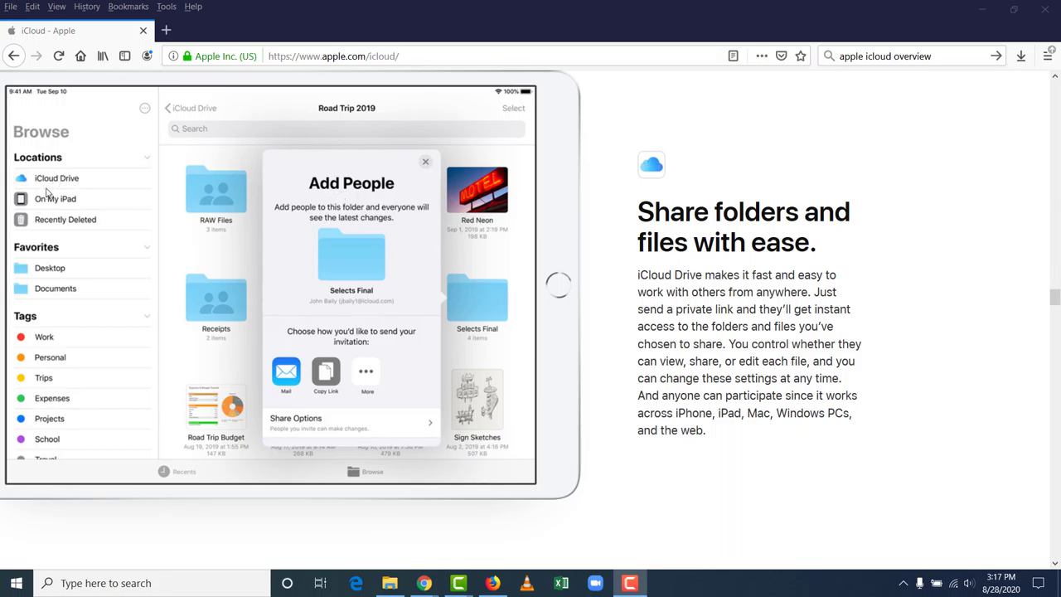
Step: Scroll past Apps using iCloud, Pages collaboration and Messages to the iCloud Backup and Restore section
scroll(386, 231, down, 7)
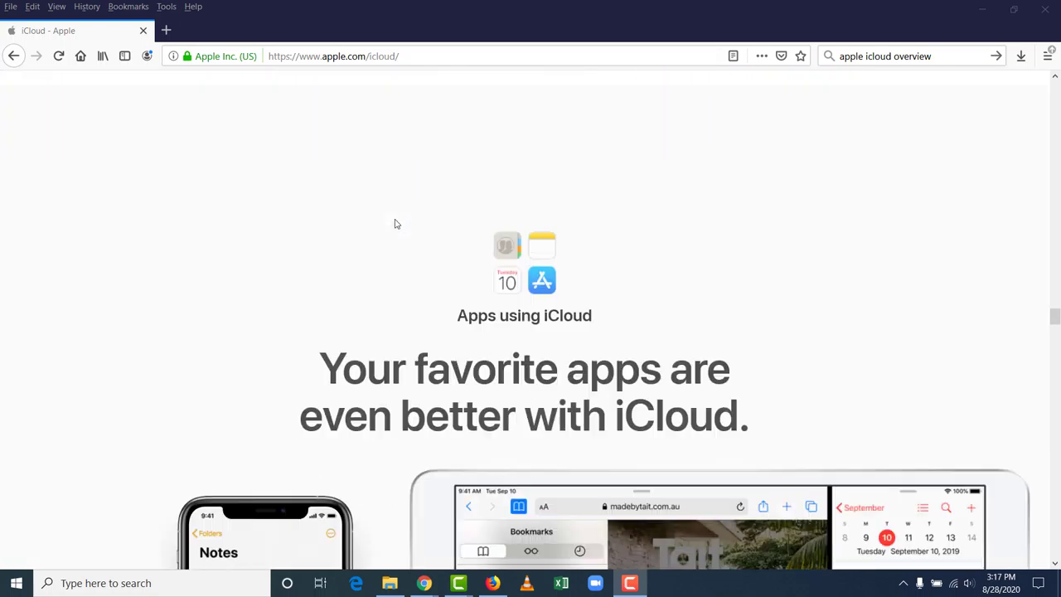
scroll(386, 219, down, 3)
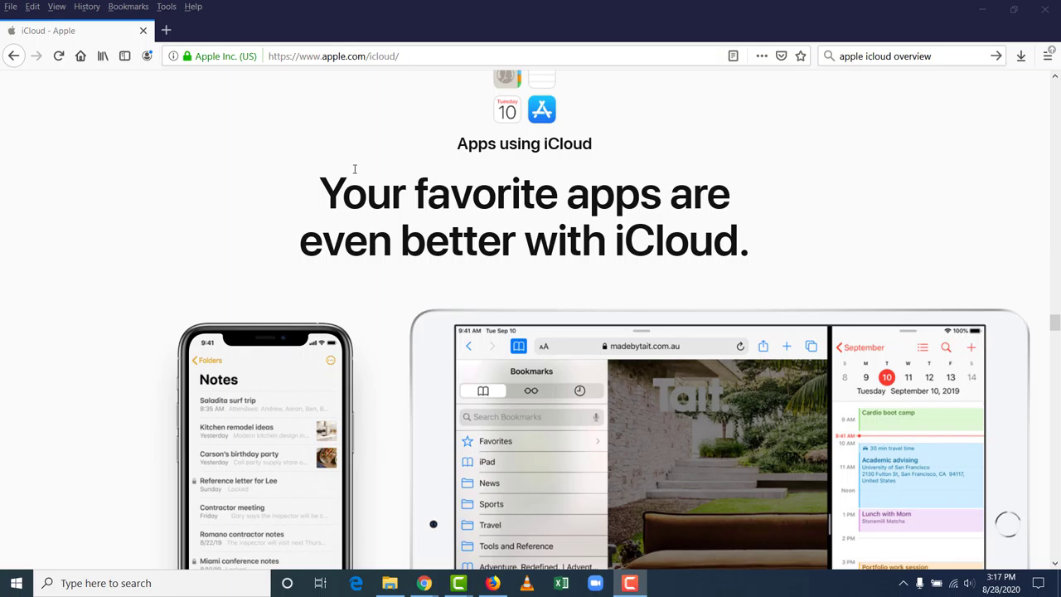
scroll(354, 169, down, 2)
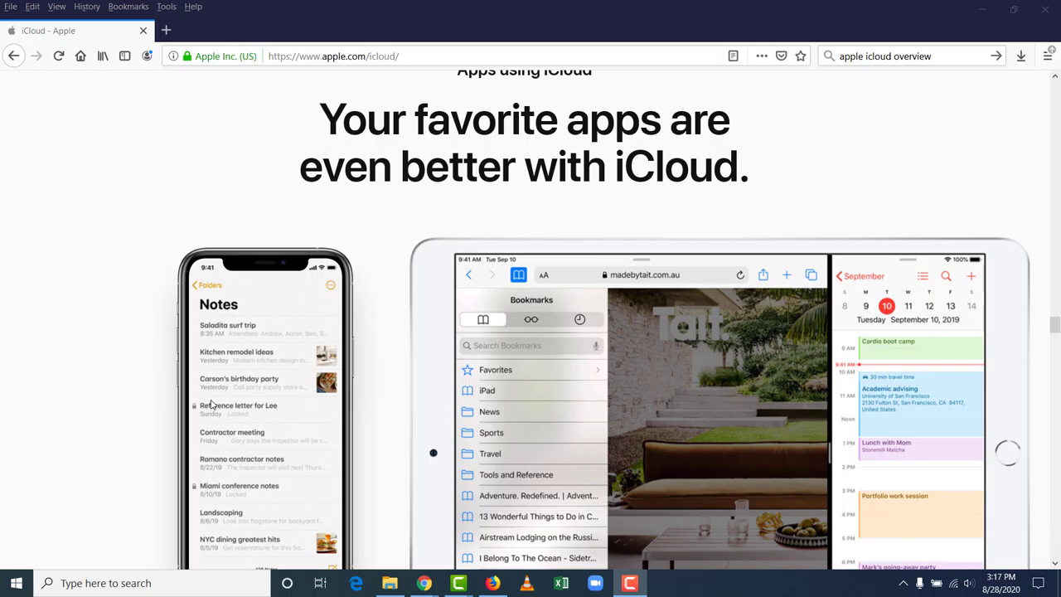
scroll(211, 397, down, 5)
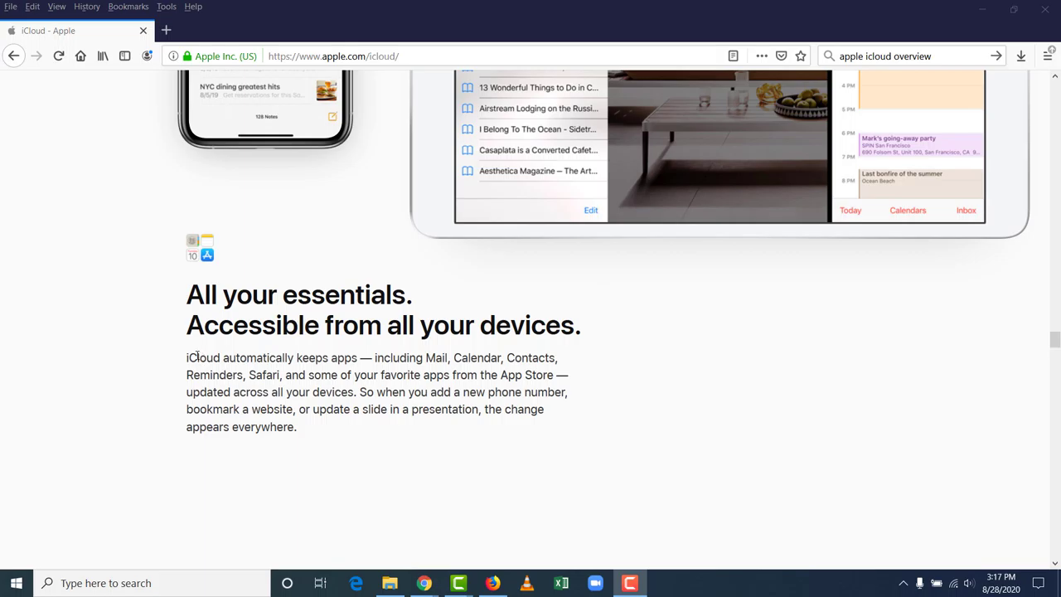
scroll(196, 355, down, 5)
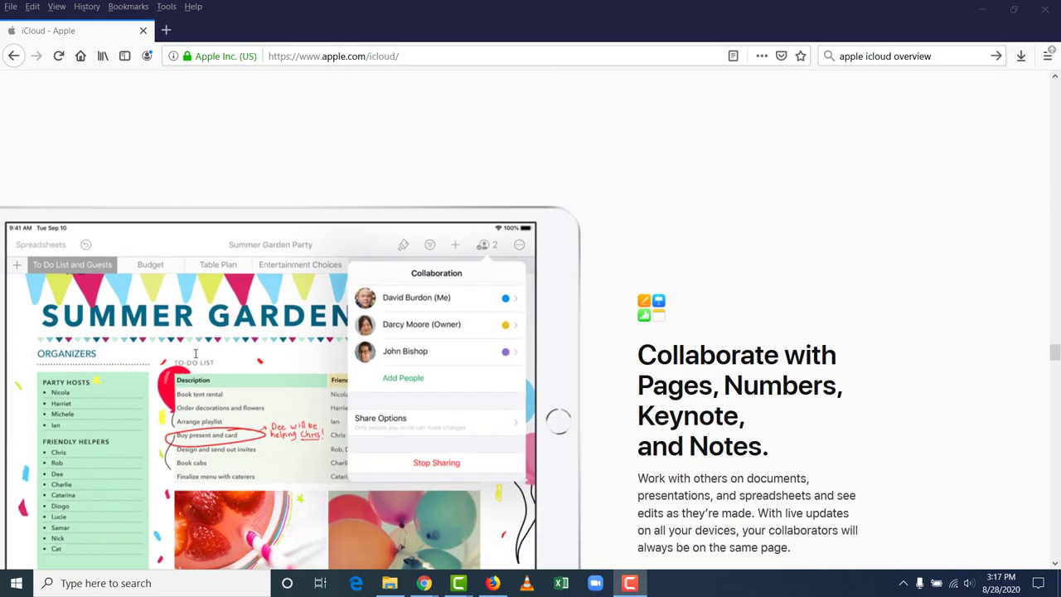
scroll(196, 355, down, 1)
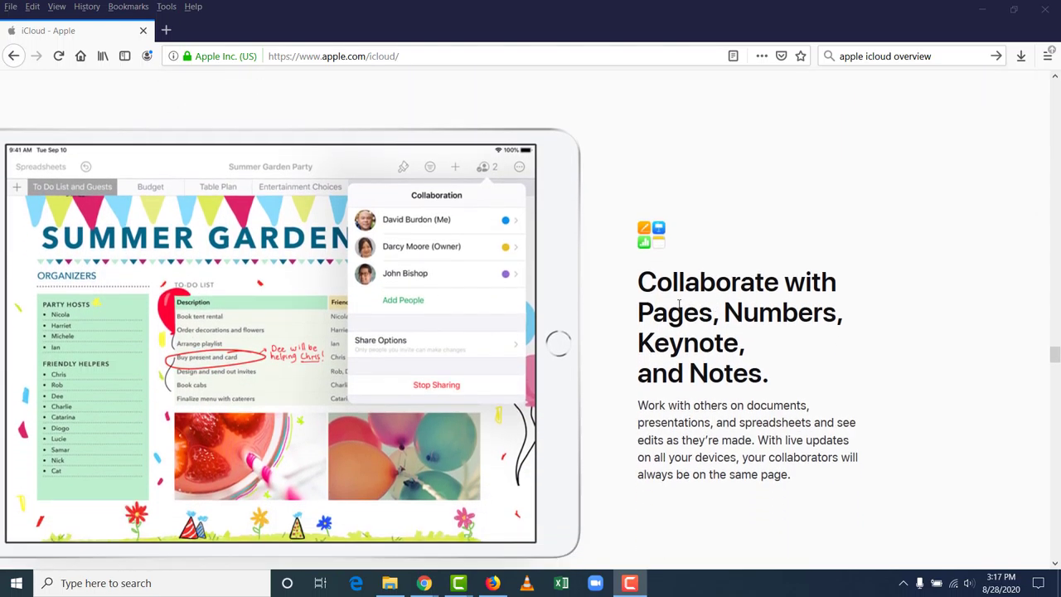
scroll(679, 305, down, 7)
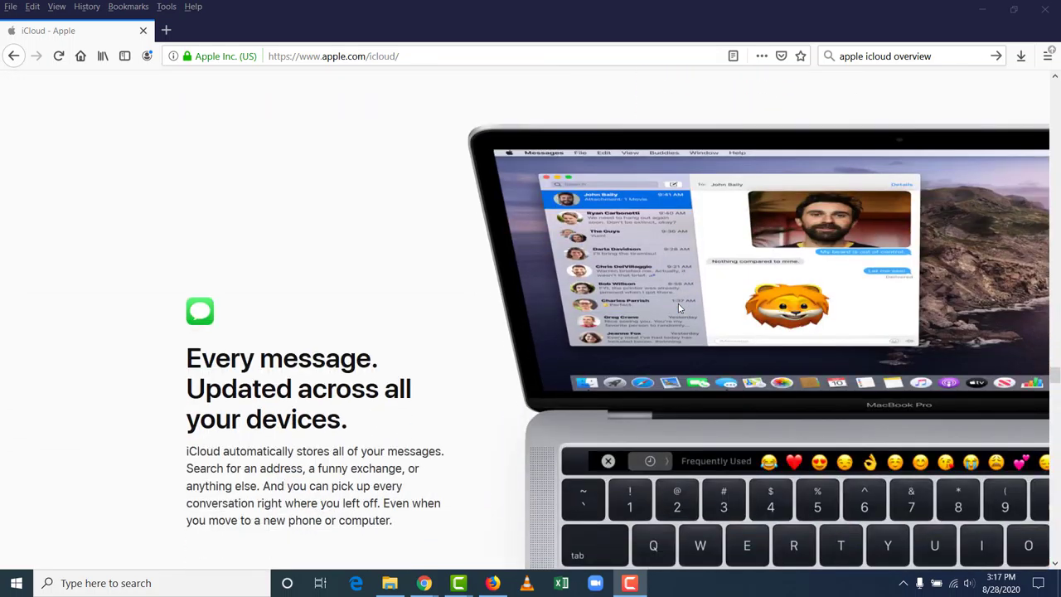
scroll(678, 303, down, 1)
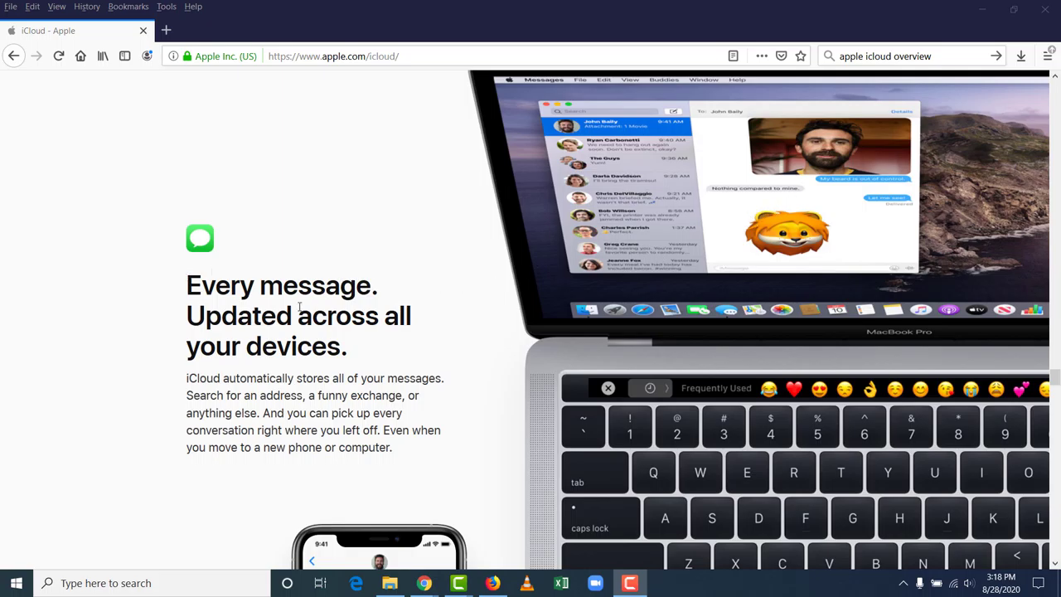
scroll(291, 275, down, 1)
Step: Scroll Apple's iCloud page past Automatic backups to the 'Move to a new device' section
scroll(290, 276, down, 10)
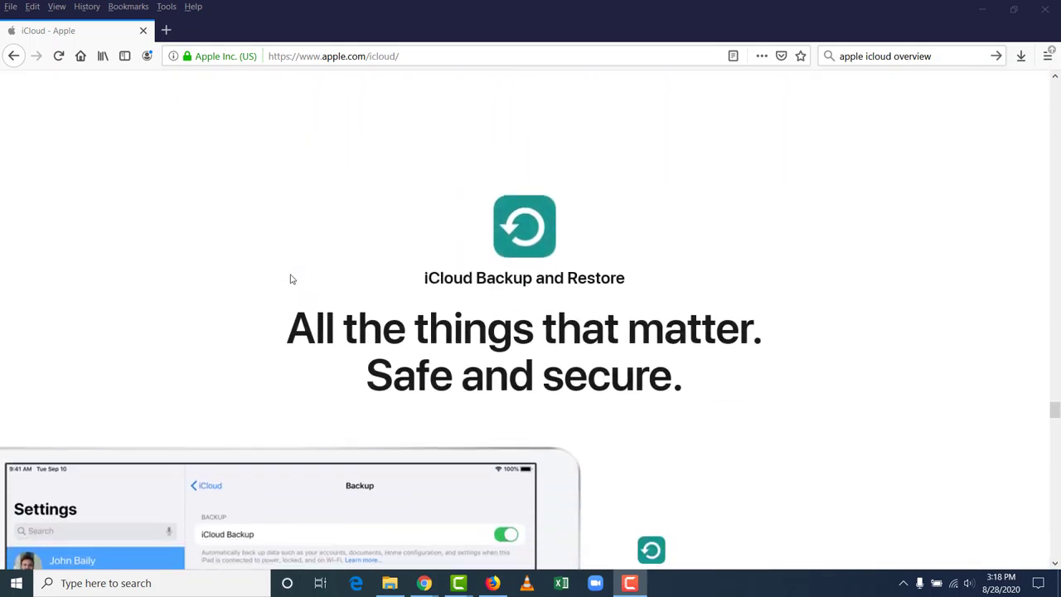
scroll(290, 279, down, 1)
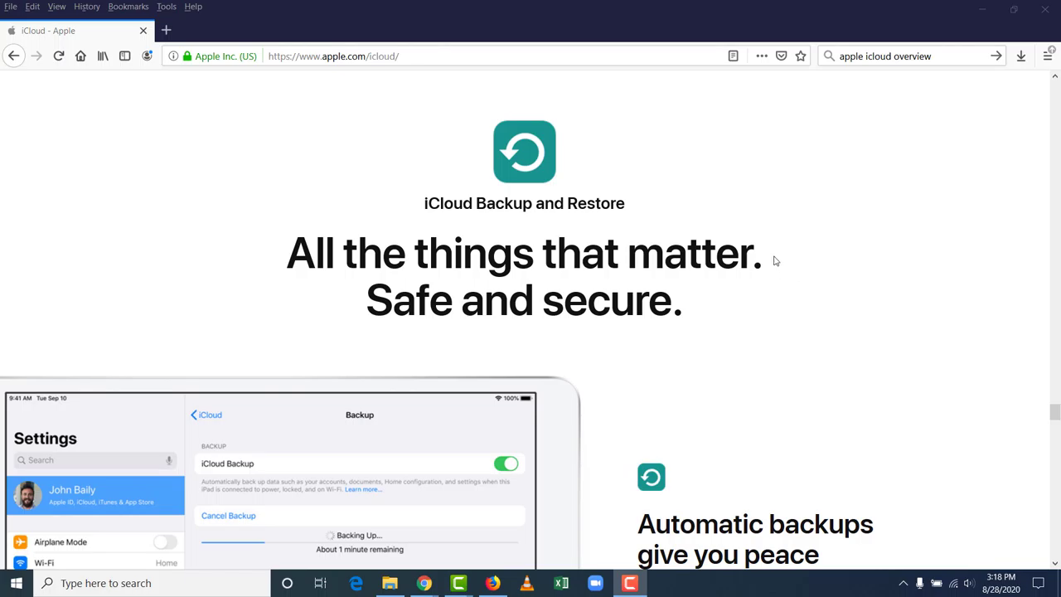
scroll(774, 252, down, 1)
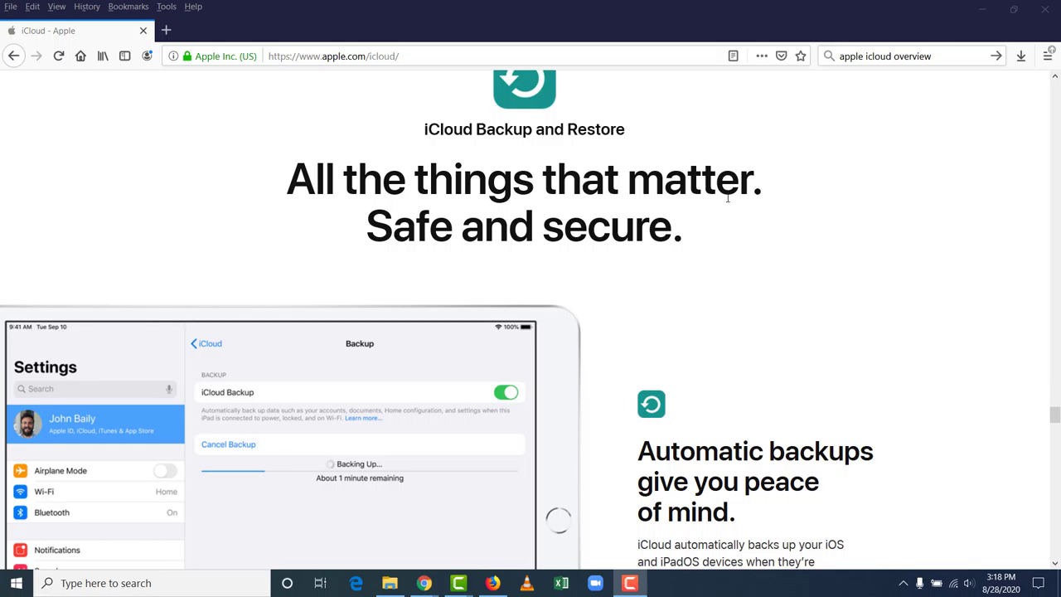
scroll(727, 197, down, 3)
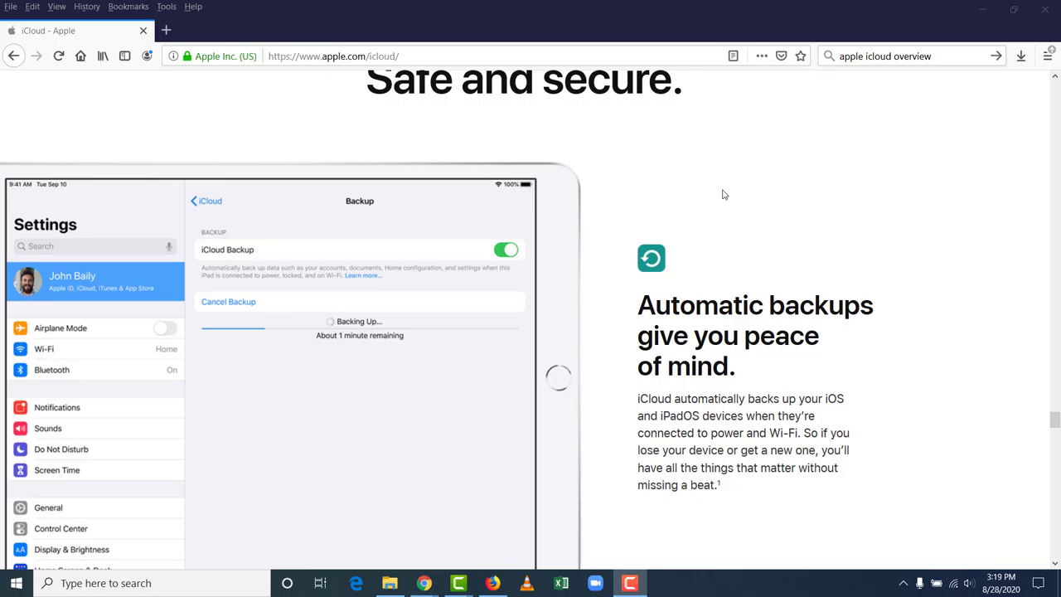
scroll(722, 193, down, 8)
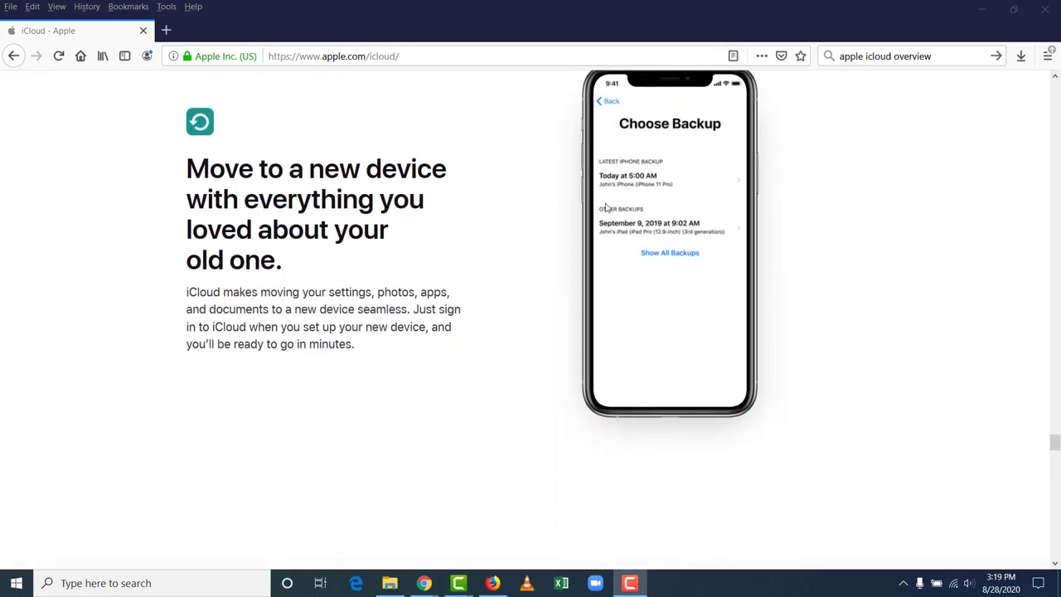
Step: Scroll the iCloud page past the new-device and two-factor authentication sections to the storage plans
scroll(388, 206, down, 8)
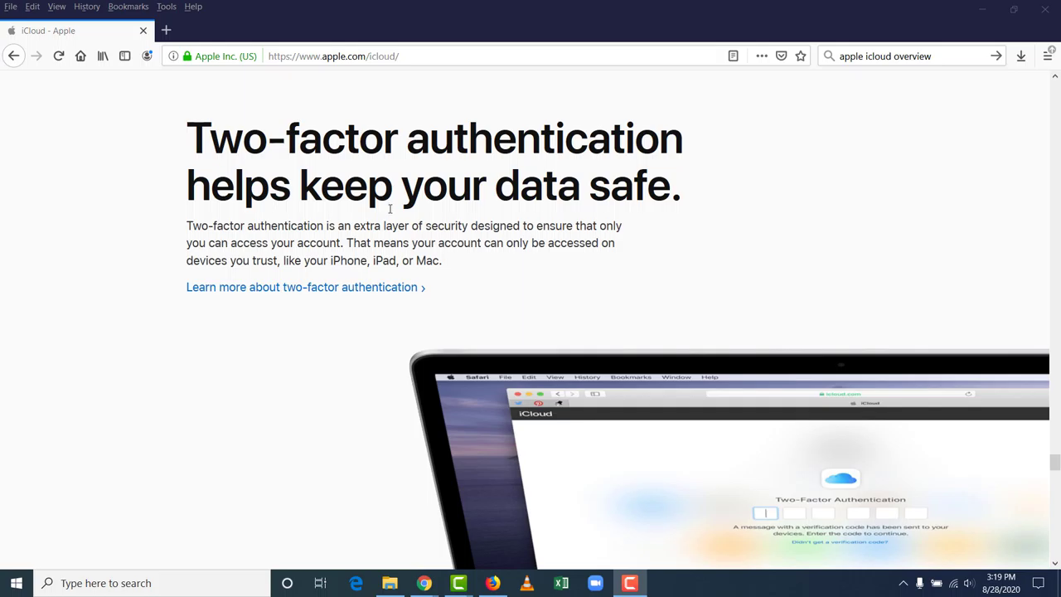
scroll(859, 374, down, 1)
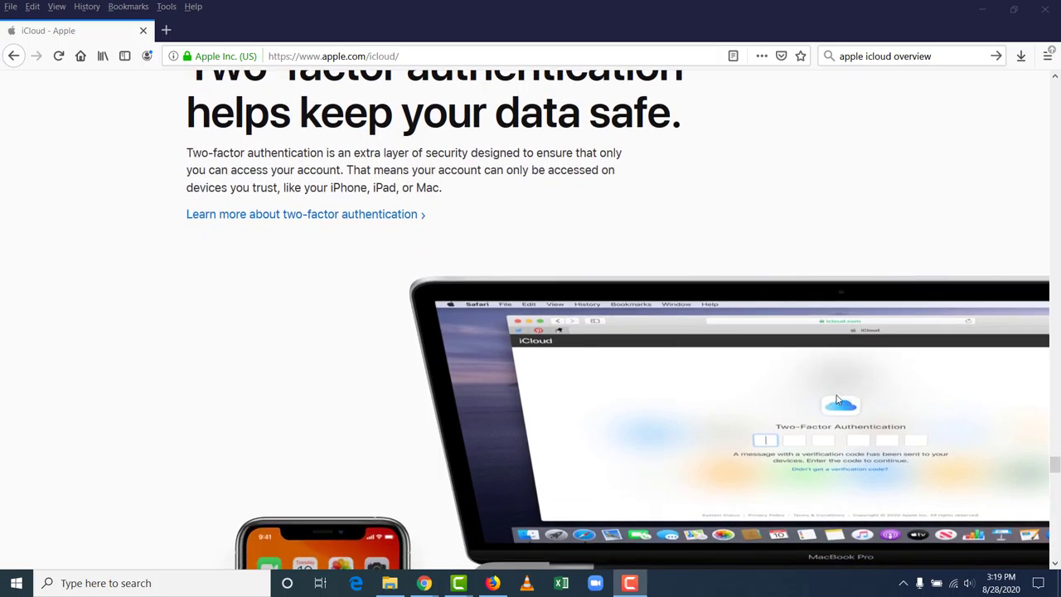
scroll(813, 368, down, 3)
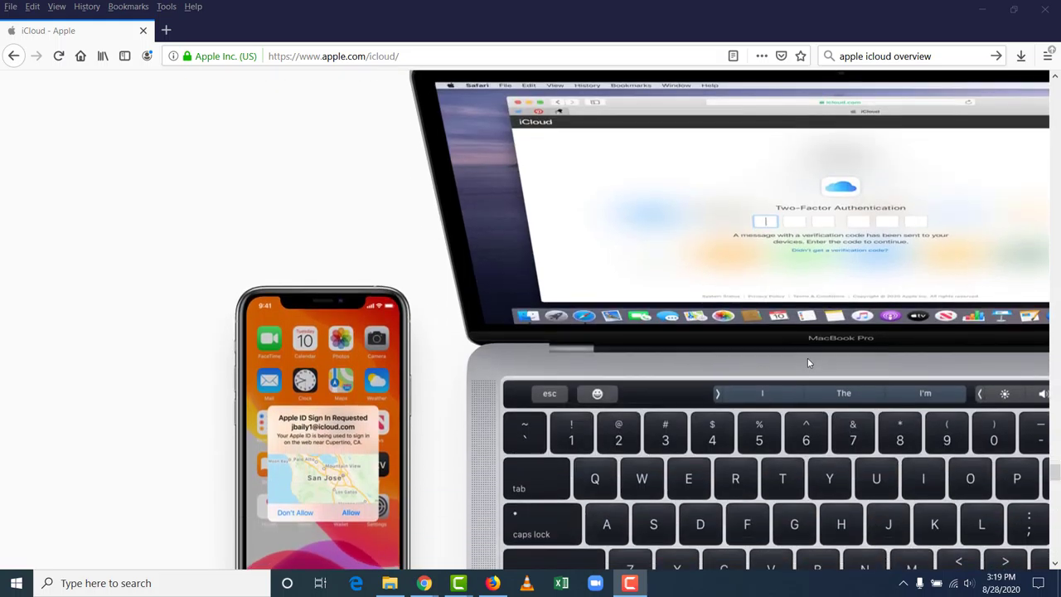
scroll(808, 360, down, 1)
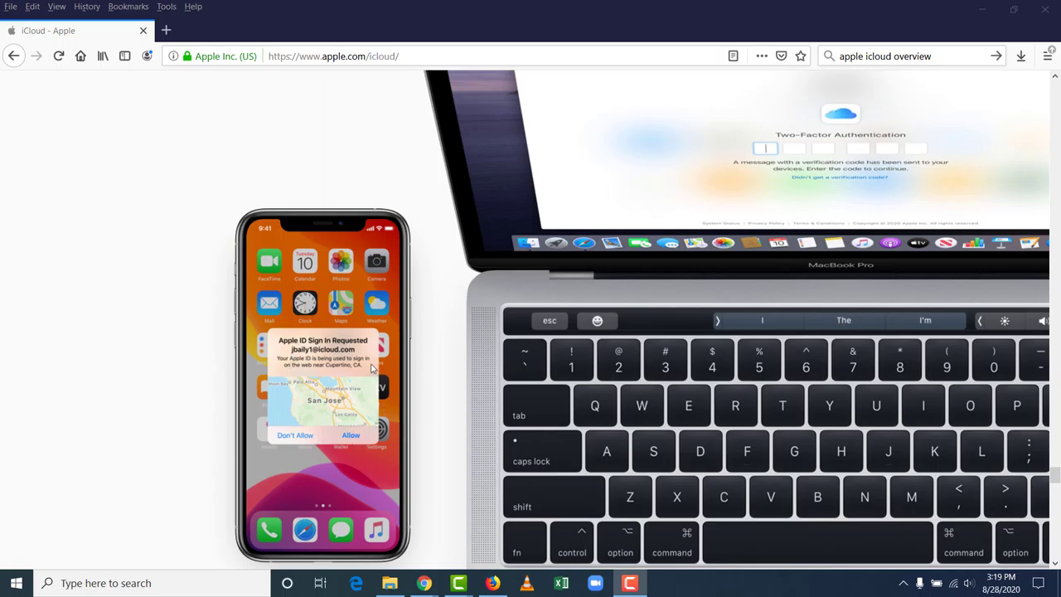
scroll(454, 364, down, 5)
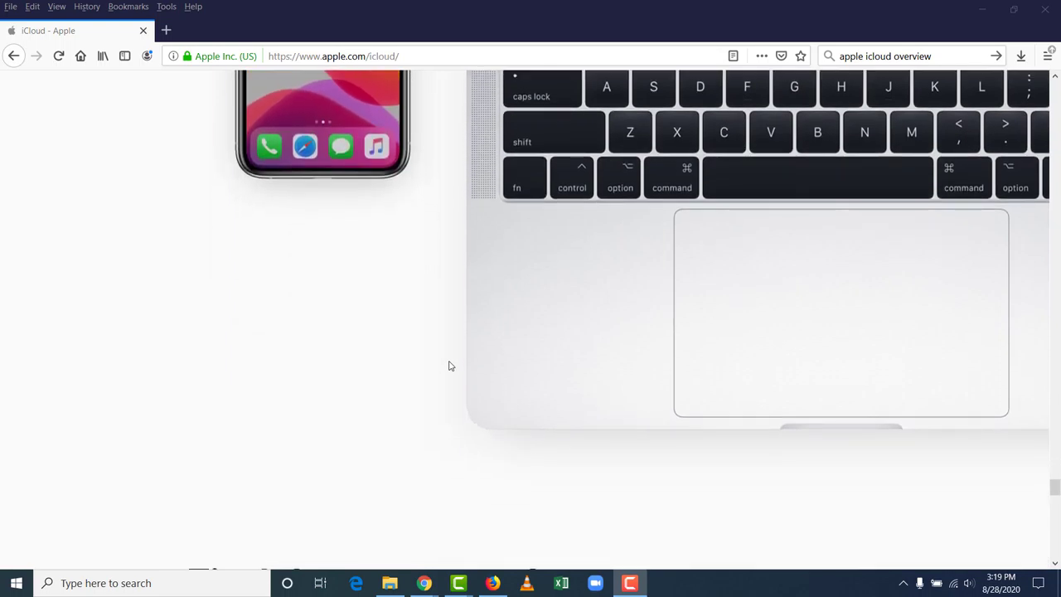
scroll(450, 365, up, 4)
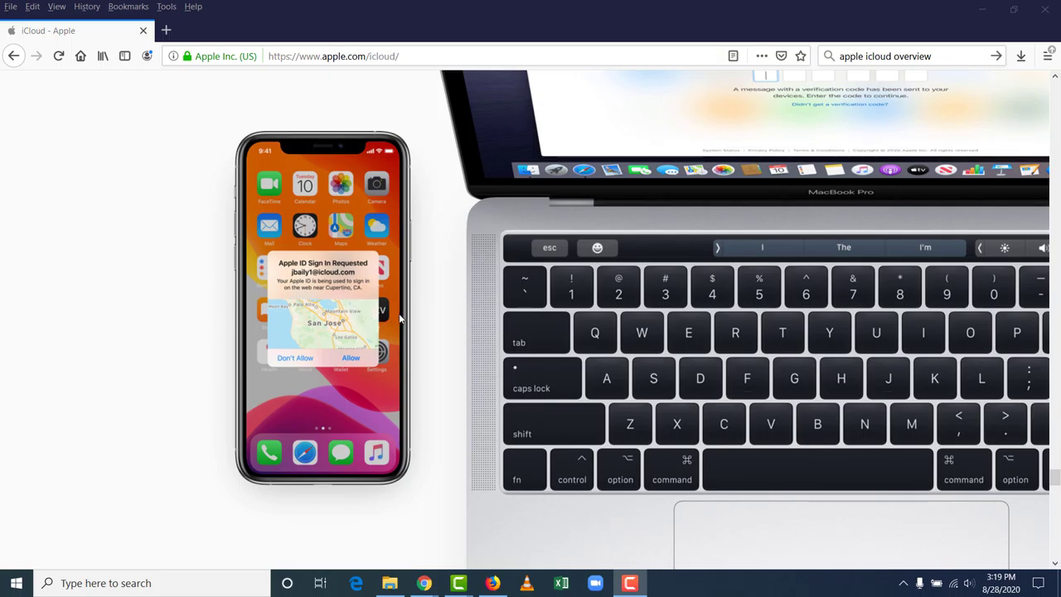
scroll(325, 322, down, 10)
Step: Look over the iCloud plans: 5GB free, 50GB $0.99, 200GB $2.99, 2TB $9.99 monthly
scroll(324, 320, down, 1)
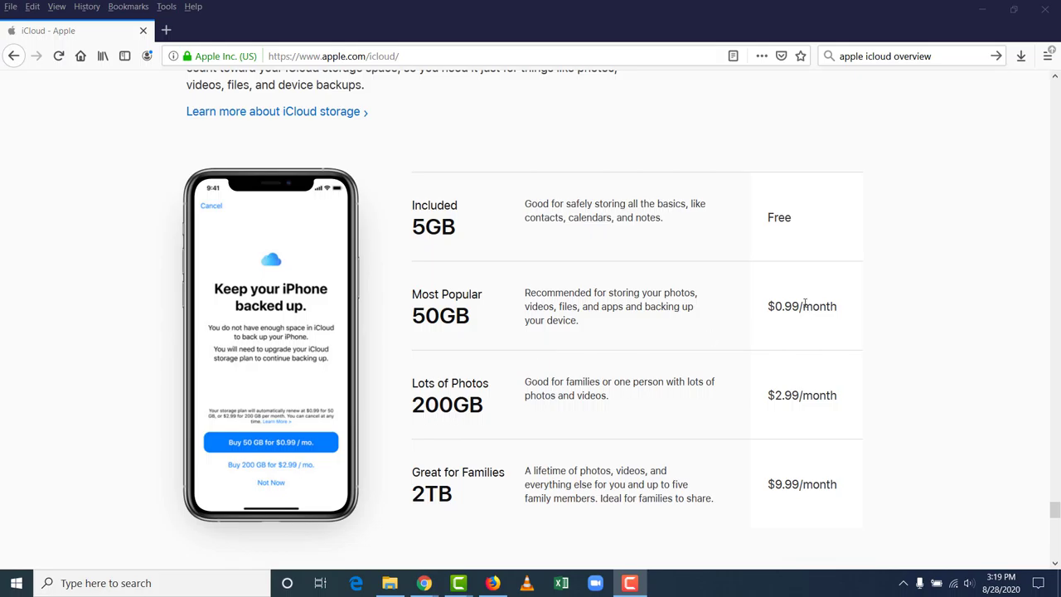
scroll(803, 304, down, 10)
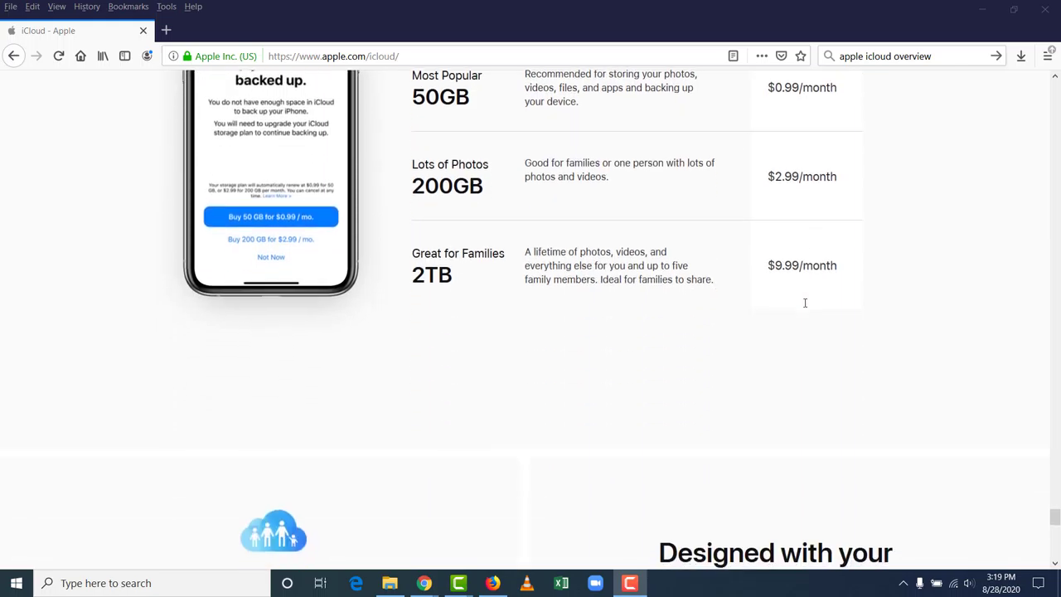
scroll(804, 307, up, 15)
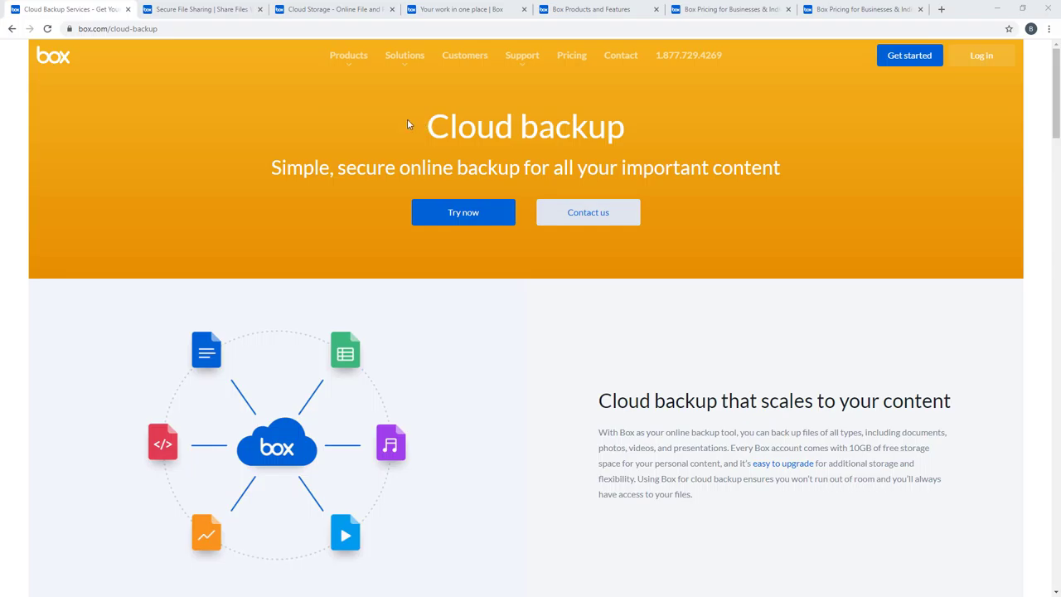
Step: On Box's Cloud backup page, highlight '10GB of free storage', then clear the highlight
scroll(422, 165, down, 1)
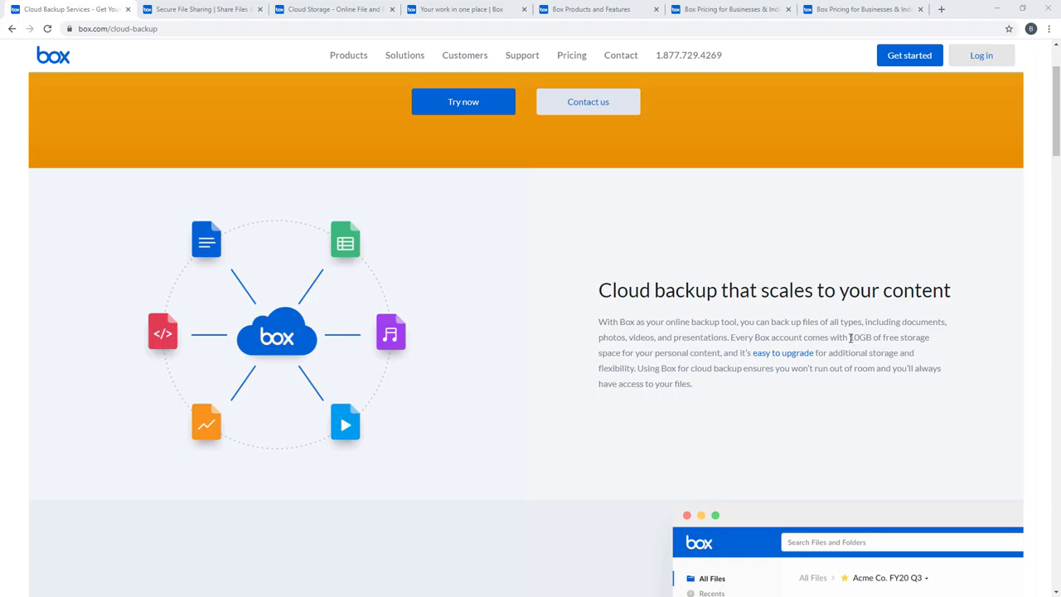
drag(850, 338, 926, 339)
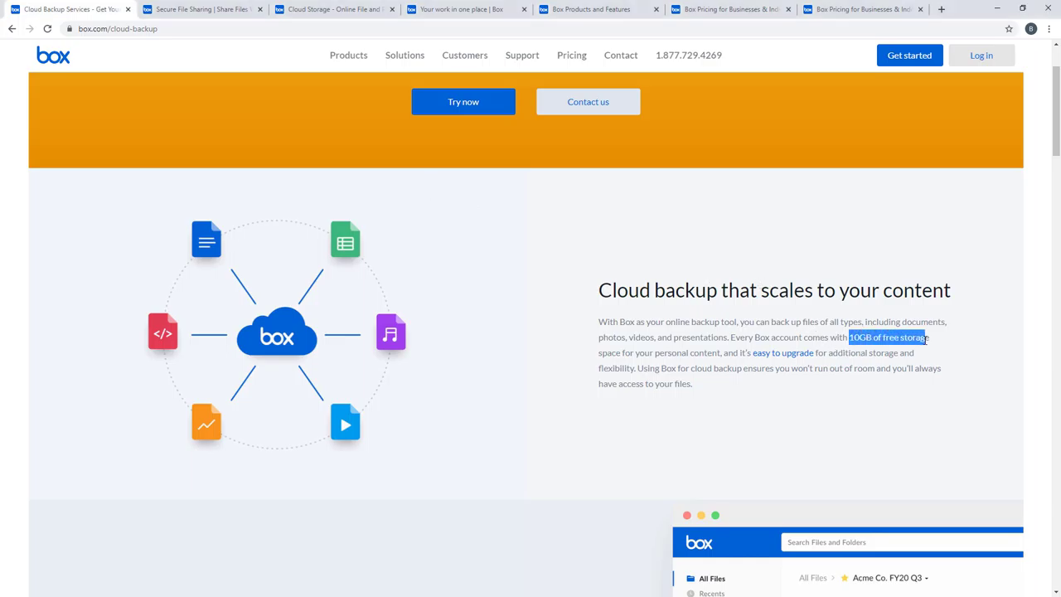
click(870, 365)
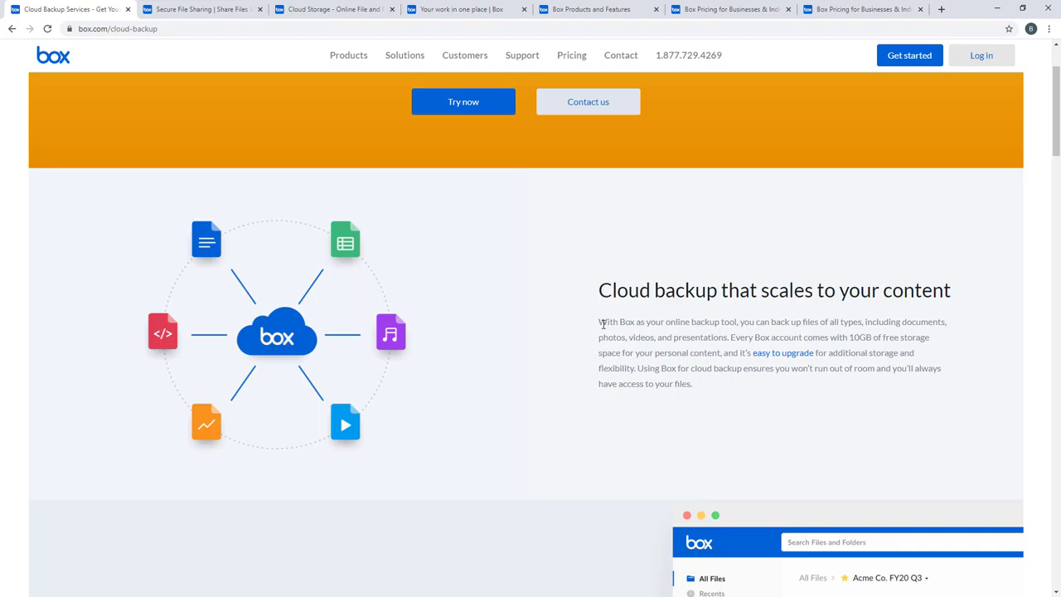
Step: Scroll down Box's Cloud backup page, then move to the Secure File Sharing tab
scroll(544, 345, down, 3)
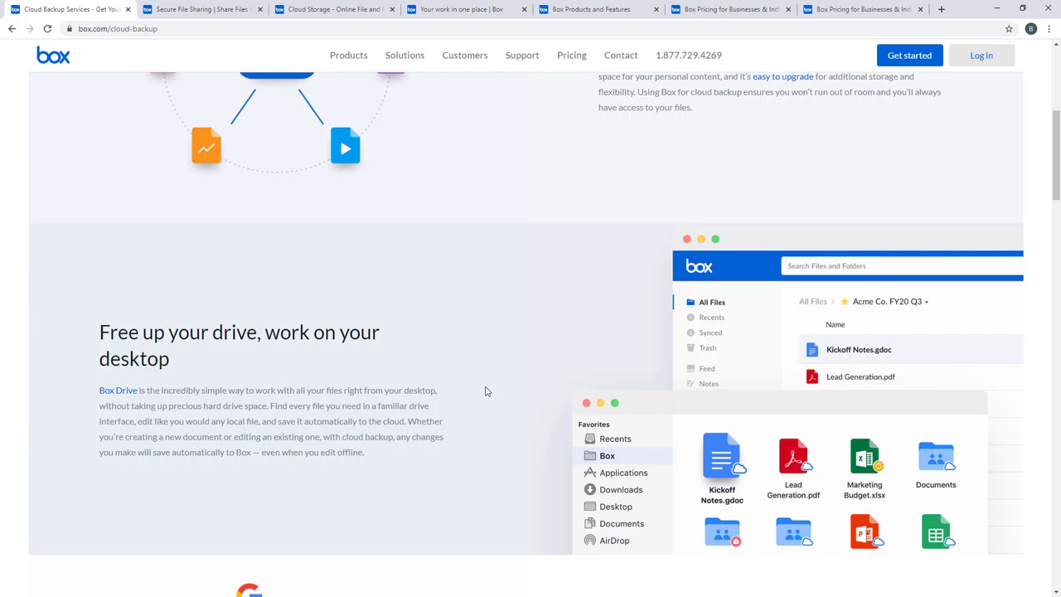
scroll(487, 389, down, 3)
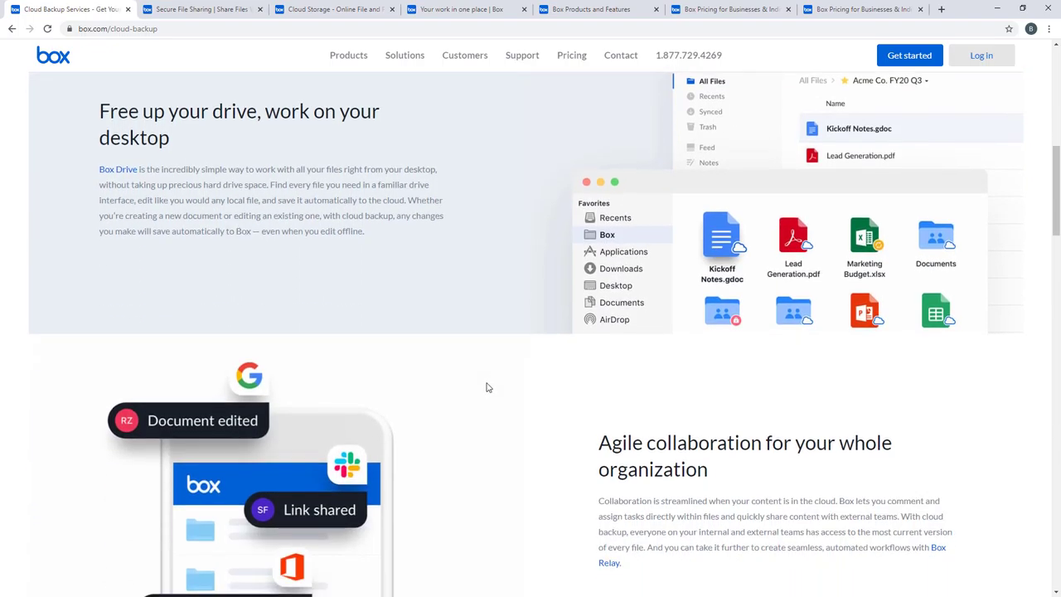
scroll(488, 387, down, 2)
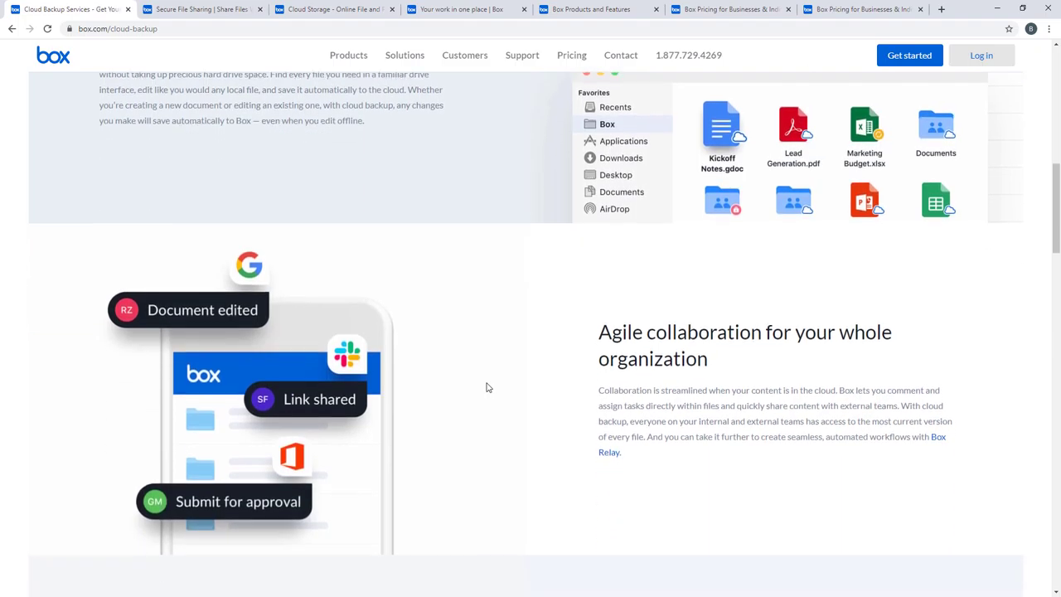
scroll(486, 386, down, 1)
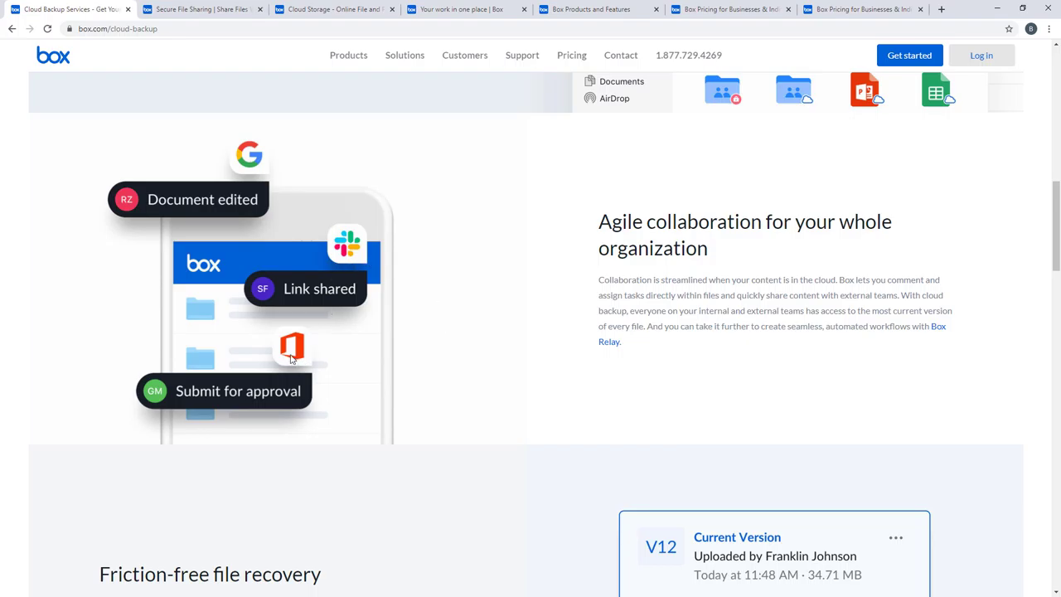
scroll(486, 340, down, 3)
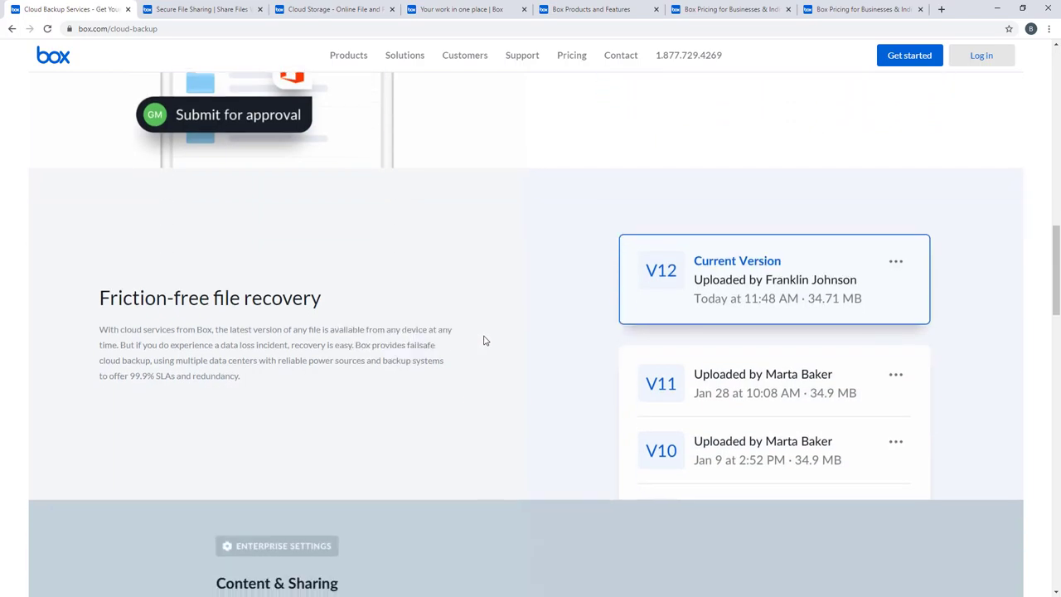
scroll(484, 336, down, 4)
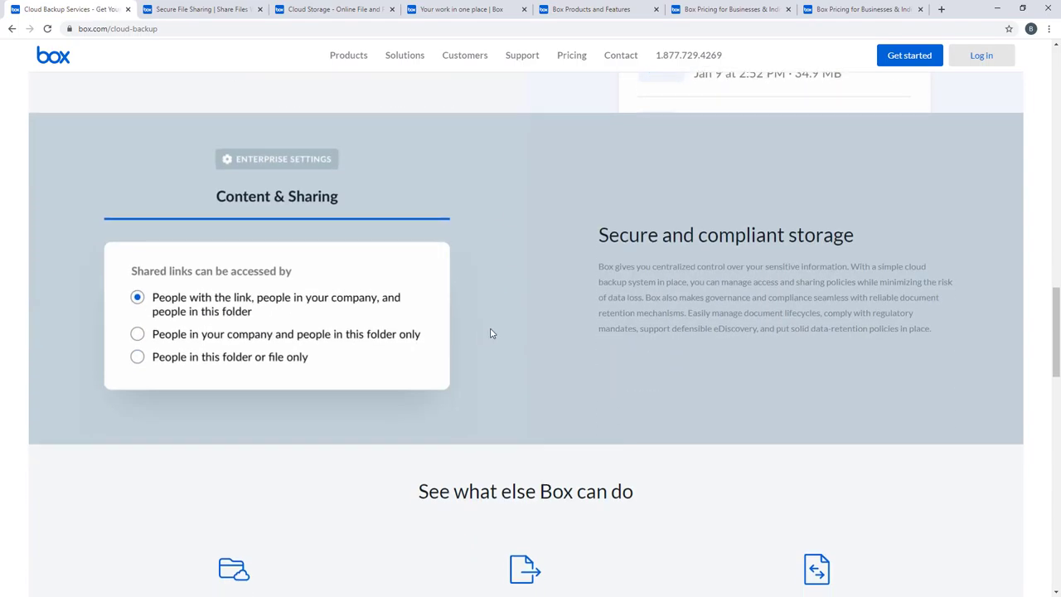
scroll(500, 322, down, 3)
key(ctrl+Tab)
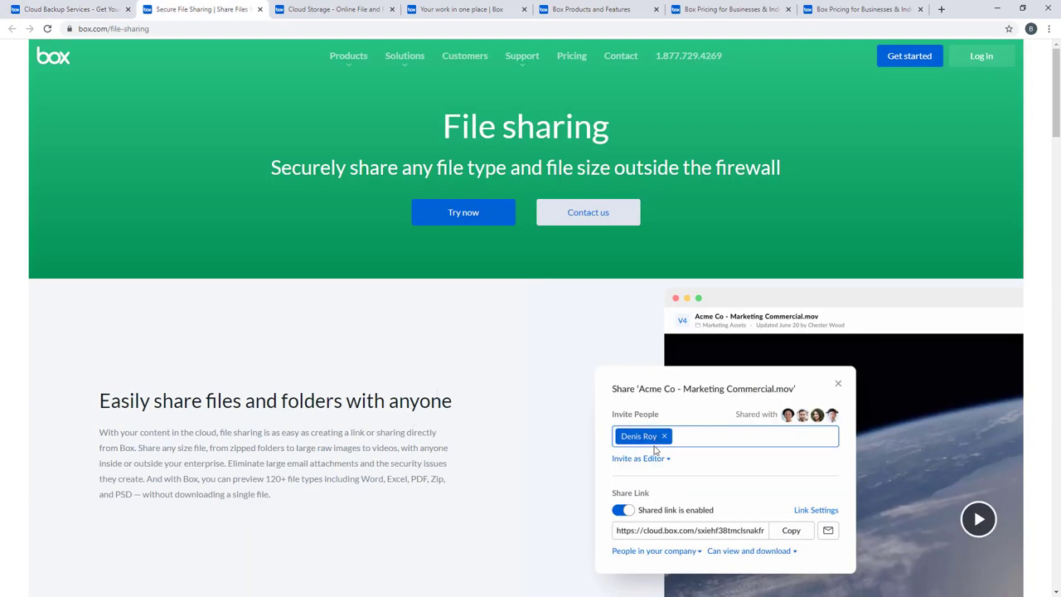
Step: Scroll through Box's Secure File Sharing page, then move to the Cloud Storage tab
scroll(651, 440, down, 2)
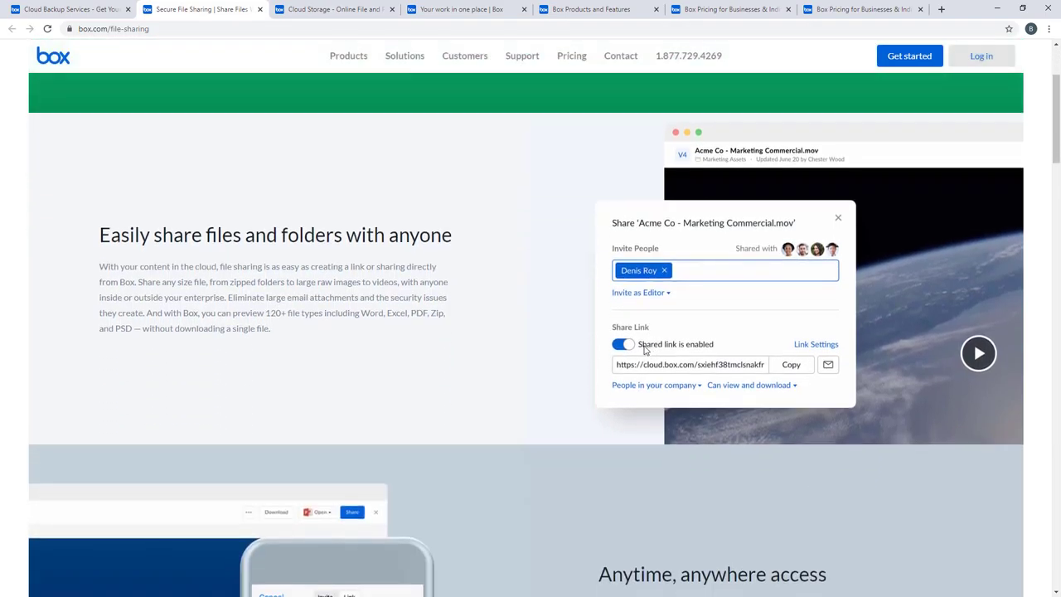
scroll(675, 365, down, 3)
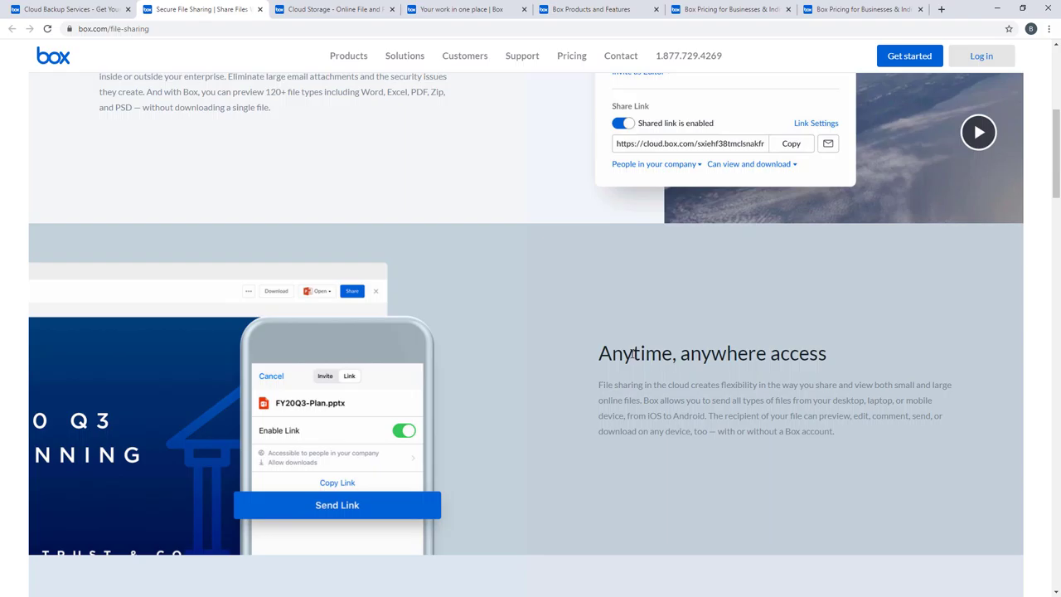
scroll(632, 353, down, 3)
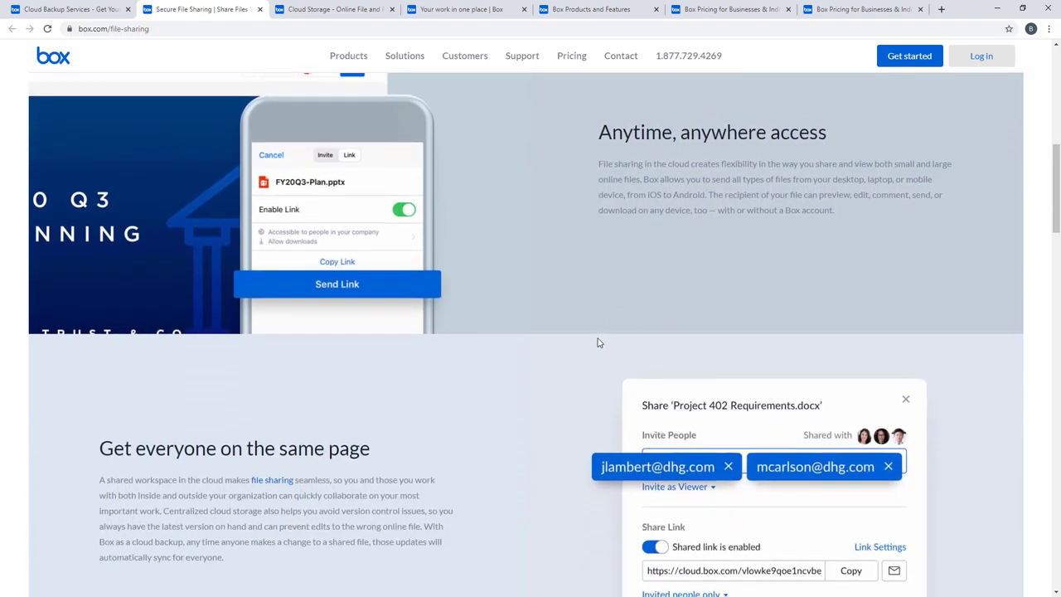
scroll(593, 341, down, 2)
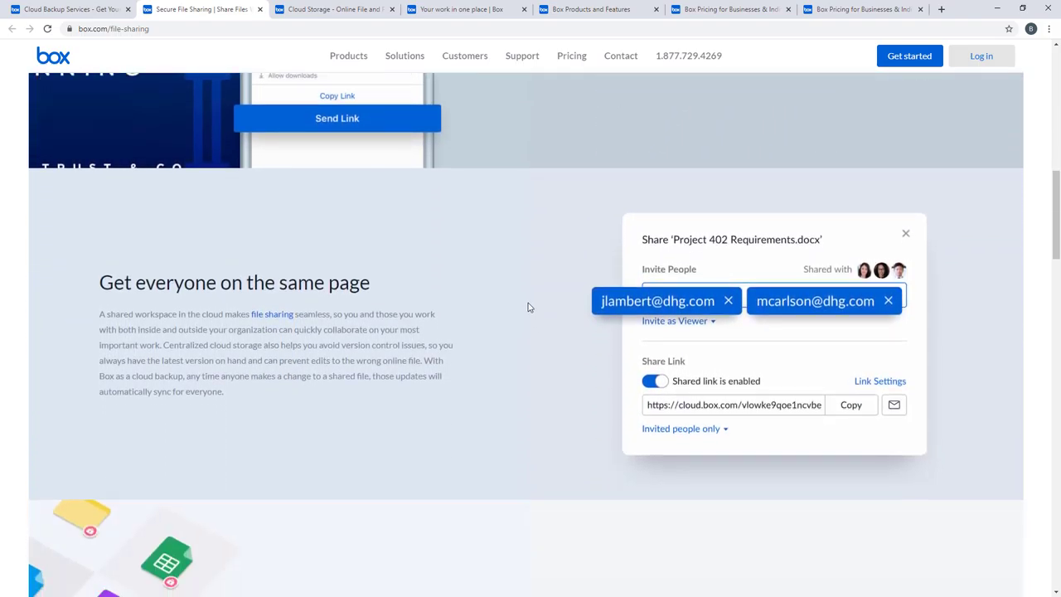
scroll(528, 307, down, 3)
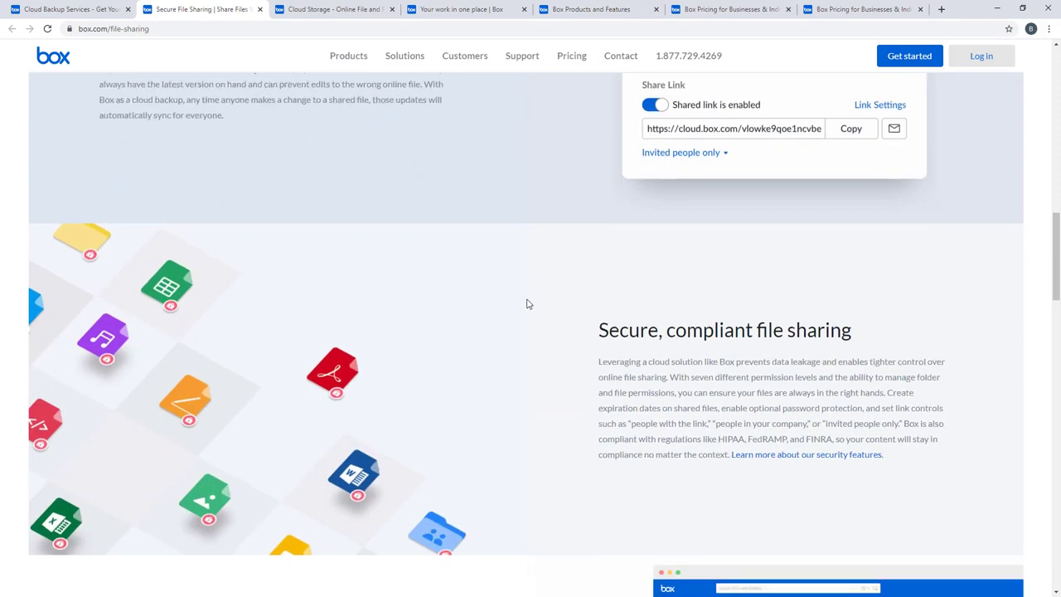
key(ctrl+Tab)
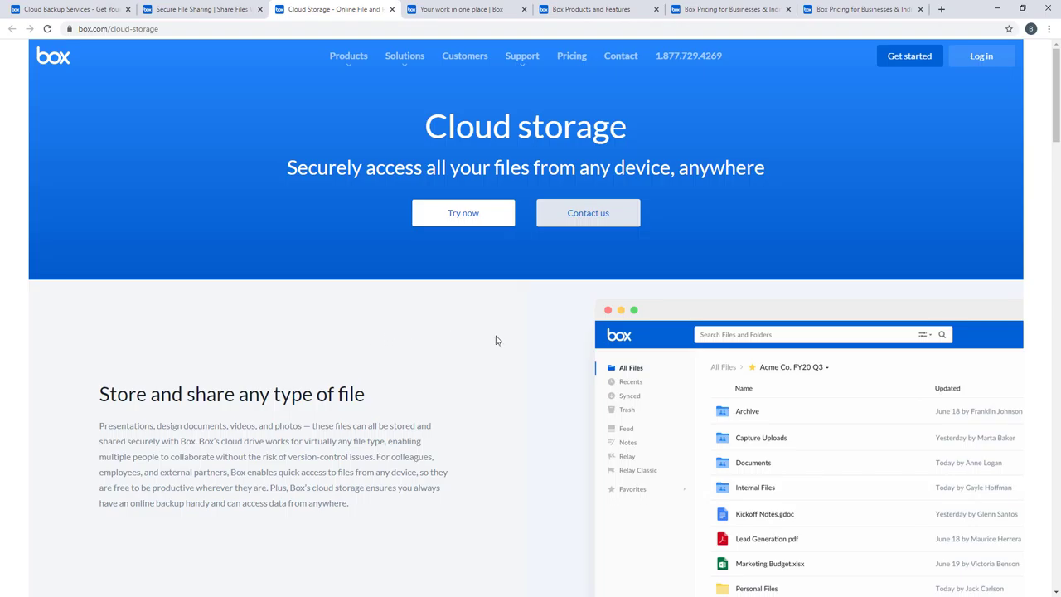
Step: Scroll down through Box's Cloud Storage page
scroll(522, 341, down, 1)
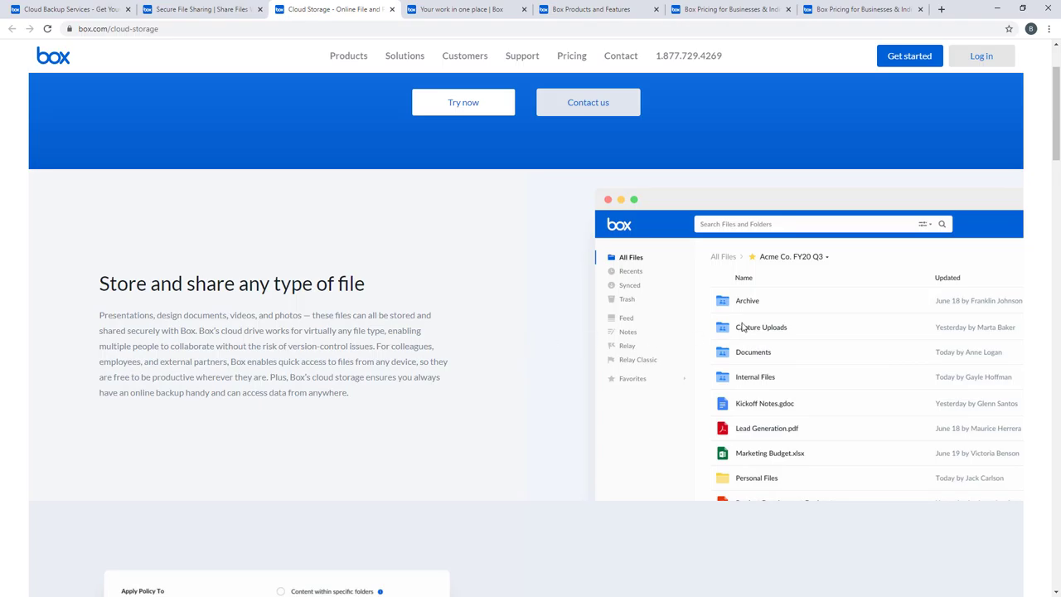
scroll(731, 361, down, 1)
scroll(729, 356, down, 3)
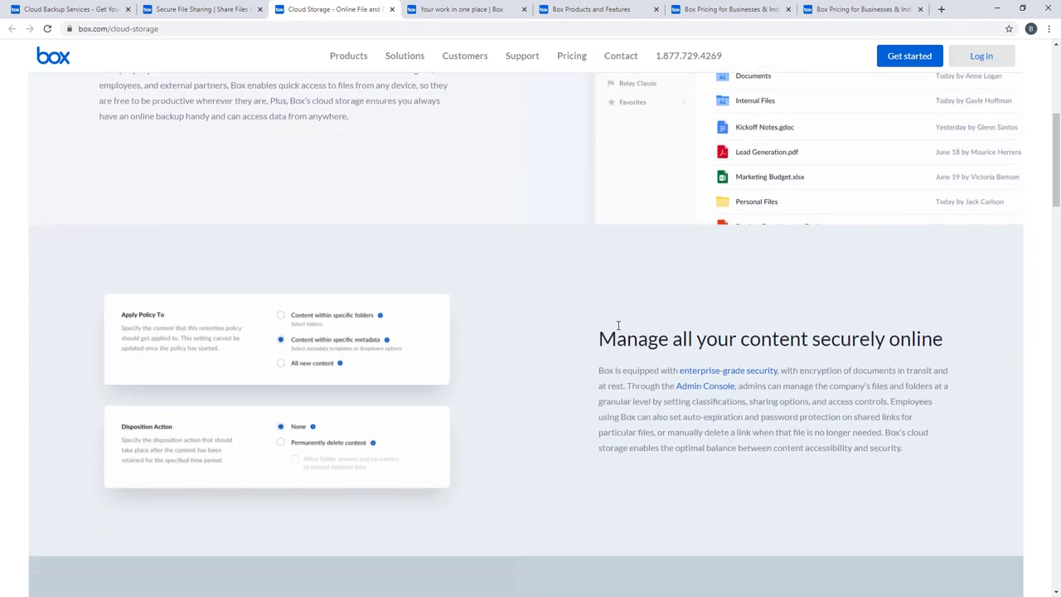
scroll(604, 330, down, 2)
Step: Skim Box's Products and Features security section, then view Individual pricing: free 10 GB, Personal Pro $10
key(ctrl+Tab)
key(ctrl+Tab)
scroll(351, 291, down, 3)
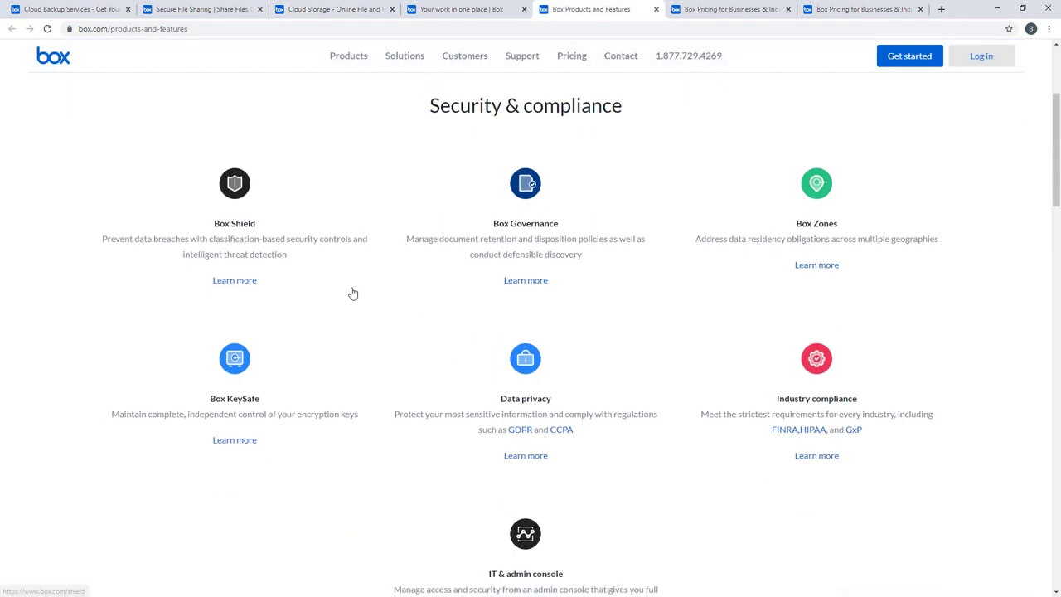
scroll(353, 290, down, 2)
scroll(353, 290, up, 4)
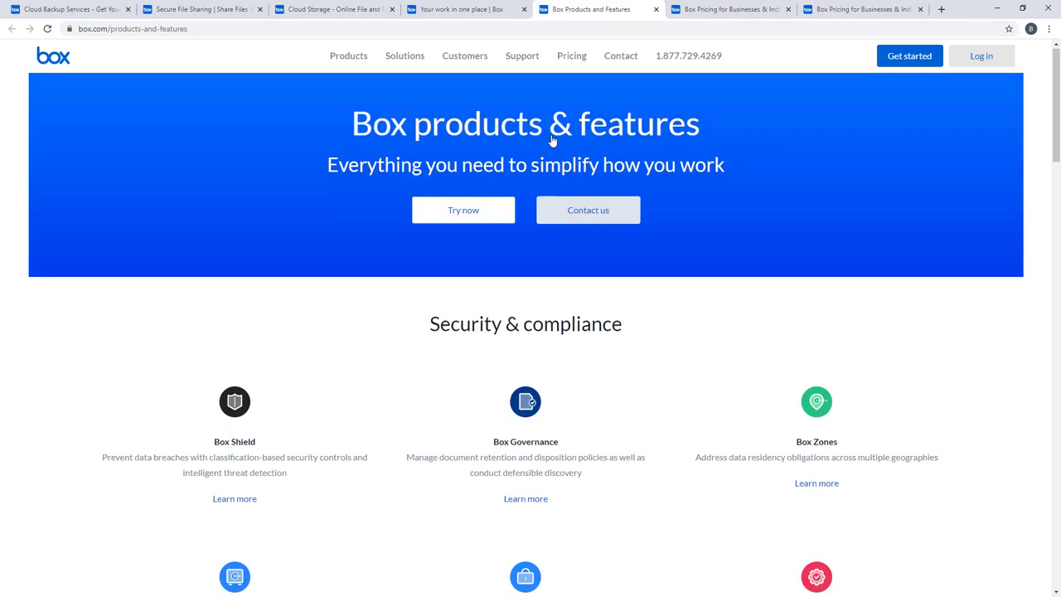
click(740, 7)
scroll(760, 374, up, 2)
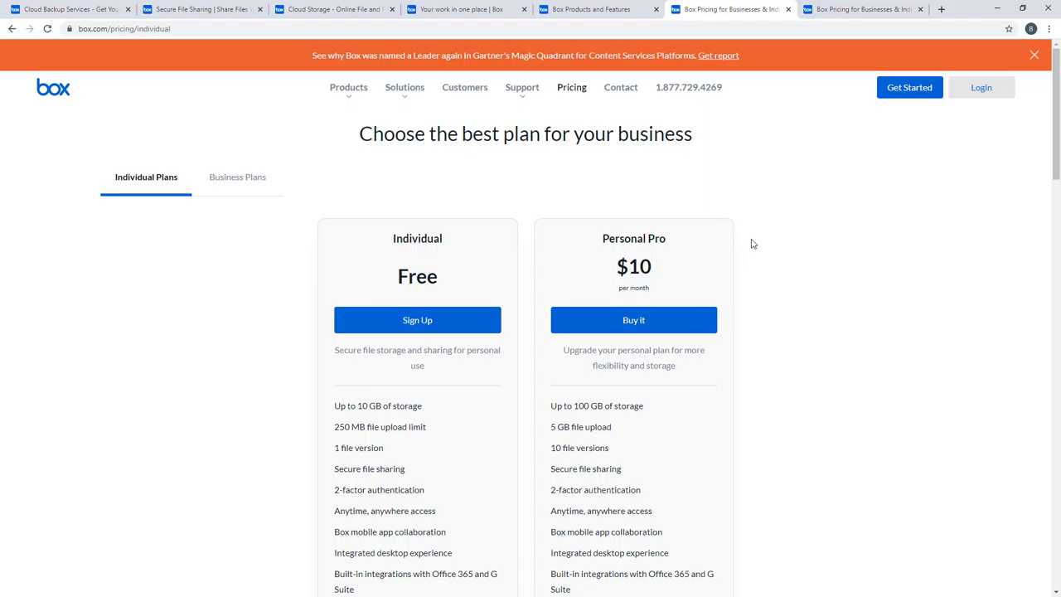
scroll(752, 244, down, 2)
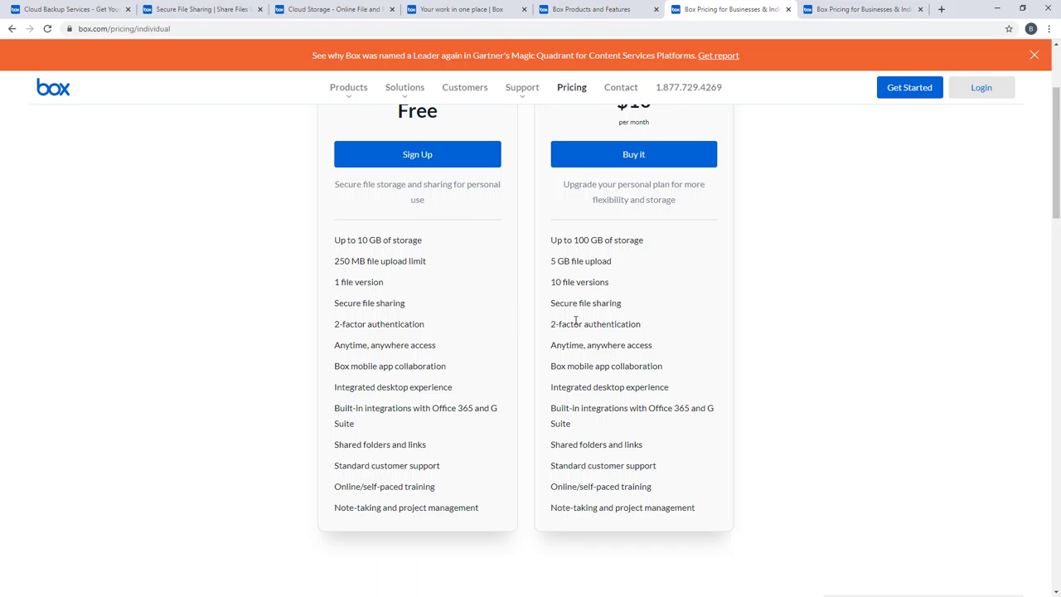
scroll(588, 322, up, 1)
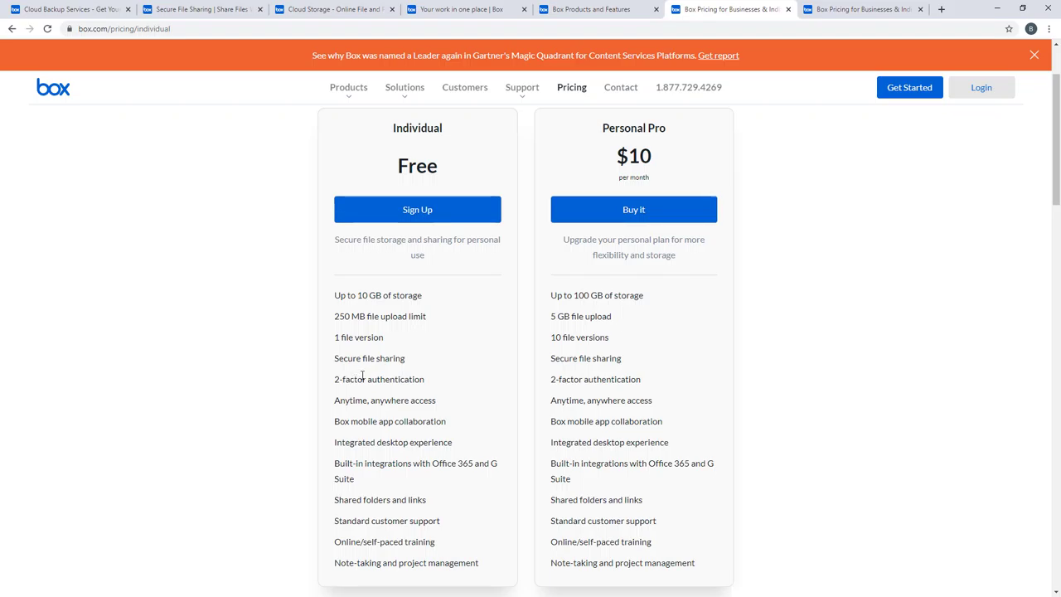
scroll(365, 369, down, 1)
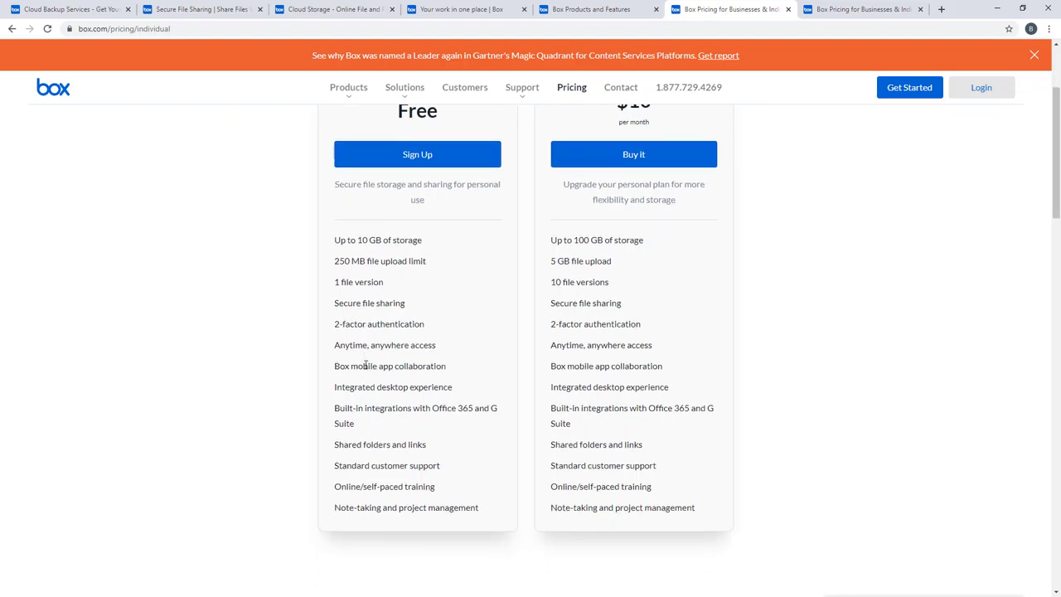
scroll(365, 361, up, 3)
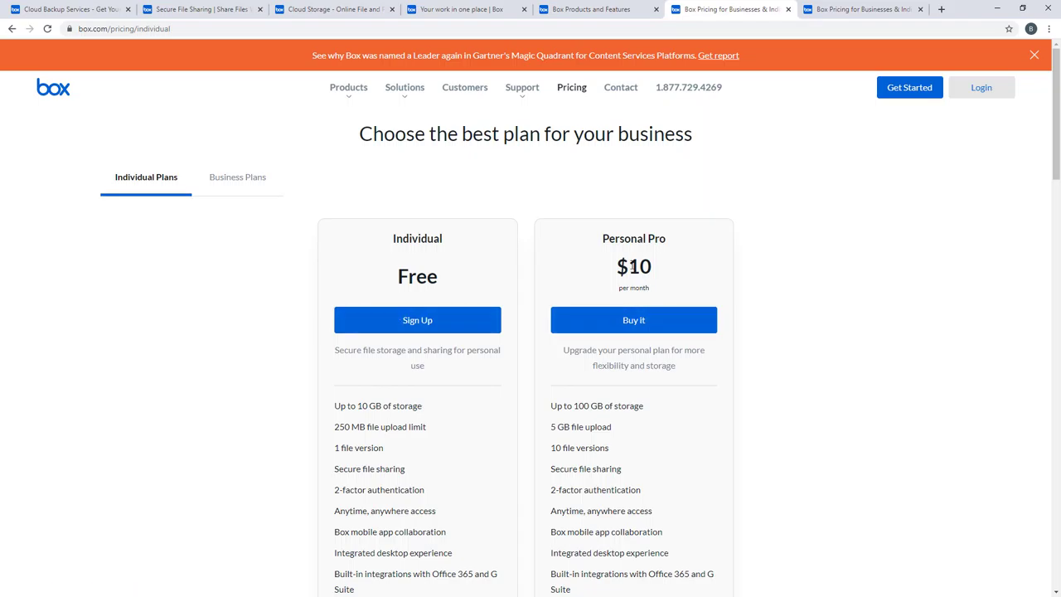
Step: Bring up Box's Business Plans pricing and highlight Starter's 'Collaboration with up to 10 users' line
click(856, 9)
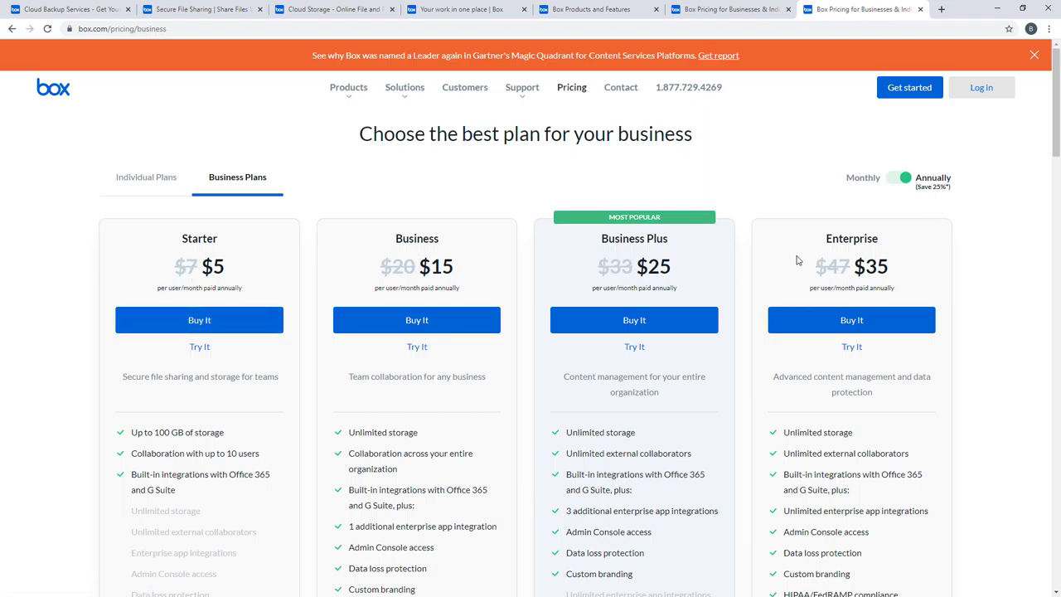
scroll(1009, 300, down, 1)
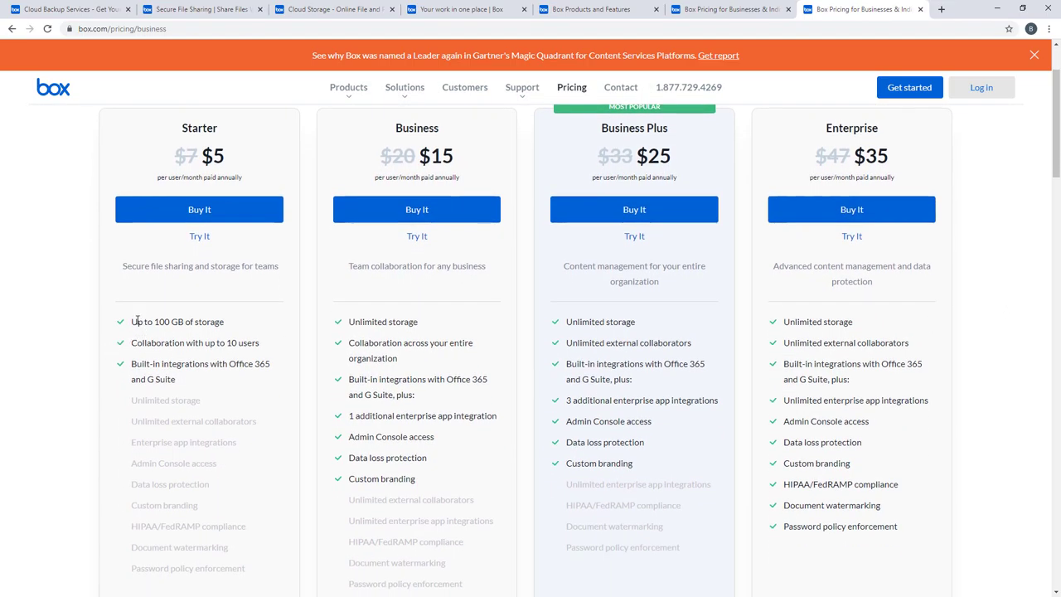
drag(133, 343, 269, 345)
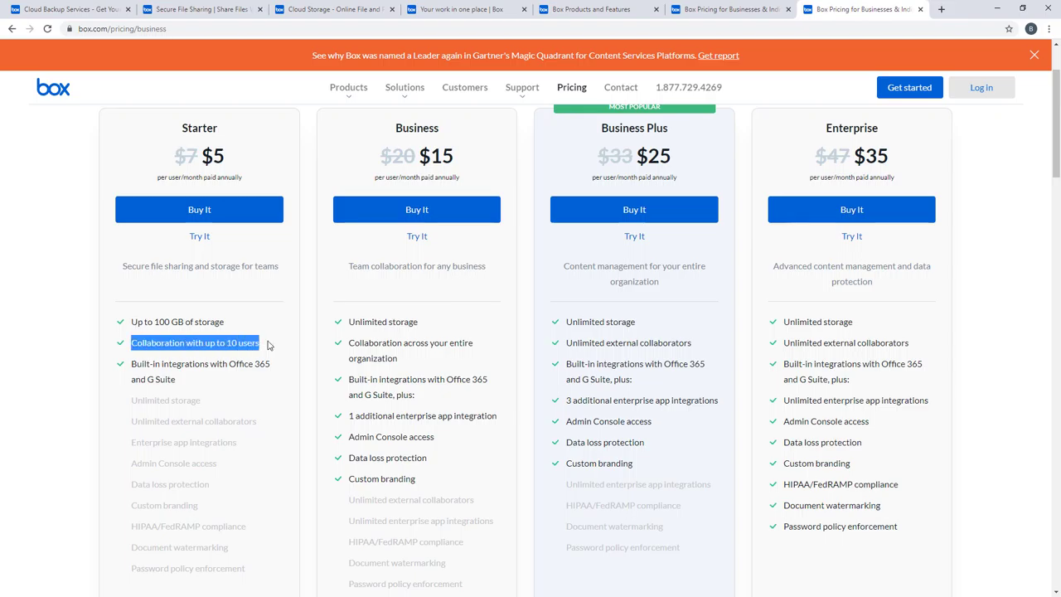
click(226, 370)
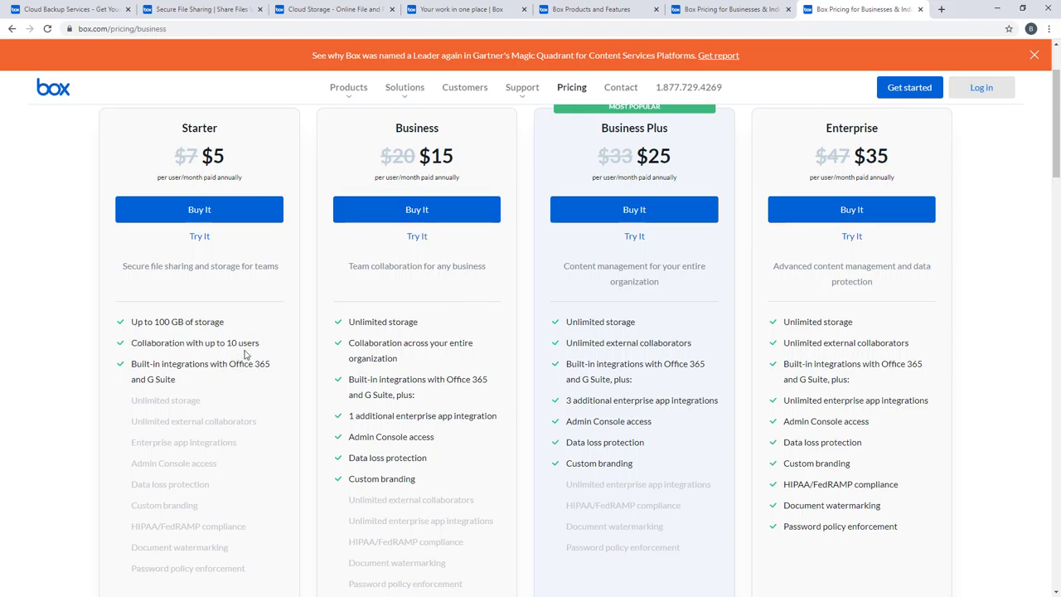
Step: Scroll to the business Features comparison, Starter $5 to Enterprise $35, then return to Cloud backup
scroll(253, 344, down, 1)
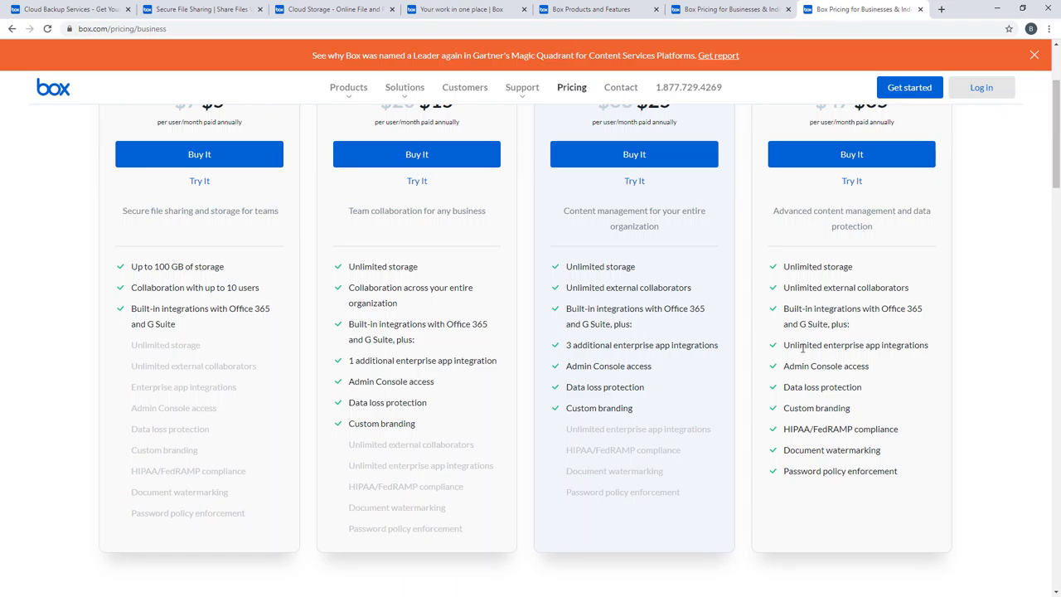
scroll(823, 359, down, 3)
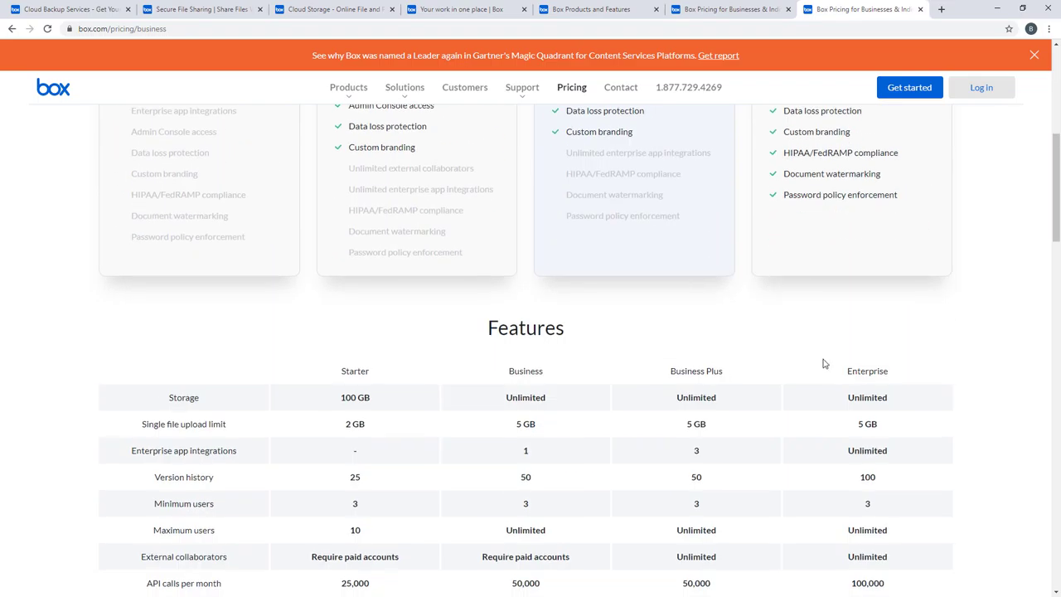
click(87, 8)
scroll(269, 341, up, 7)
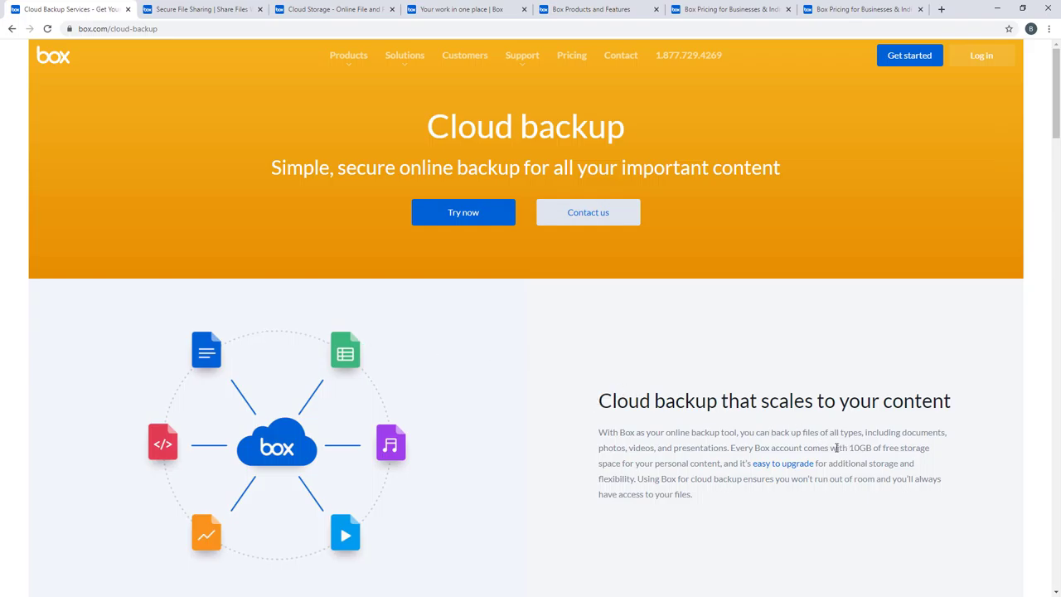
drag(830, 447, 934, 454)
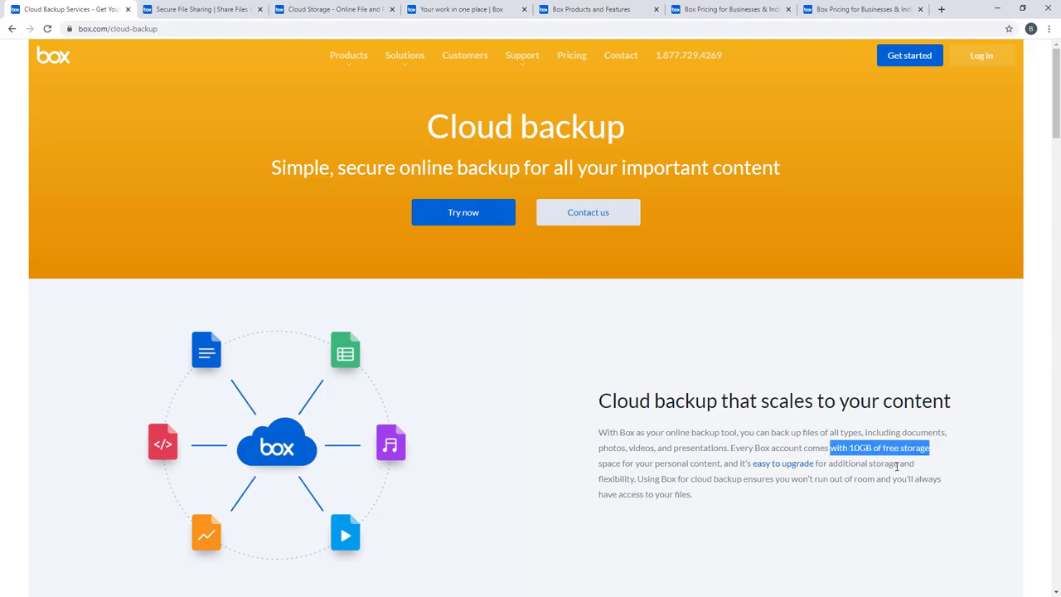
click(896, 466)
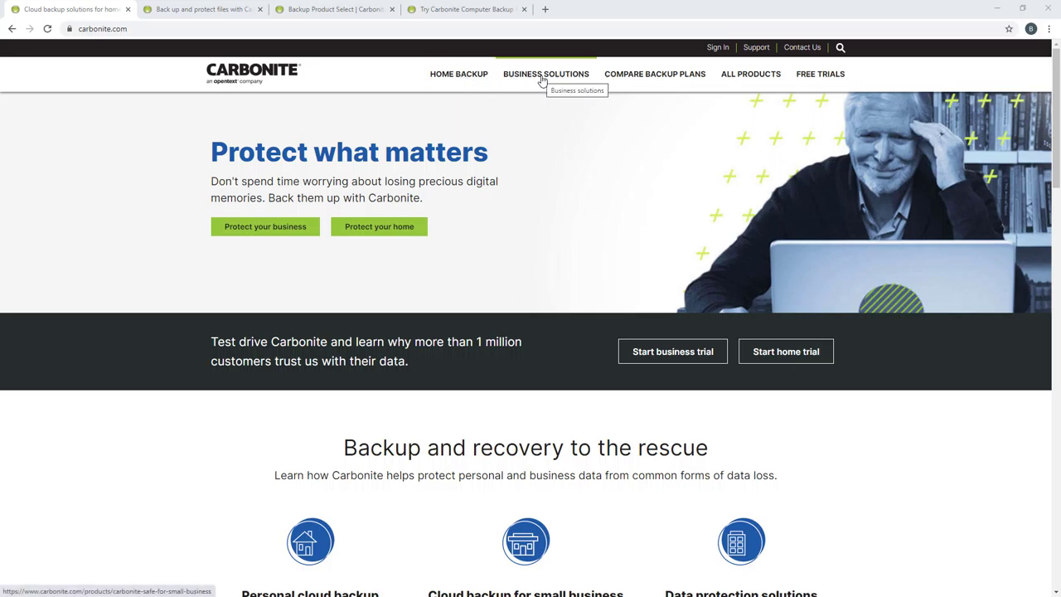
Step: Scroll Carbonite's home page to Backup and recovery, then move to the Carbonite Safe tab
scroll(517, 281, down, 2)
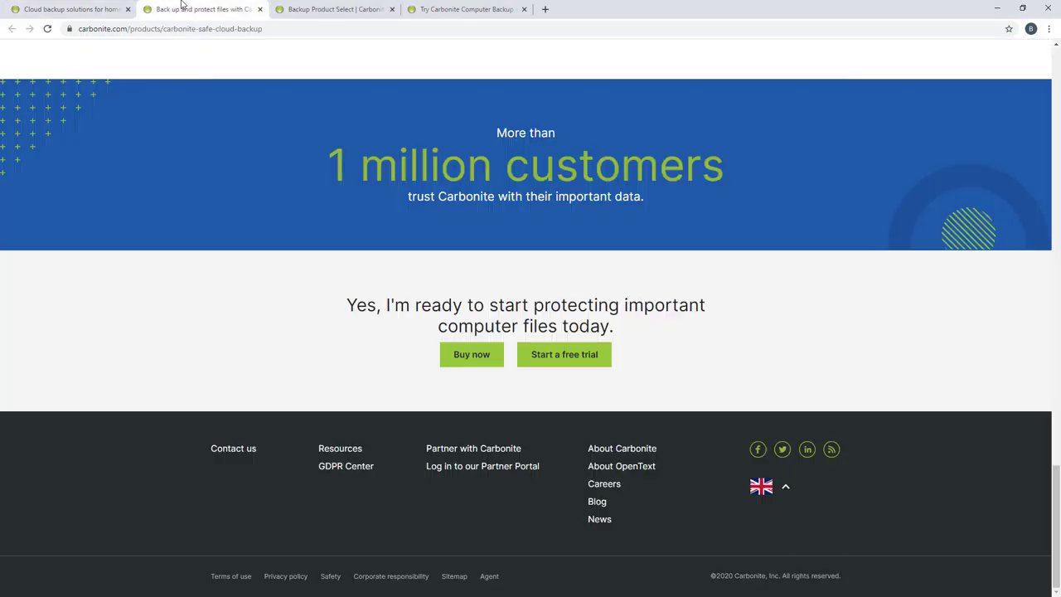
click(184, 8)
Step: Scroll up Carbonite Safe's page to its three steps: Install, Back up and Recover
scroll(293, 245, up, 5)
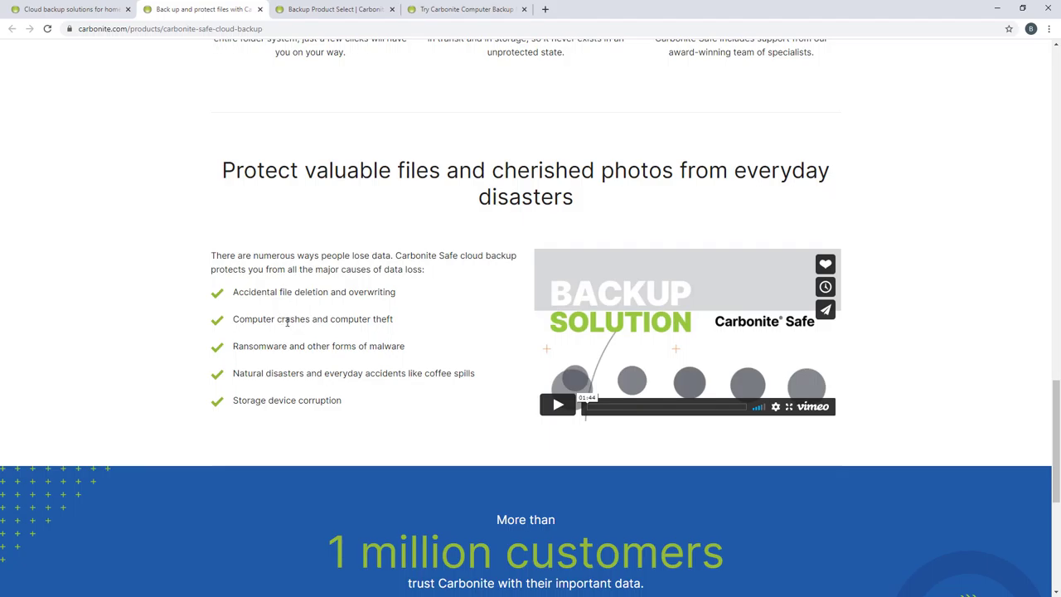
scroll(288, 322, up, 3)
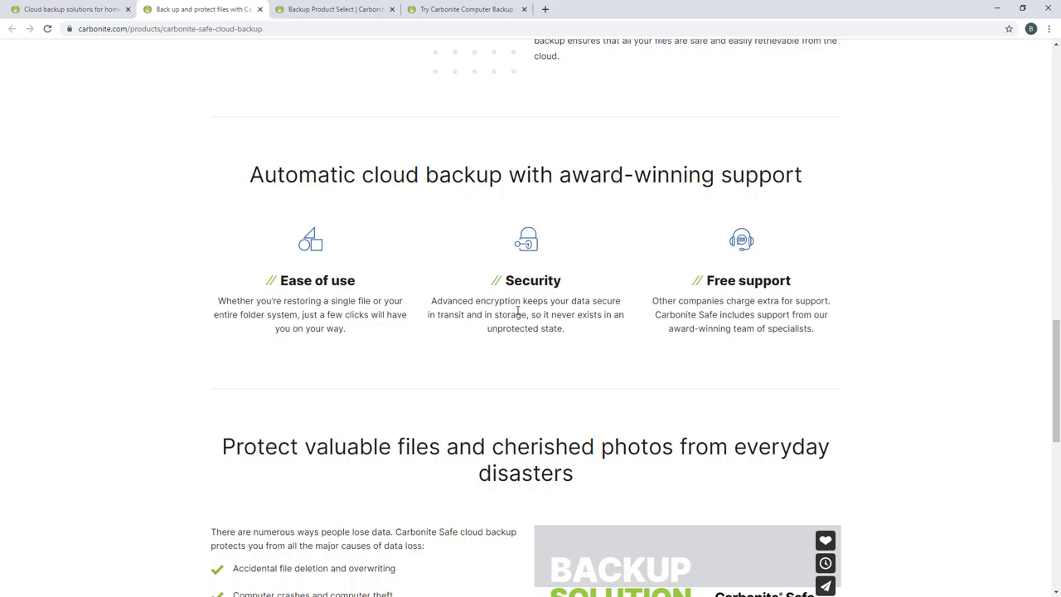
scroll(517, 311, up, 5)
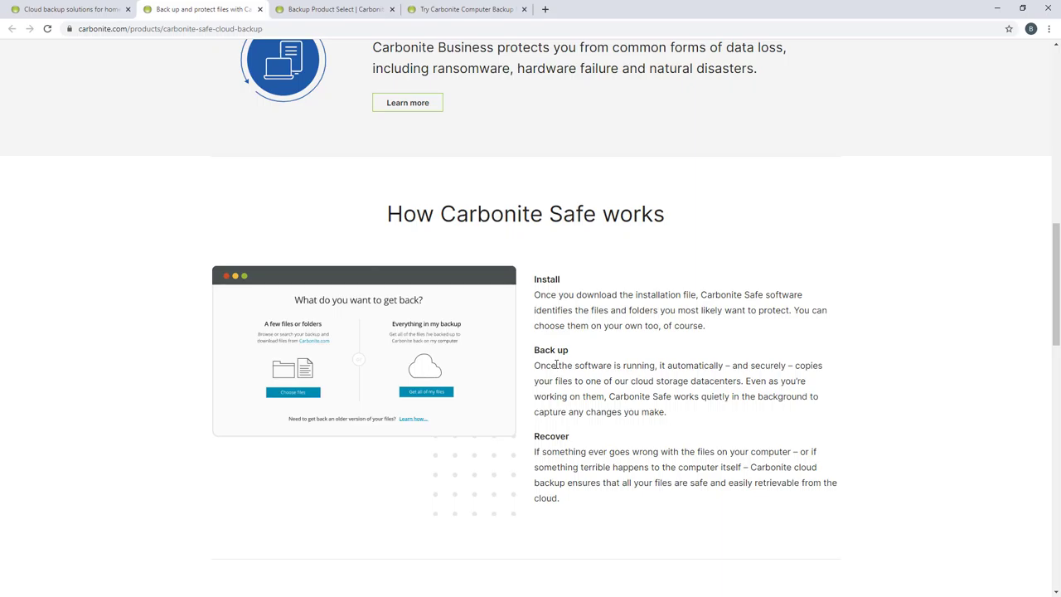
scroll(553, 363, up, 7)
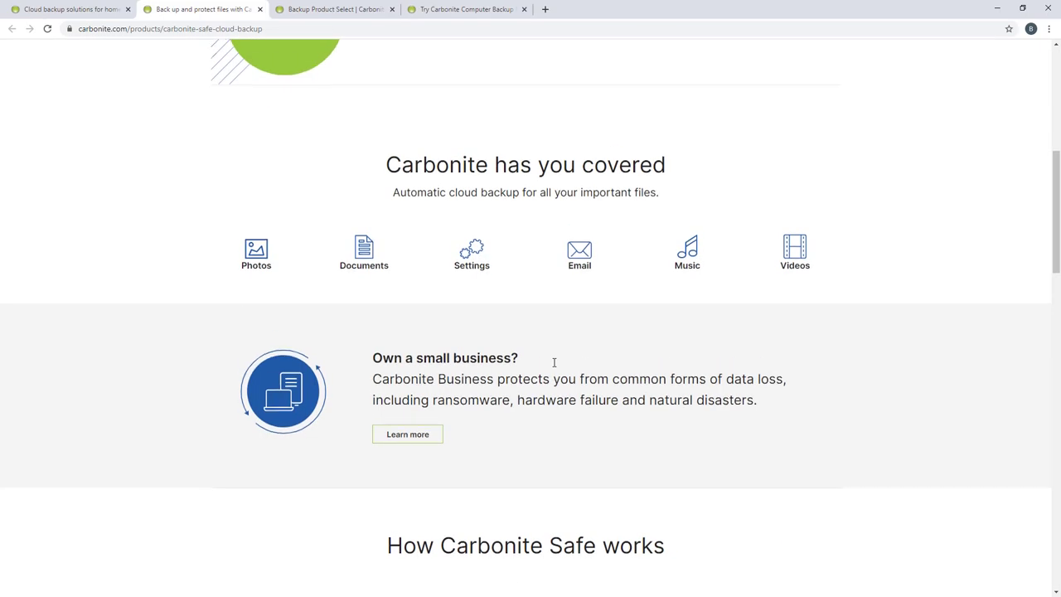
Step: Compare Carbonite's Home and Basic Computer Backup plans ($6, $24), then reach the 15-day trial page
key(ctrl+Tab)
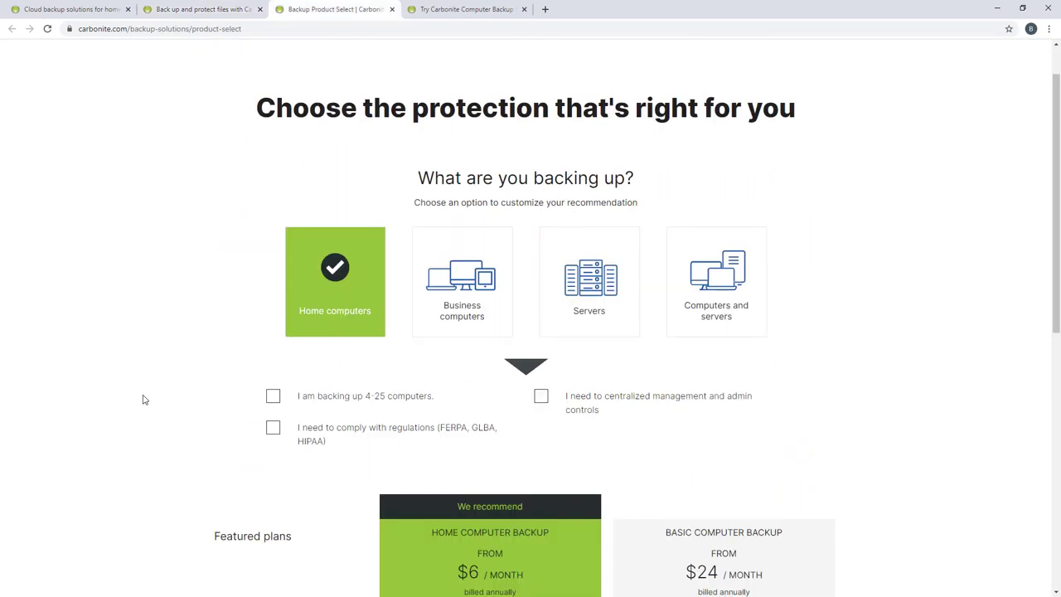
scroll(144, 399, down, 1)
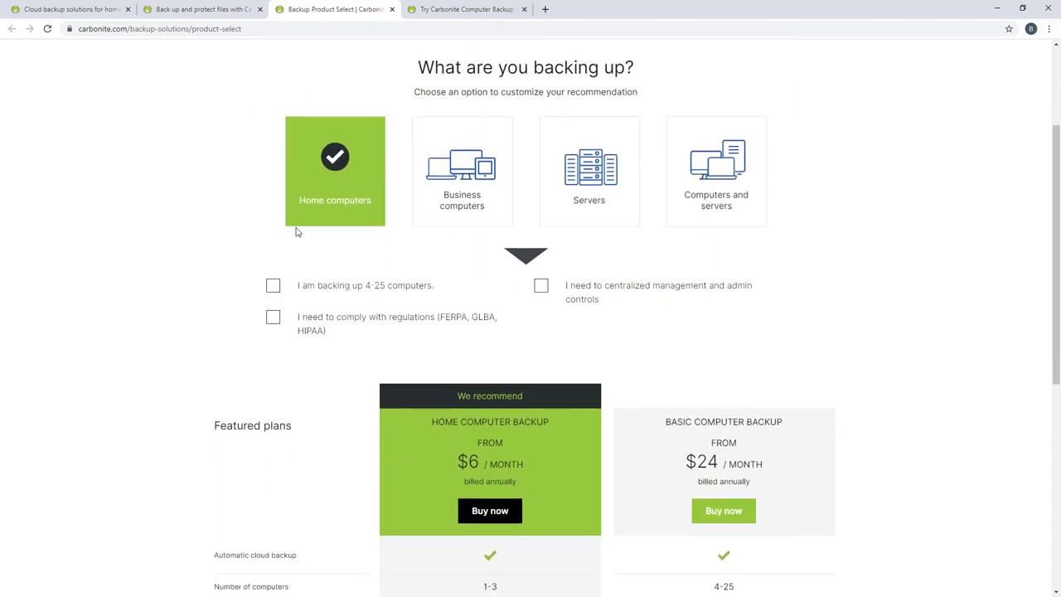
scroll(163, 324, down, 2)
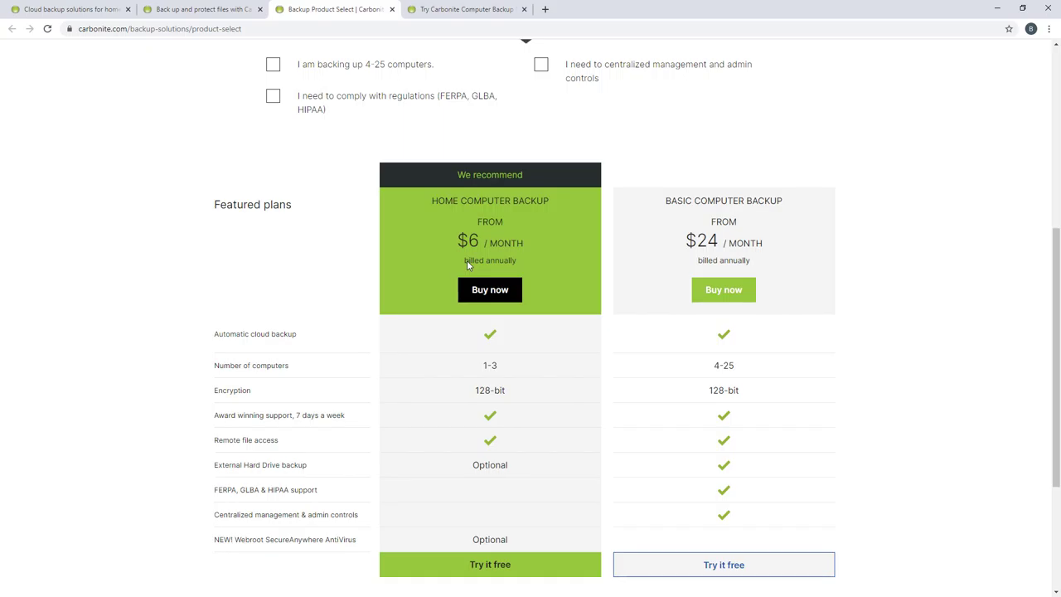
scroll(464, 263, down, 1)
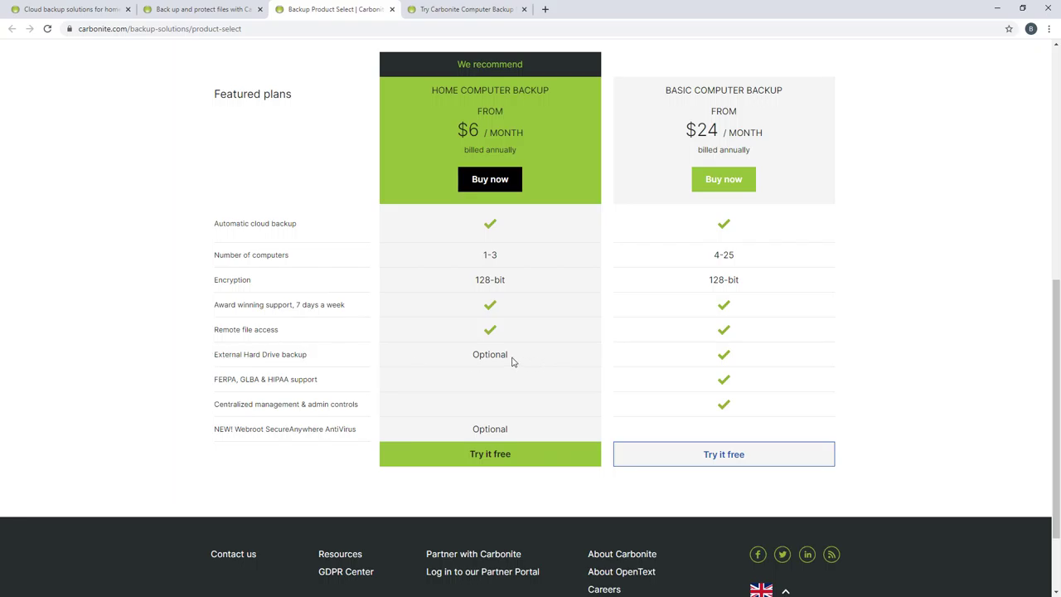
key(ctrl+Tab)
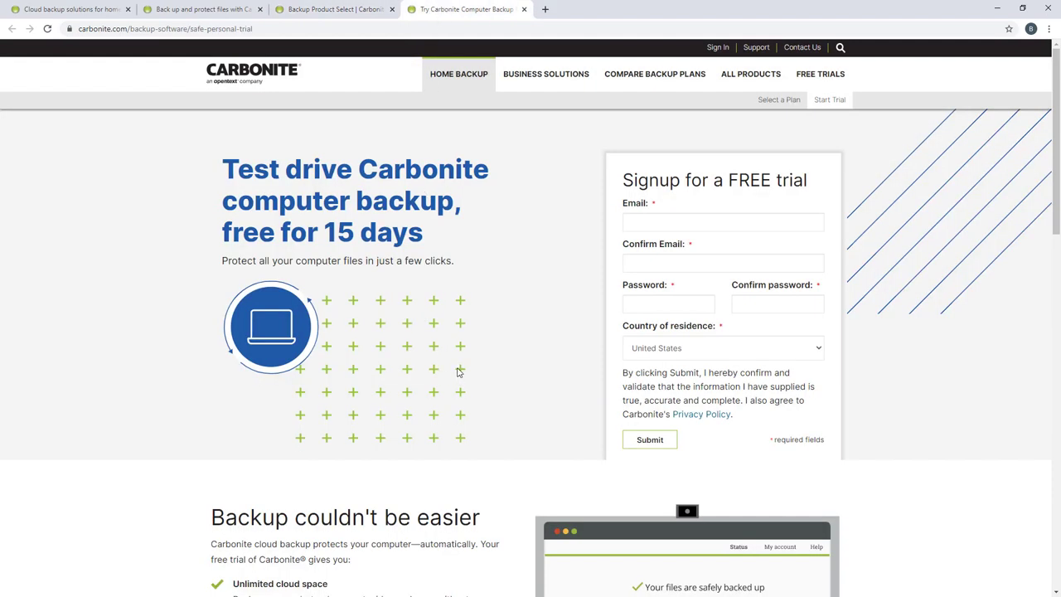
scroll(456, 371, down, 3)
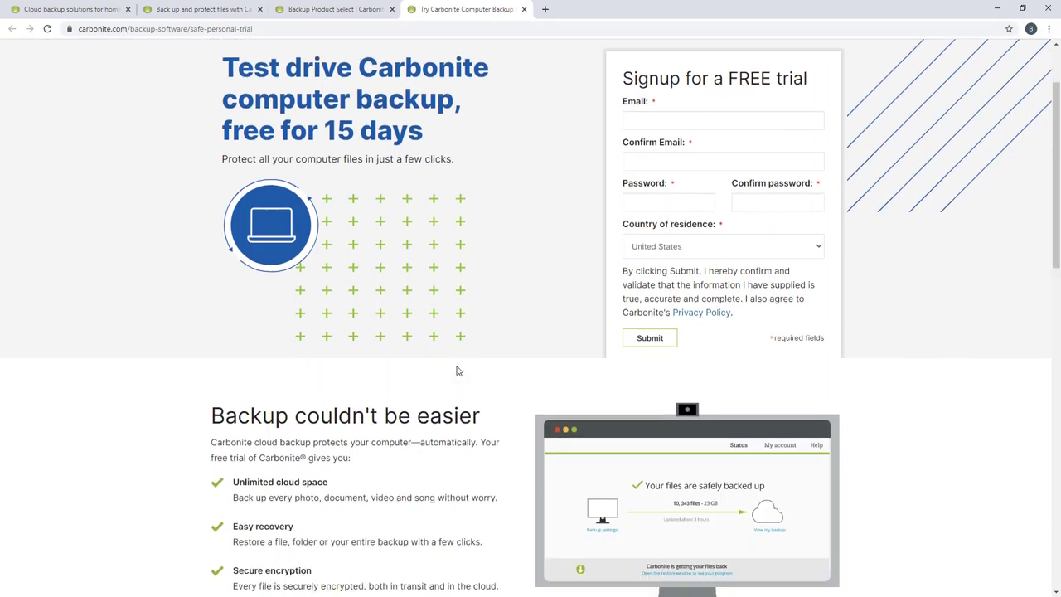
scroll(456, 371, down, 1)
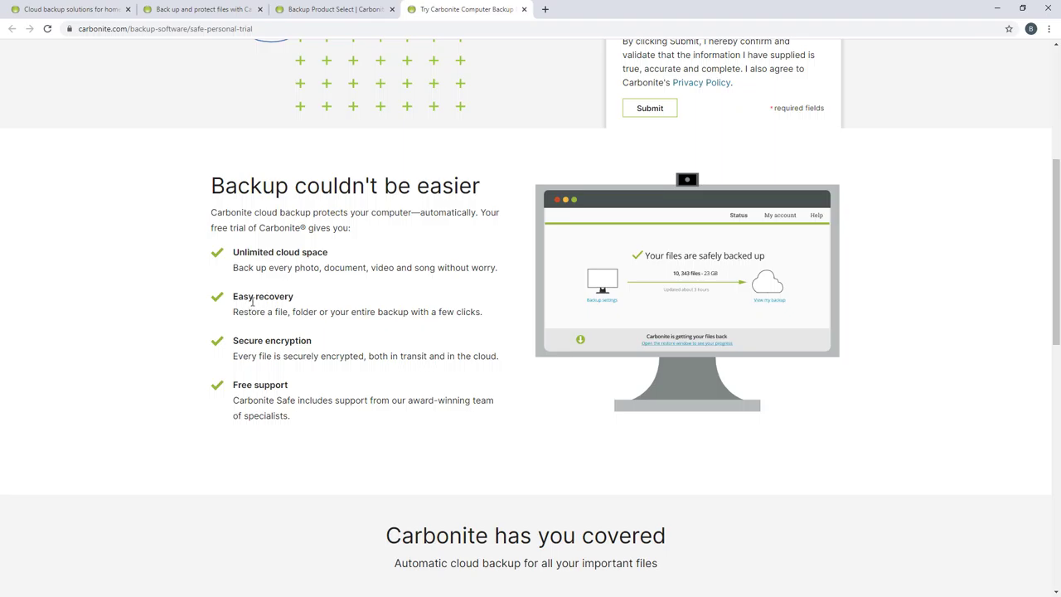
scroll(252, 302, down, 2)
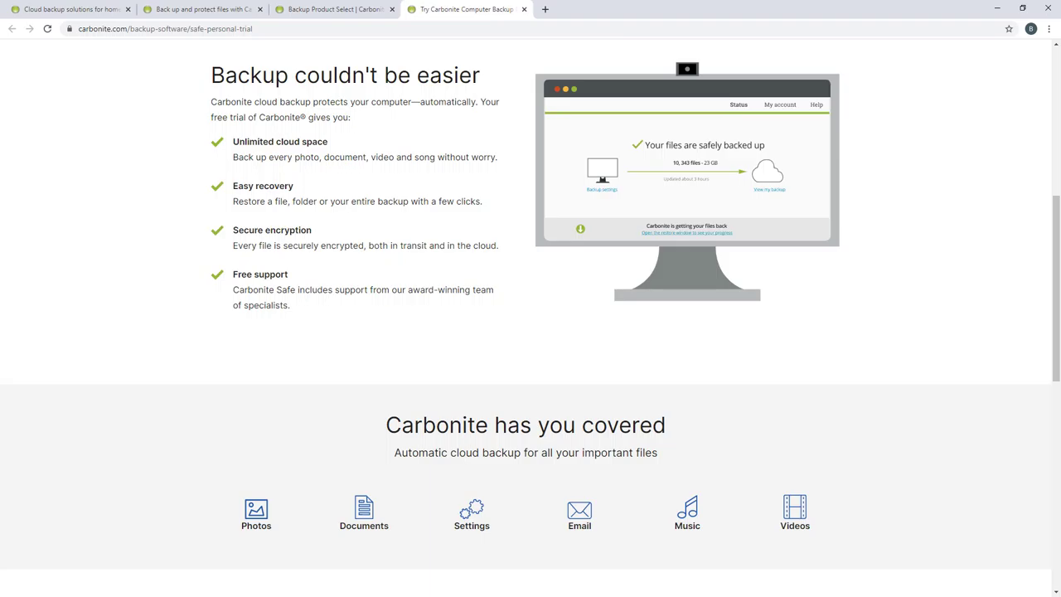
scroll(693, 327, up, 5)
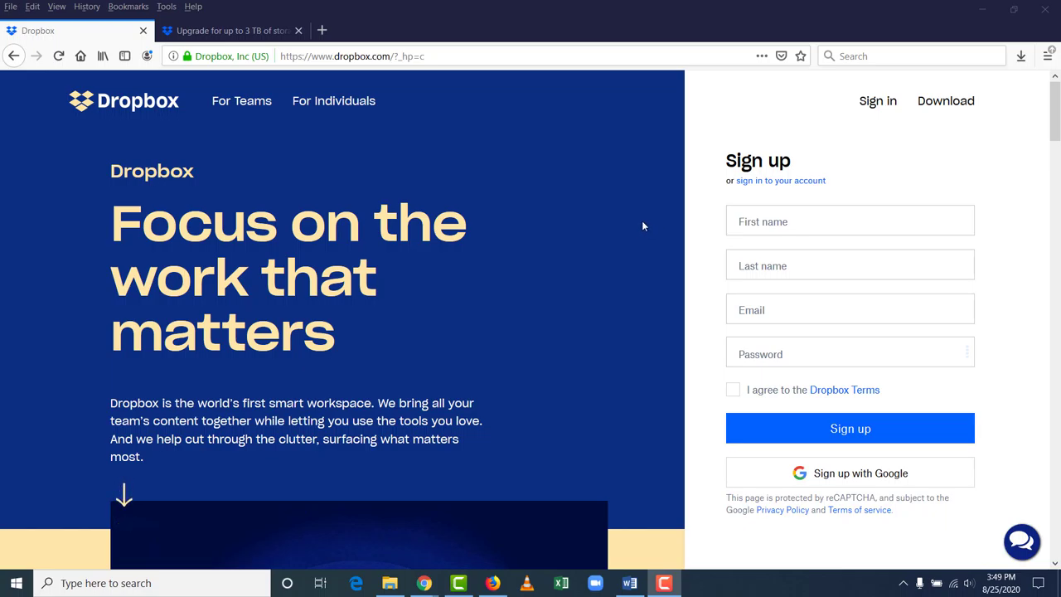
Step: Scroll through the Dropbox home page features and expand the 'Get in sync' description
scroll(641, 221, down, 5)
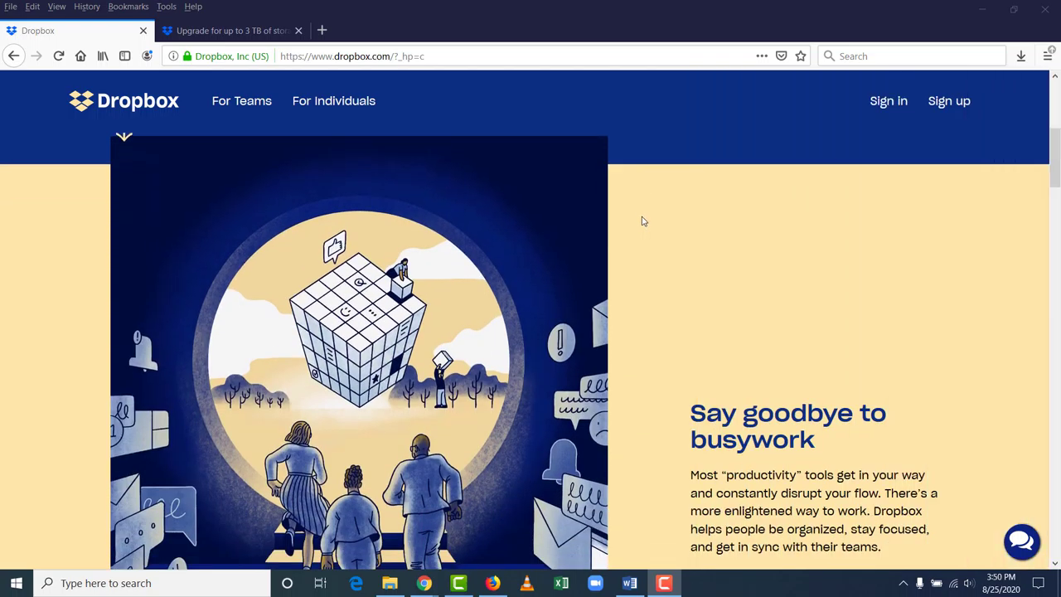
scroll(641, 220, down, 3)
scroll(641, 220, down, 2)
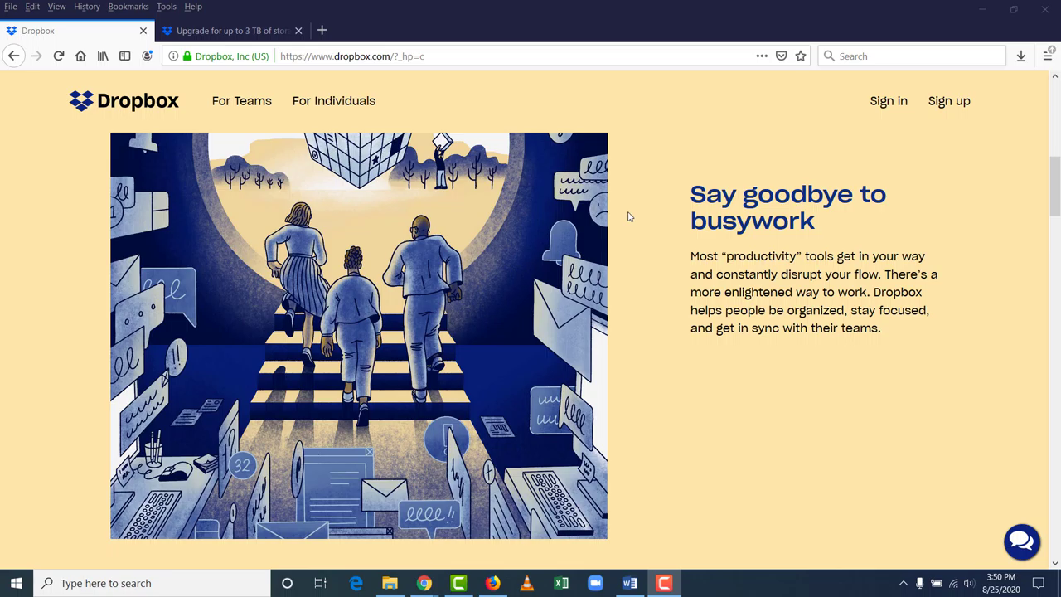
scroll(628, 216, down, 6)
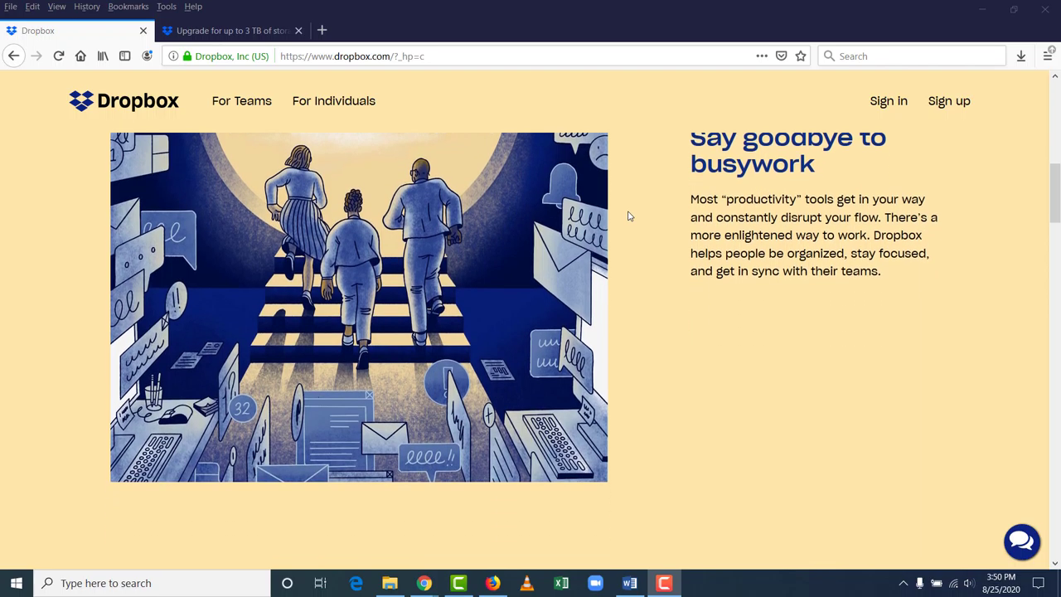
scroll(628, 212, down, 1)
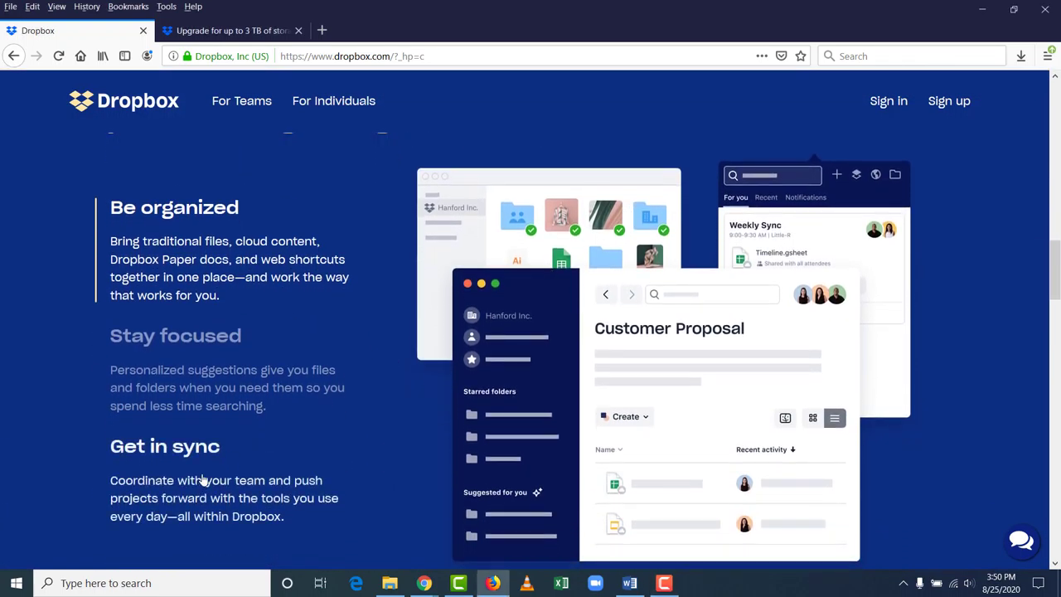
click(199, 486)
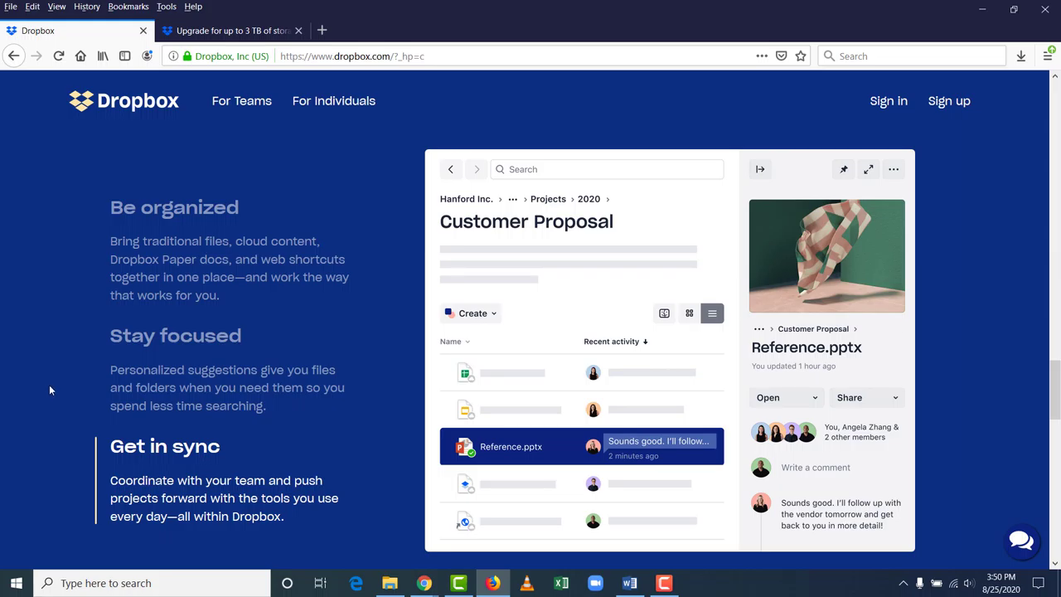
scroll(49, 381, down, 5)
Step: On the upgrade page, highlight Plus's 2 TB and Professional's 3 TB storage to compare them
key(ctrl+Tab)
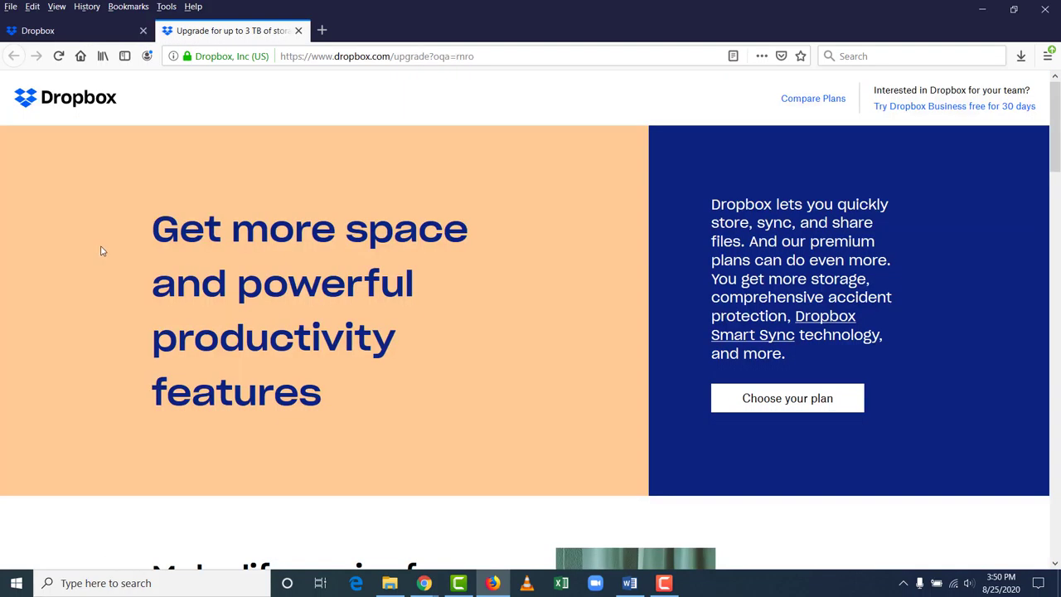
scroll(110, 258, down, 5)
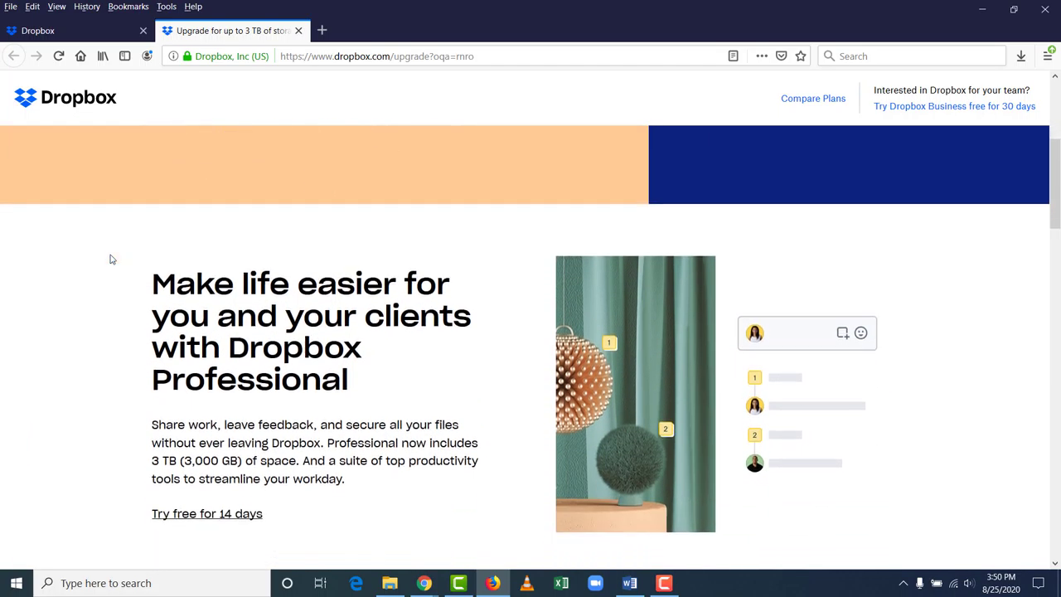
scroll(110, 258, down, 10)
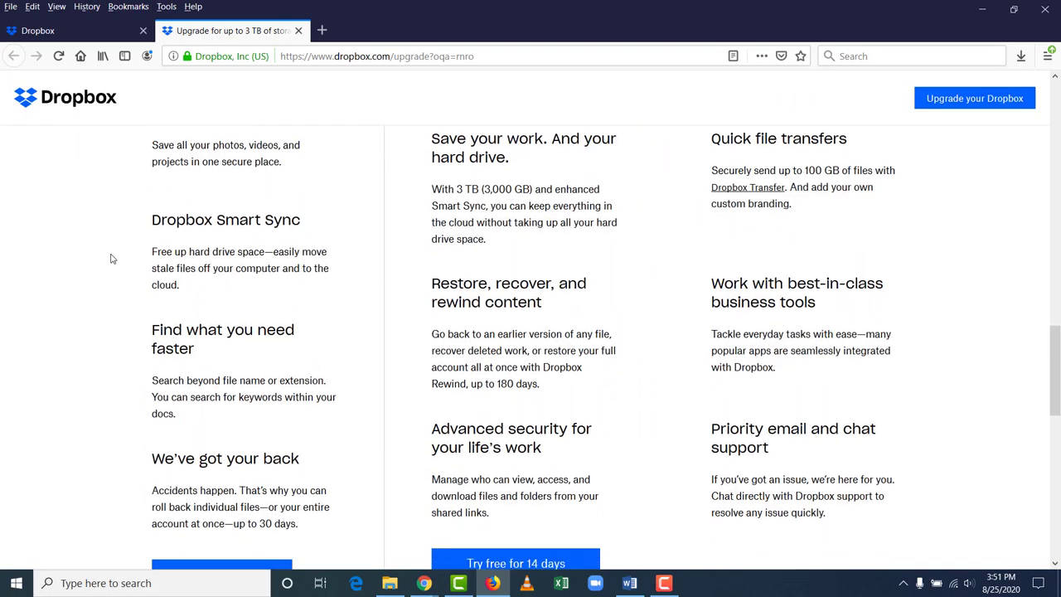
scroll(114, 257, up, 1)
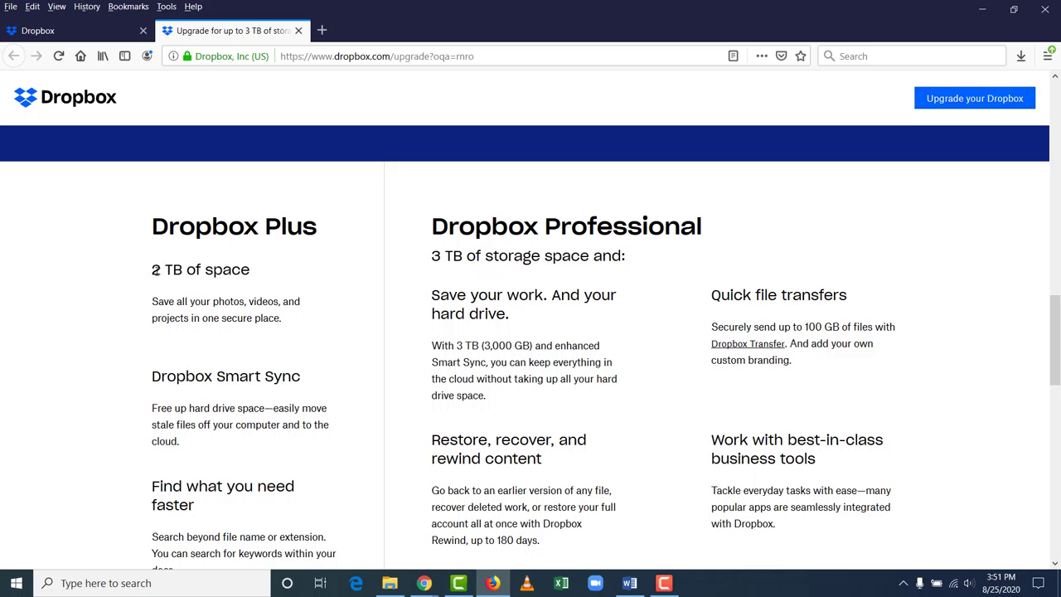
drag(152, 270, 183, 271)
click(182, 270)
drag(431, 257, 461, 257)
click(460, 257)
Step: Open the Choose your Dropbox plan page and scroll through the plans
scroll(539, 303, down, 3)
click(530, 374)
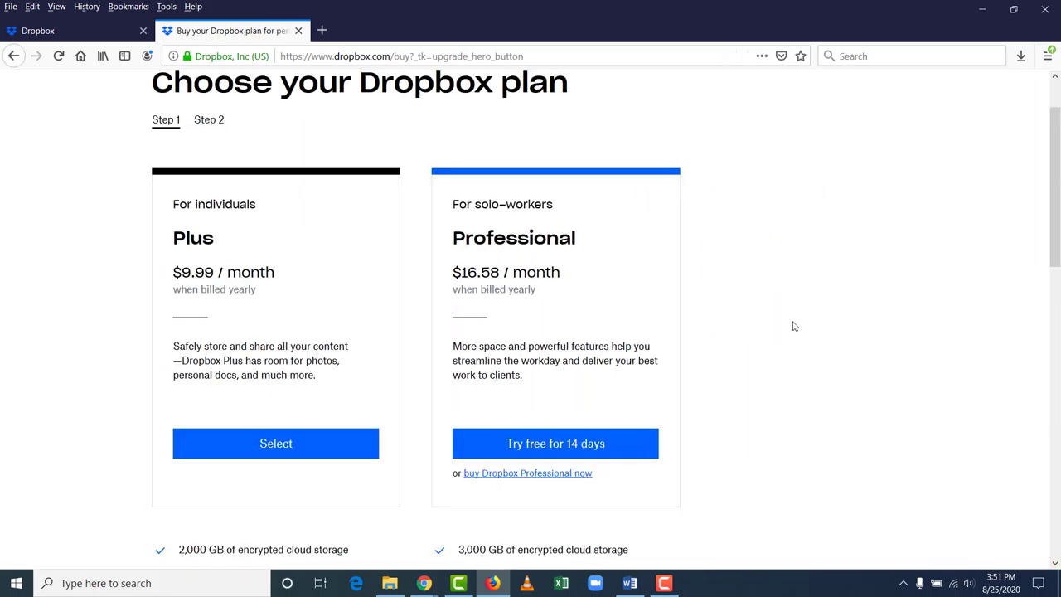
scroll(793, 323, down, 3)
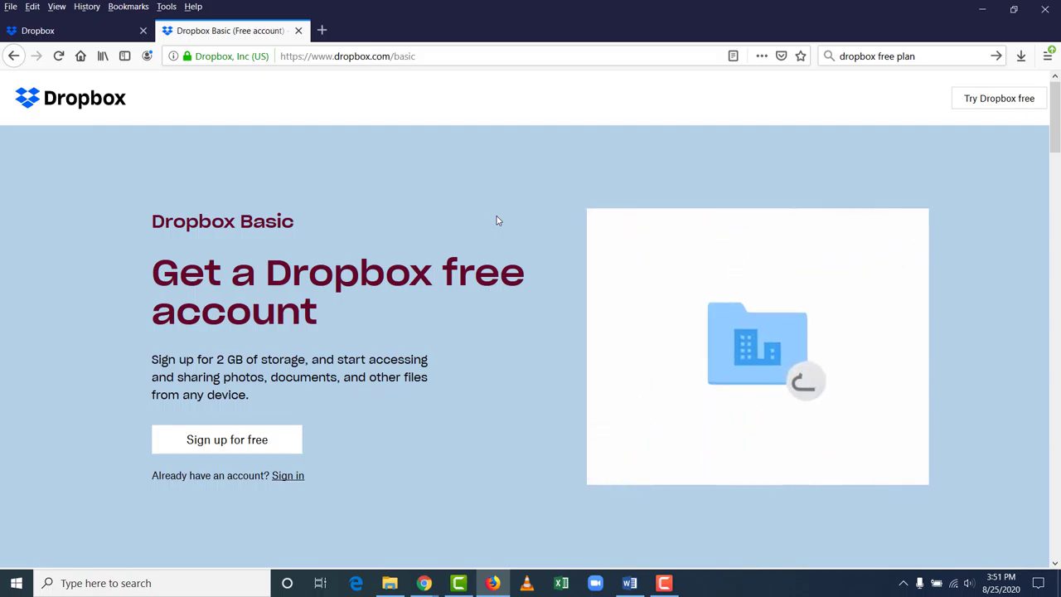
drag(216, 359, 243, 359)
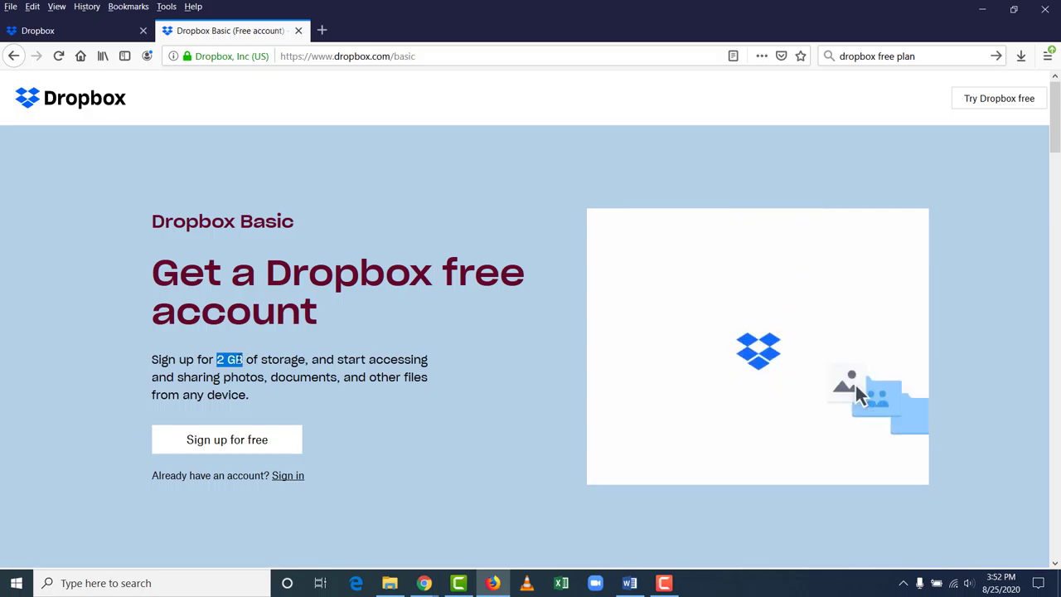
click(262, 365)
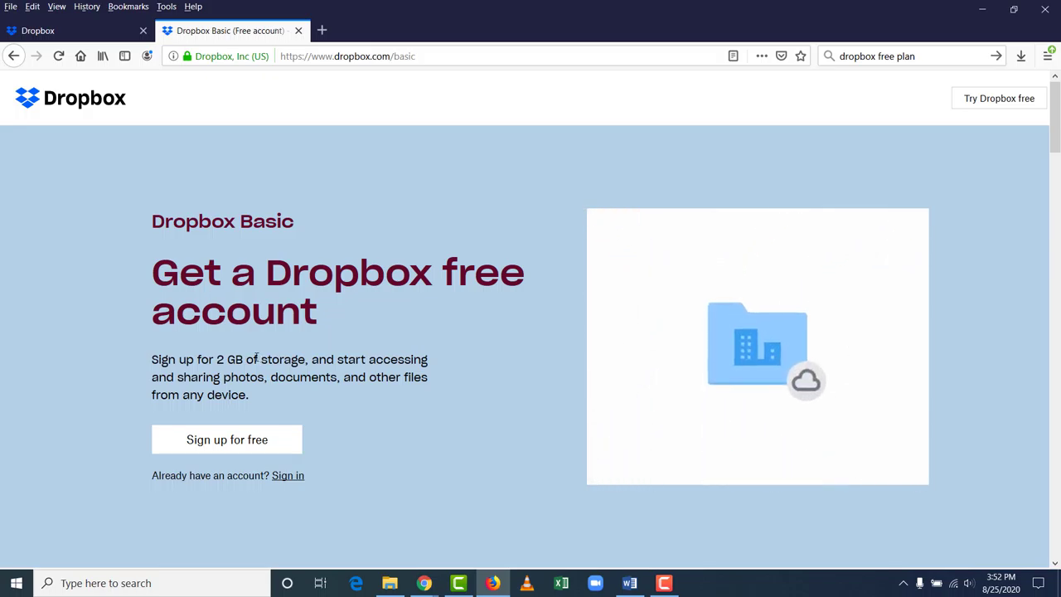
scroll(256, 359, down, 5)
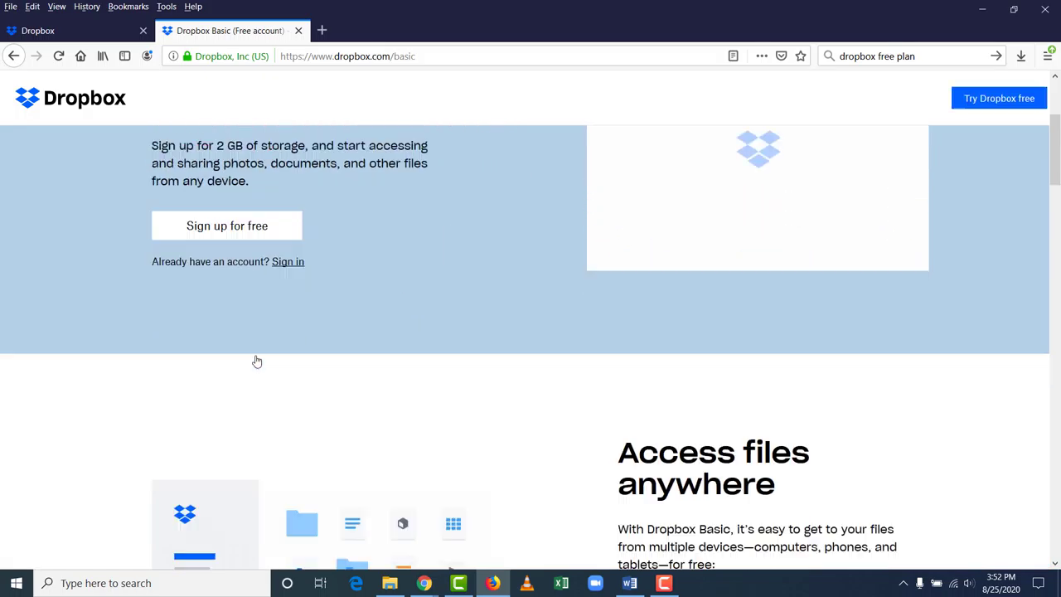
scroll(256, 359, down, 3)
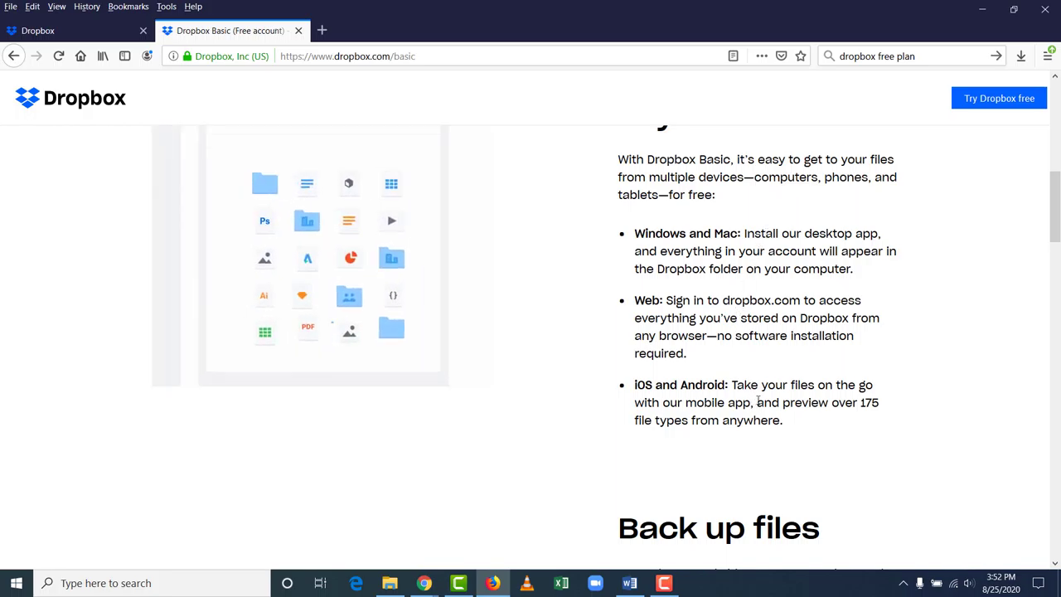
scroll(756, 398, down, 3)
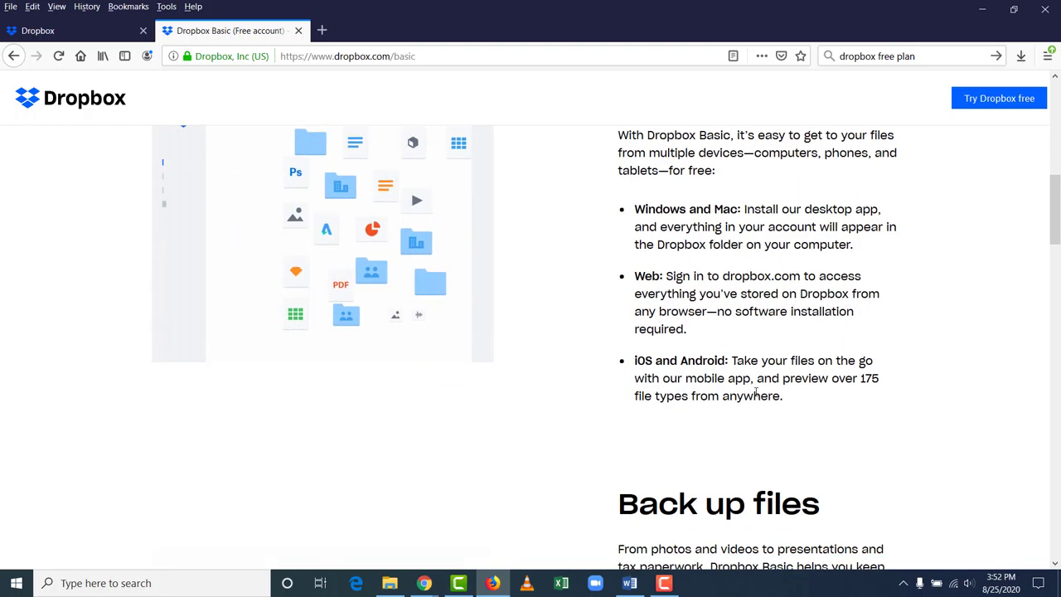
scroll(747, 383, down, 1)
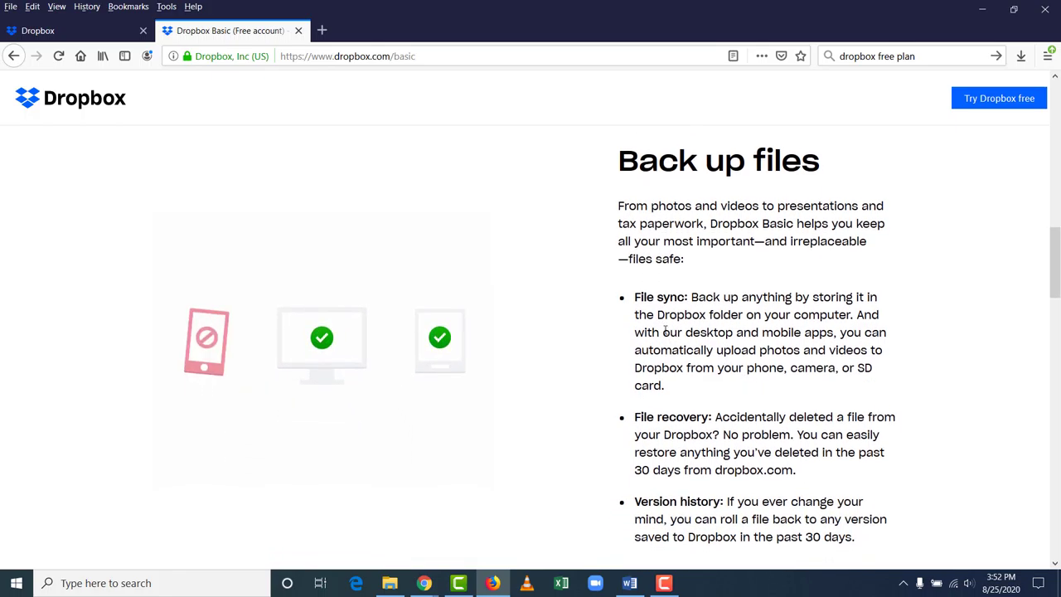
scroll(662, 302, down, 2)
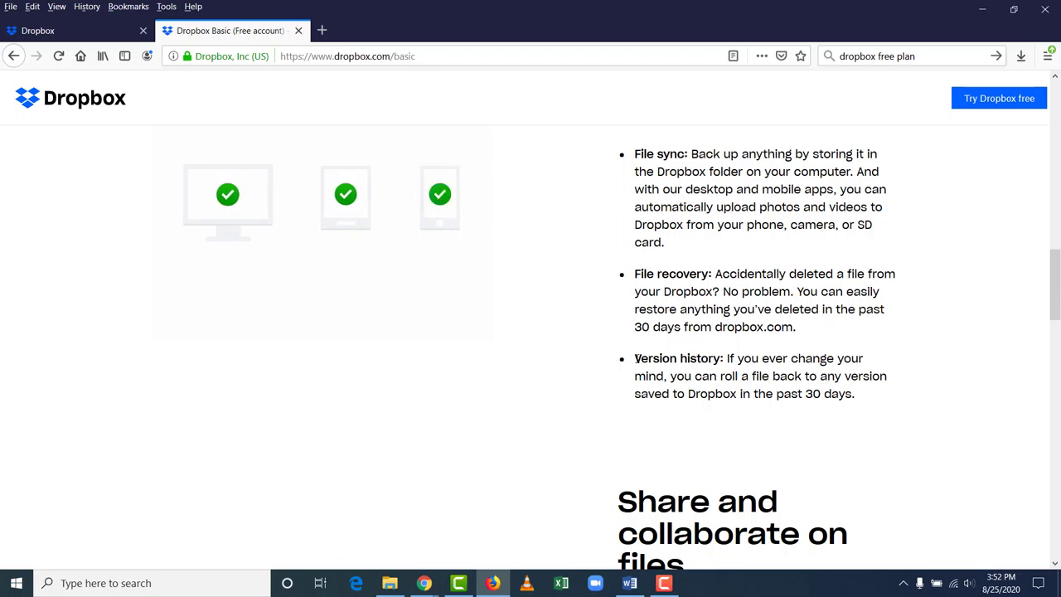
scroll(530, 348, down, 5)
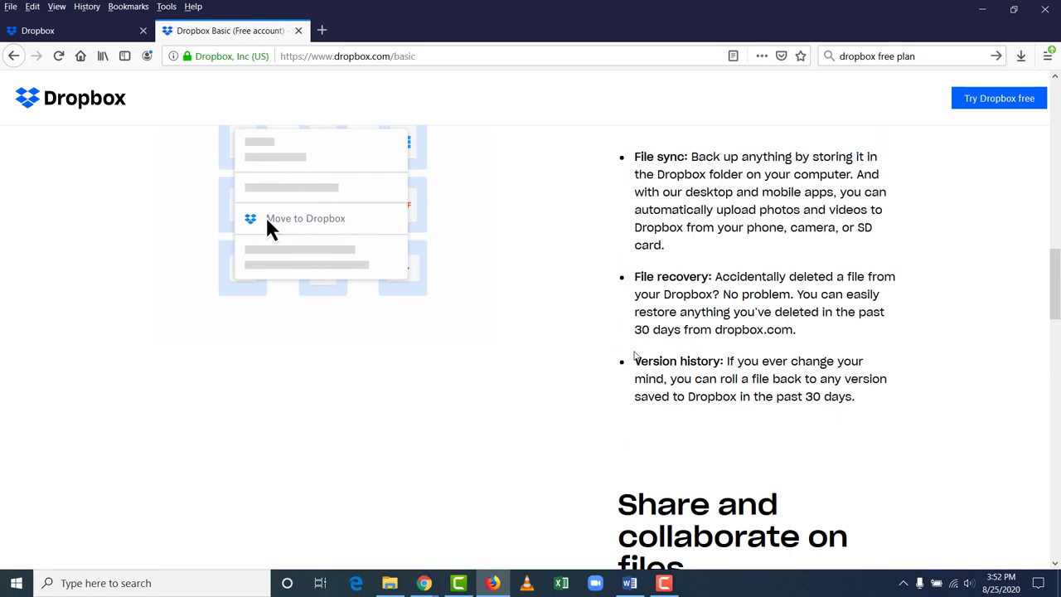
scroll(635, 355, up, 10)
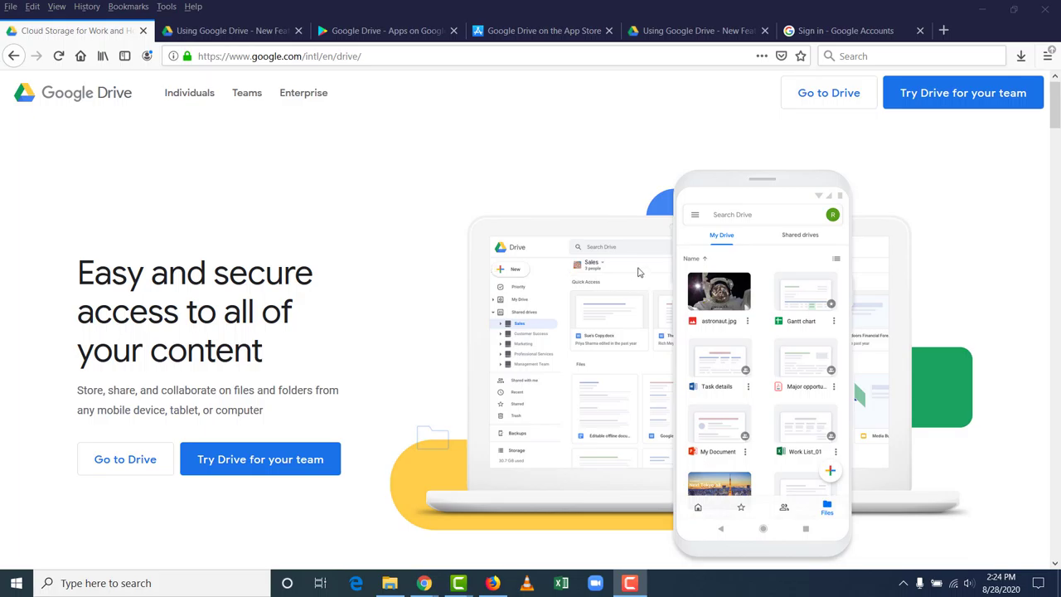
Step: Scroll the Google Drive overview down to 'Let's get started', then go to Using Google Drive
scroll(638, 270, down, 5)
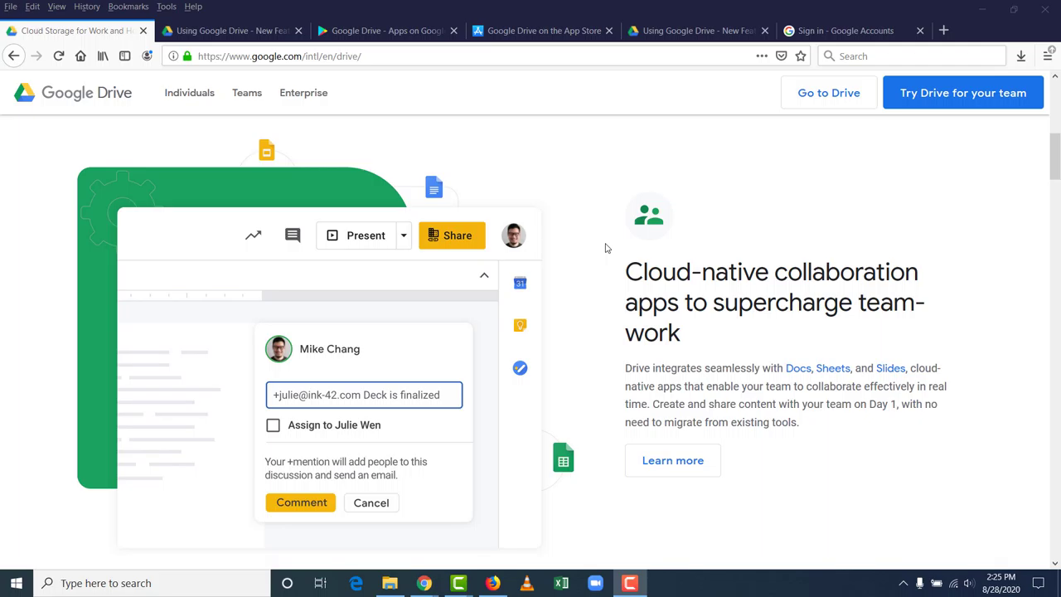
scroll(604, 247, down, 5)
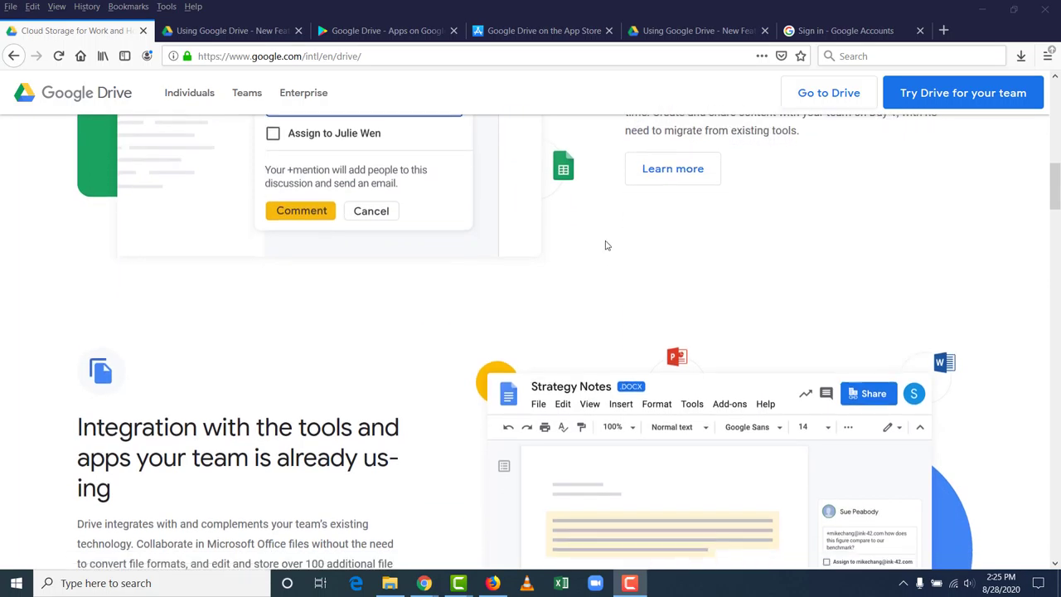
scroll(605, 241, down, 3)
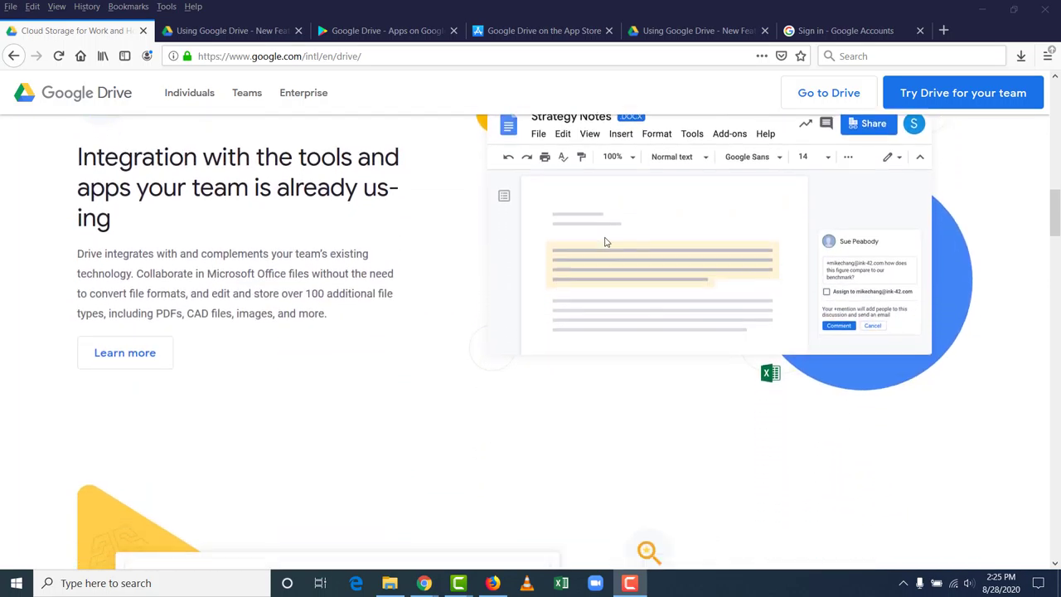
scroll(605, 241, down, 4)
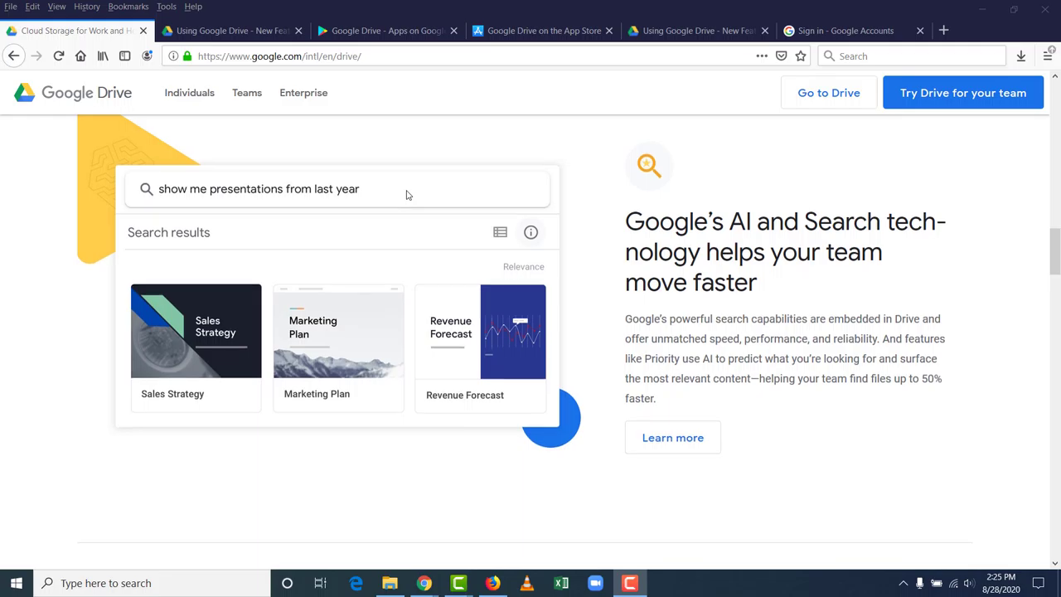
scroll(406, 195, down, 4)
scroll(406, 195, down, 6)
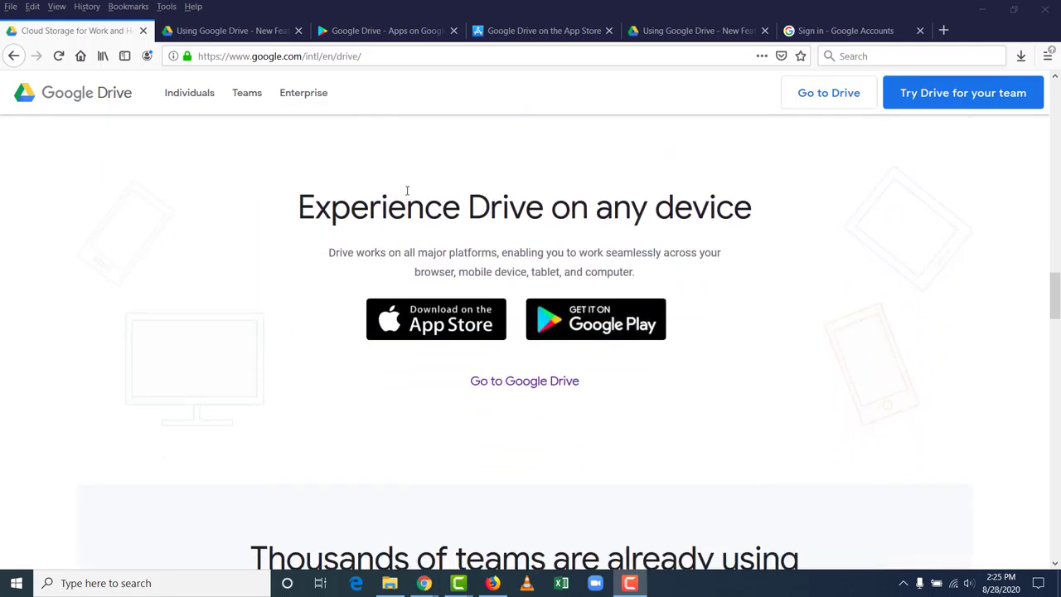
scroll(406, 192, down, 8)
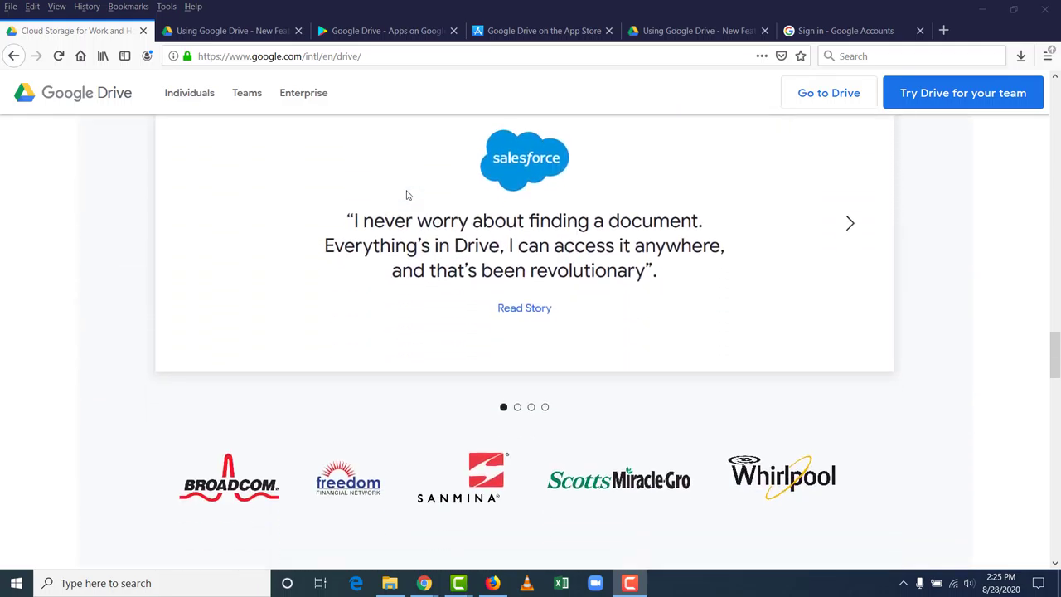
scroll(407, 195, down, 2)
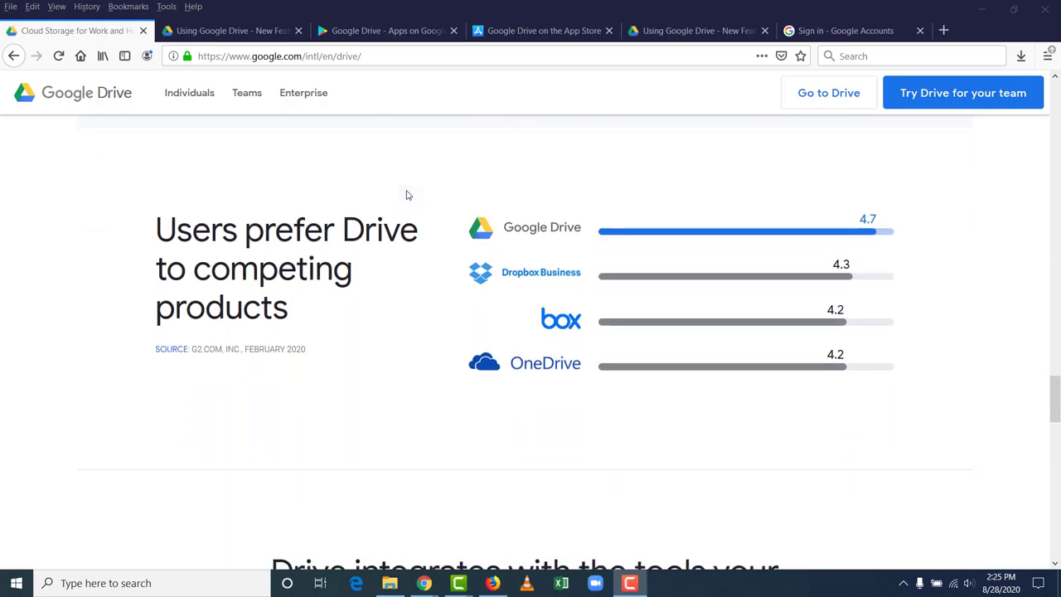
scroll(397, 179, down, 5)
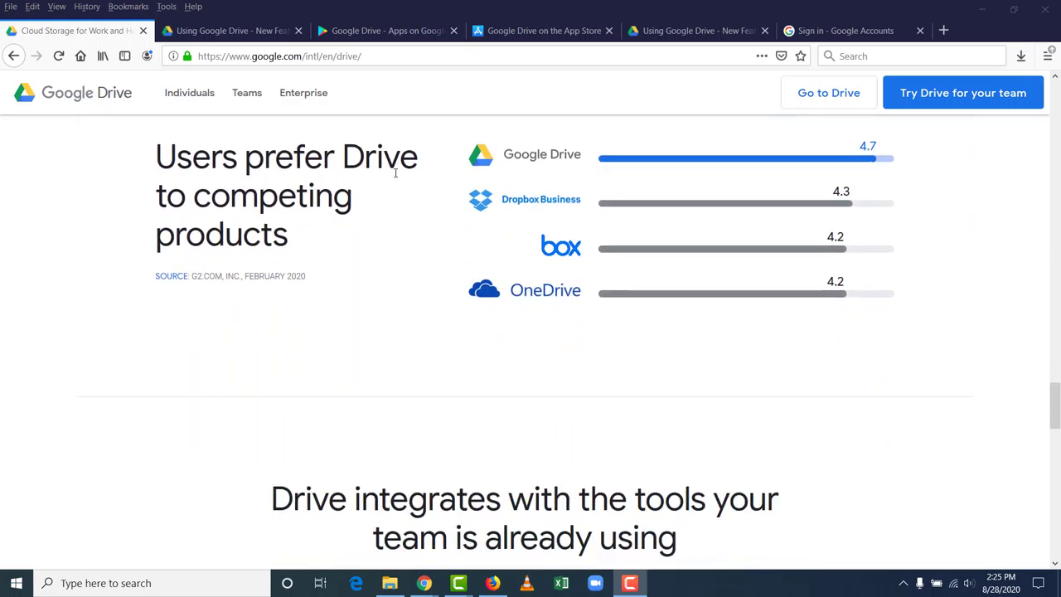
scroll(395, 178, down, 5)
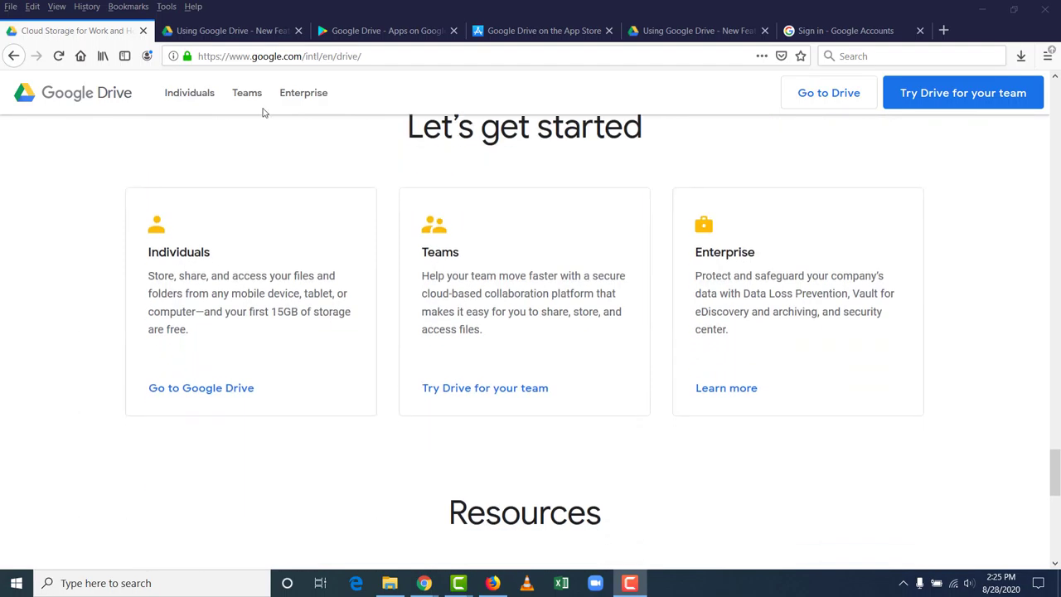
click(239, 38)
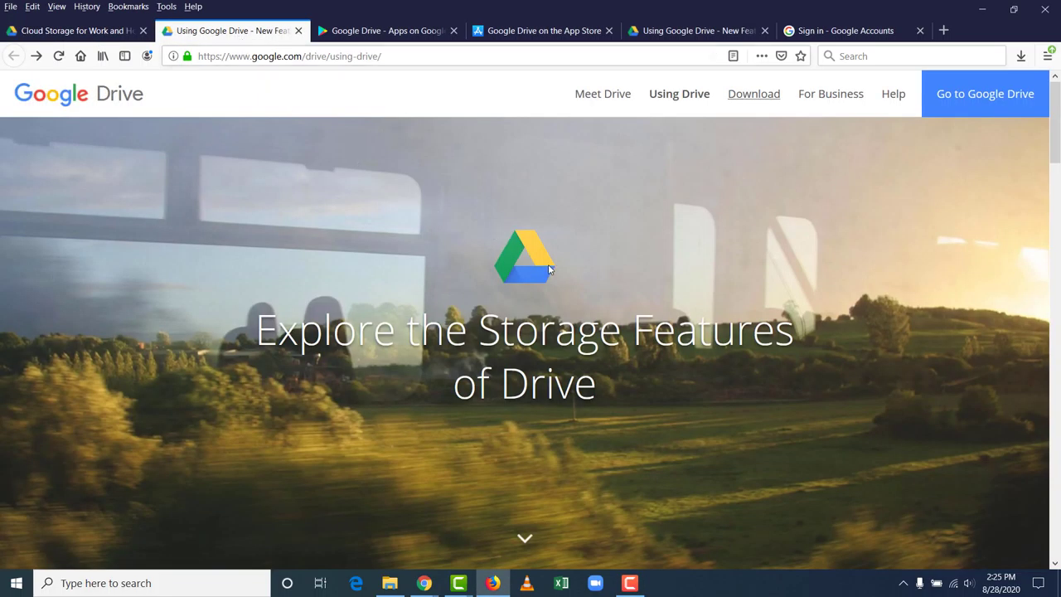
Step: Highlight 'Google Photos' in the 15 GB storage paragraph, then scroll to 'Built to work with Google'
scroll(557, 249, down, 5)
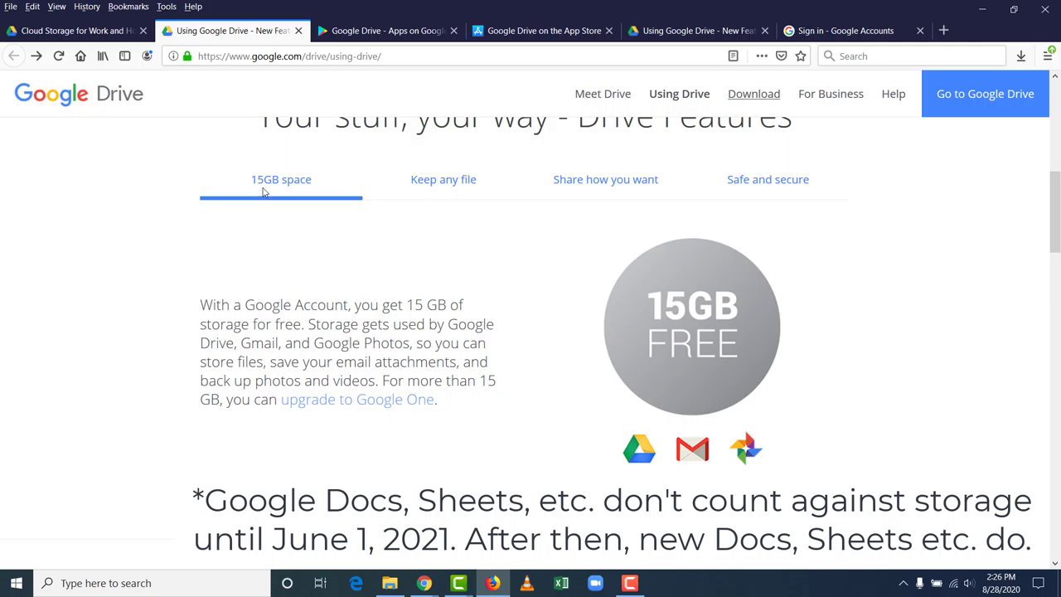
scroll(285, 232, down, 1)
drag(313, 270, 414, 276)
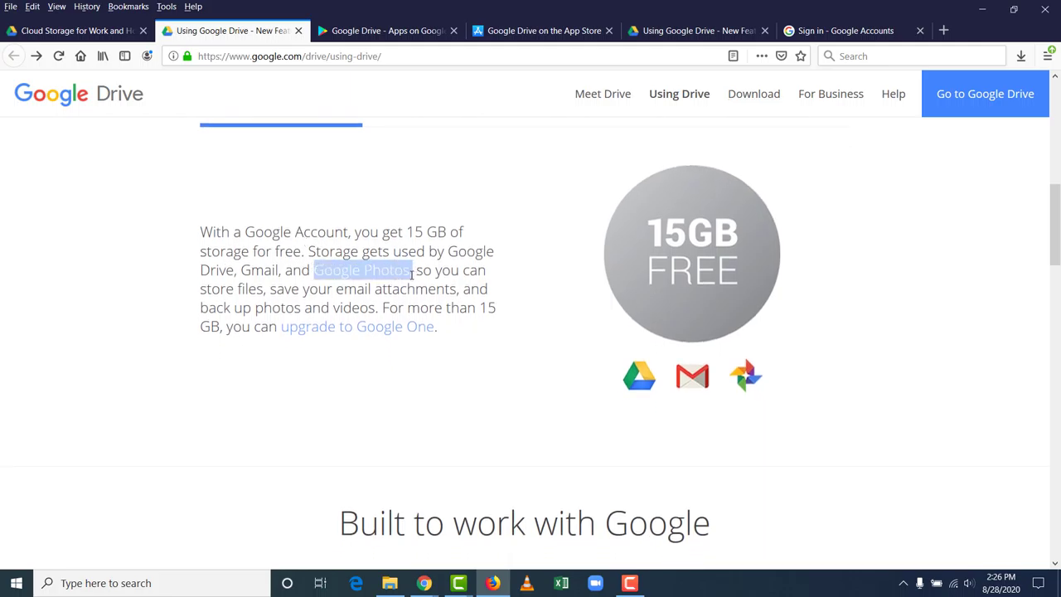
click(410, 273)
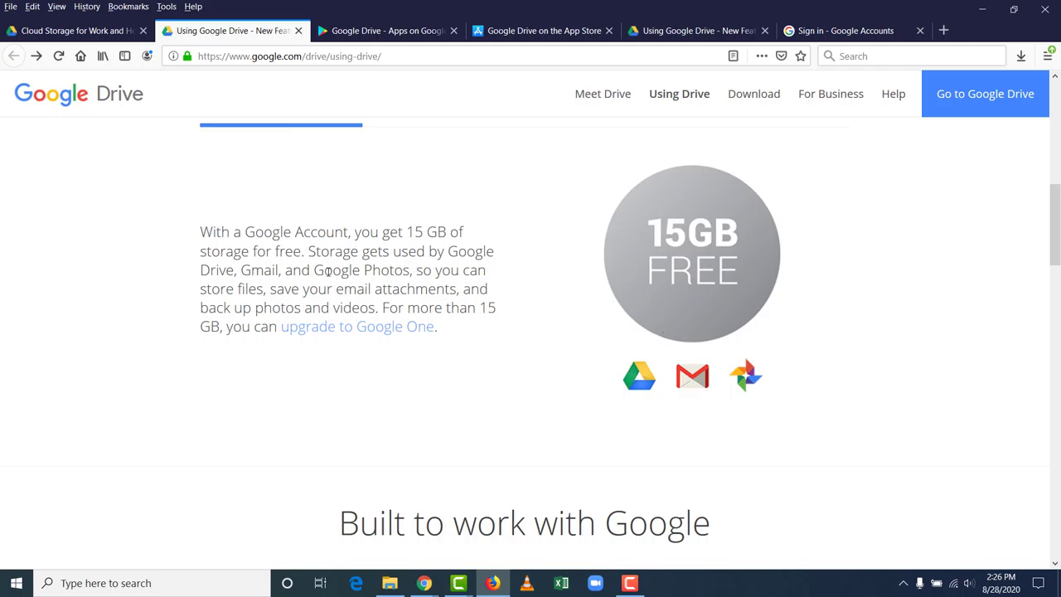
scroll(328, 270, up, 3)
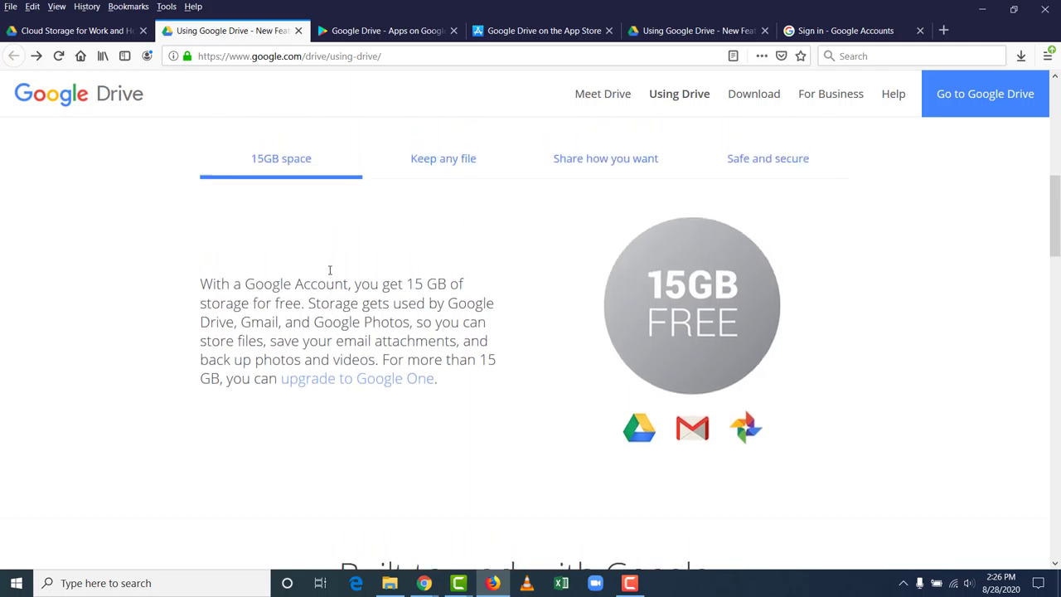
scroll(329, 273, down, 2)
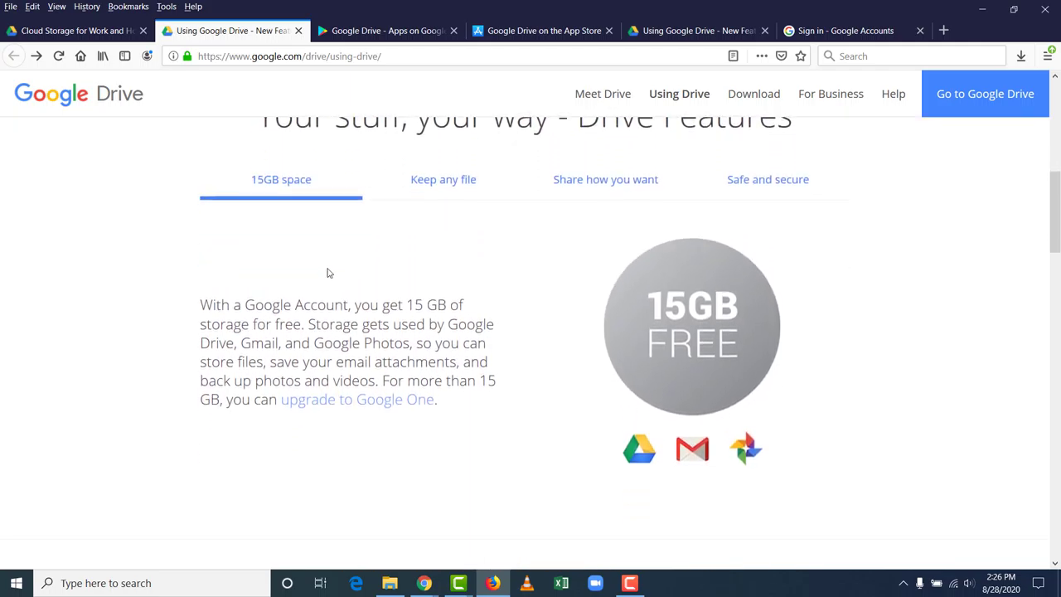
scroll(328, 271, down, 3)
scroll(327, 272, down, 2)
scroll(326, 272, down, 1)
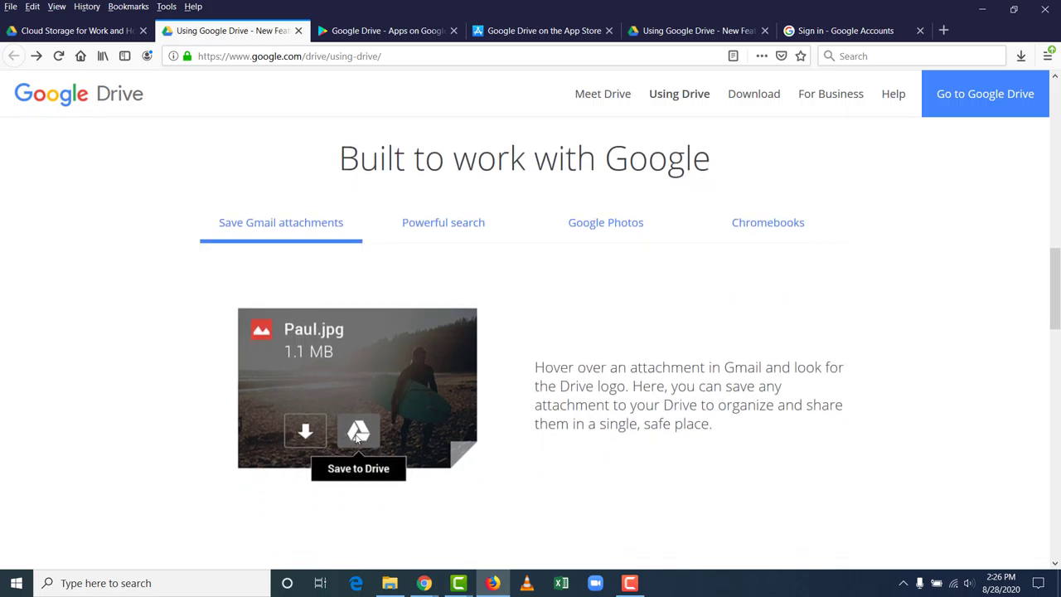
Step: Show the Powerful search and Google Photos feature panels
click(457, 236)
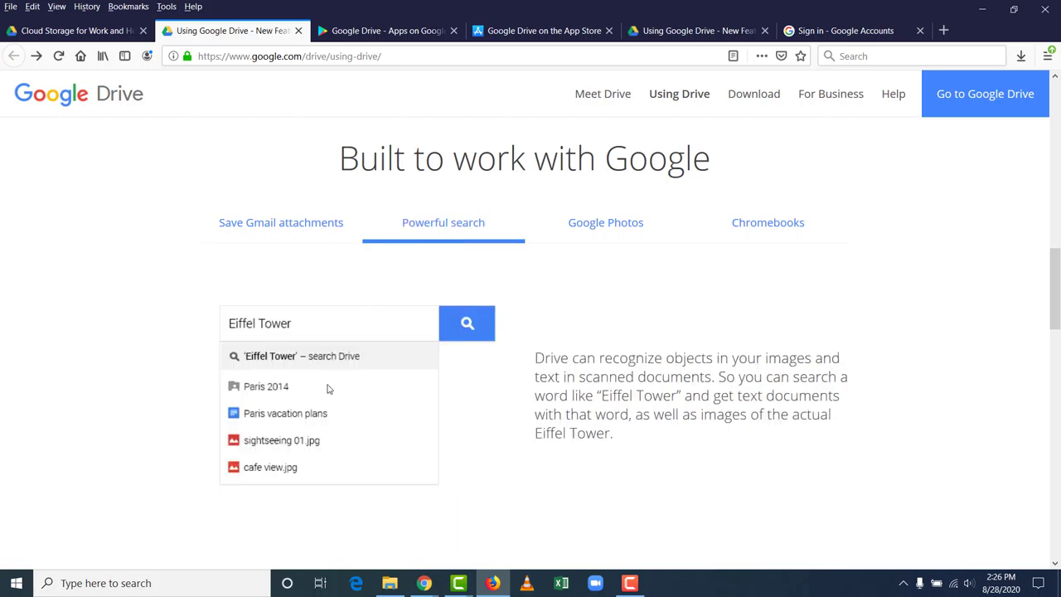
click(601, 228)
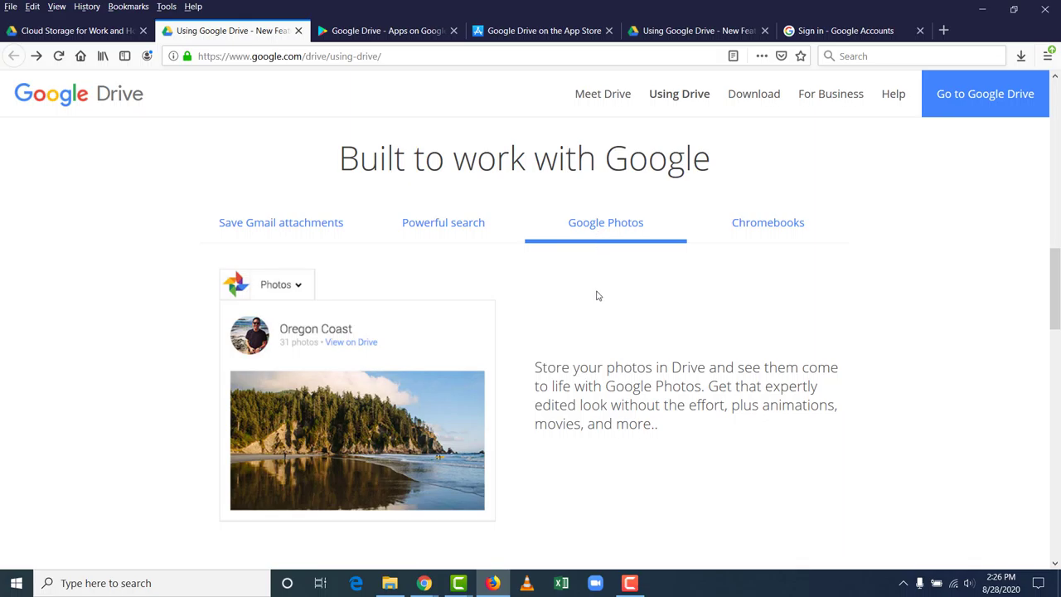
scroll(599, 292, down, 2)
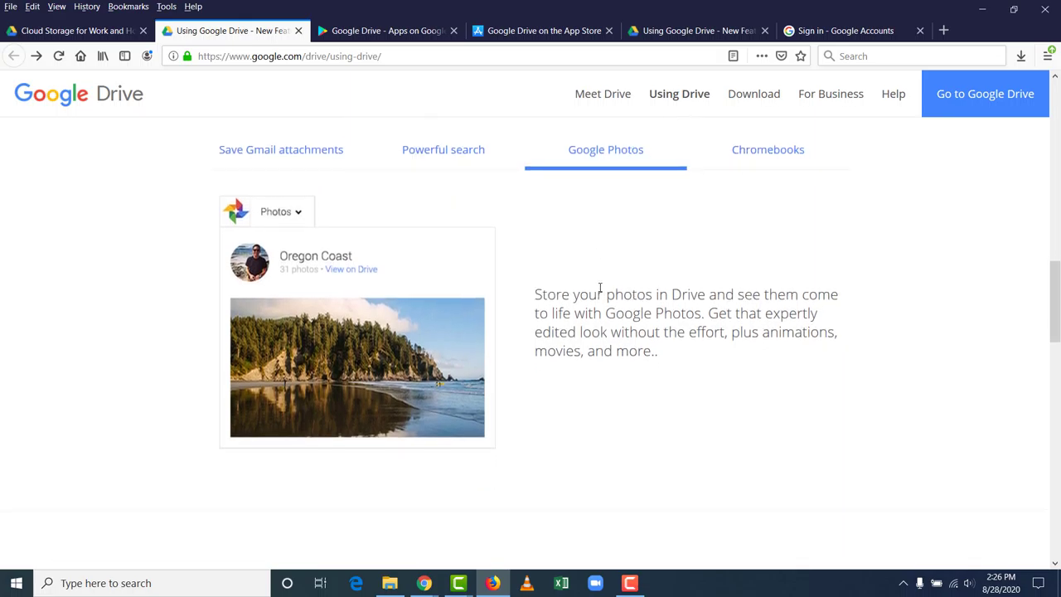
scroll(600, 288, down, 4)
scroll(600, 287, down, 3)
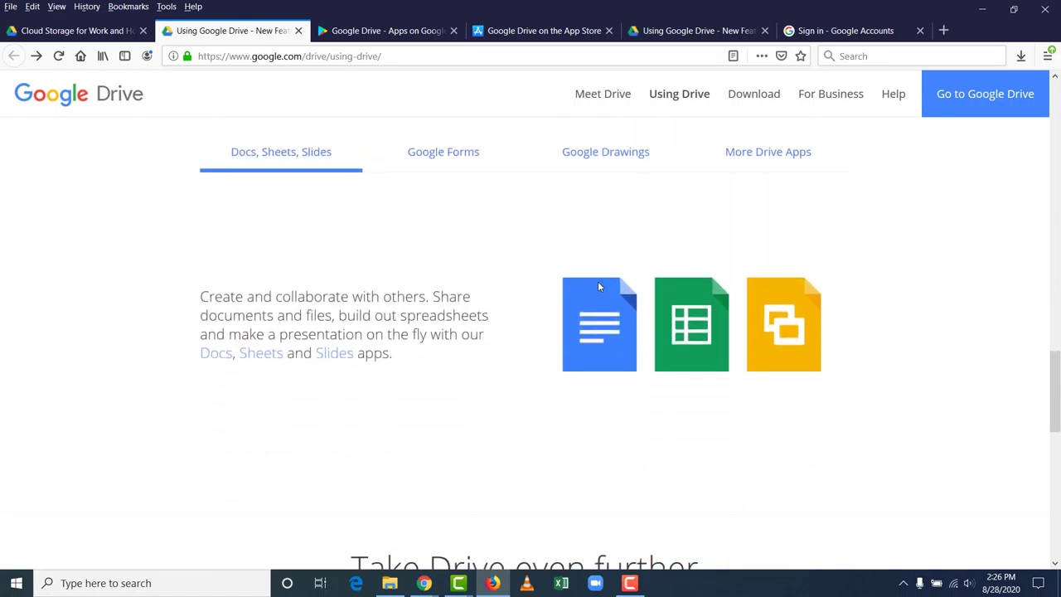
Step: Browse the Google Forms, Google Drawings and More Drive Apps panels, then go to the Drive app's Google Play page
click(463, 164)
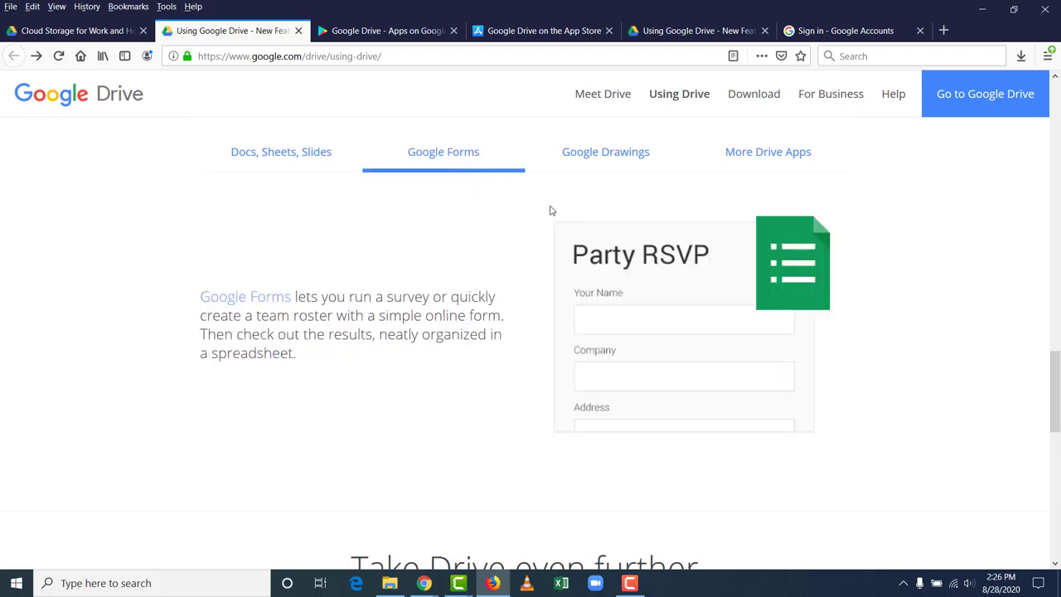
scroll(568, 213, up, 2)
click(595, 226)
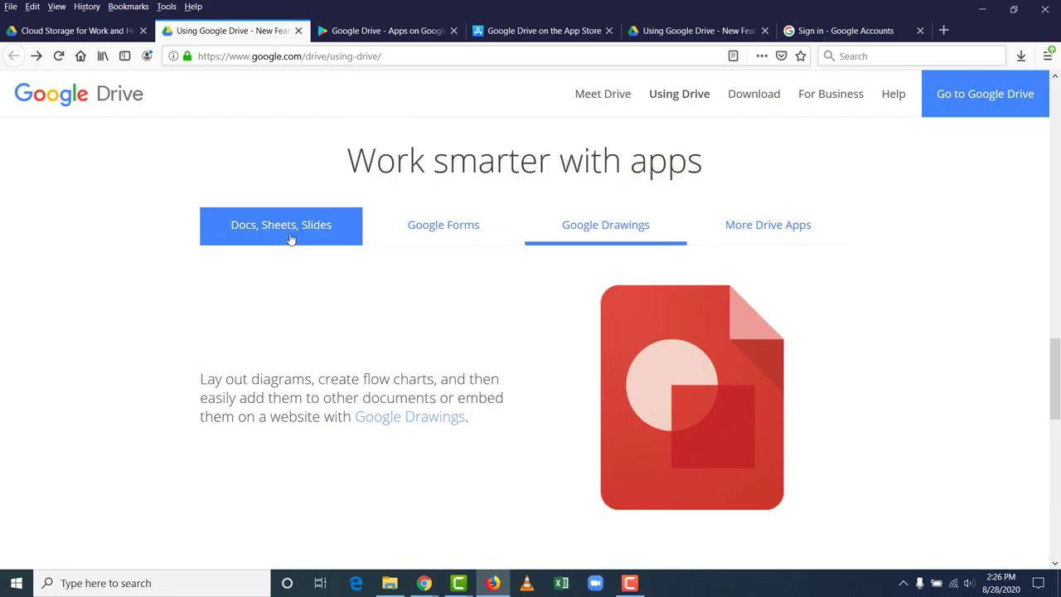
click(490, 237)
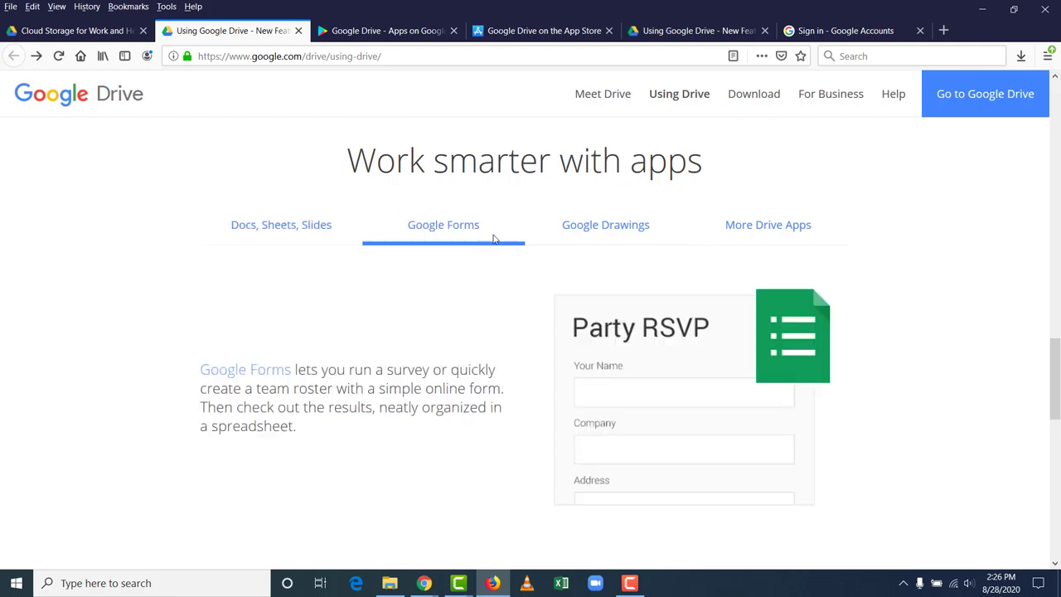
click(751, 236)
scroll(870, 300, down, 2)
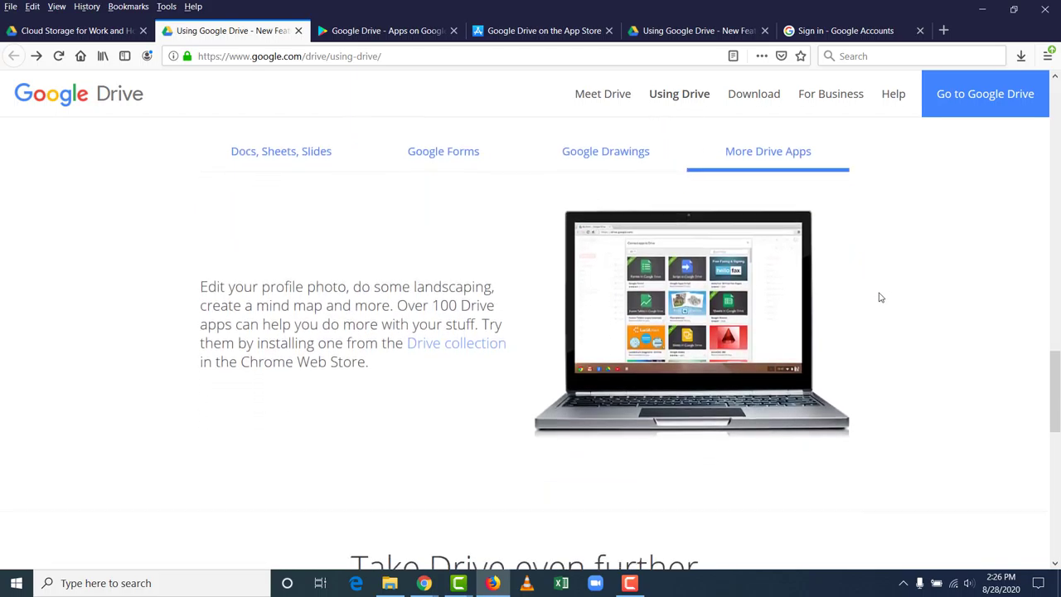
scroll(878, 295, down, 4)
scroll(874, 293, down, 2)
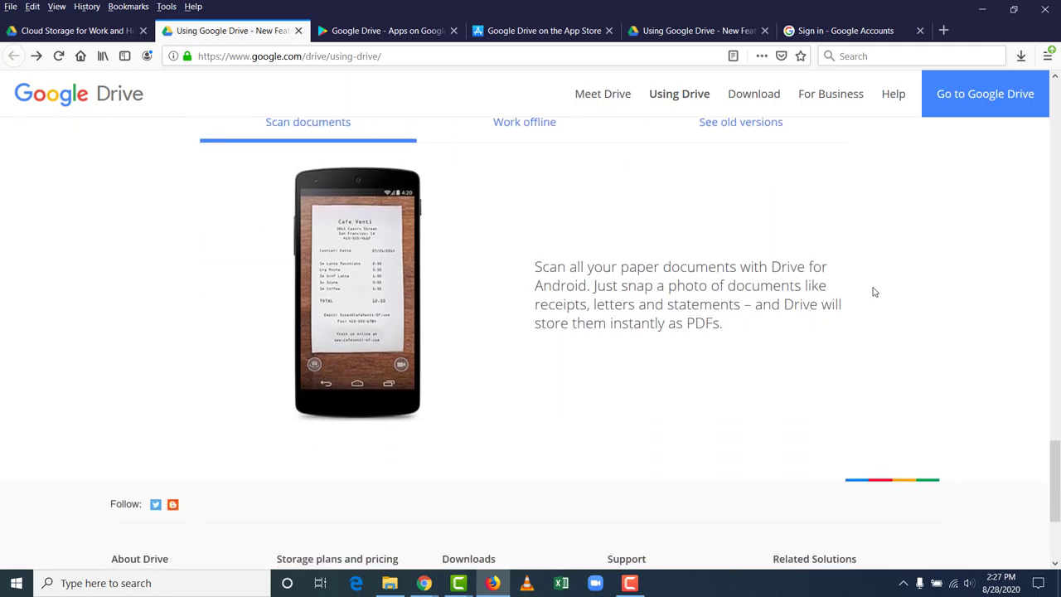
click(406, 33)
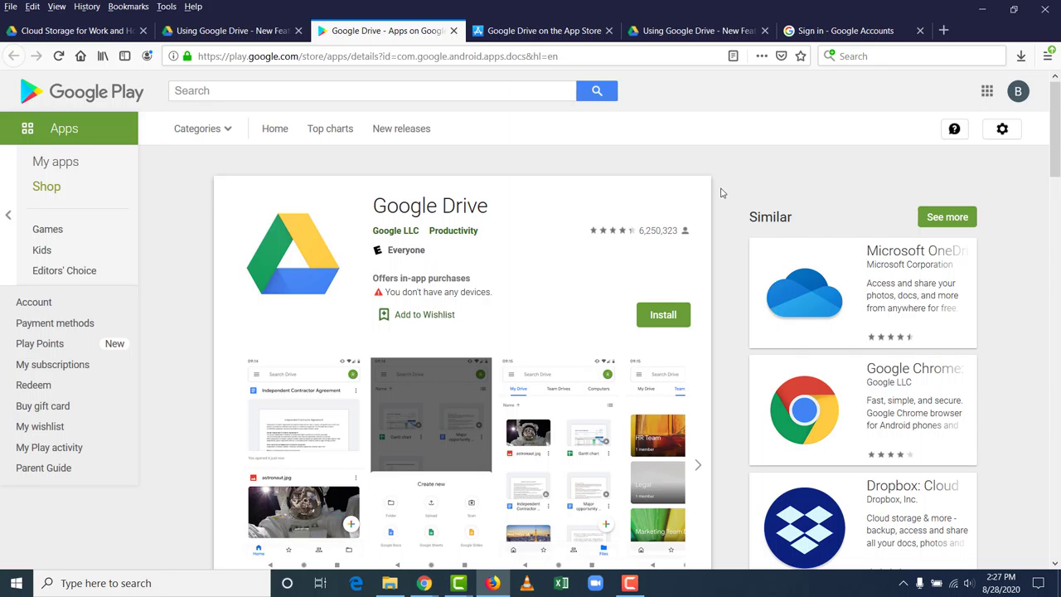
Step: Advance the Drive app screenshot carousel on the Google Play page
scroll(721, 192, down, 3)
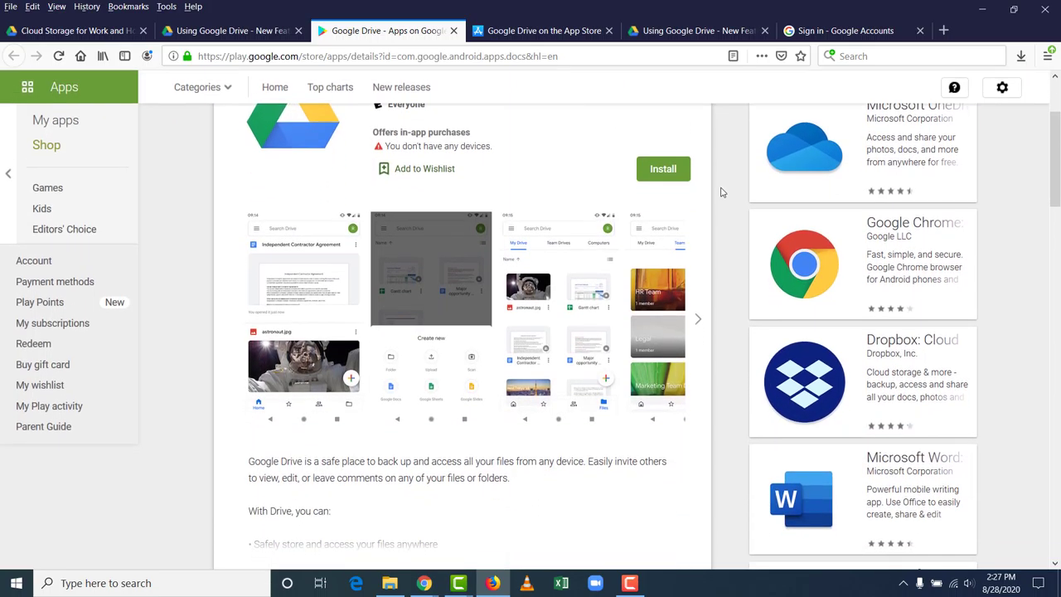
click(698, 317)
double_click(700, 315)
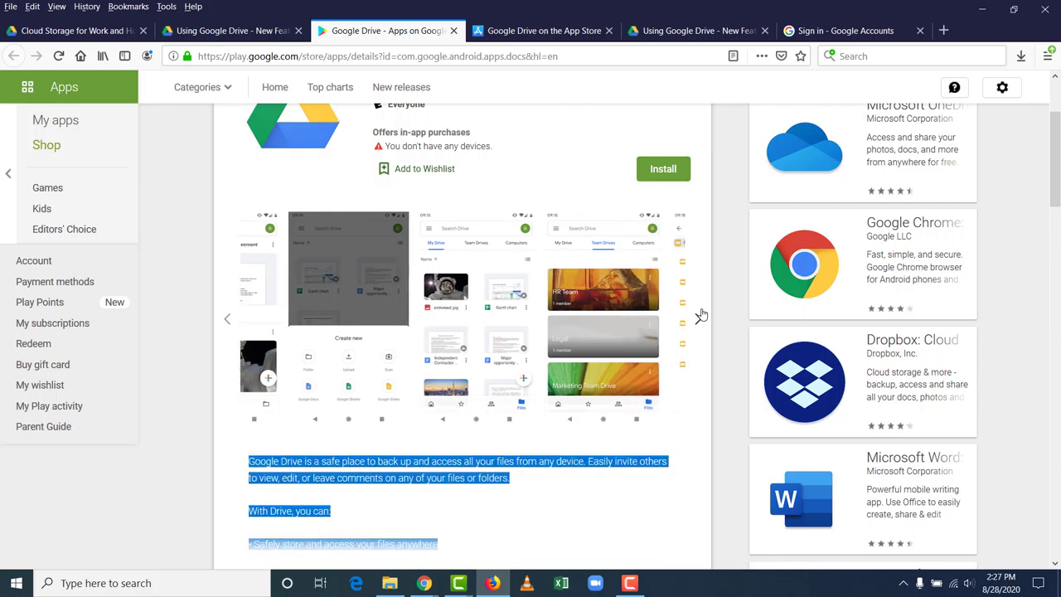
click(700, 316)
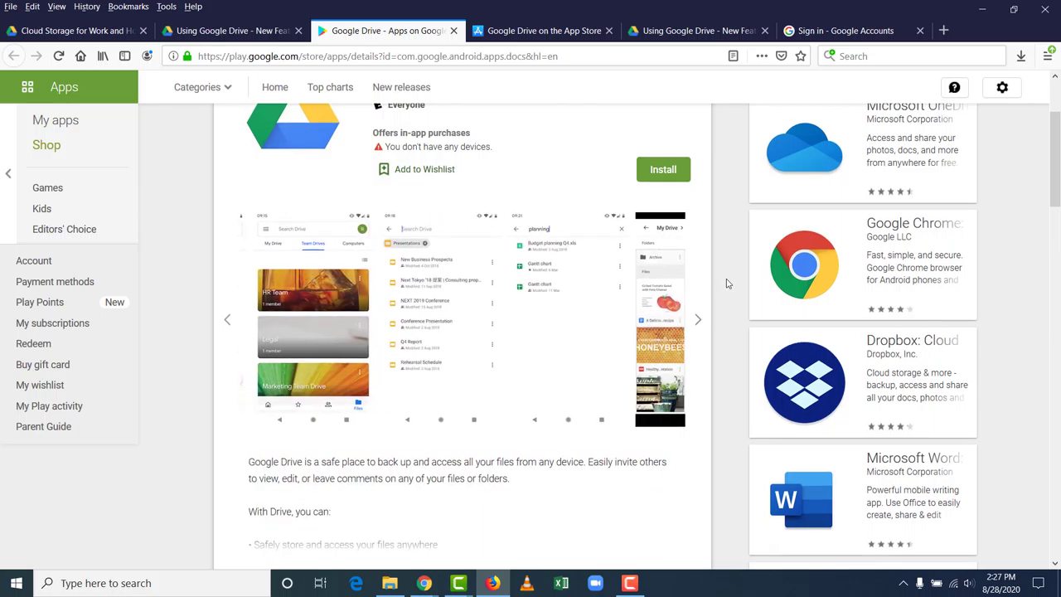
scroll(726, 283, up, 2)
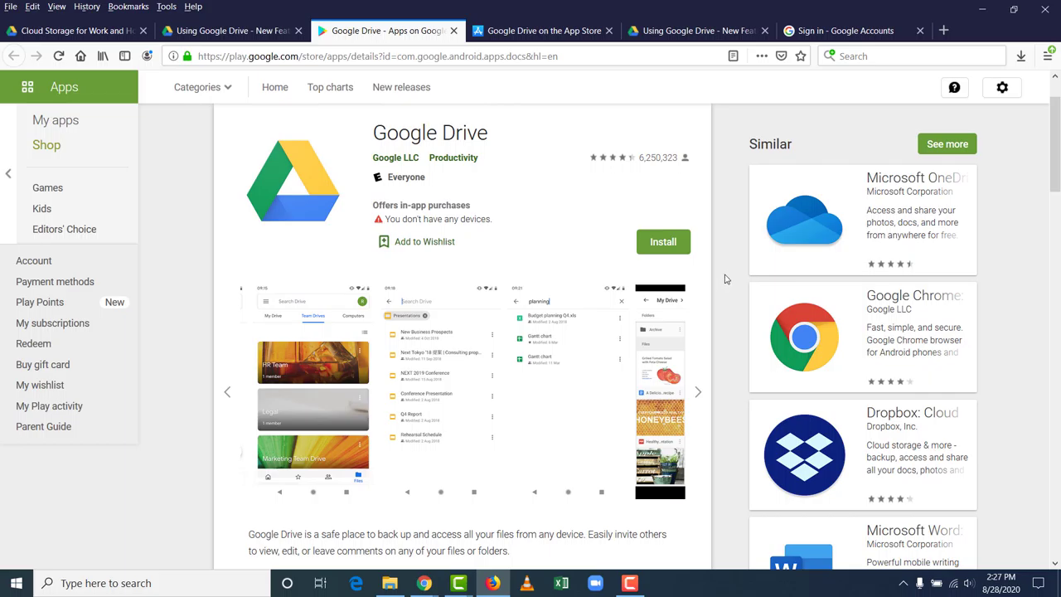
Step: Show the Drive app's iPad screenshots on the App Store, then close the second Using Google Drive tab
click(556, 35)
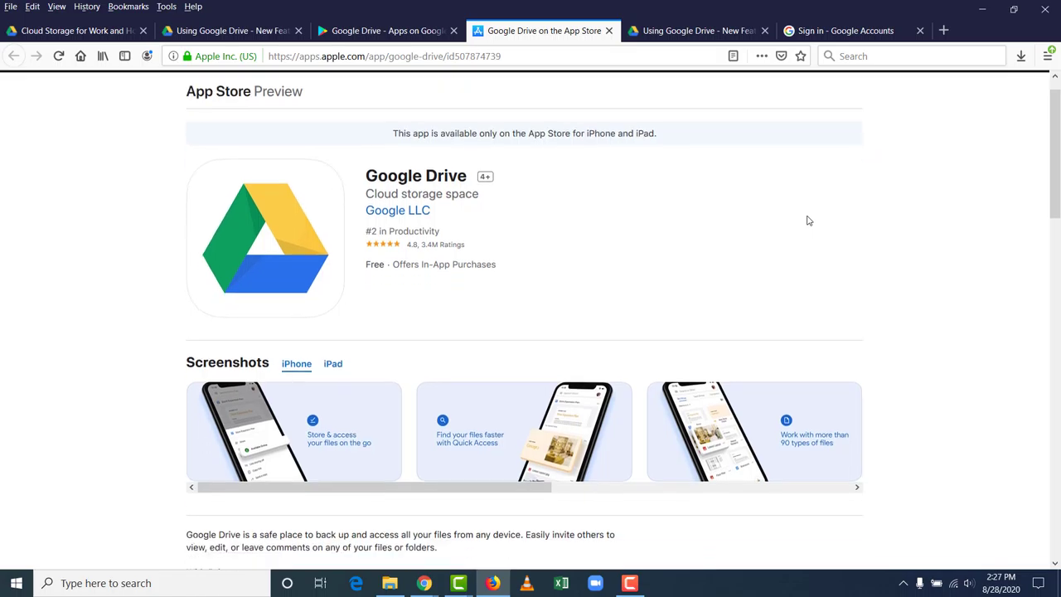
scroll(808, 219, down, 3)
click(331, 246)
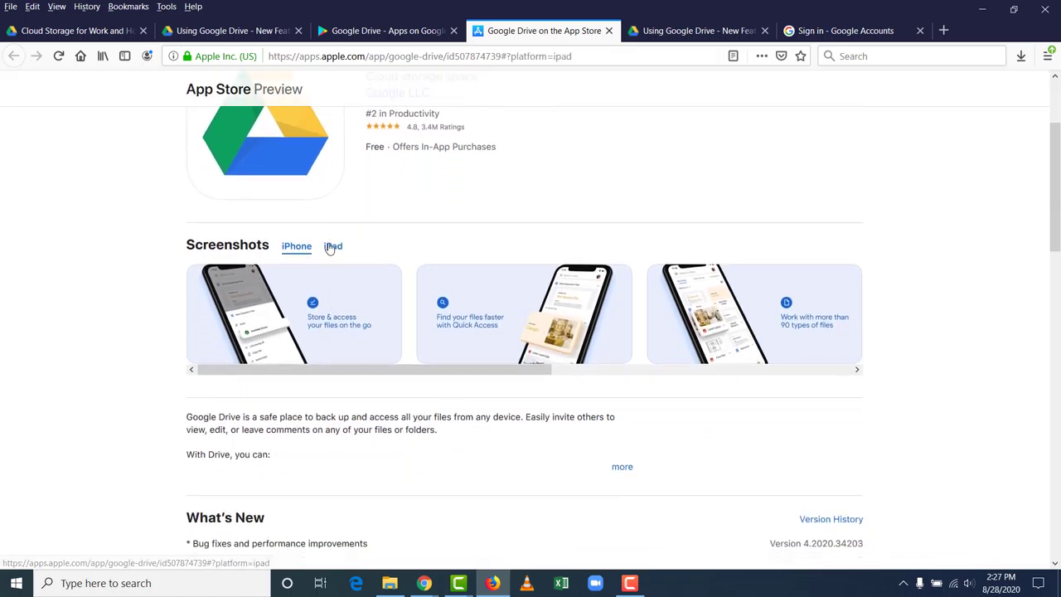
scroll(821, 327, down, 4)
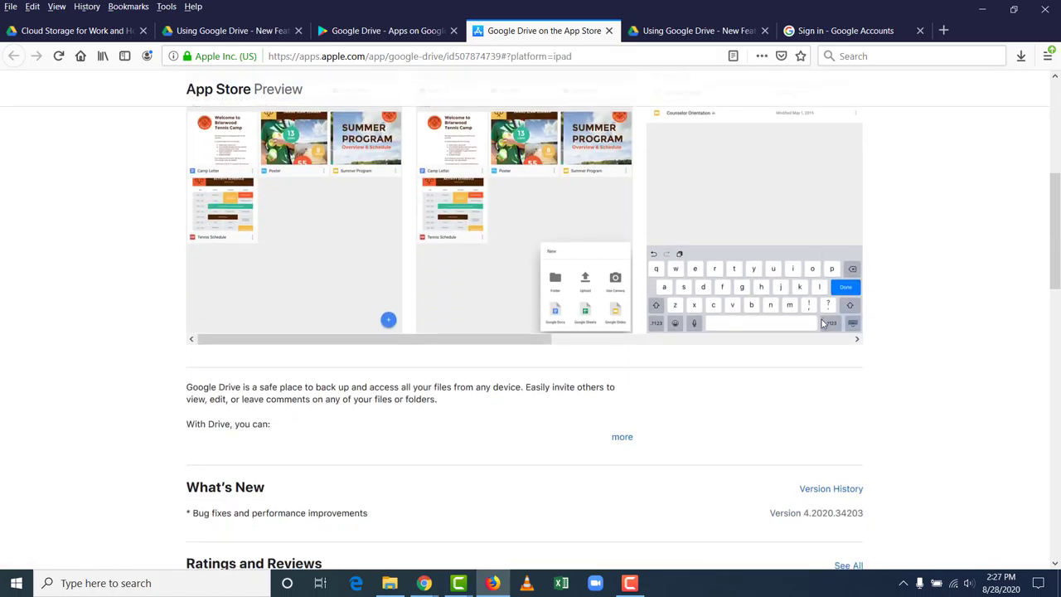
scroll(821, 322, up, 3)
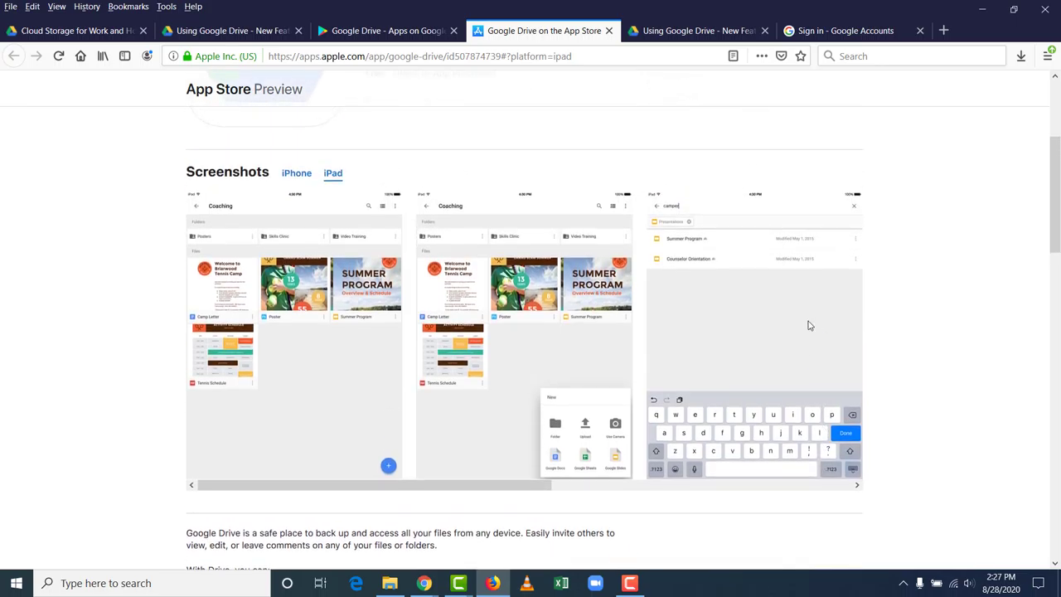
click(713, 31)
click(764, 31)
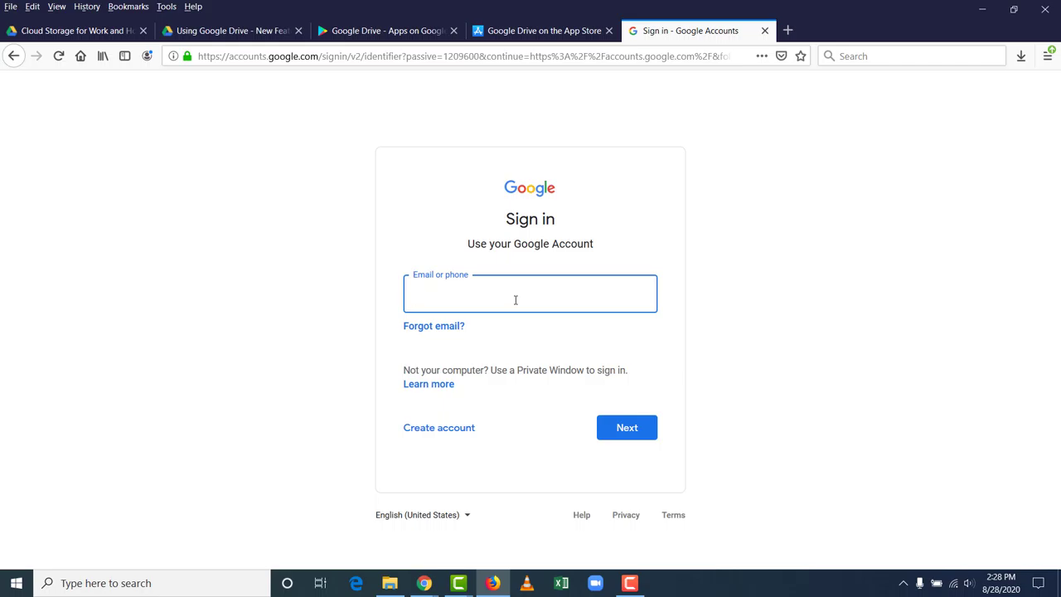
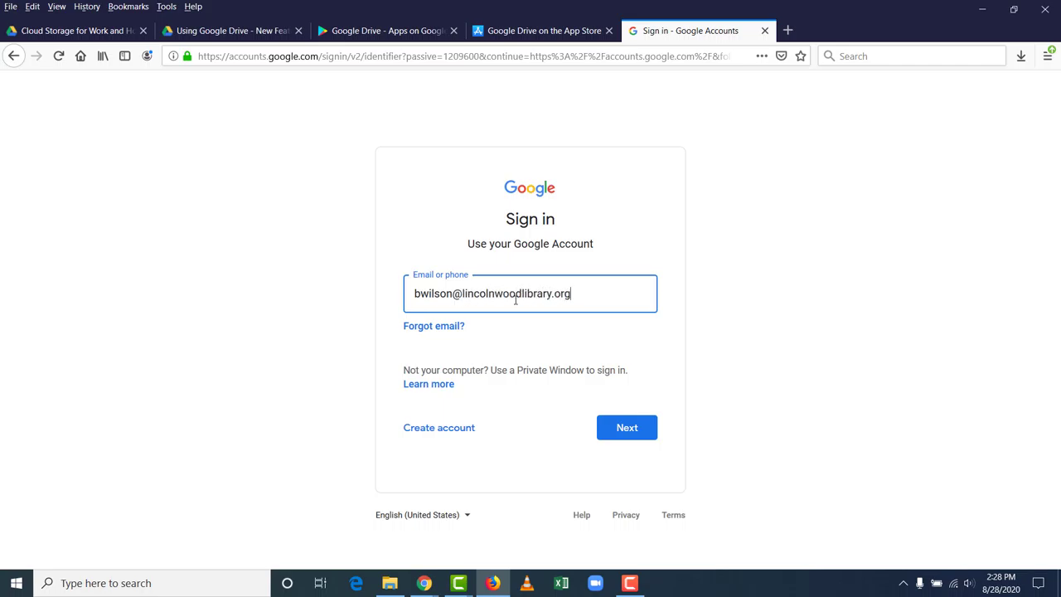
Step: Sign in to Google Accounts by entering the account's e-mail address and password
click(611, 428)
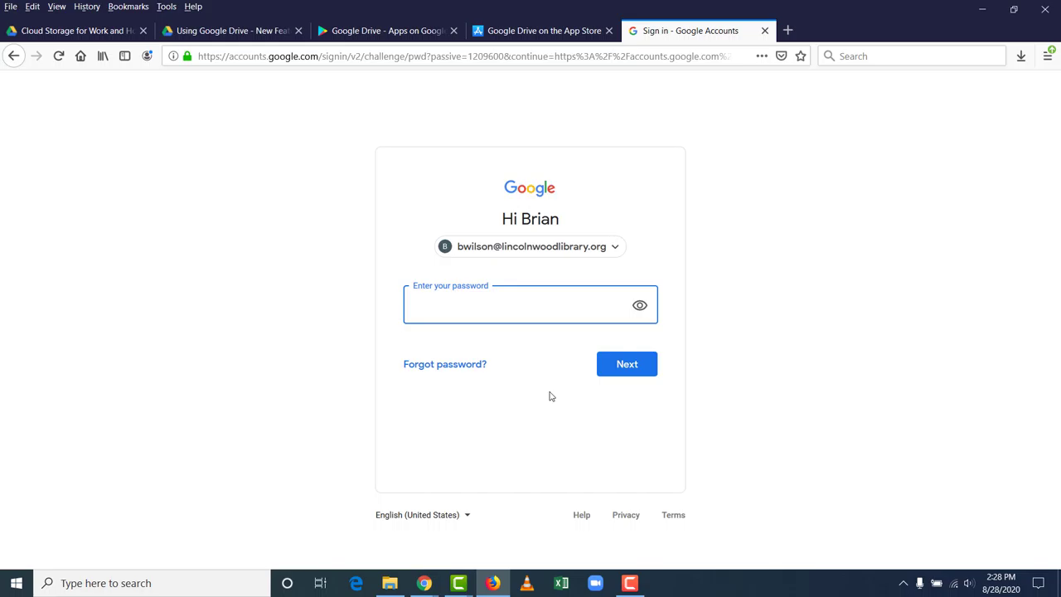
text(••••••••••••••••••)
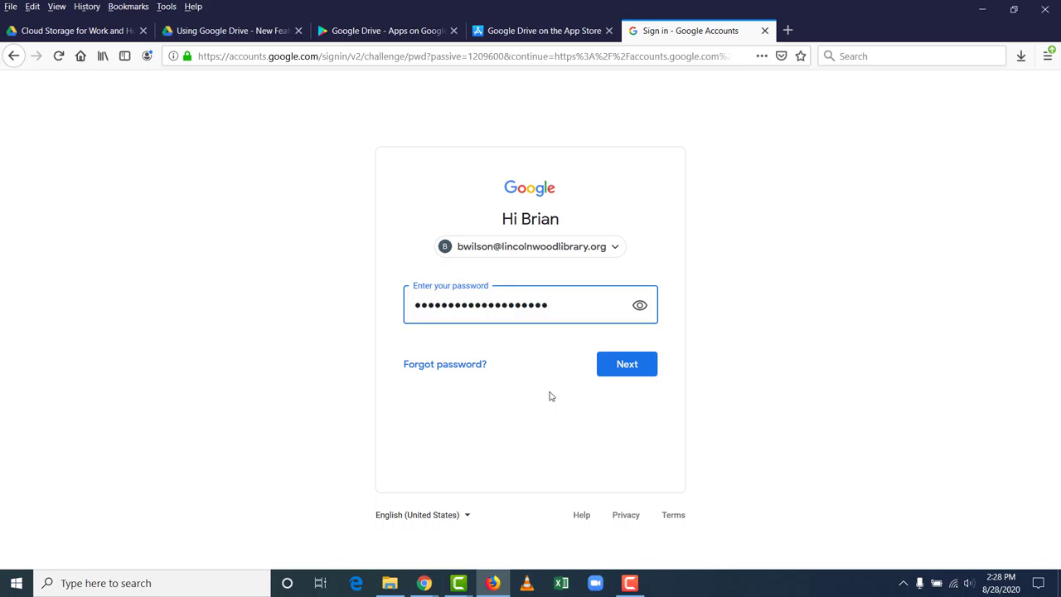
text(••)
click(630, 372)
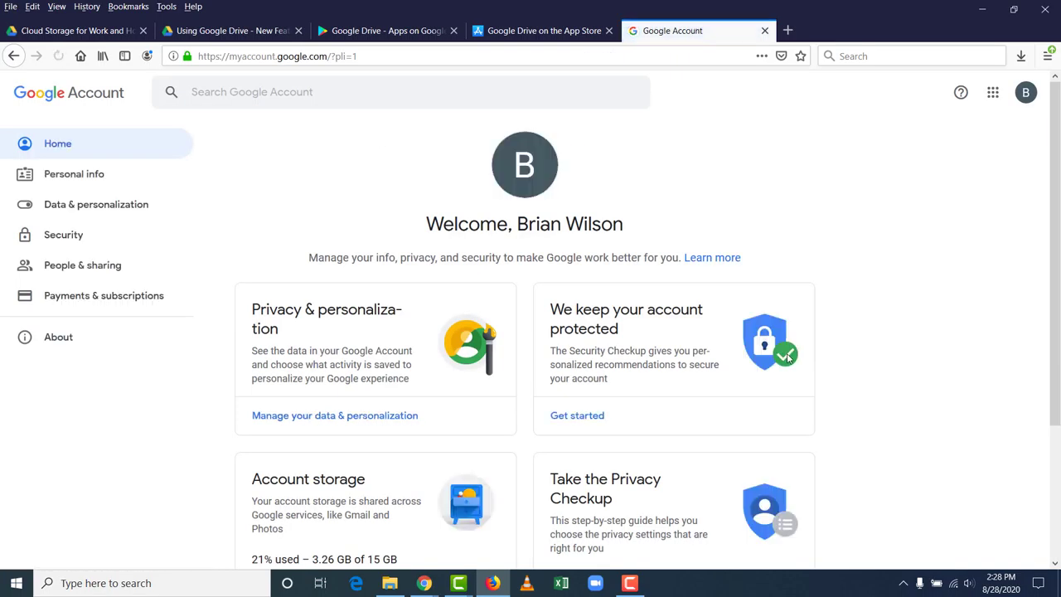
Step: Go to drive.google.com from the address bar to open My Drive
click(371, 57)
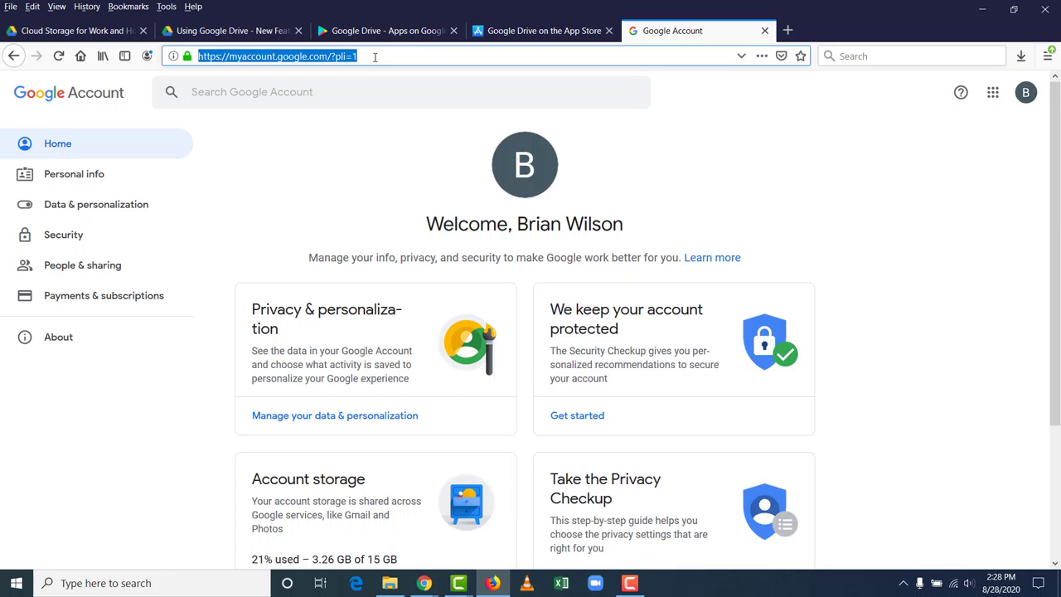
text(drive.google.com/)
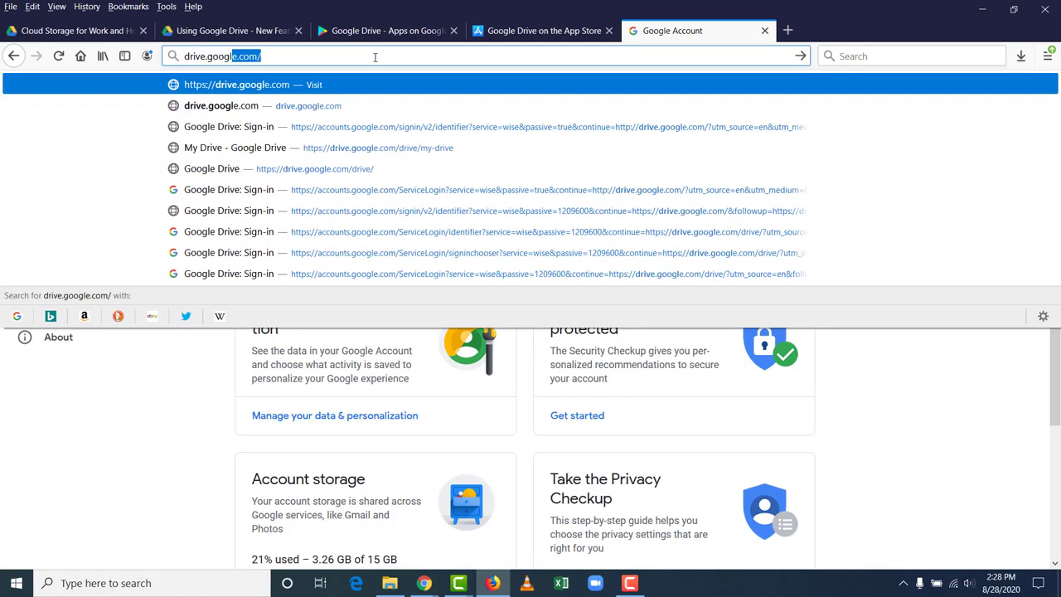
key(Return)
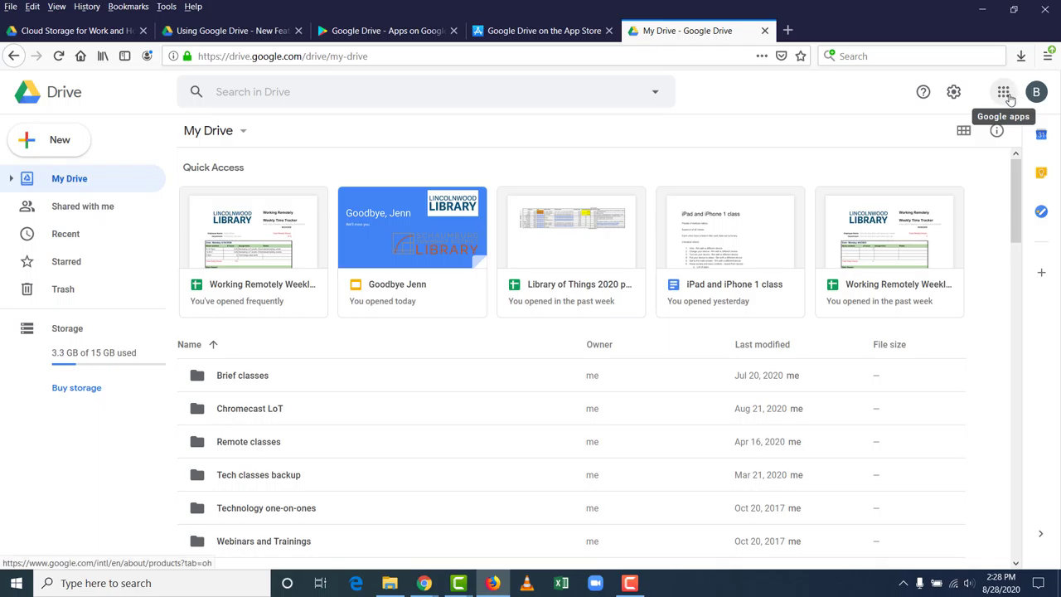
Step: Browse the Google apps list, close it, and open Google Drive's New menu
click(1009, 100)
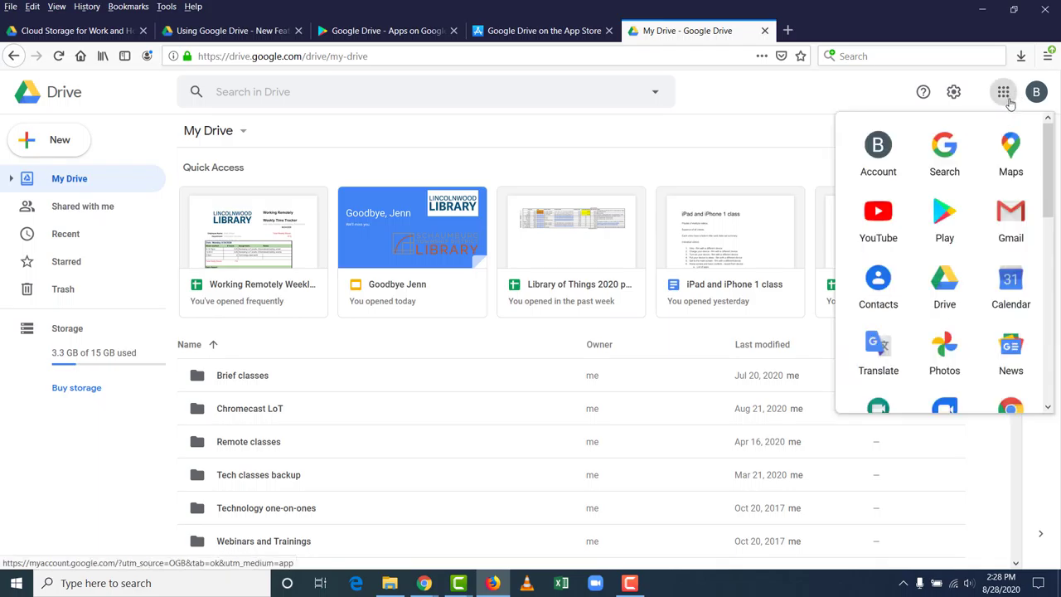
drag(1045, 147, 1059, 118)
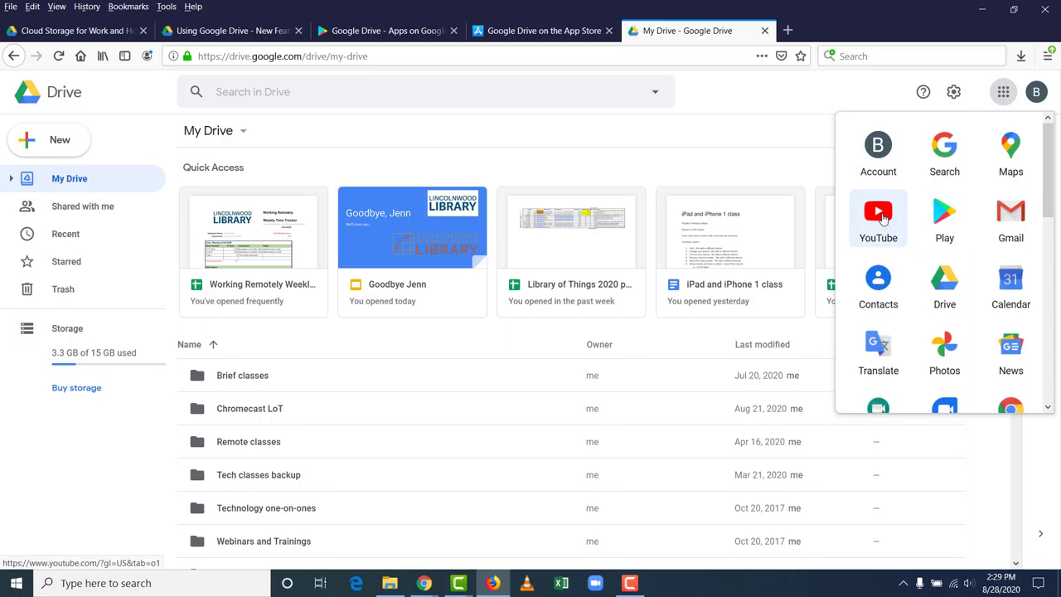
click(791, 137)
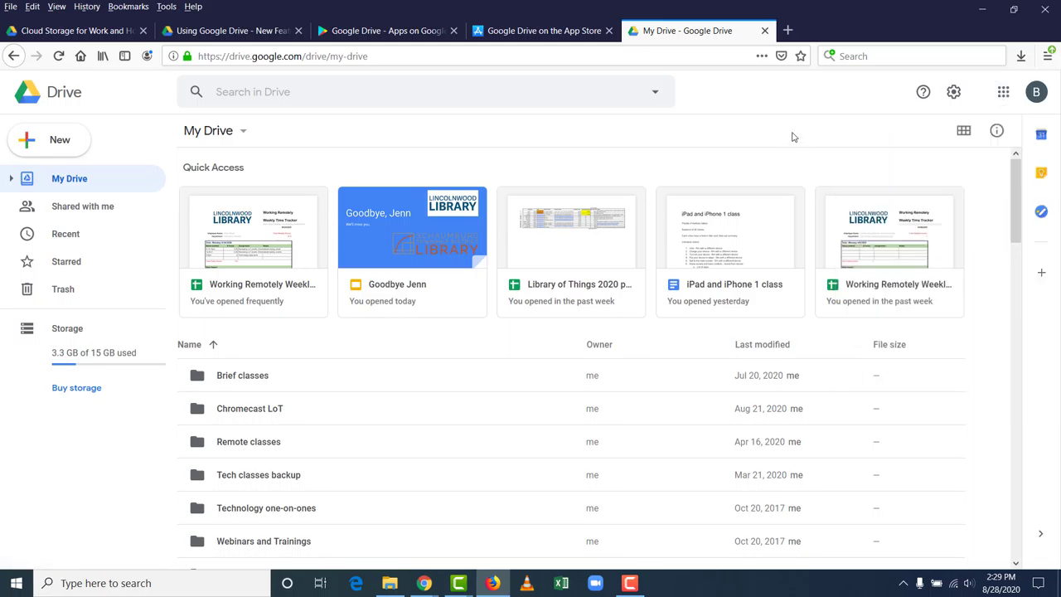
click(55, 149)
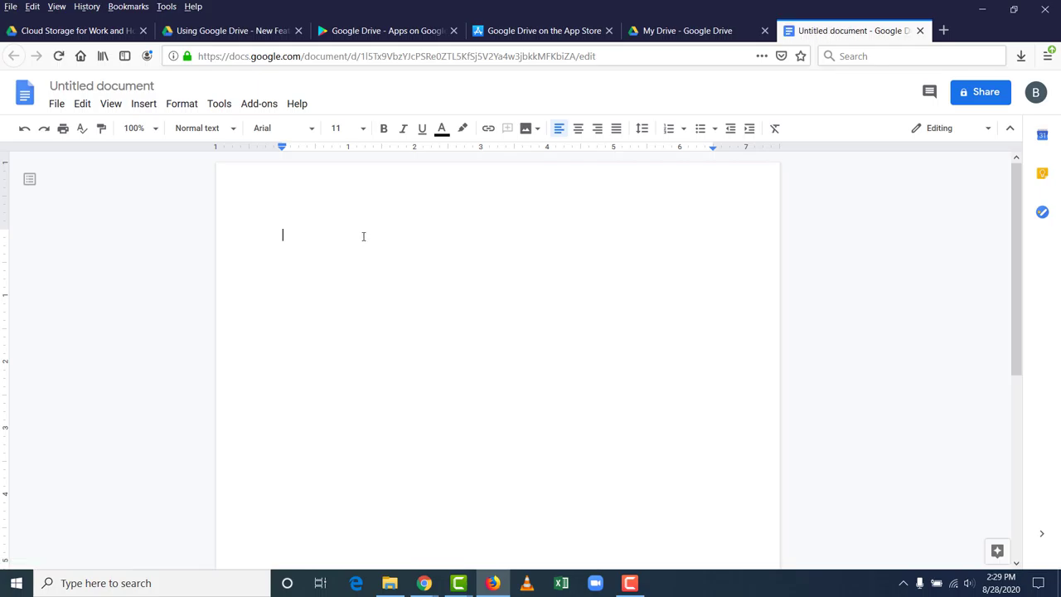
Step: Close the blank document, then create and close a blank spreadsheet and a blank presentation
click(920, 30)
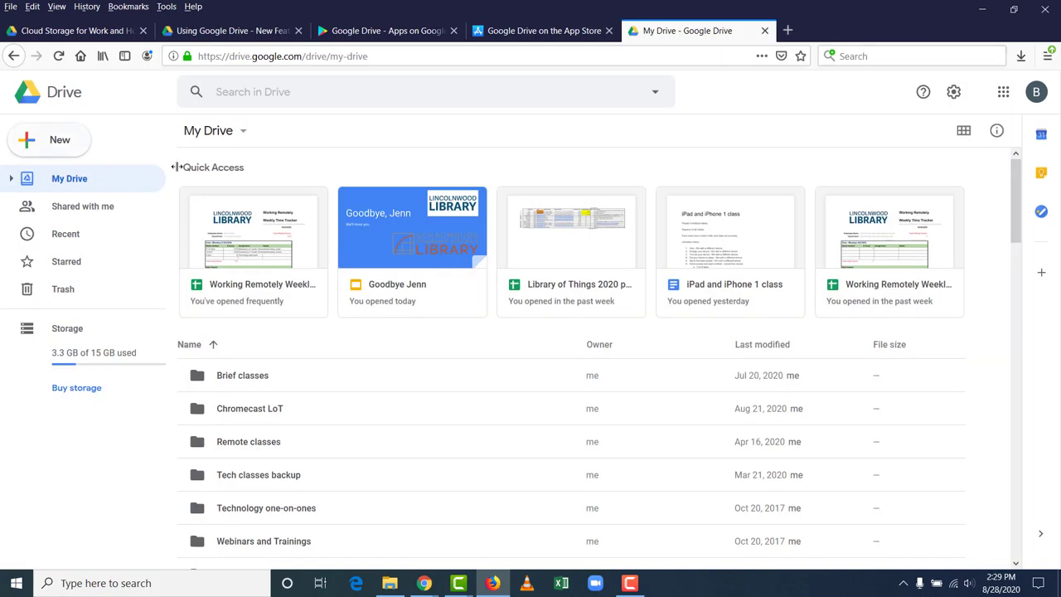
click(83, 153)
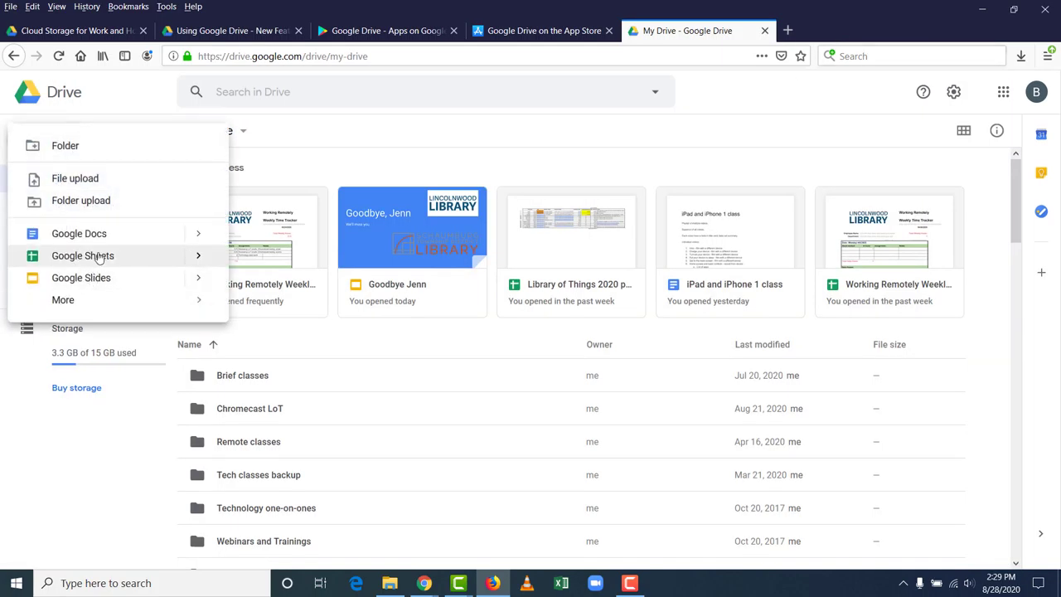
click(194, 261)
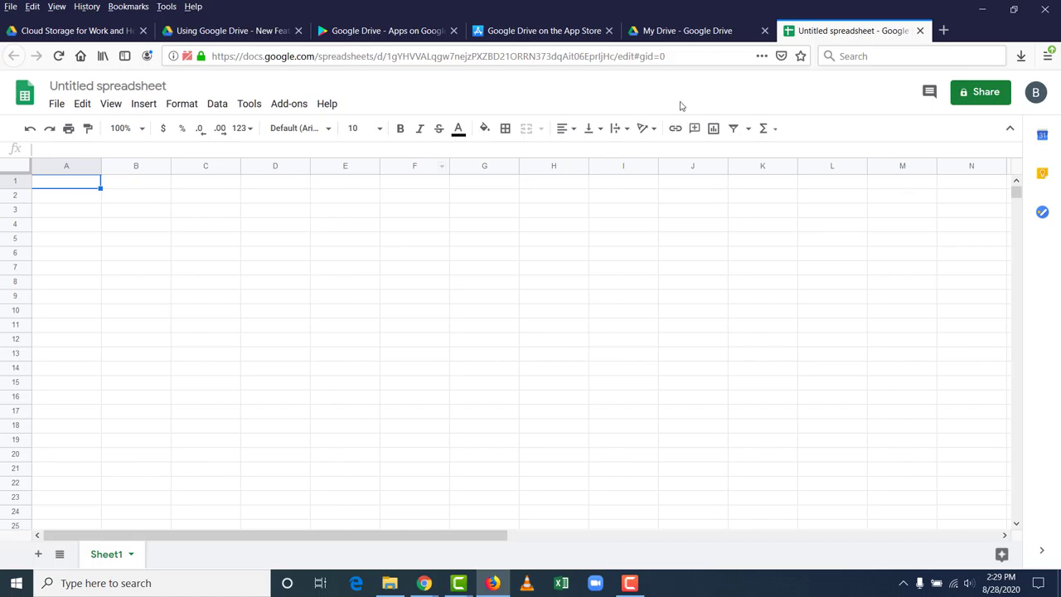
click(920, 30)
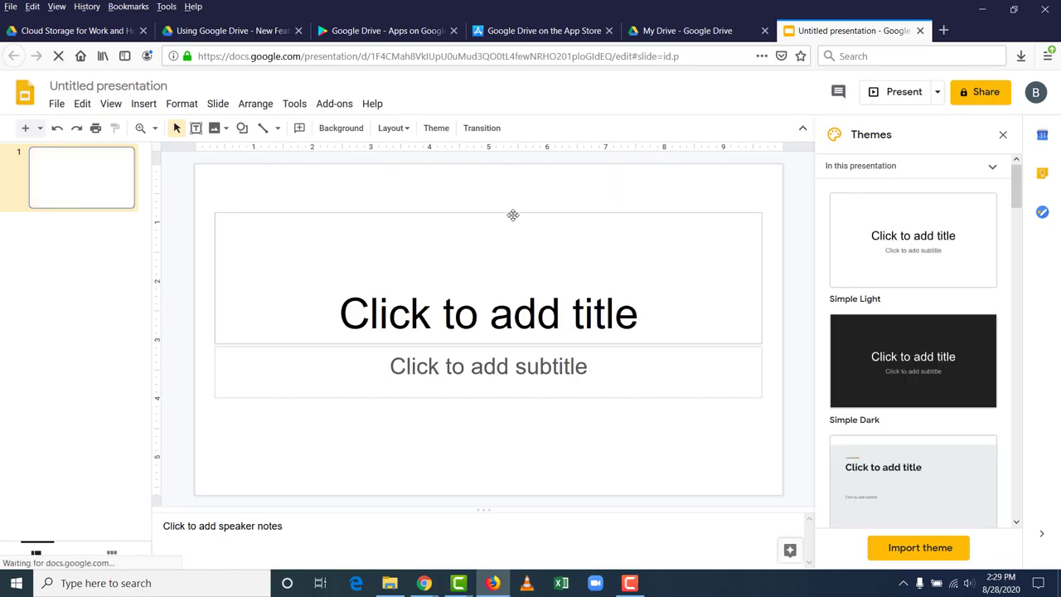
click(919, 31)
scroll(345, 336, down, 2)
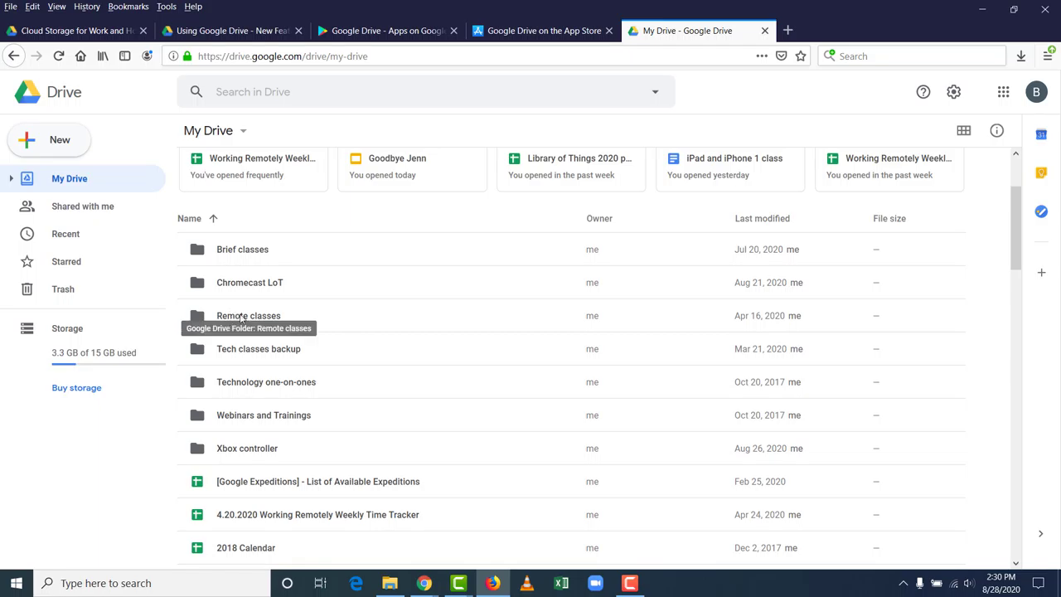
double_click(287, 319)
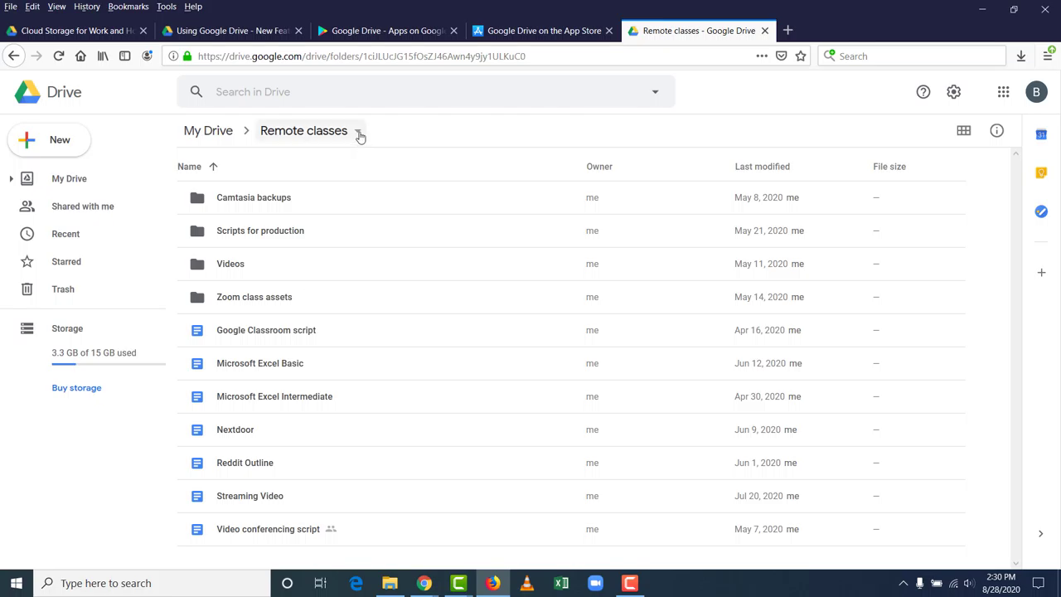
click(194, 135)
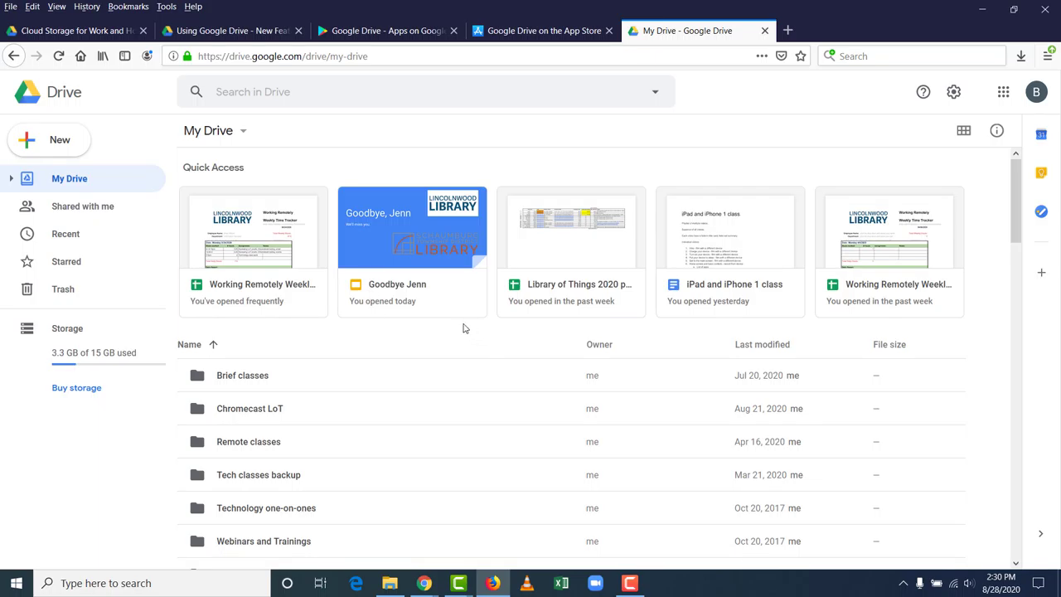
scroll(458, 323, down, 4)
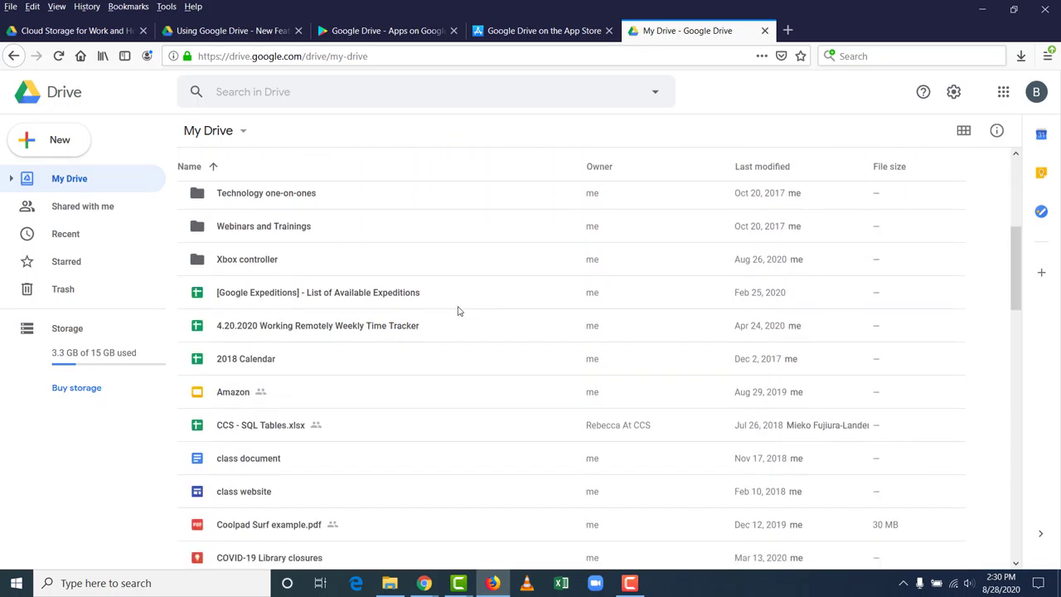
scroll(460, 315, down, 4)
scroll(458, 311, down, 6)
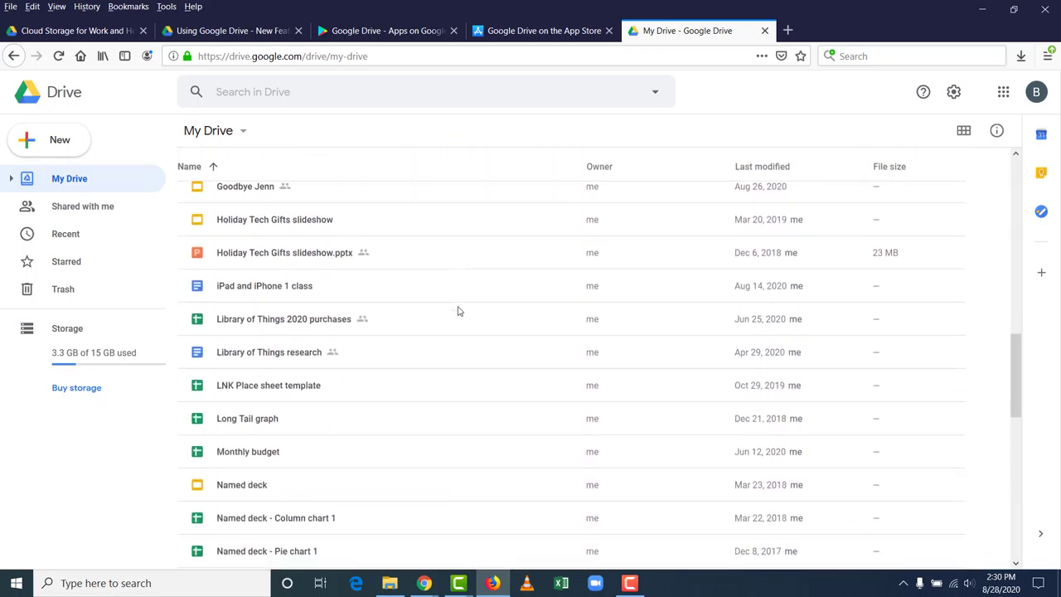
scroll(458, 310, down, 3)
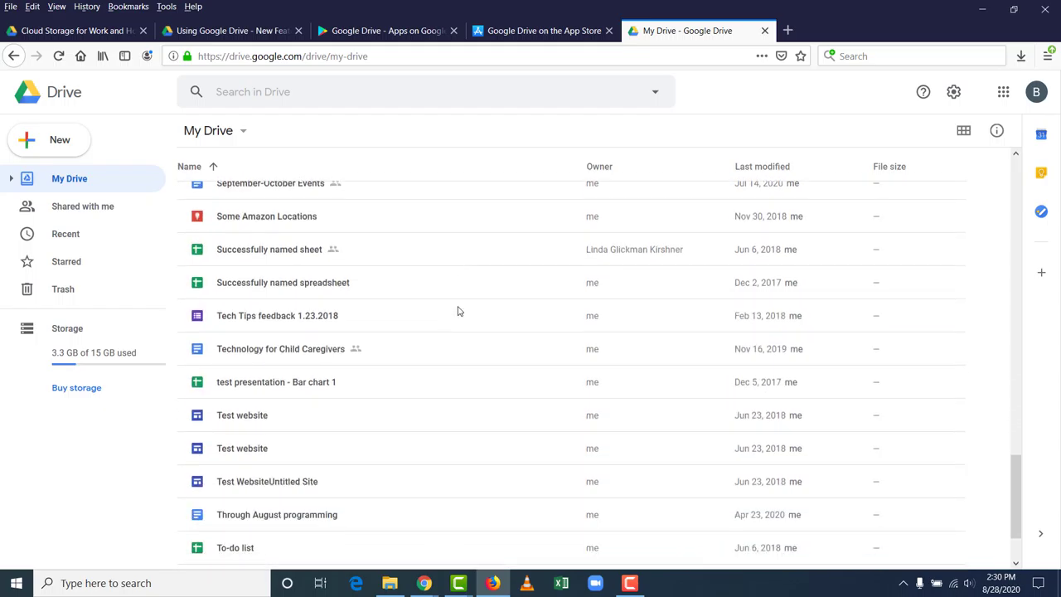
scroll(458, 311, up, 10)
scroll(458, 311, up, 5)
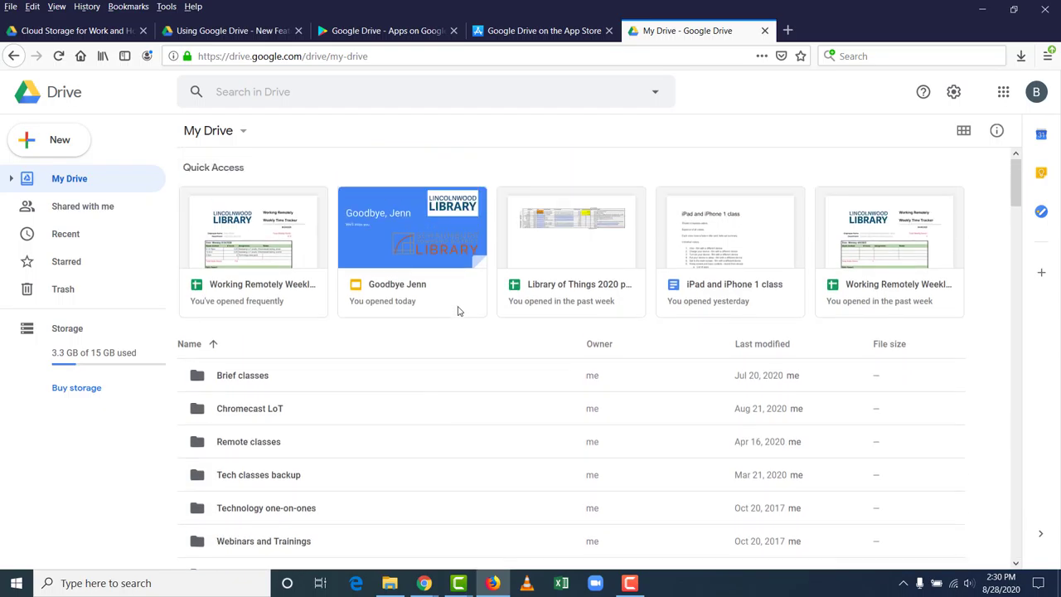
click(332, 93)
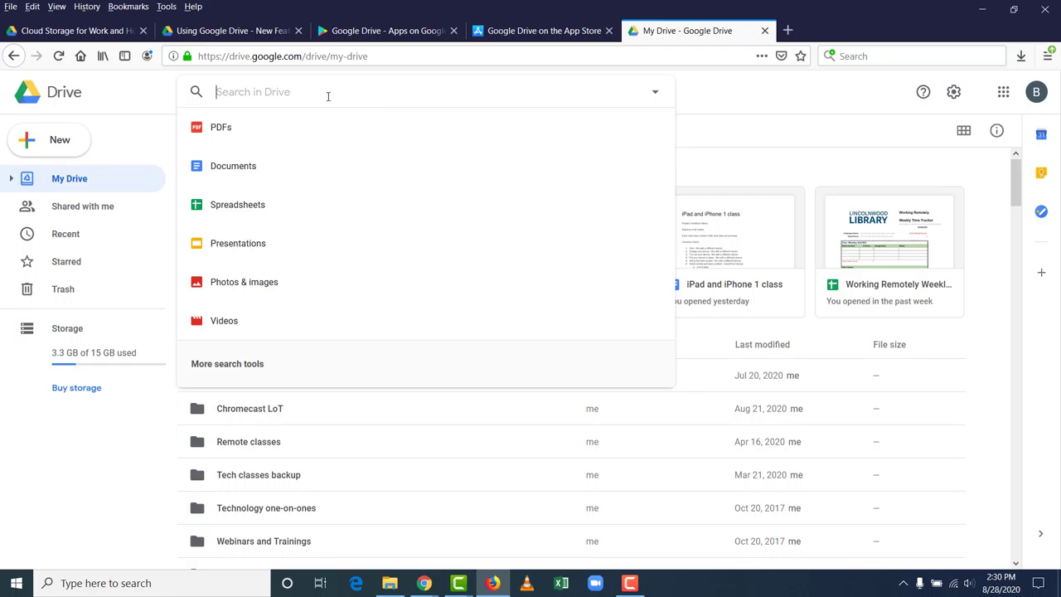
text(libra)
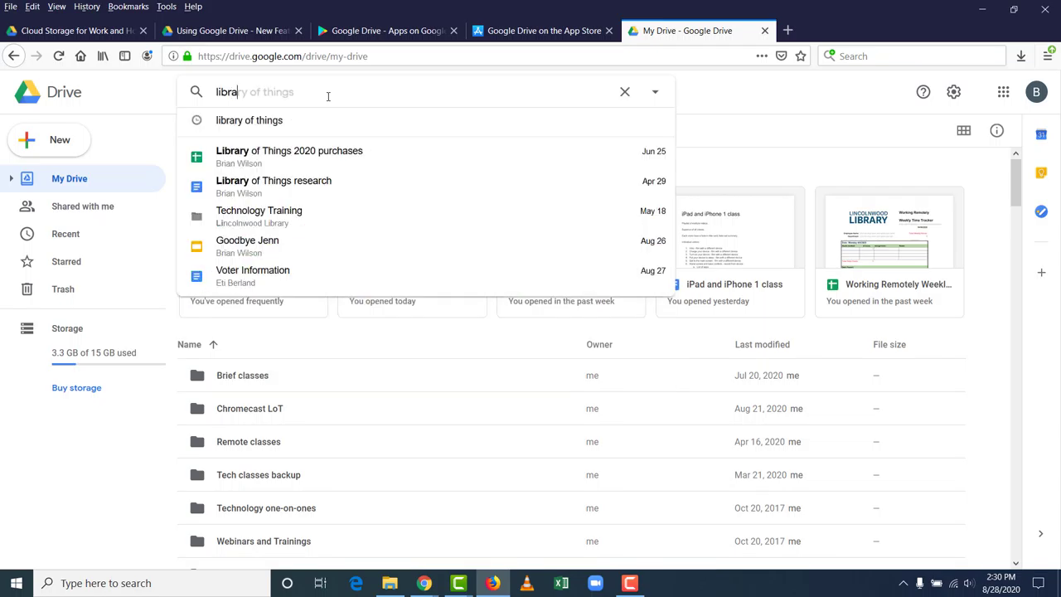
text(ry of things)
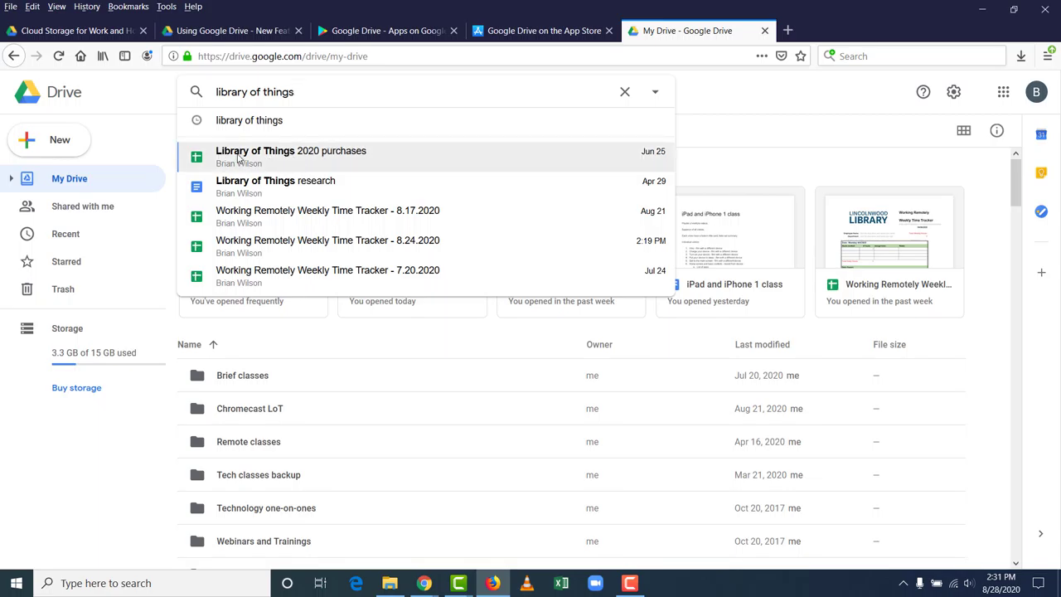
key(BackSpace)
key(BackSpace)
key(BackSpace)
key(BackSpace)
key(BackSpace)
key(BackSpace)
key(BackSpace)
key(BackSpace)
key(BackSpace)
key(BackSpace)
key(BackSpace)
key(BackSpace)
key(BackSpace)
key(BackSpace)
key(BackSpace)
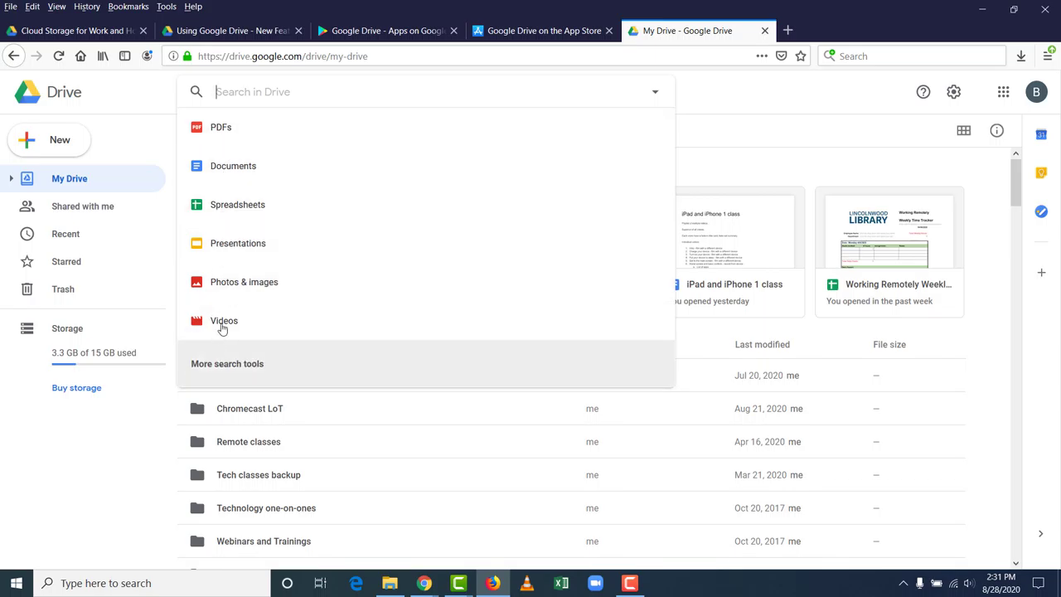
click(231, 132)
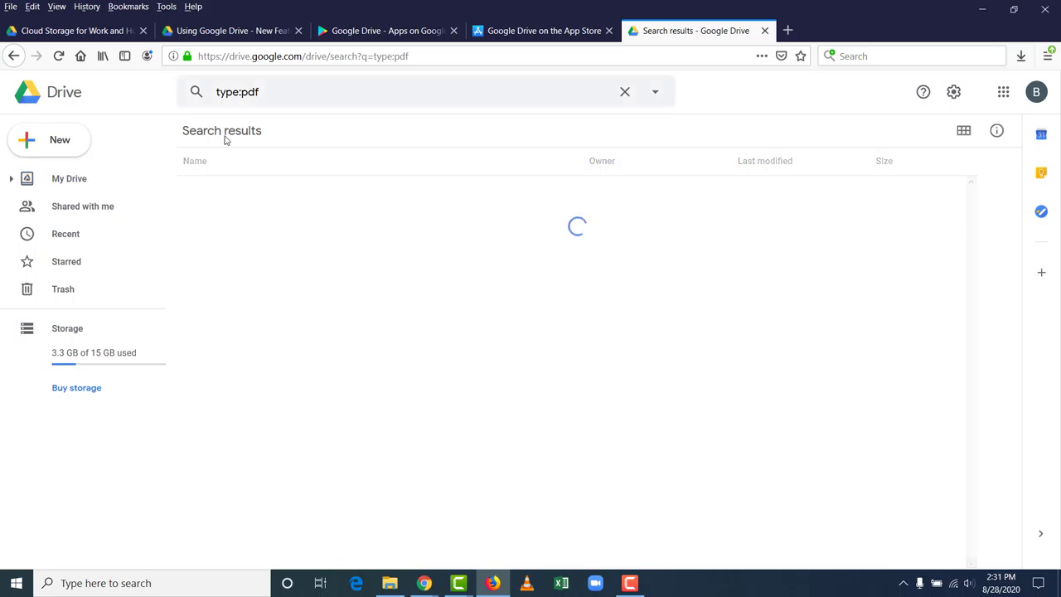
click(14, 56)
click(302, 92)
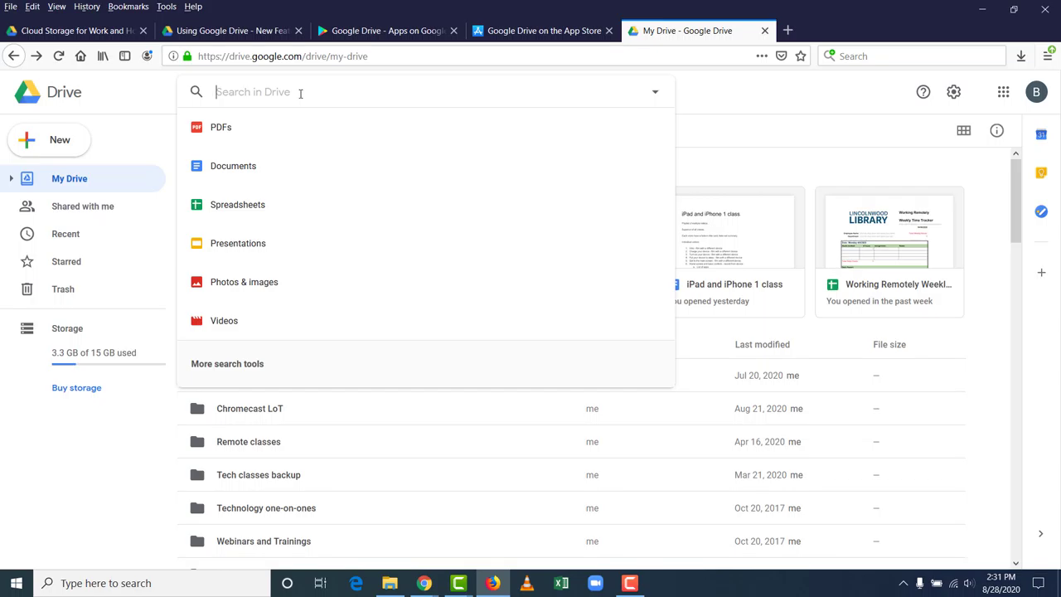
text(roku)
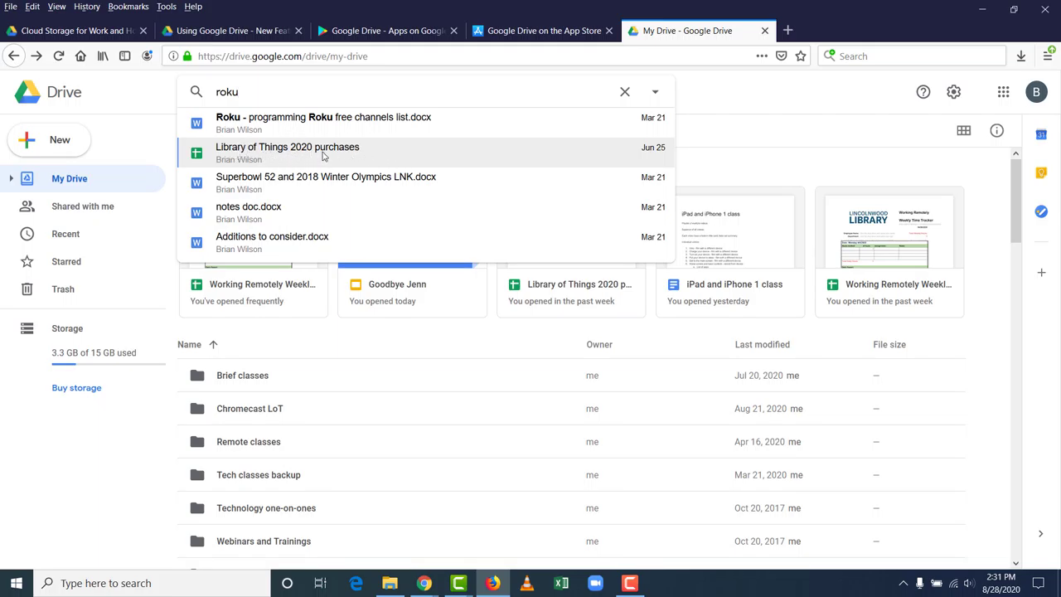
key(Up)
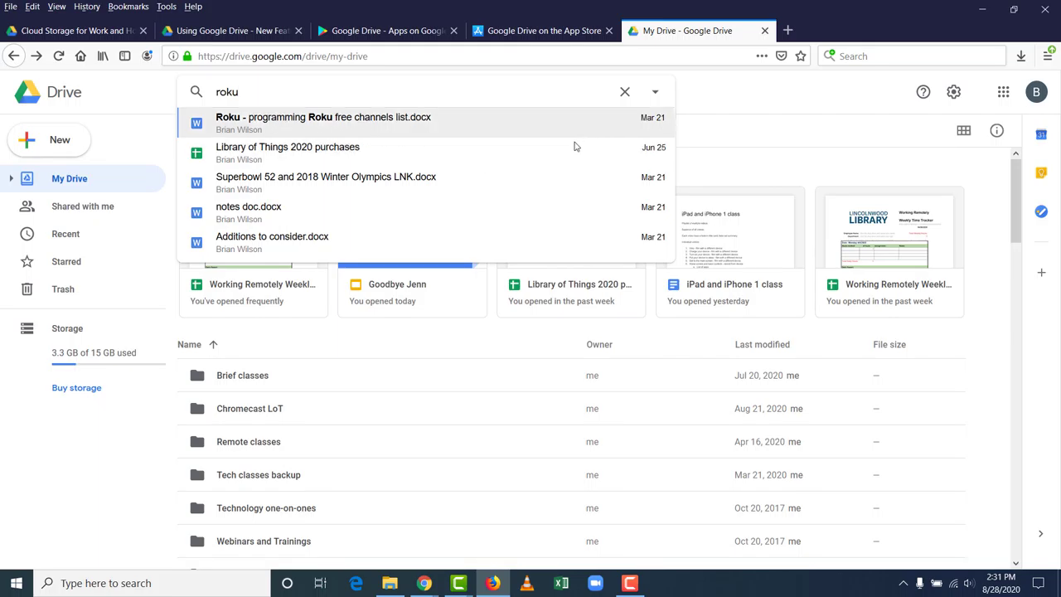
click(626, 93)
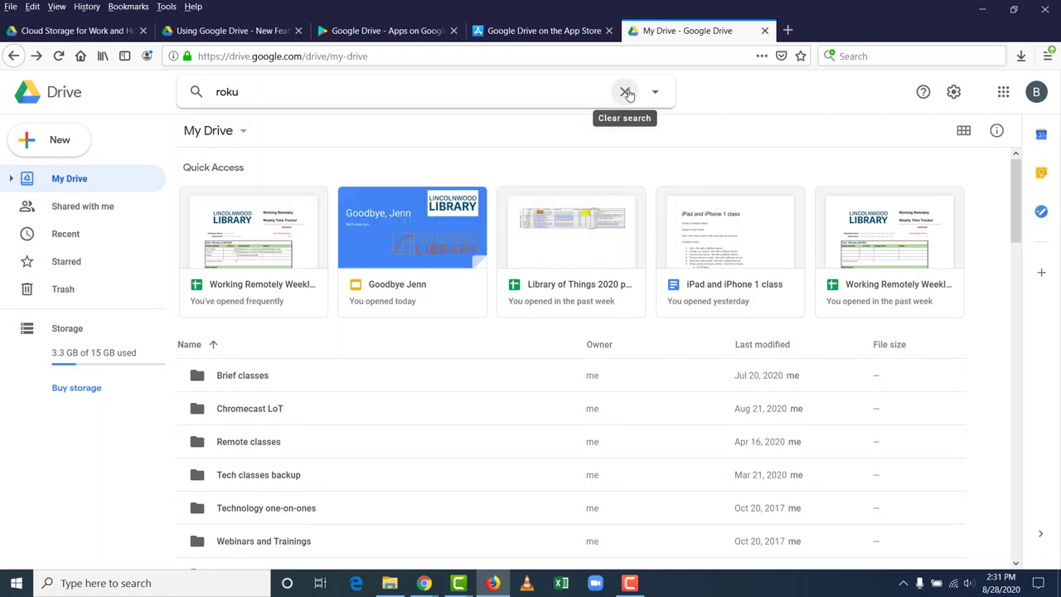
click(626, 93)
click(775, 121)
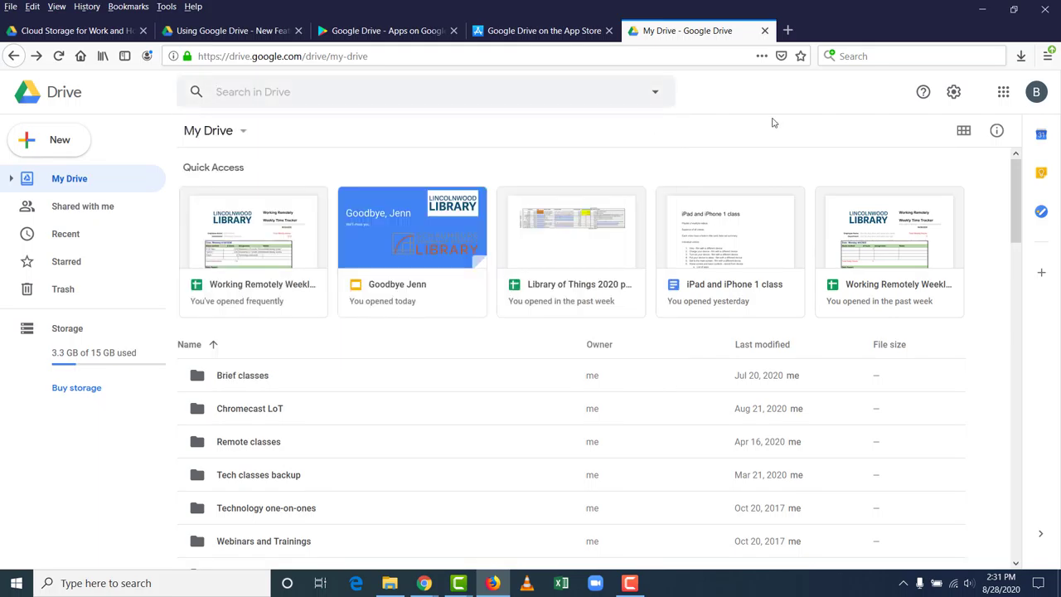
Step: Browse the Shared with me, Recent, Starred and Trash views, then return to My Drive
click(82, 209)
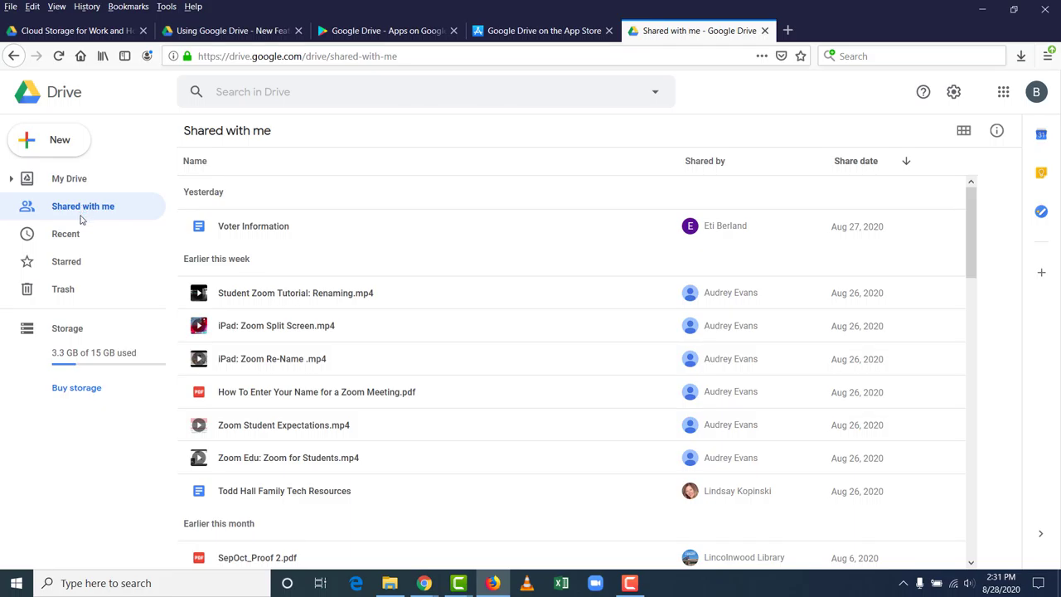
click(75, 237)
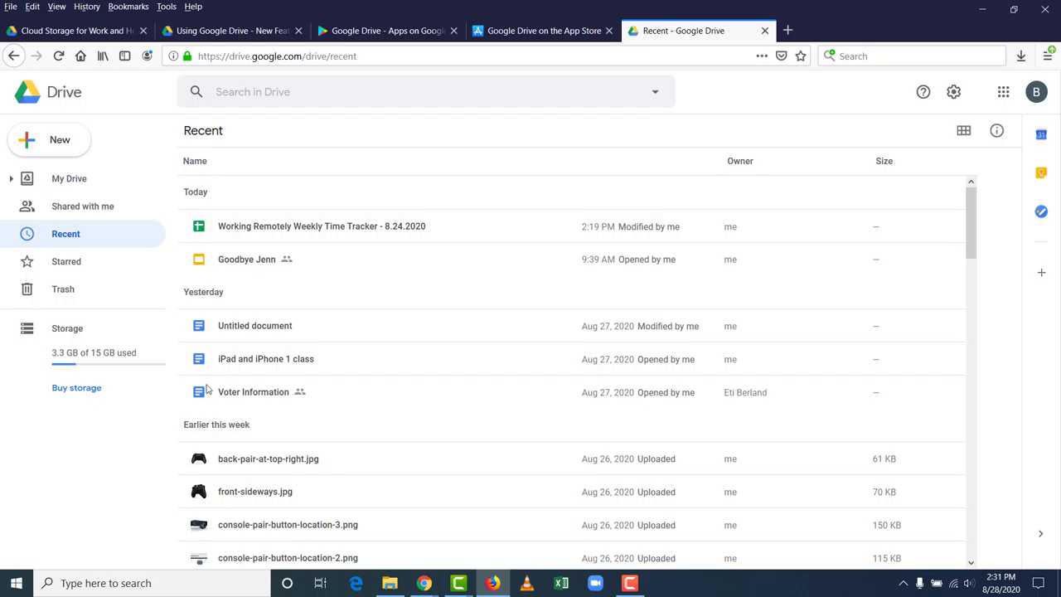
click(79, 268)
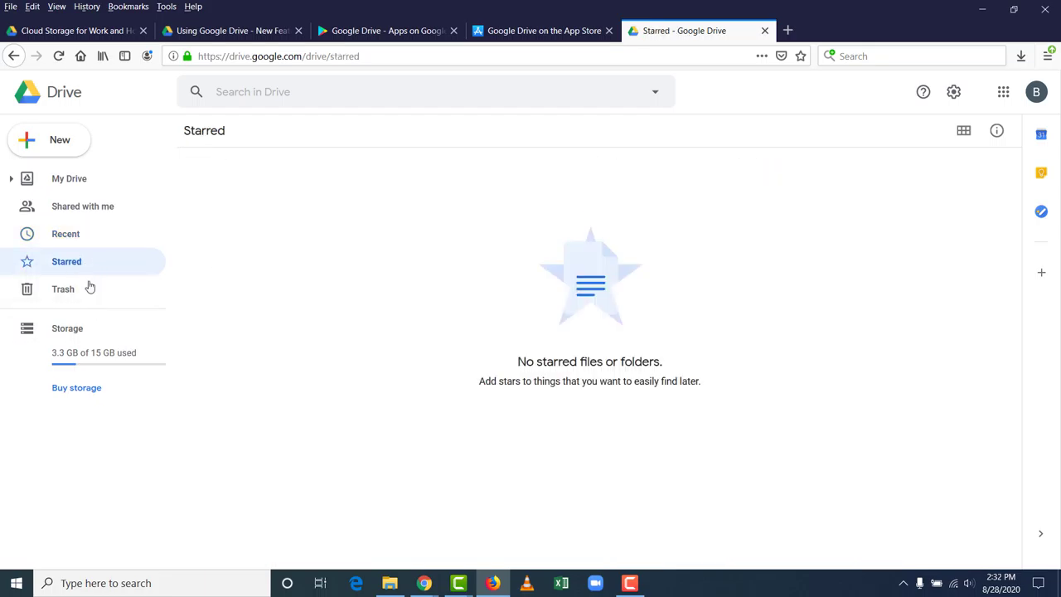
click(87, 288)
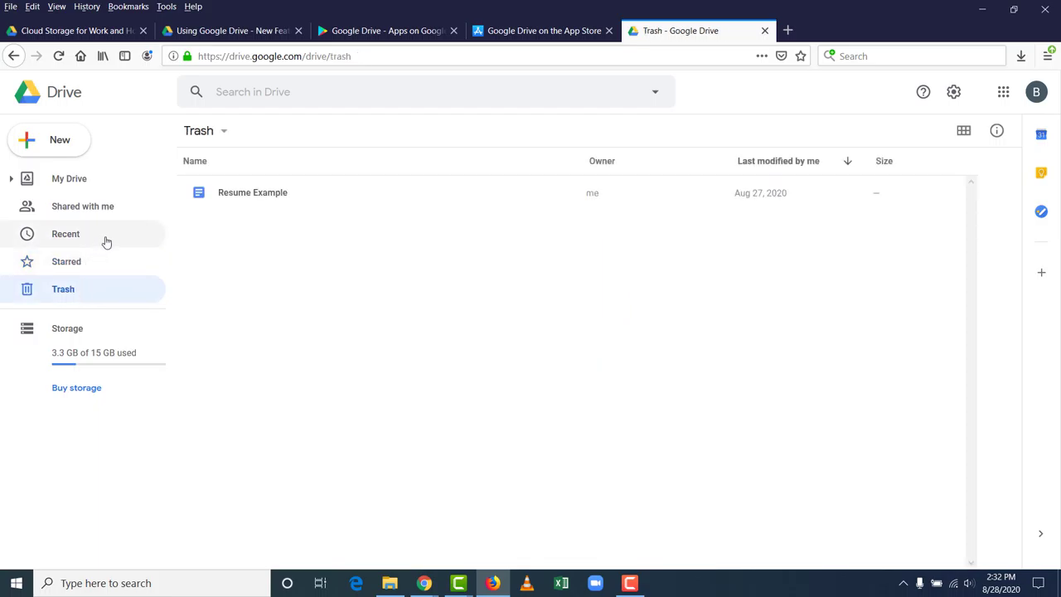
click(73, 184)
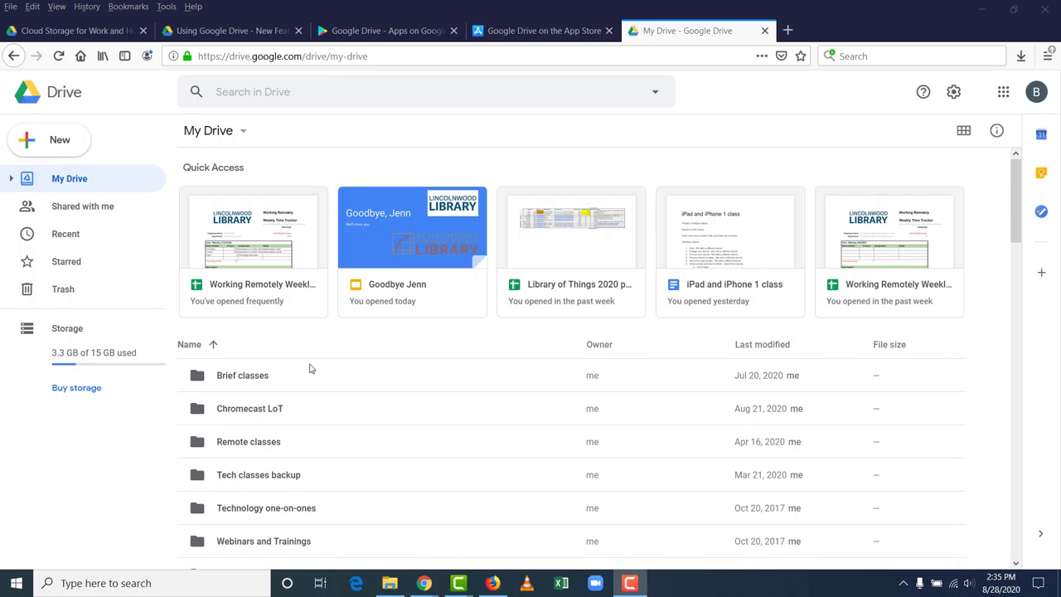
click(65, 141)
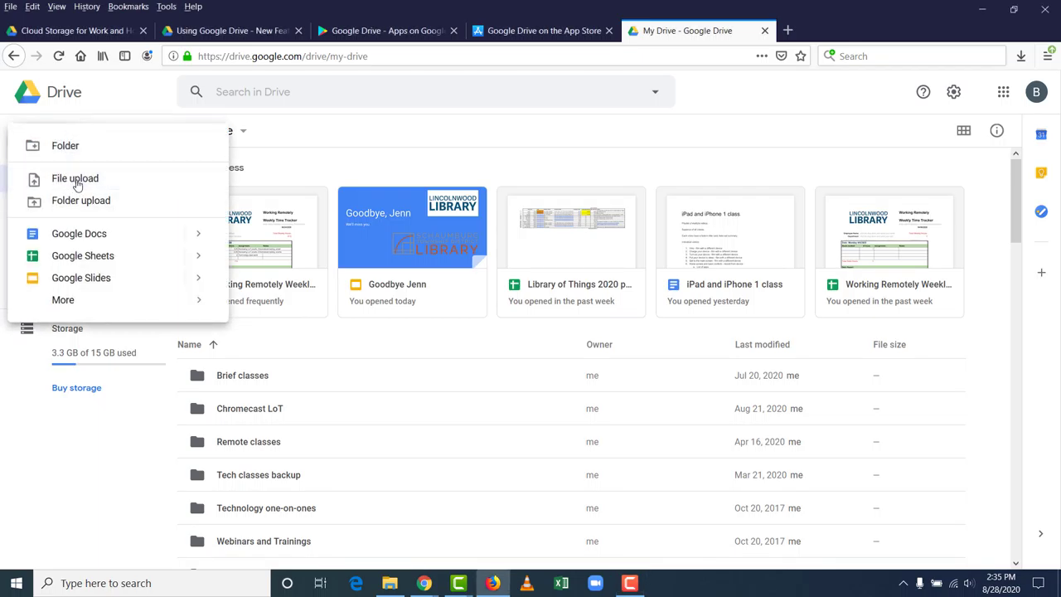
Step: Upload Example document.docx from the Desktop into My Drive and dismiss the completion notice
click(76, 182)
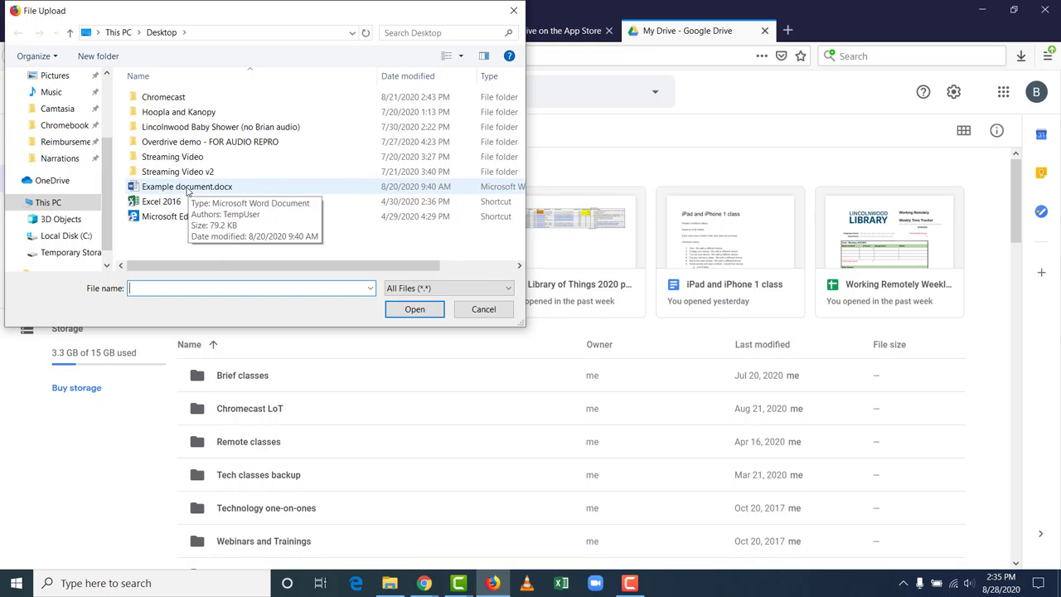
click(188, 189)
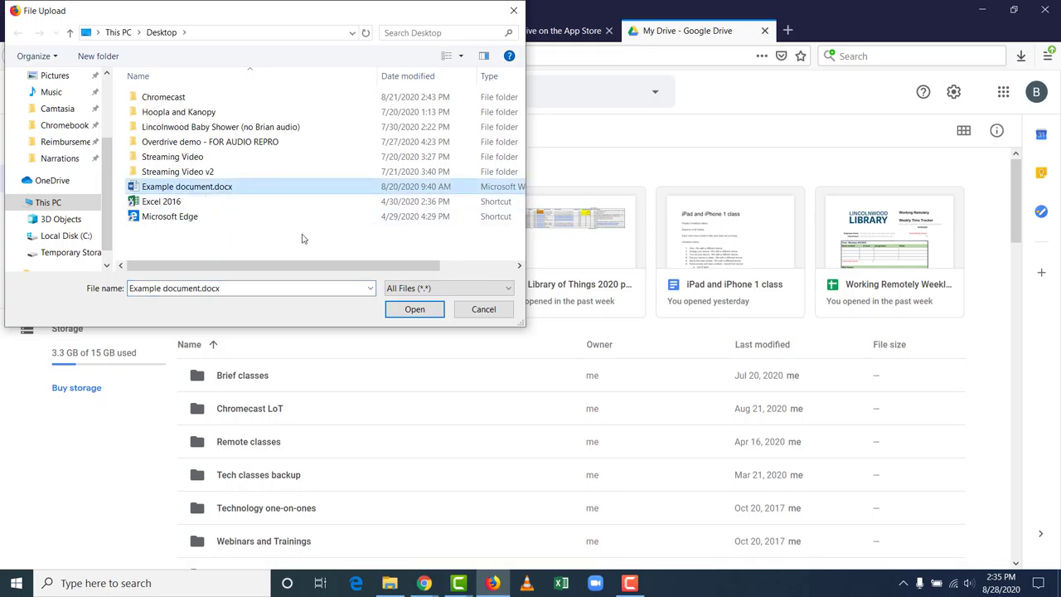
click(419, 311)
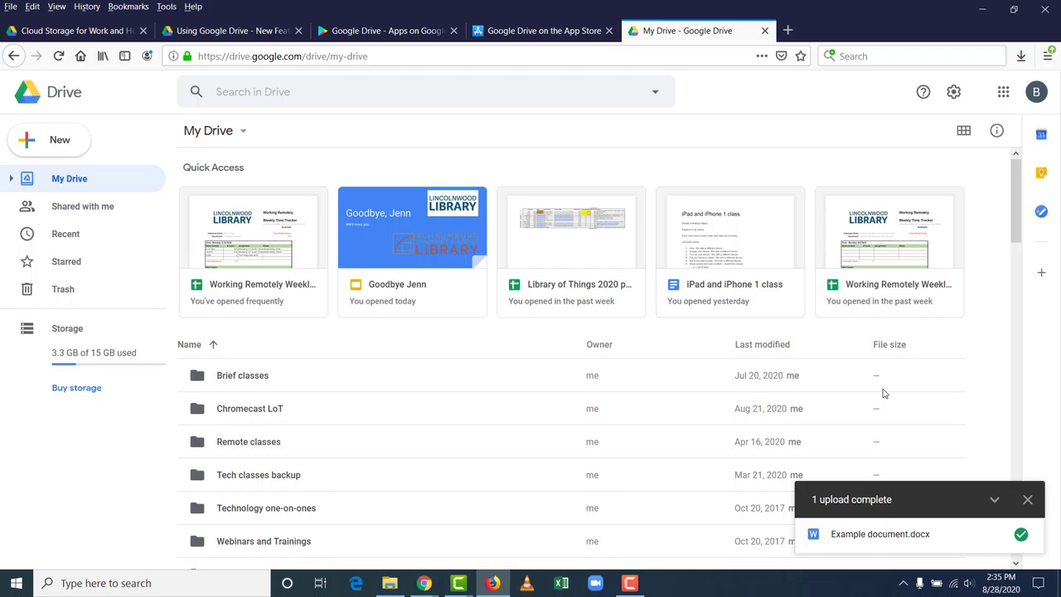
click(1028, 500)
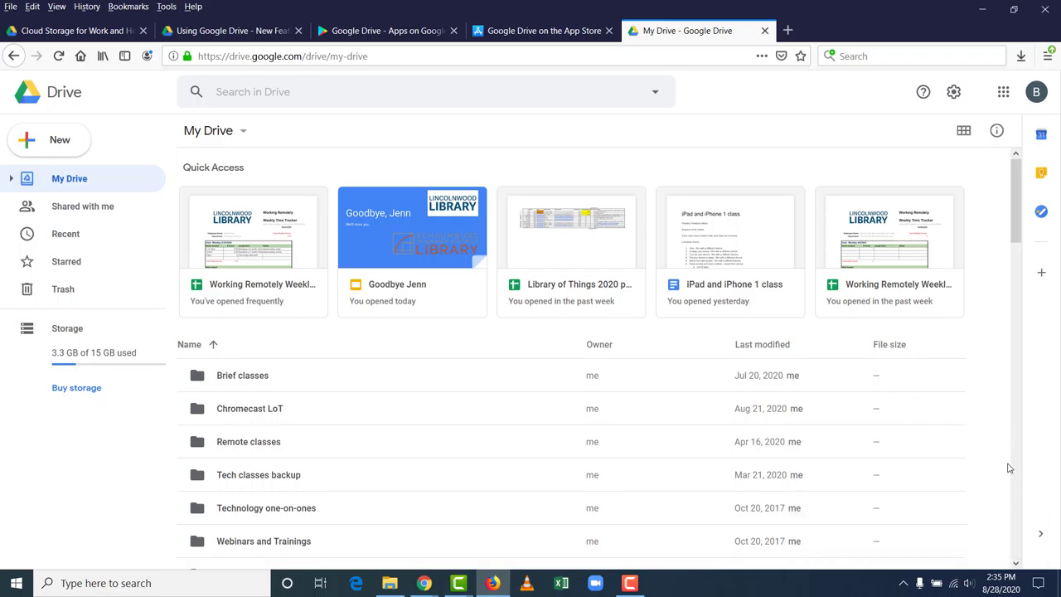
Step: Search Drive for 'example document' and select Example document.docx in the results
click(322, 95)
text(e)
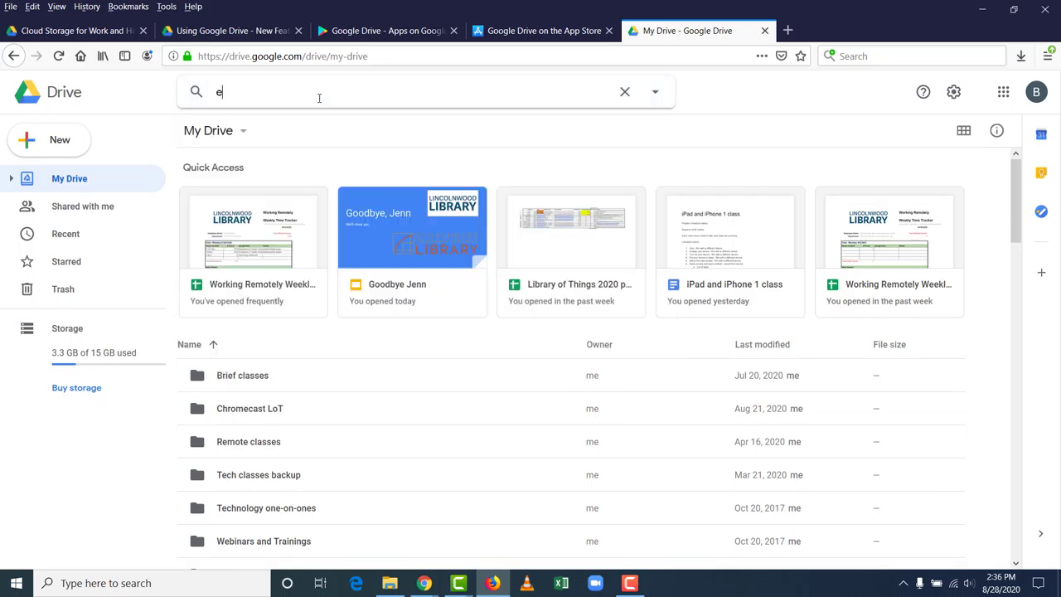
text(xample document)
key(Return)
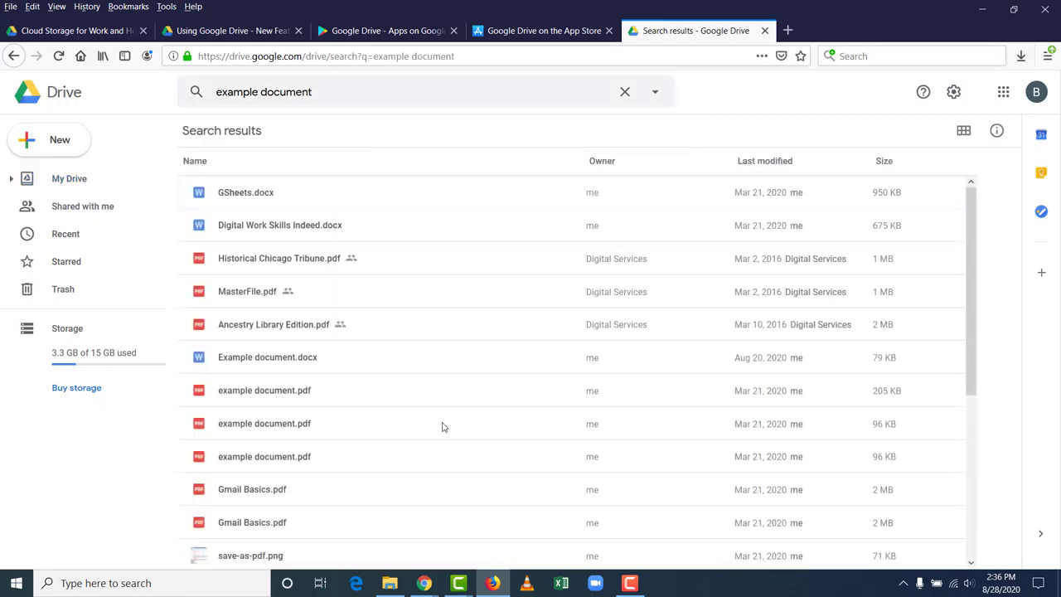
click(438, 357)
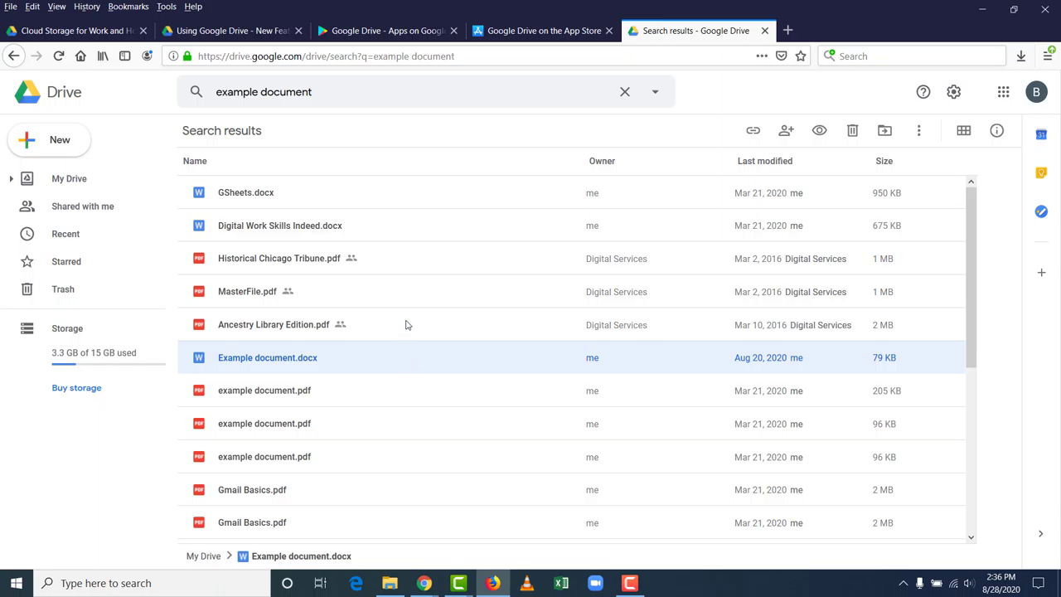
click(406, 325)
click(393, 352)
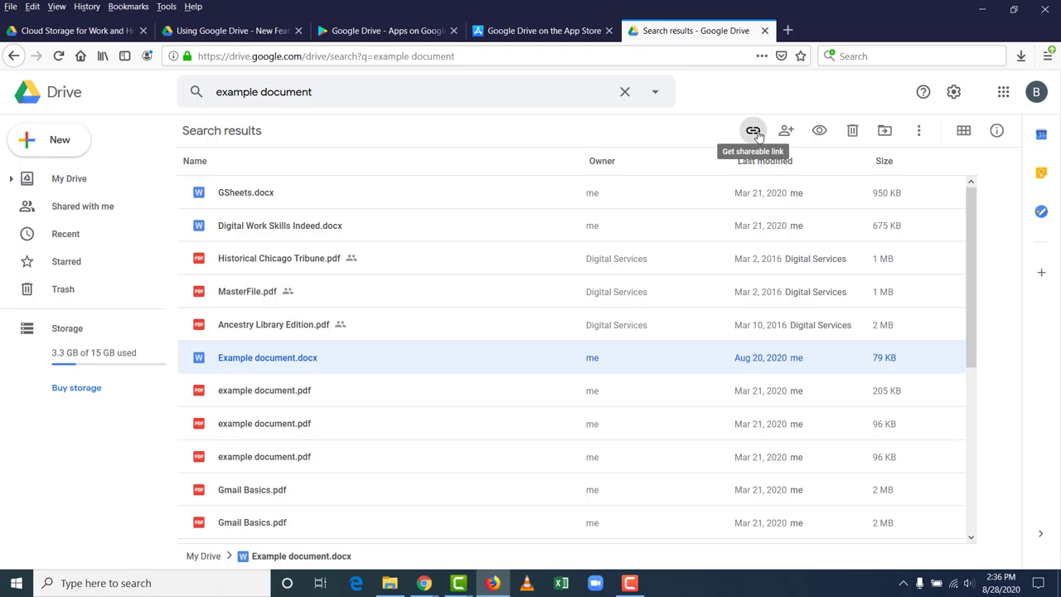
Step: Browse My Drive in the Move to panel, cancel, then open the file's More actions menu
click(885, 132)
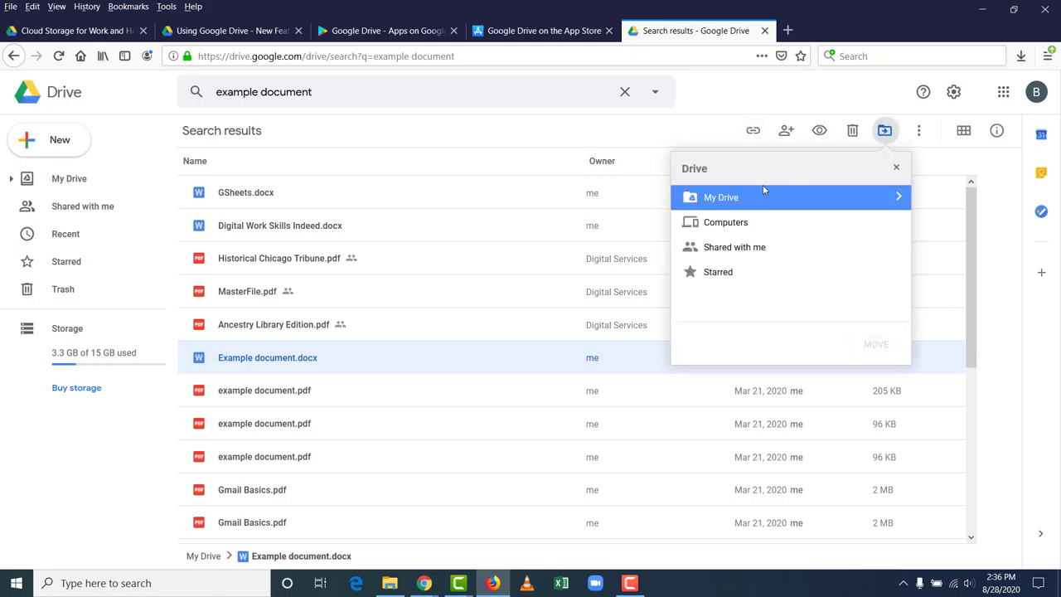
click(899, 197)
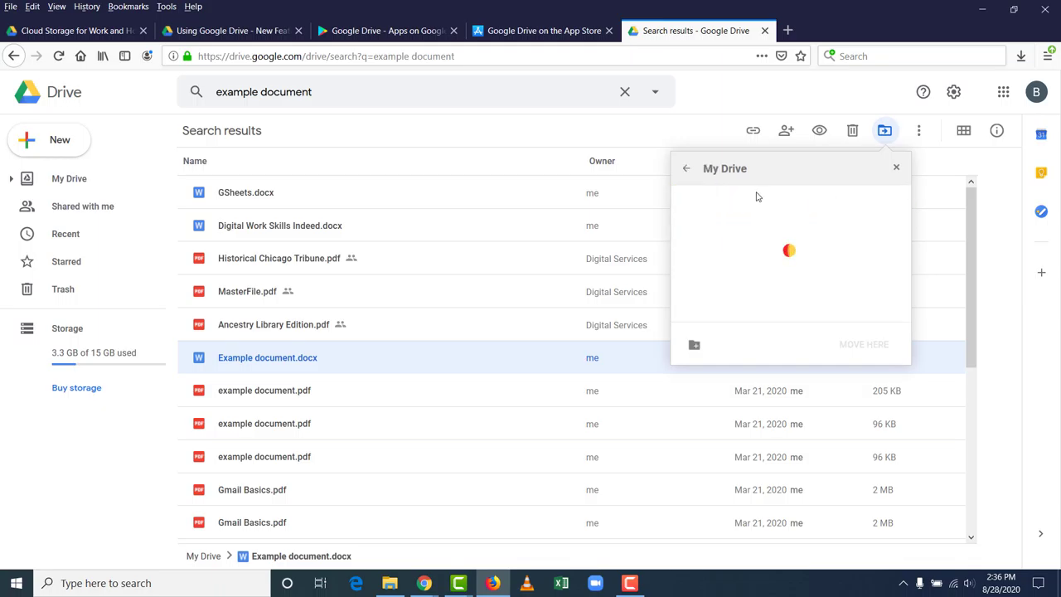
scroll(754, 278, down, 5)
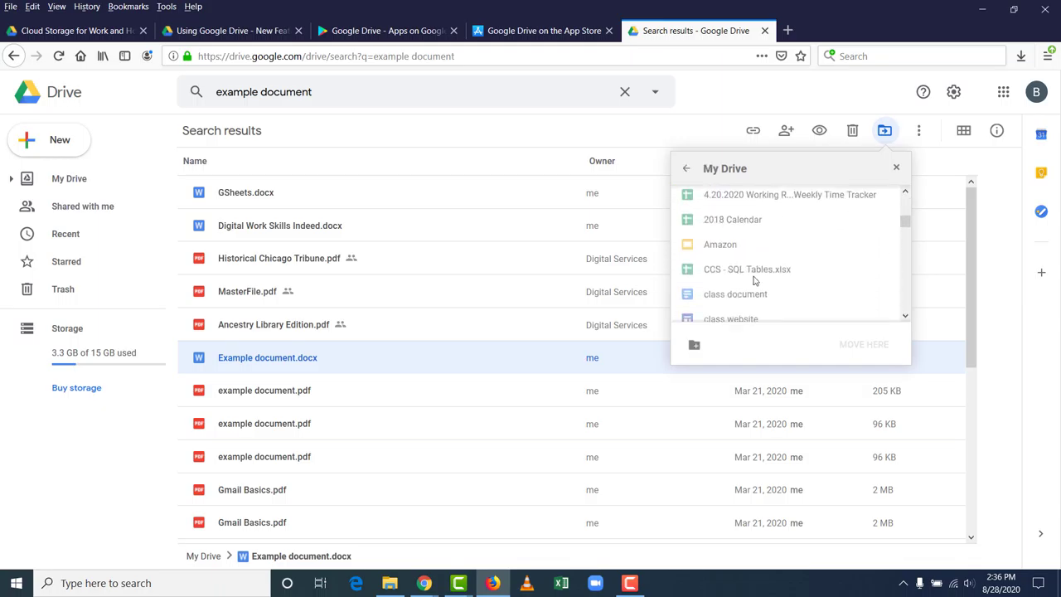
scroll(754, 280, up, 5)
click(896, 168)
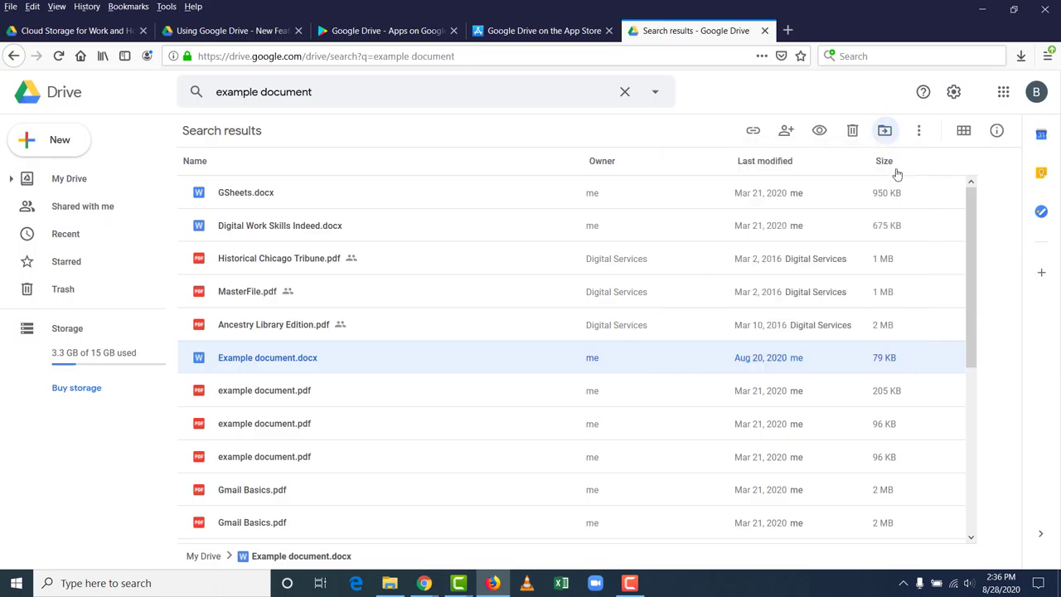
click(920, 131)
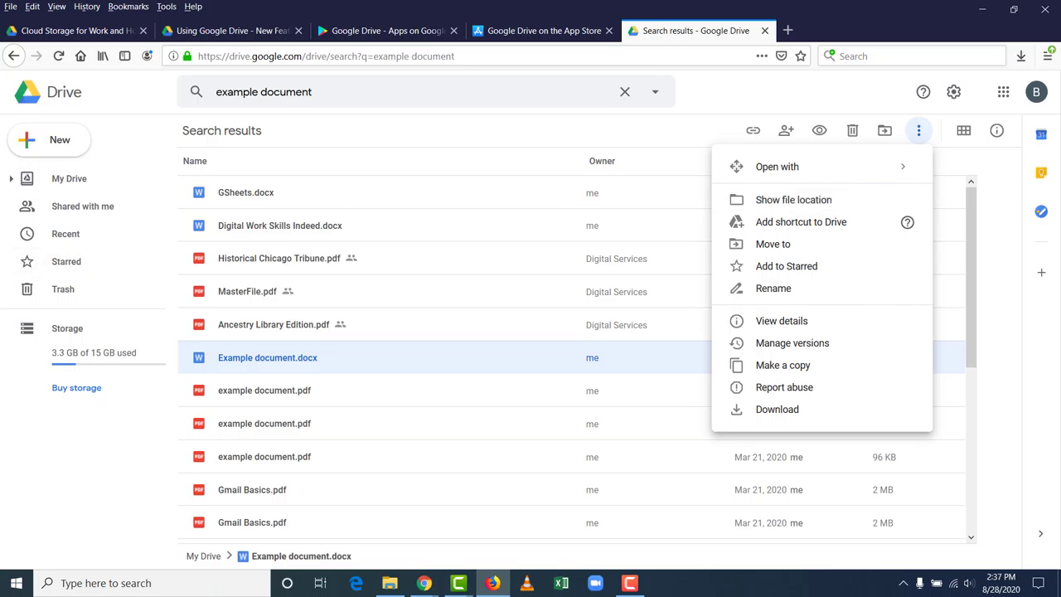
Step: Close the file menu, cycle through the Drive tabs, then open the apps grid and account panel
click(365, 422)
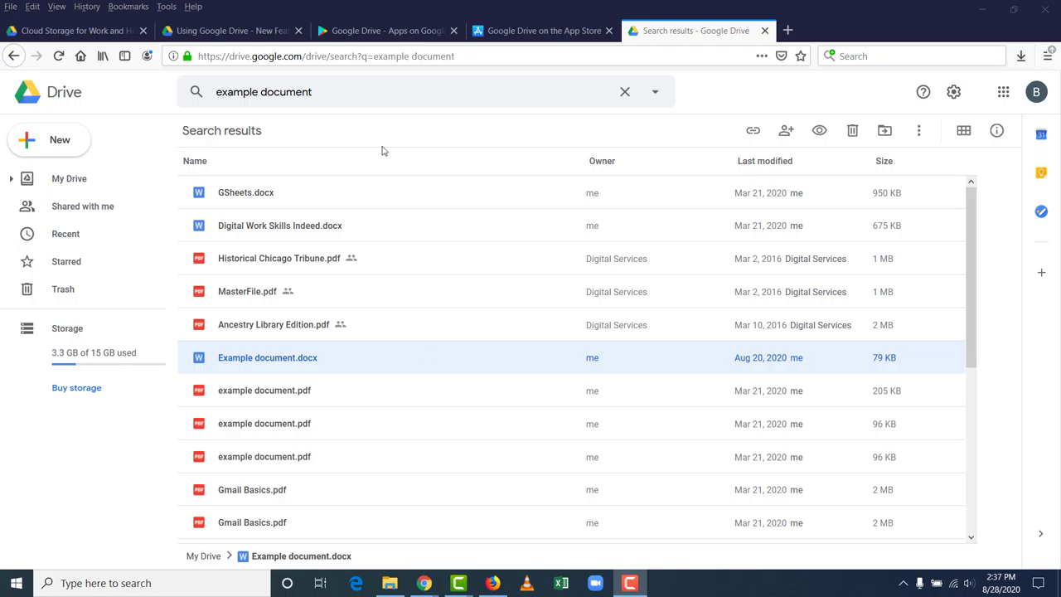
click(402, 27)
click(274, 34)
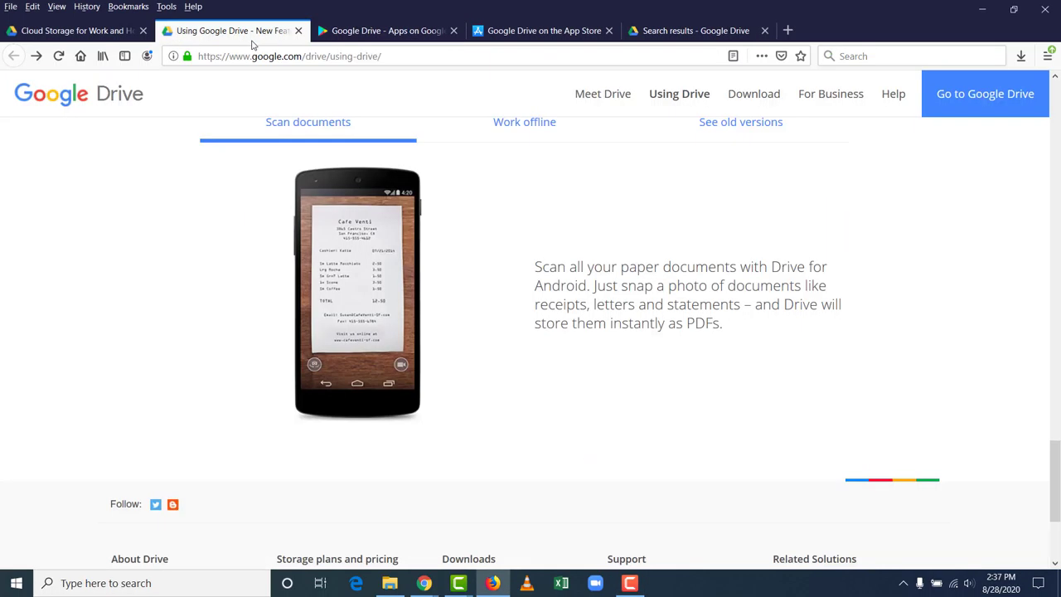
click(649, 33)
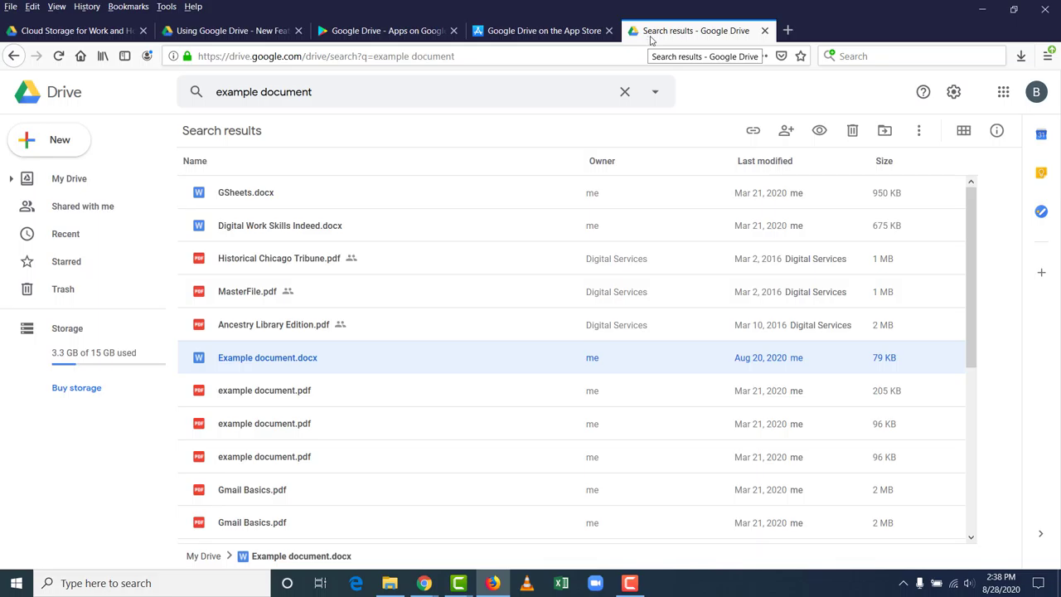
click(1001, 94)
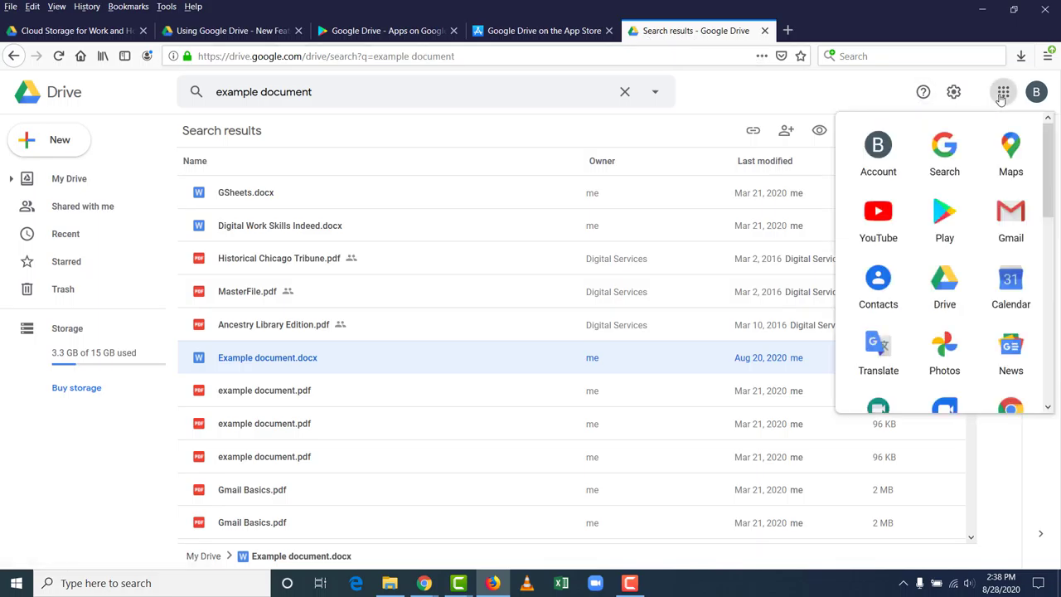
click(1036, 92)
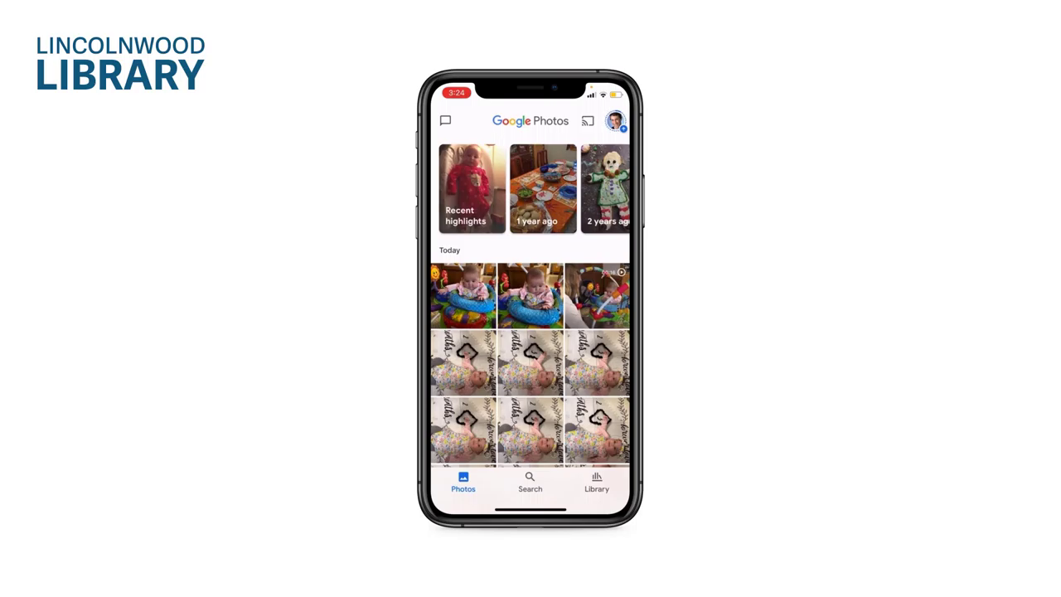
Step: Search the Google Photos library for 'downtown chicago'
scroll(530, 286, down, 10)
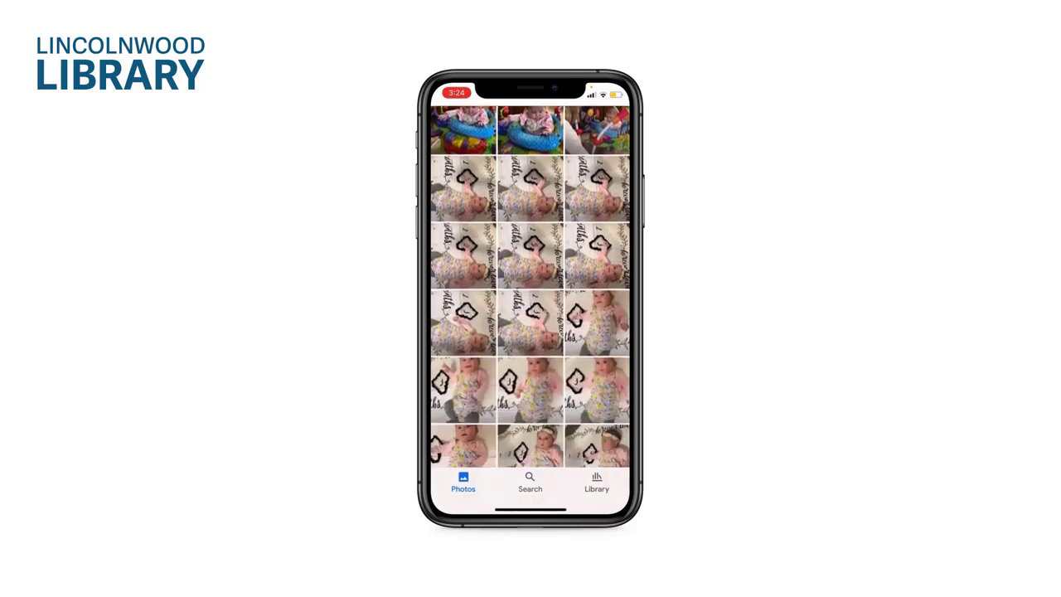
scroll(529, 286, up, 10)
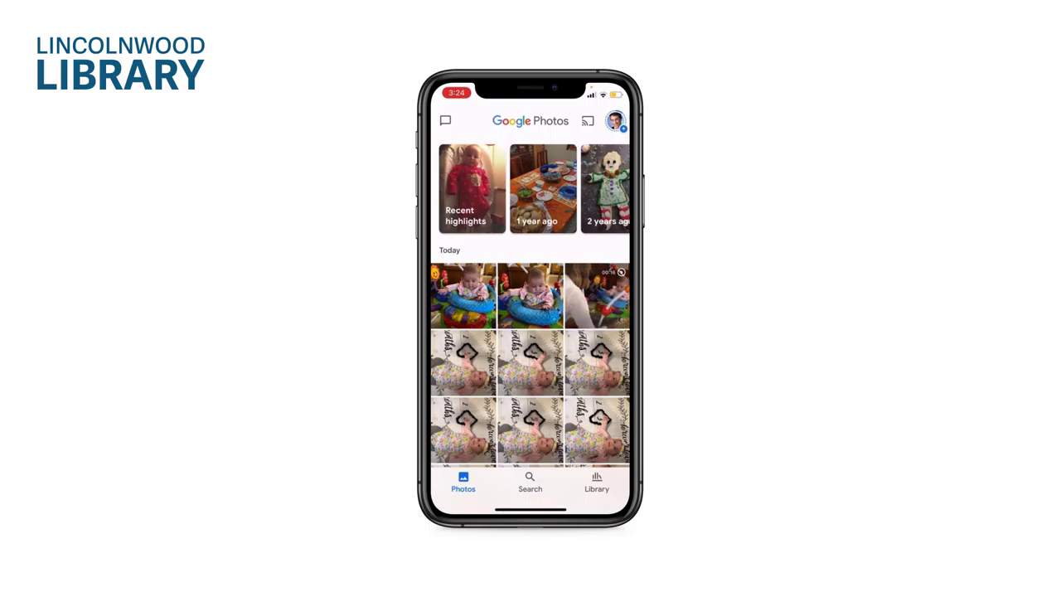
click(615, 121)
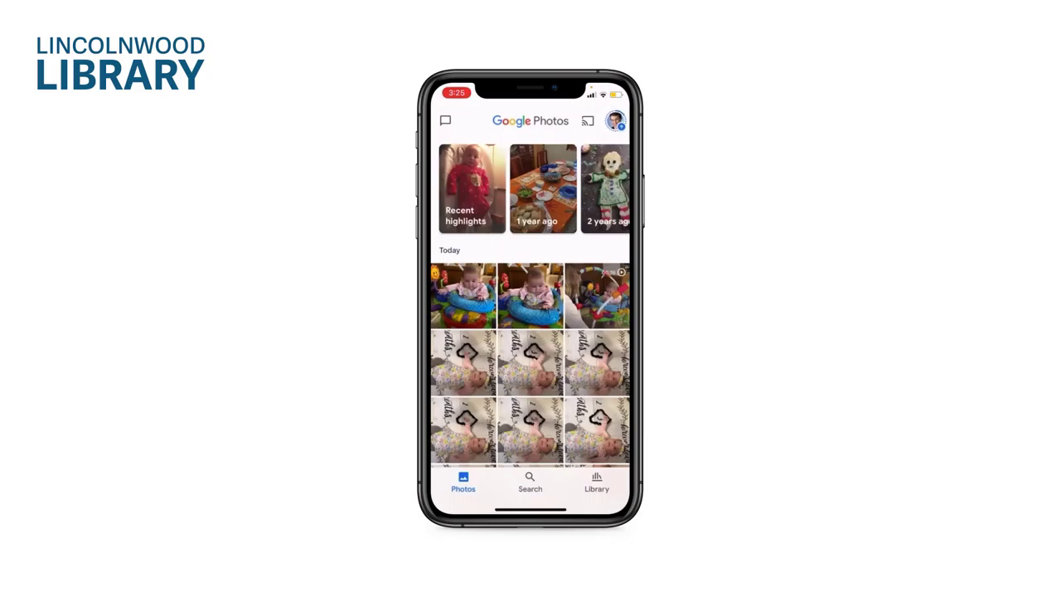
click(529, 481)
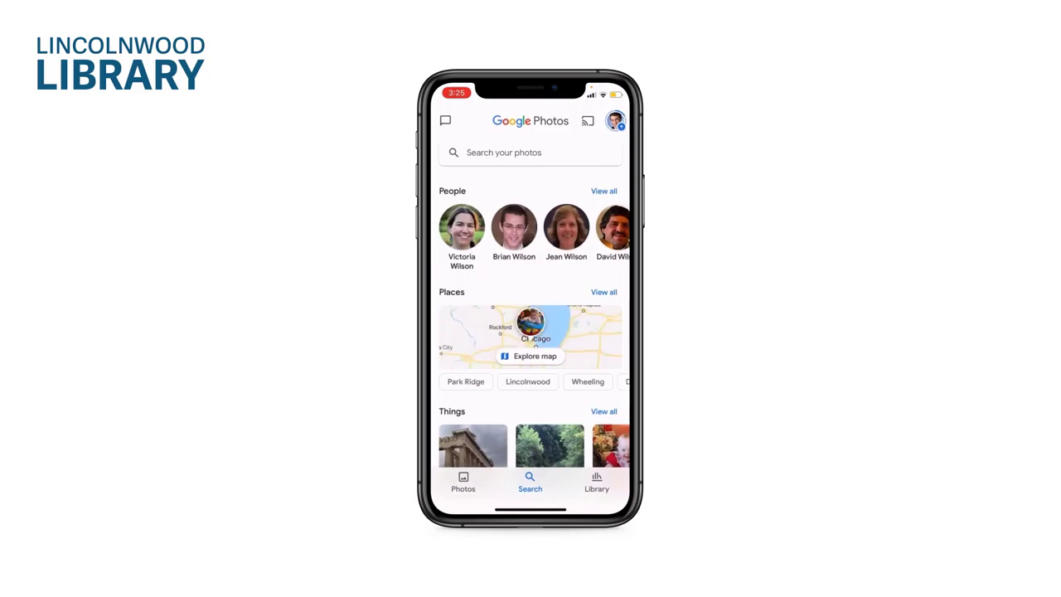
scroll(530, 314, down, 5)
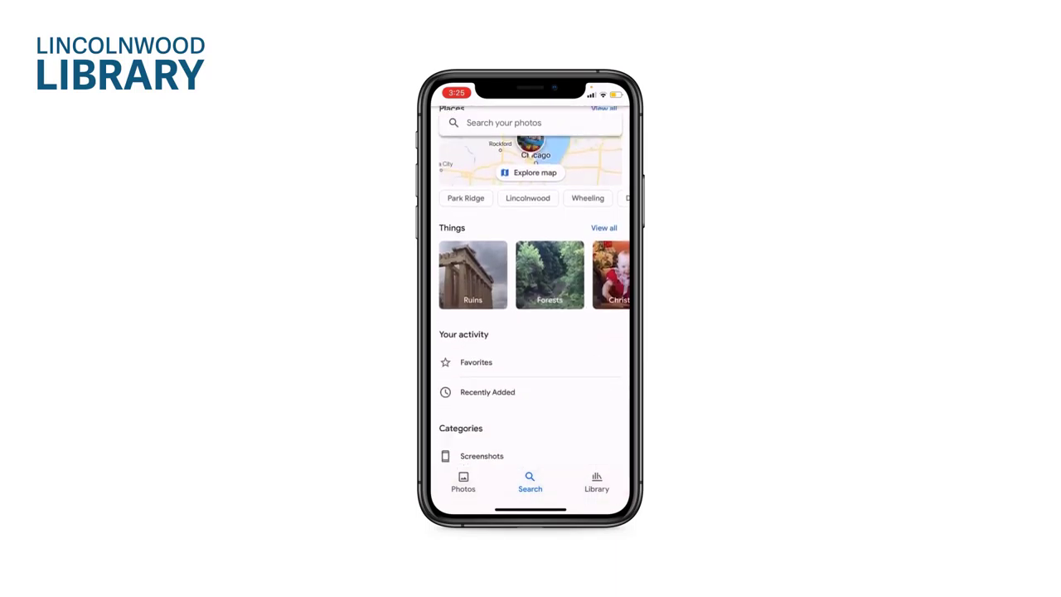
scroll(529, 314, up, 5)
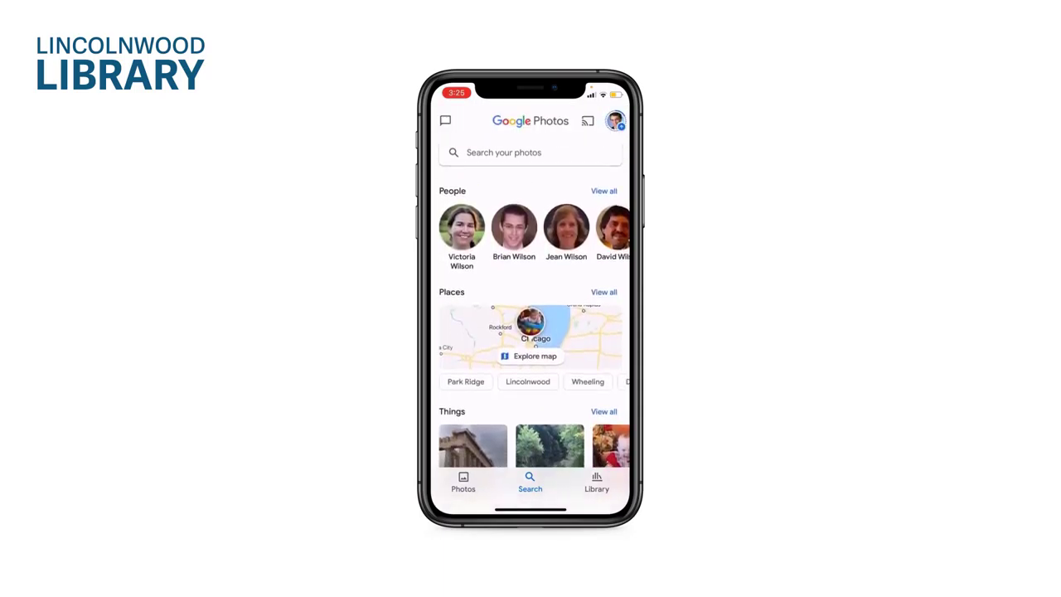
click(505, 151)
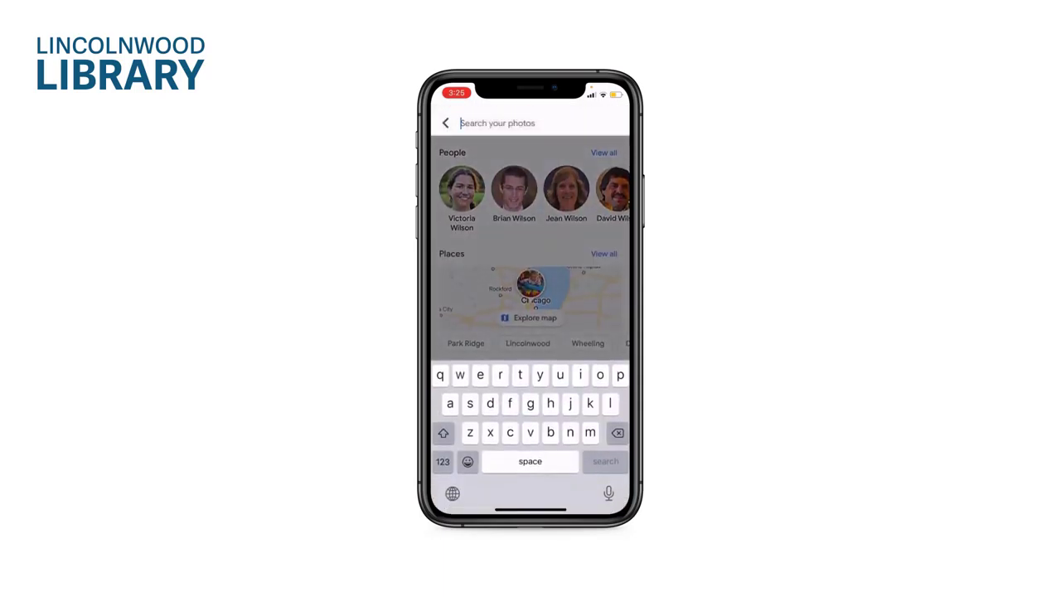
text(downtown)
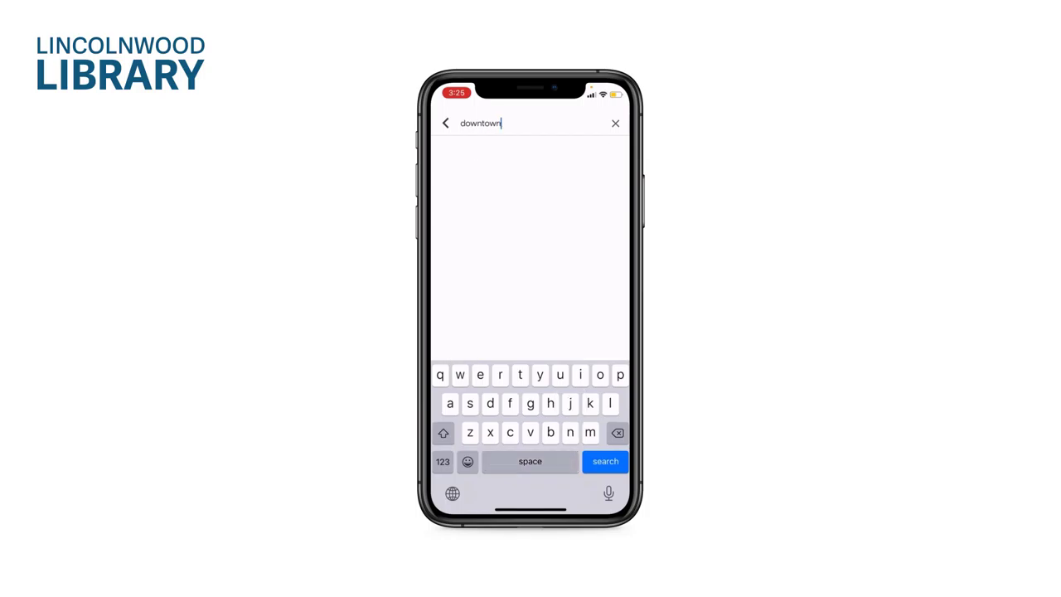
text( chicago)
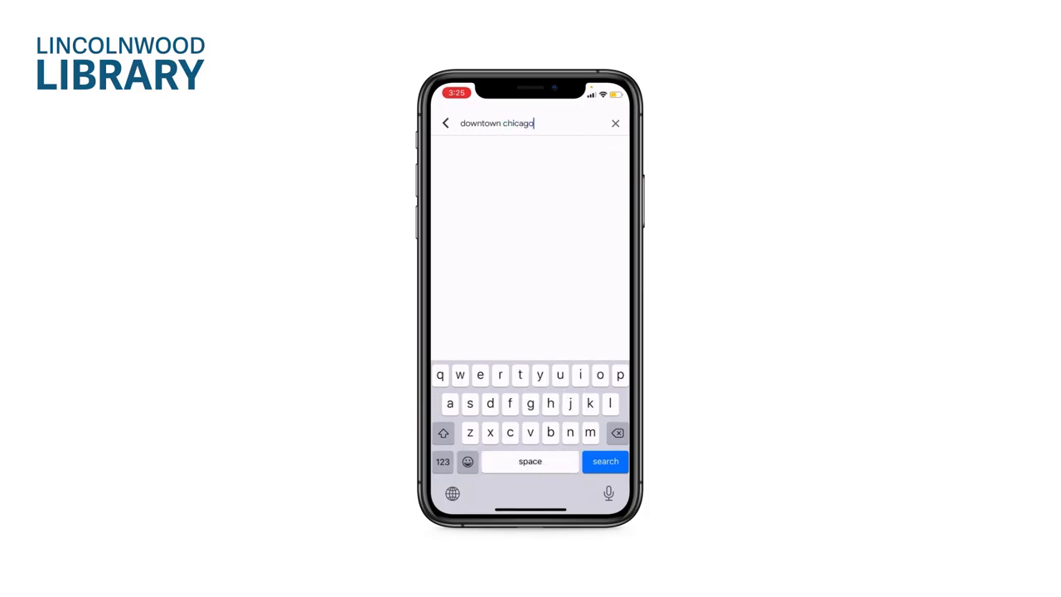
key(Return)
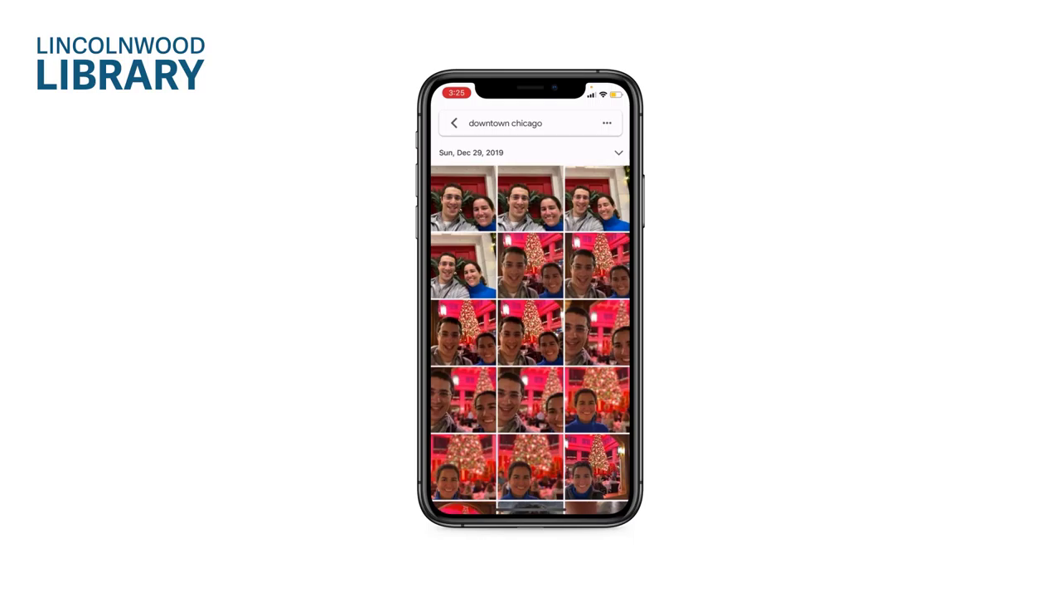
Step: Back on the photo grid, open the baby-in-walker photo, view its Share options, then return
click(453, 123)
click(463, 480)
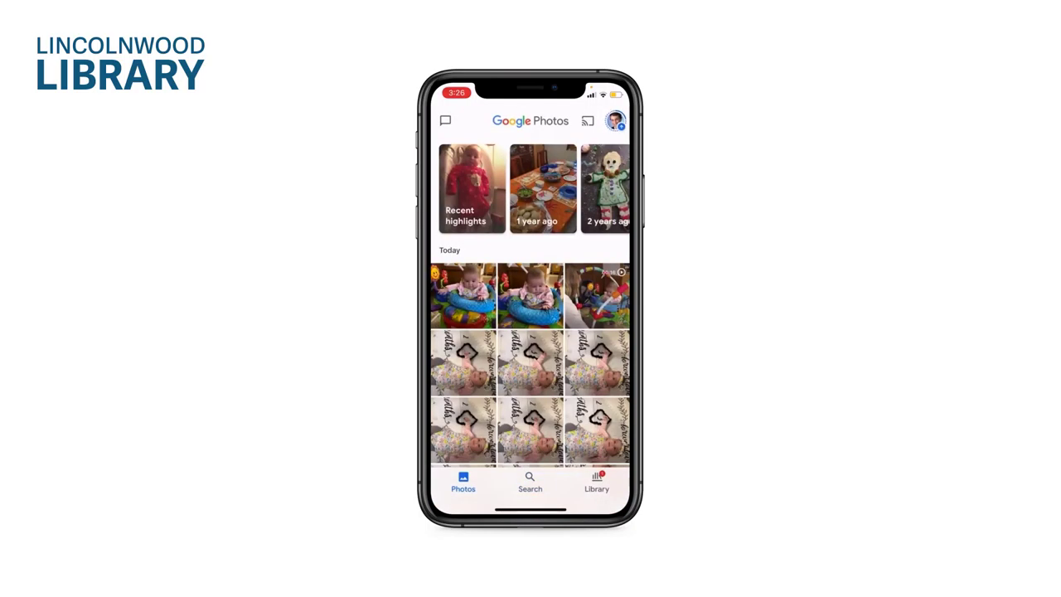
click(463, 296)
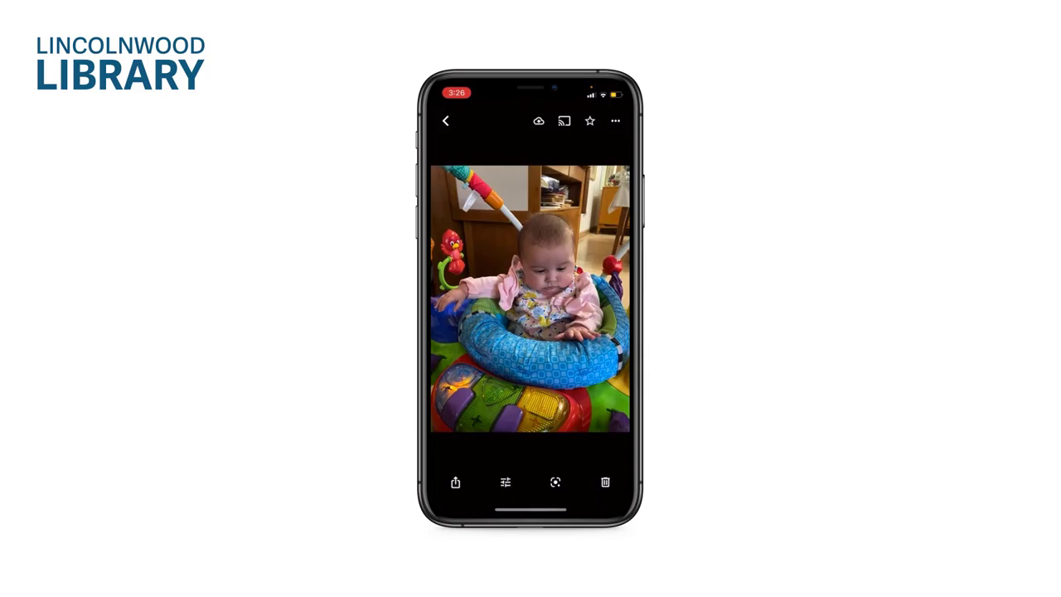
click(455, 481)
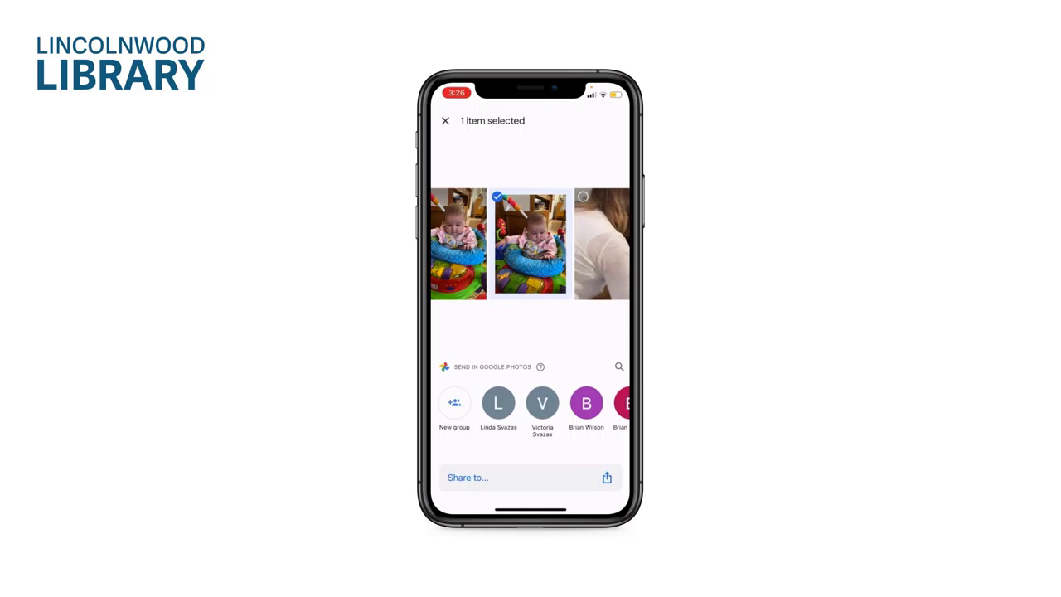
click(445, 120)
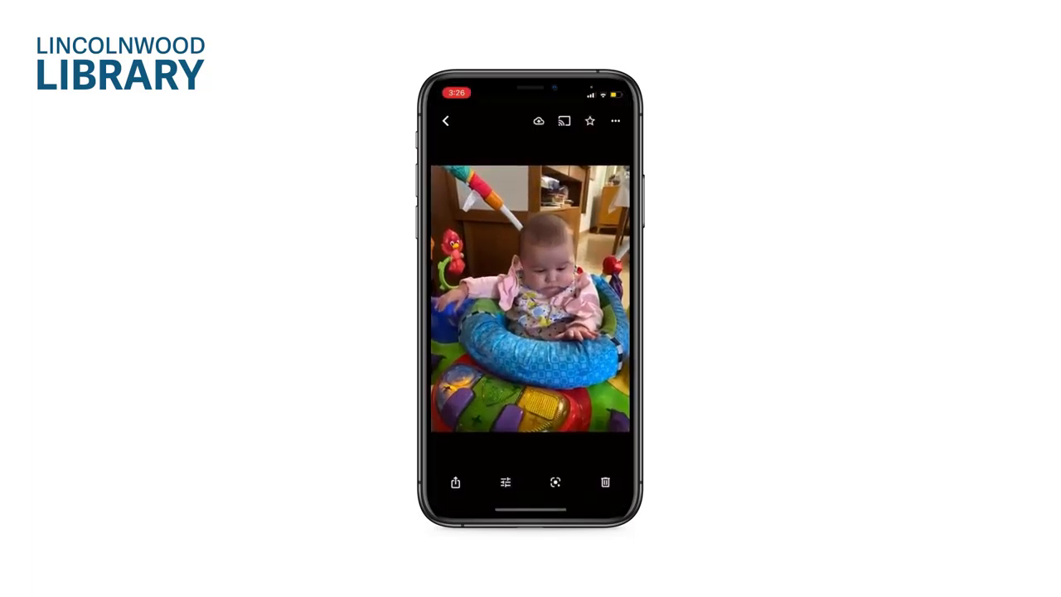
click(445, 120)
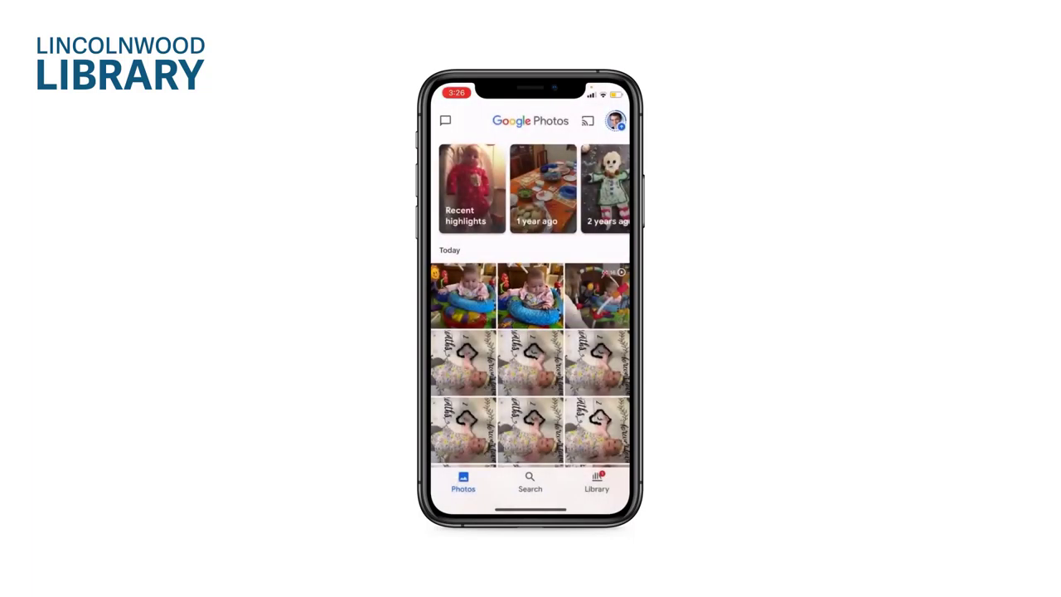
click(463, 296)
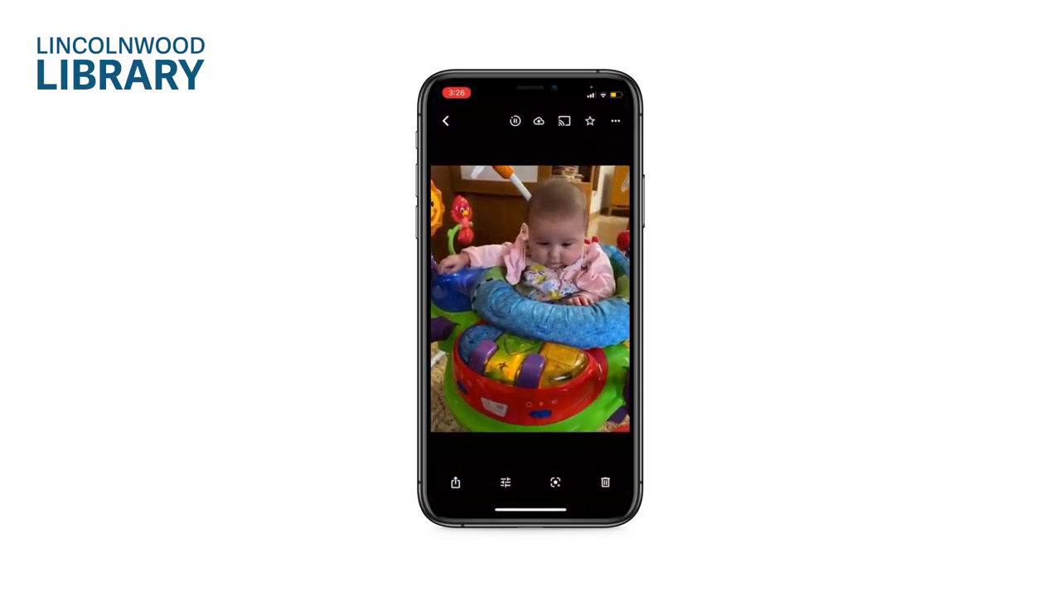
click(506, 481)
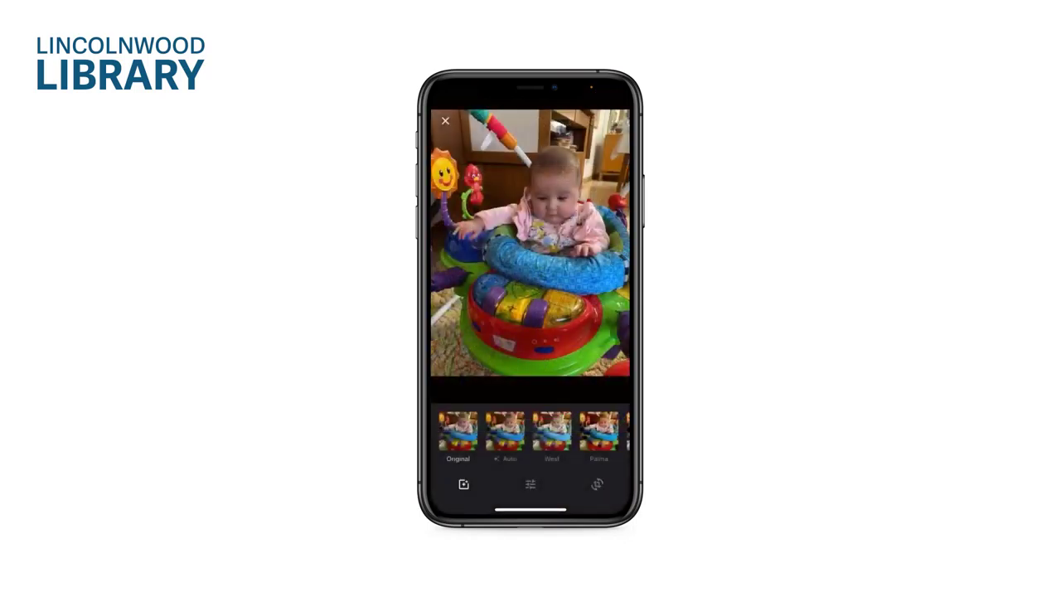
click(445, 120)
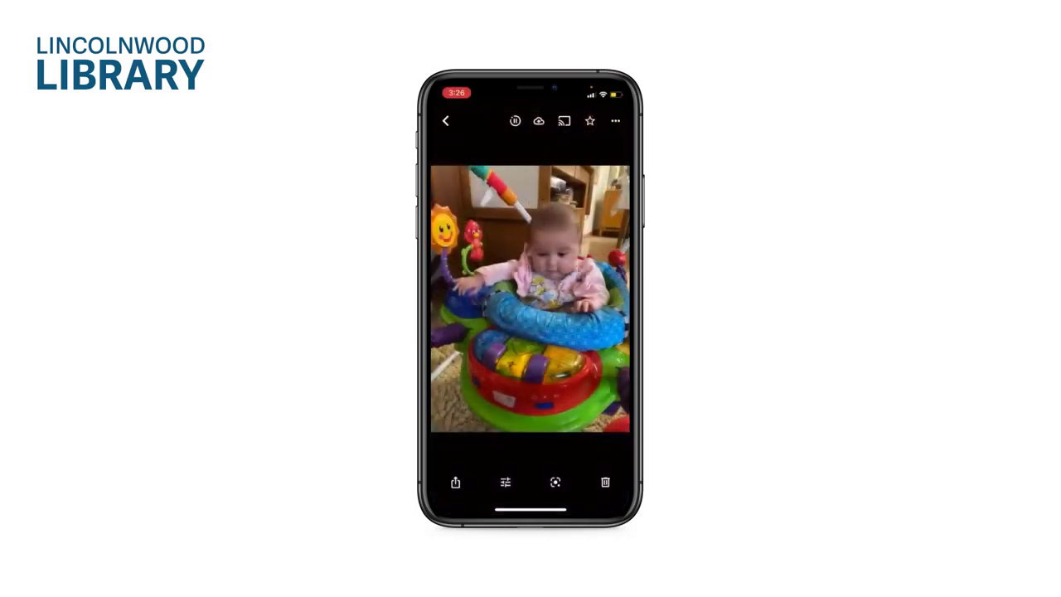
click(445, 119)
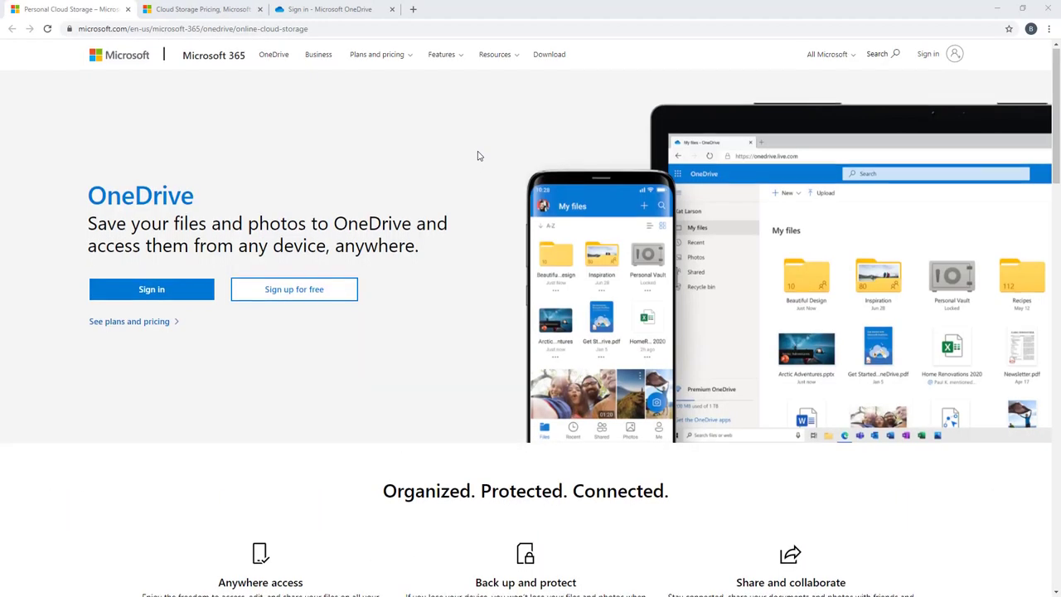
Step: Scroll the OneDrive overview down to the 'Features to make life easier and safer' section
scroll(477, 155, down, 1)
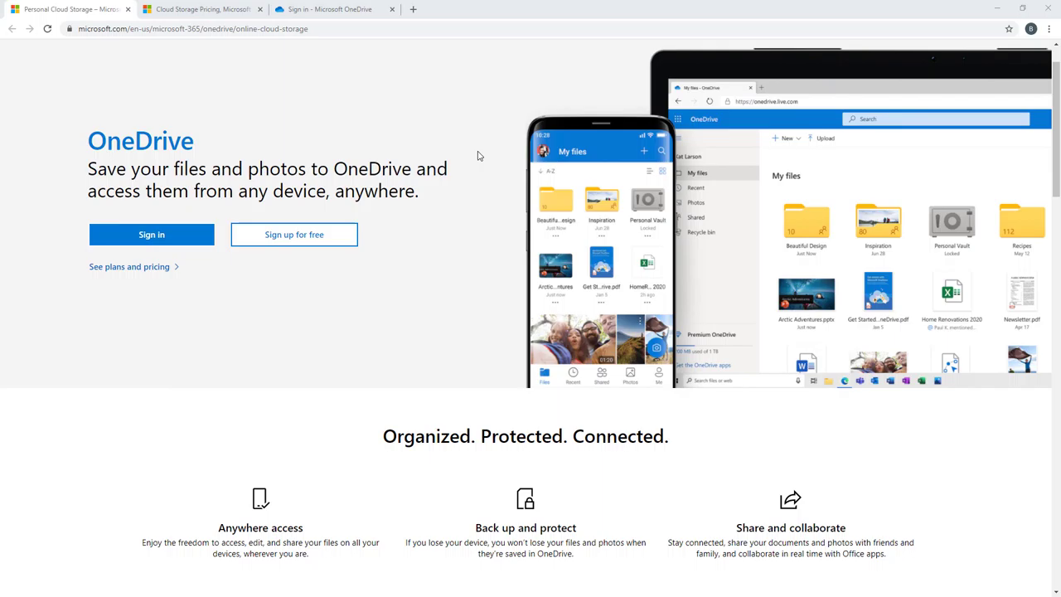
scroll(477, 156, down, 6)
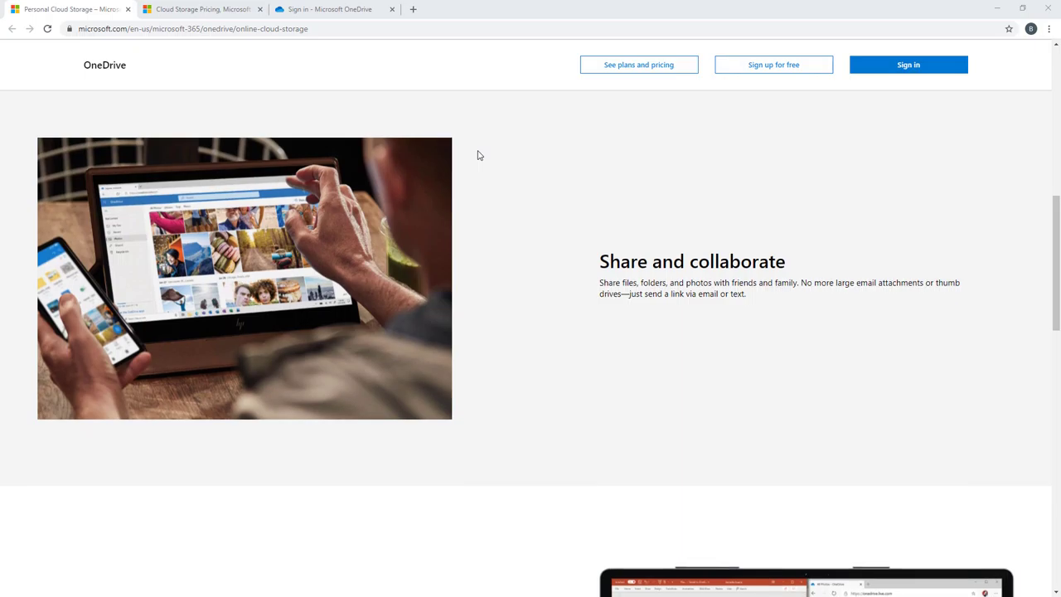
scroll(478, 156, down, 4)
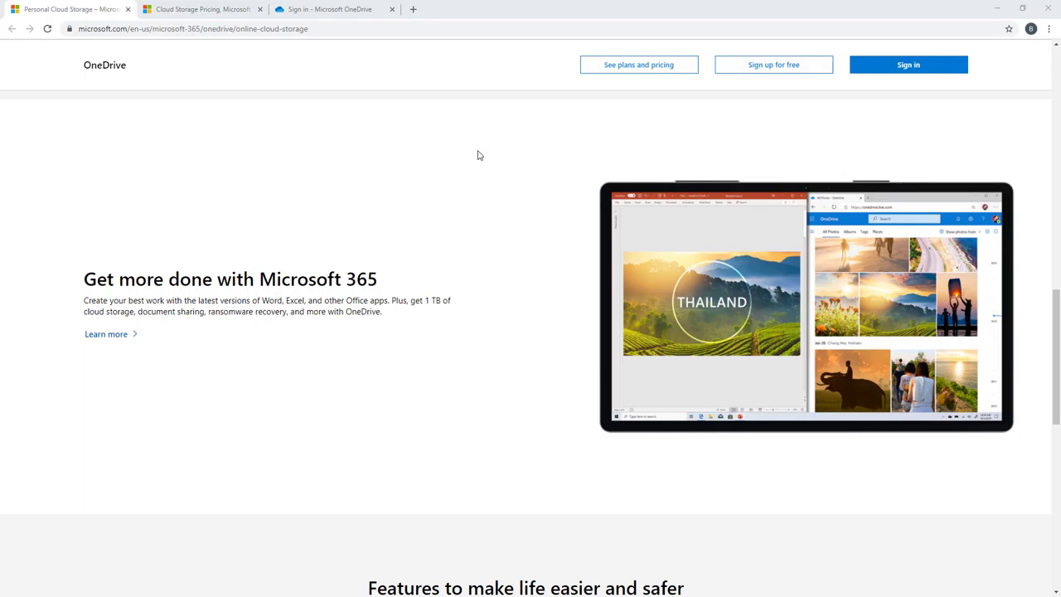
scroll(476, 154, down, 3)
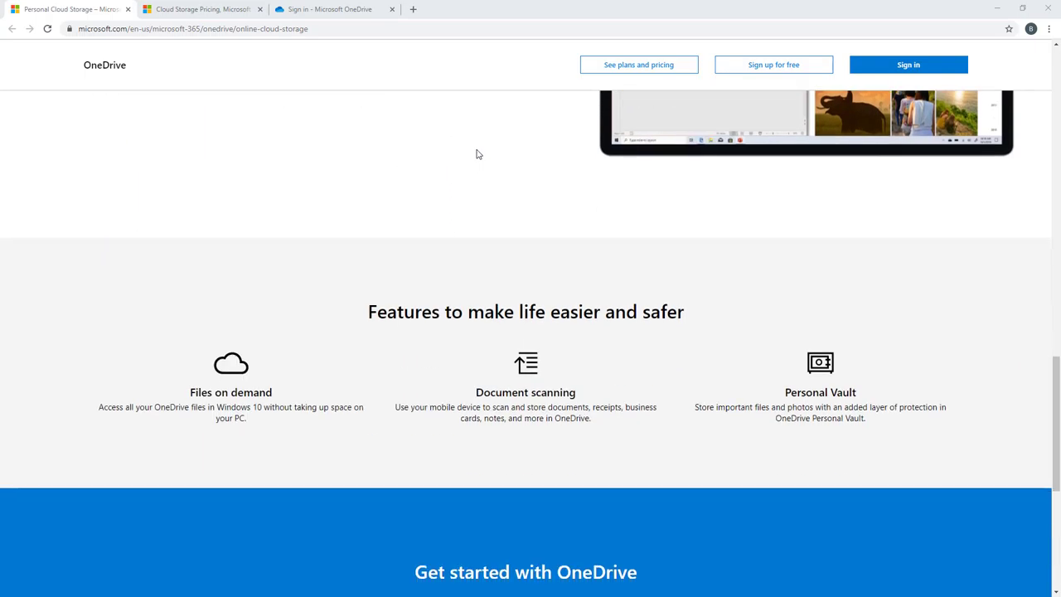
scroll(307, 83, down, 2)
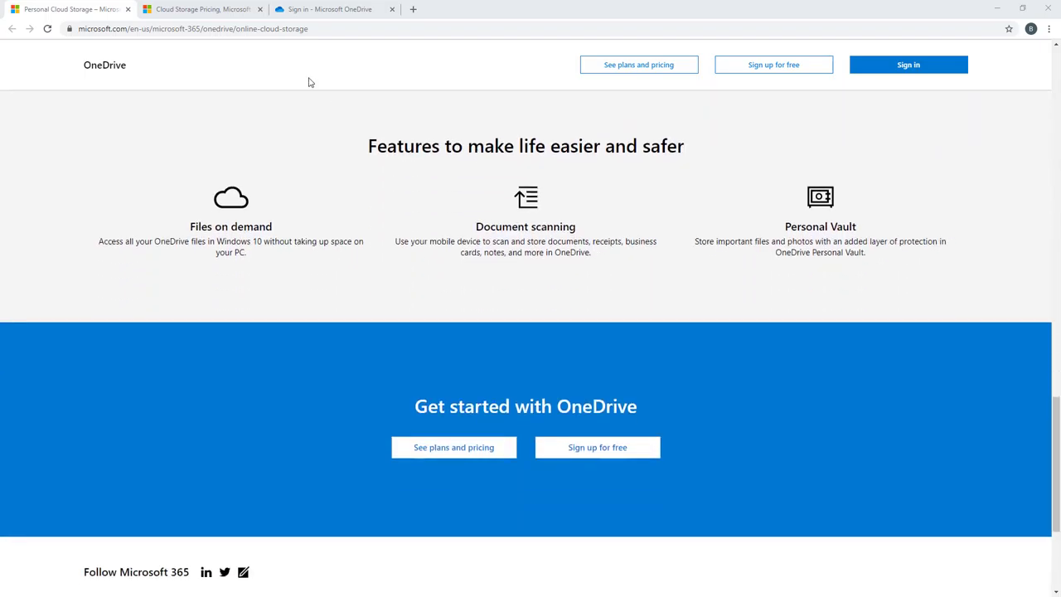
click(213, 7)
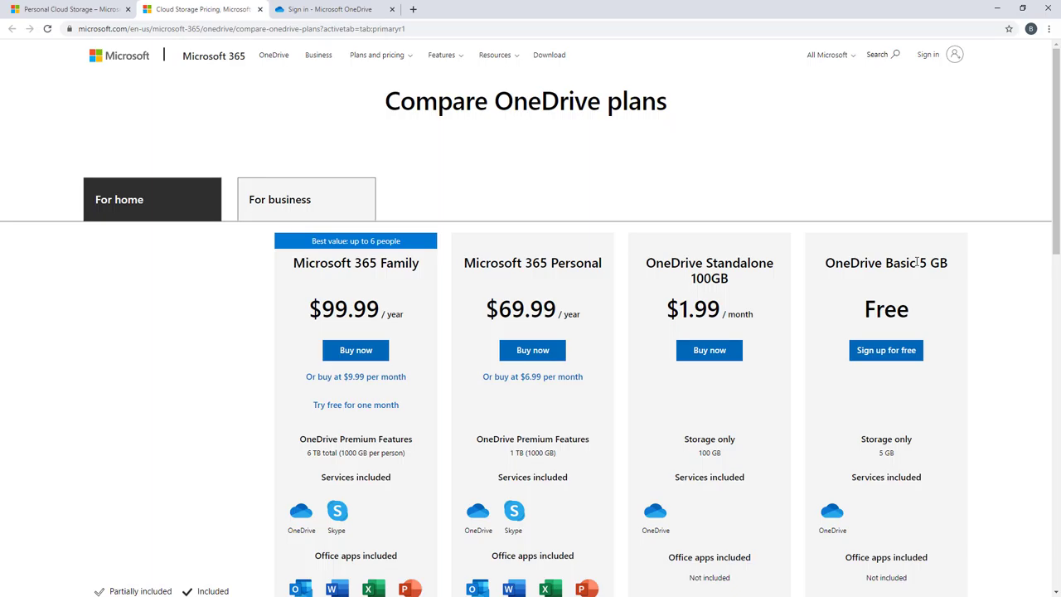
Step: Compare the OneDrive plans against the features page, then bring up the OneDrive sign-in tab
scroll(917, 261, down, 1)
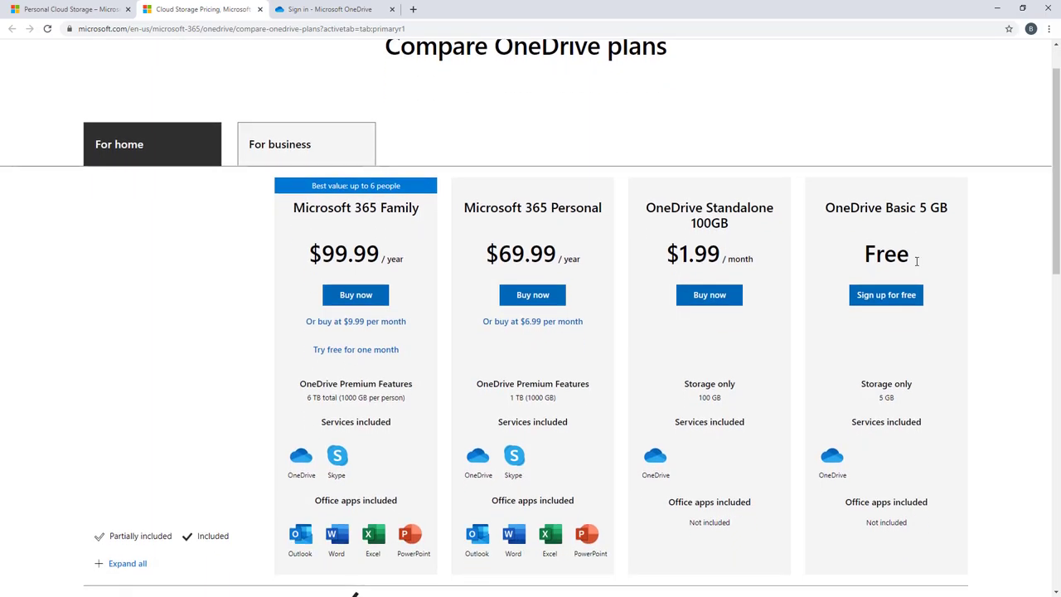
click(101, 13)
scroll(301, 242, up, 15)
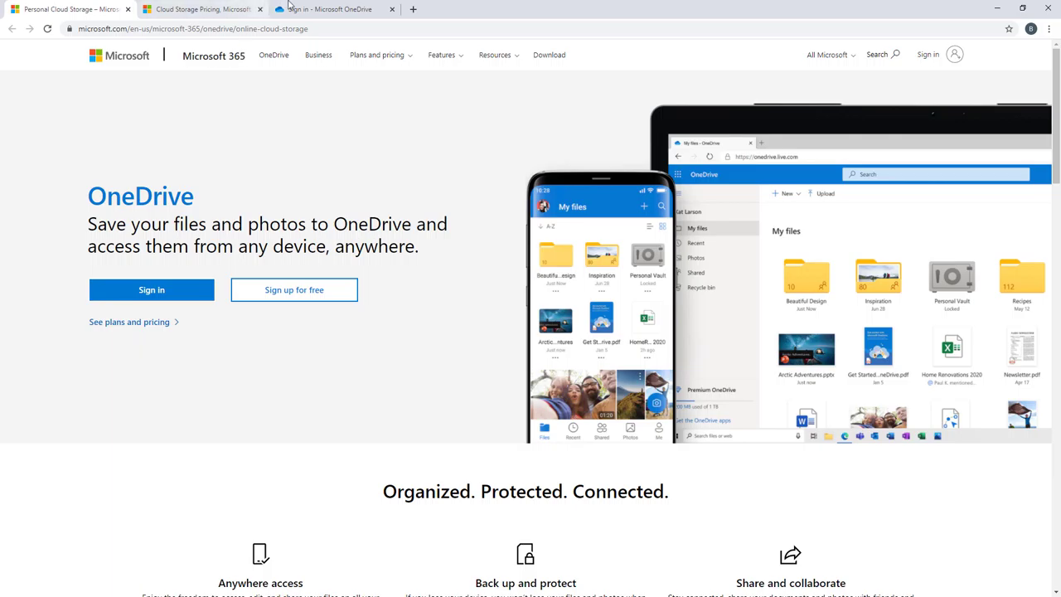
click(230, 7)
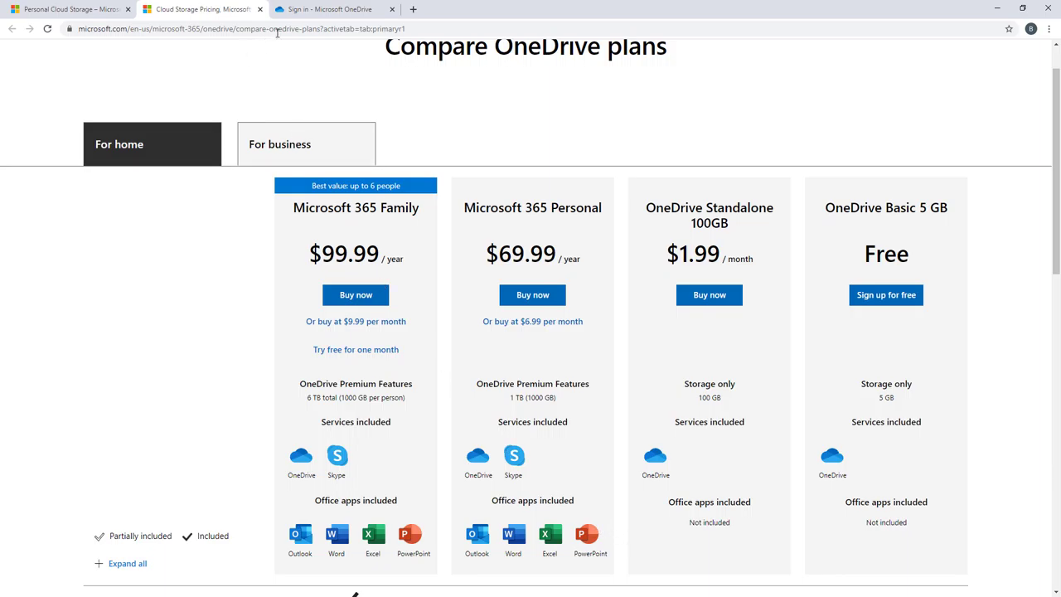
click(305, 14)
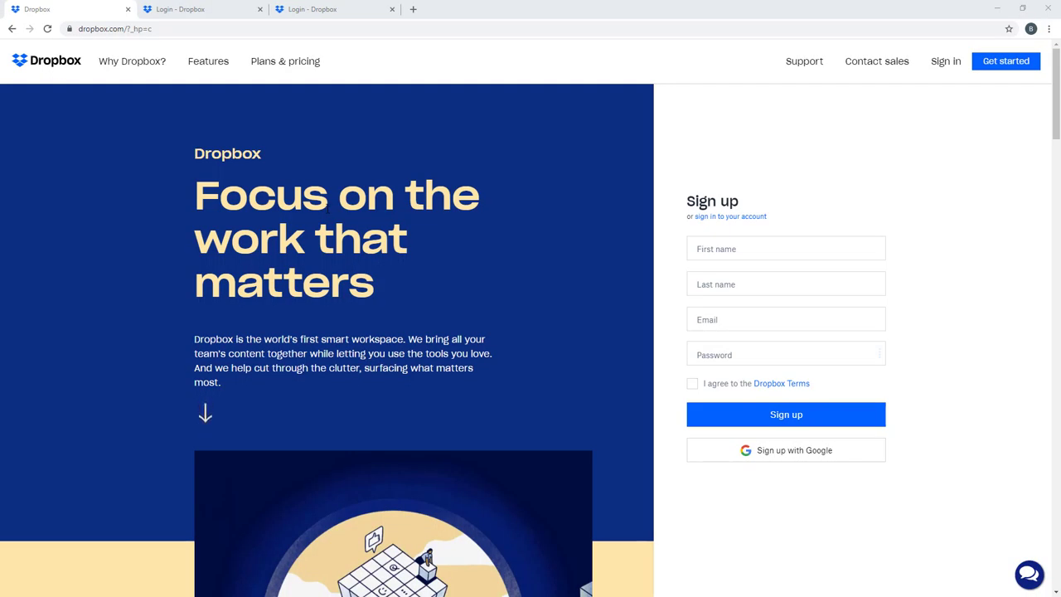
Step: On the Dropbox login tab, untick Remember me and enter the account e-mail and password
scroll(328, 208, down, 4)
scroll(327, 207, down, 12)
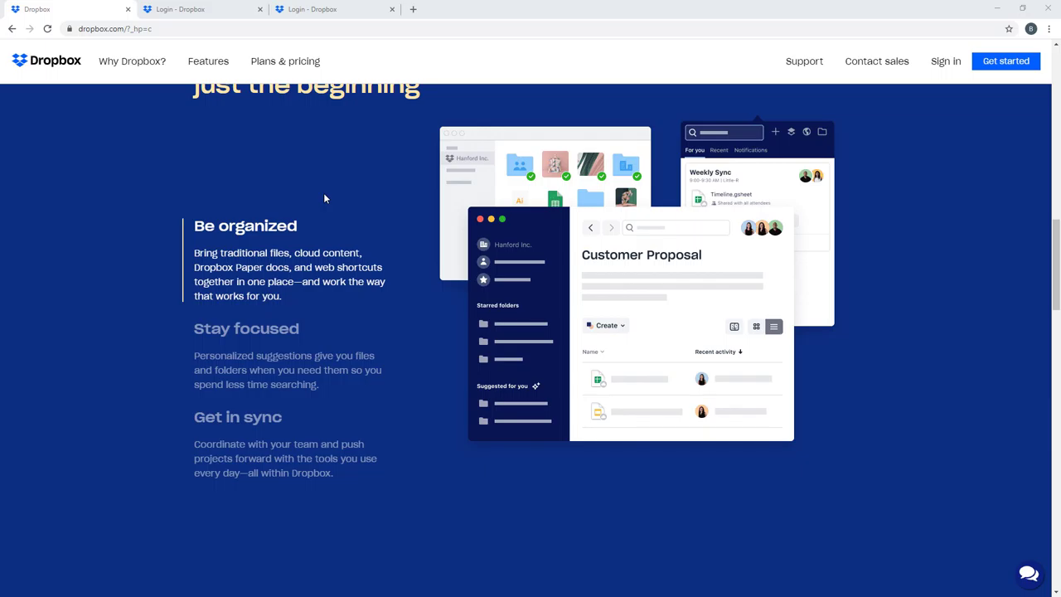
click(192, 5)
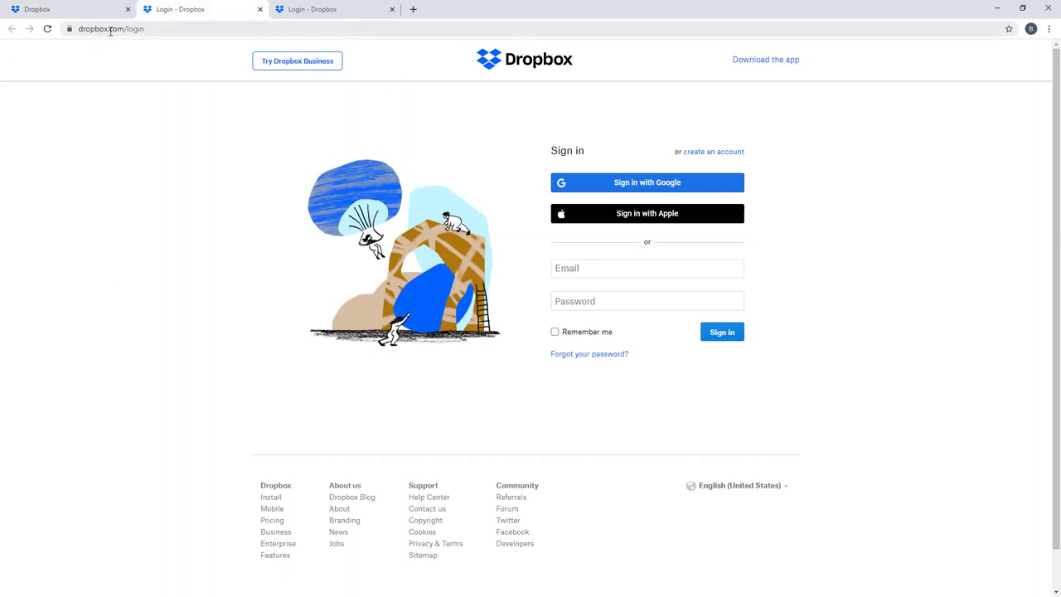
click(300, 9)
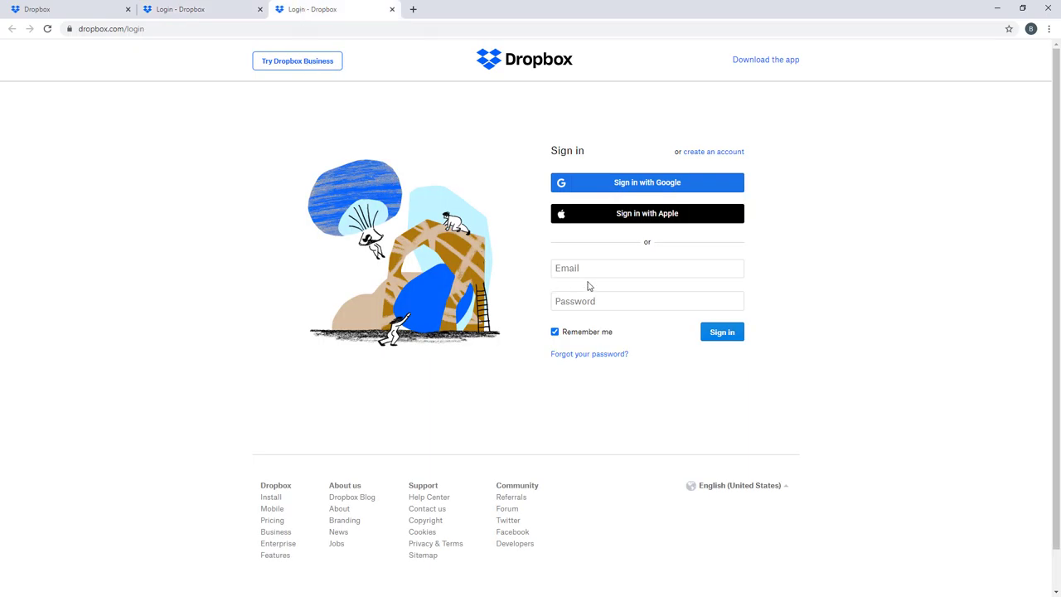
click(554, 332)
click(586, 269)
key(Tab)
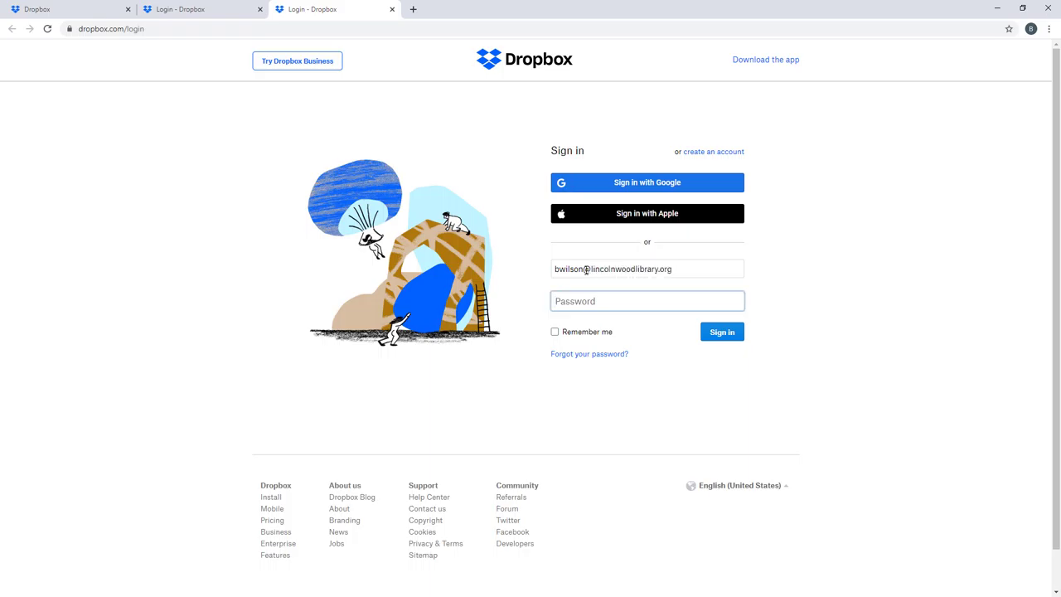
text(•••••••••••••••••••••••••)
Step: Finish signing in, then delete floor plan.docx from All files and confirm
click(719, 338)
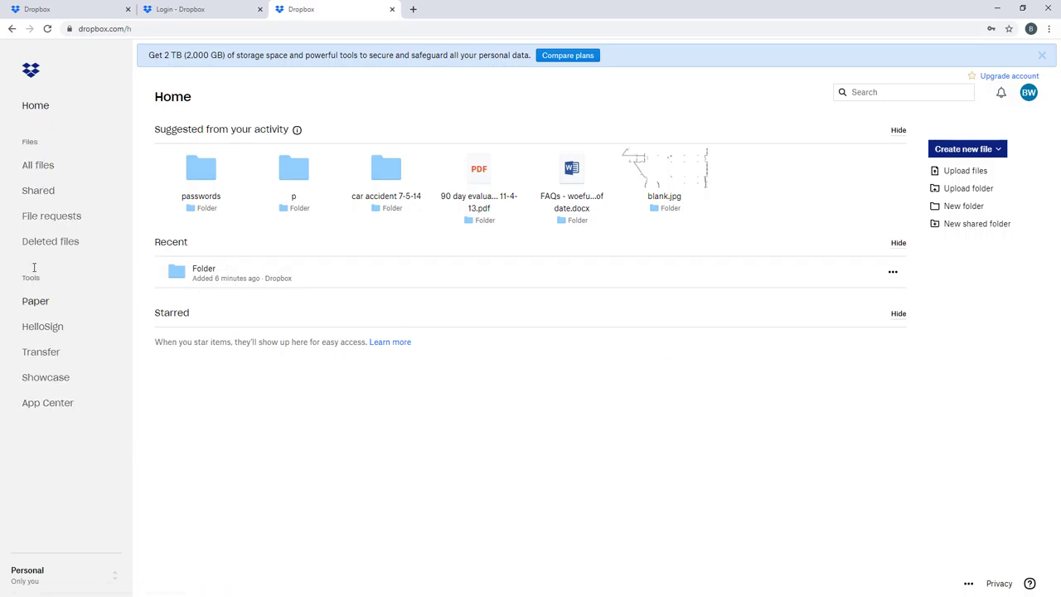
click(37, 170)
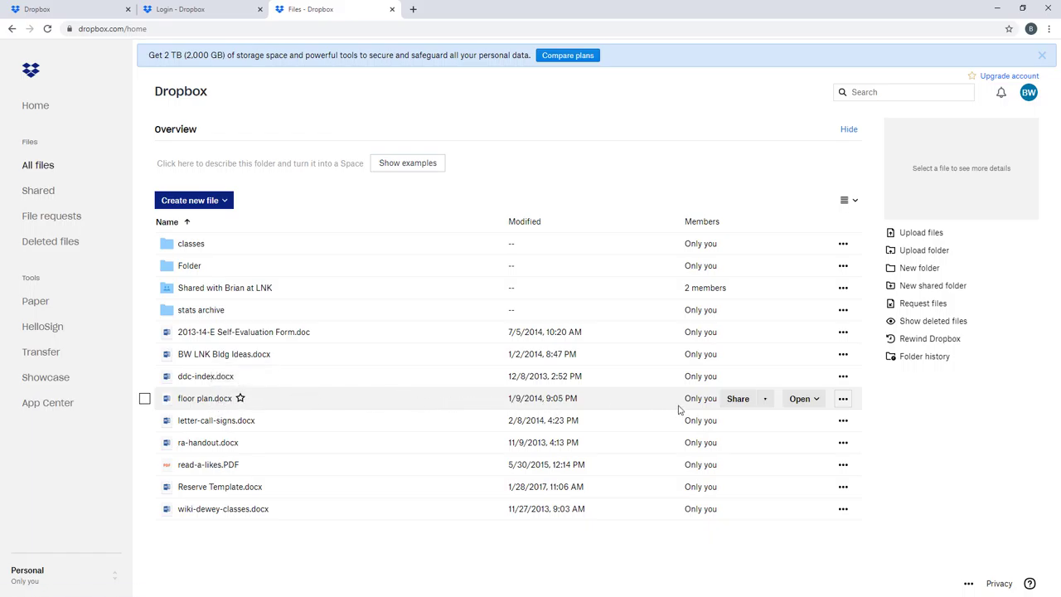
click(843, 399)
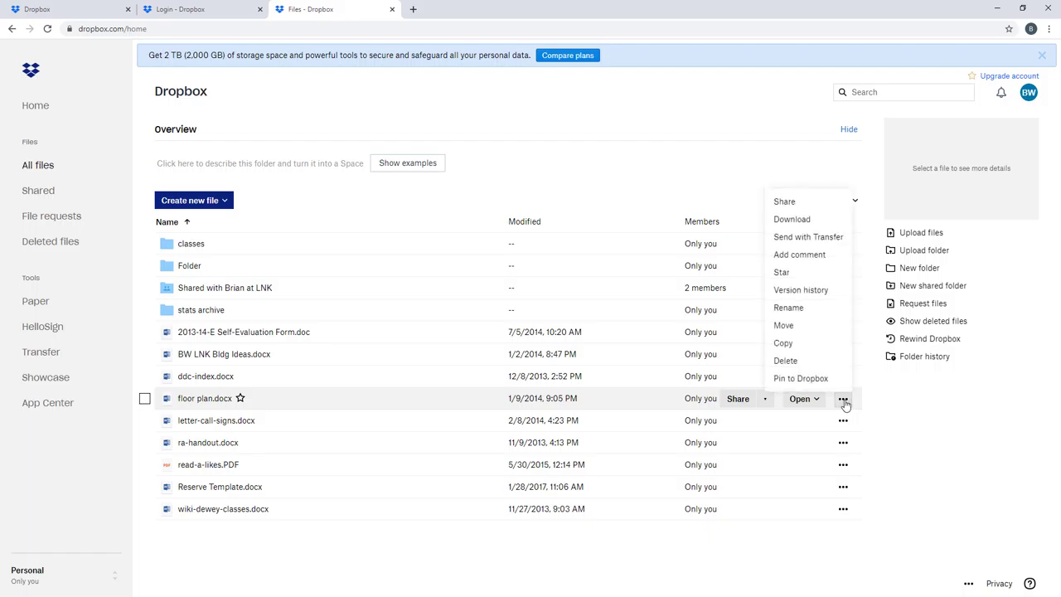
click(808, 368)
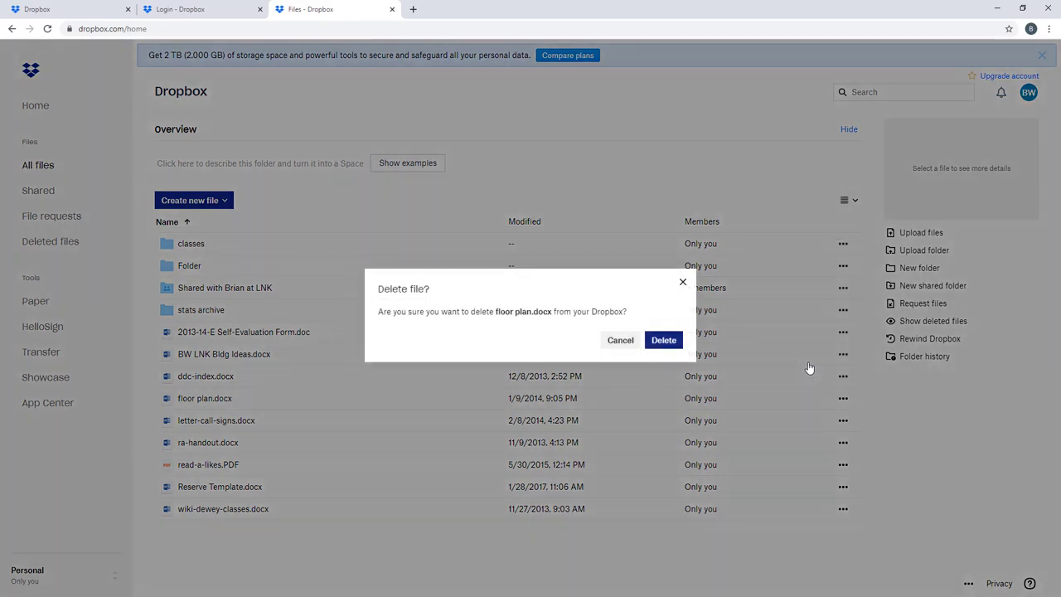
click(663, 340)
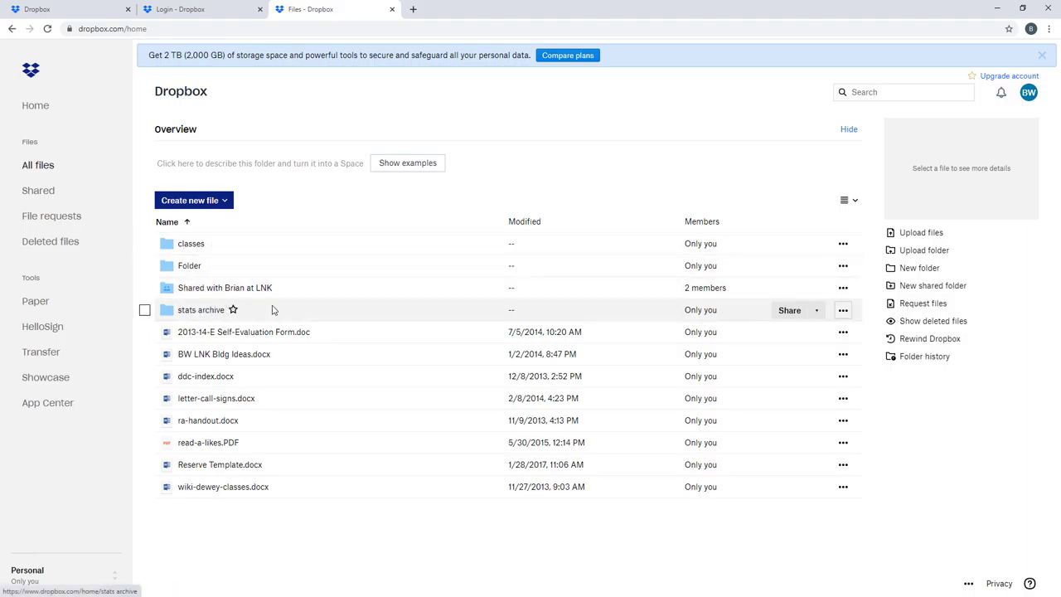
Step: Create a new Dropbox folder named 'Pictures' with access for Only you
click(919, 268)
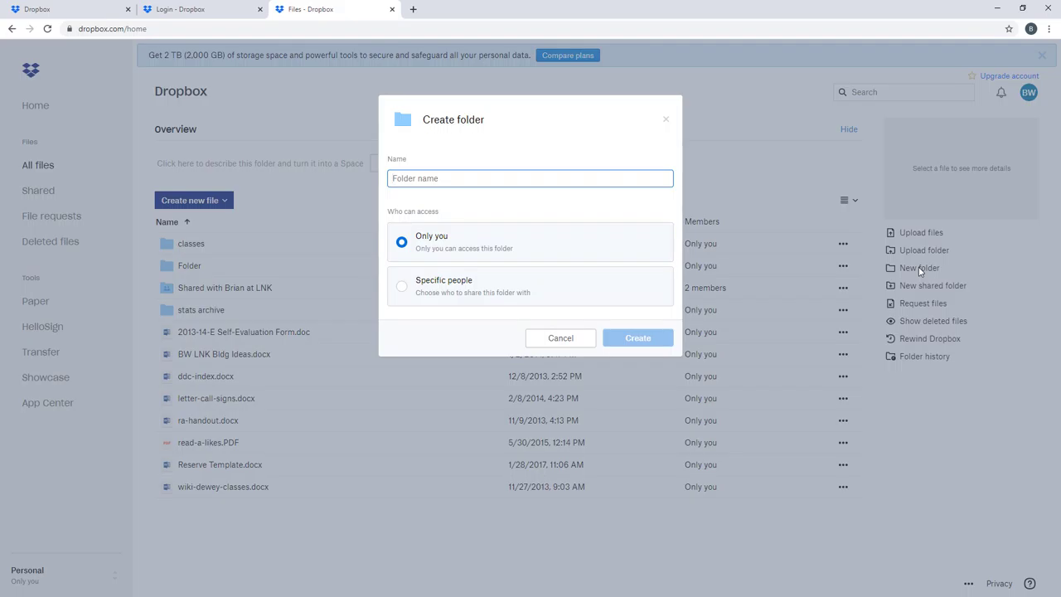
text(Picture)
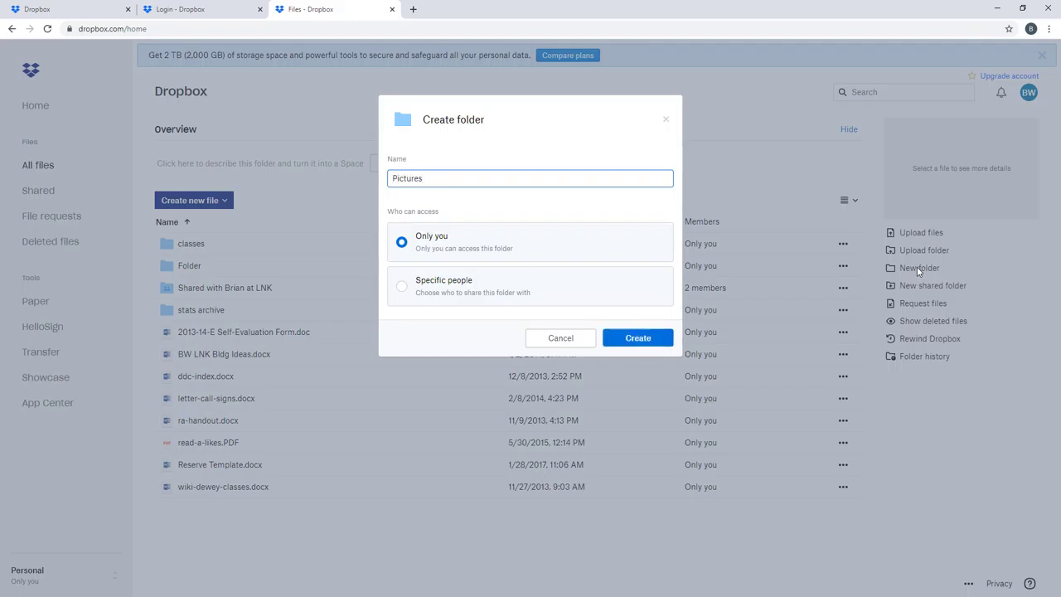
text(s)
click(652, 339)
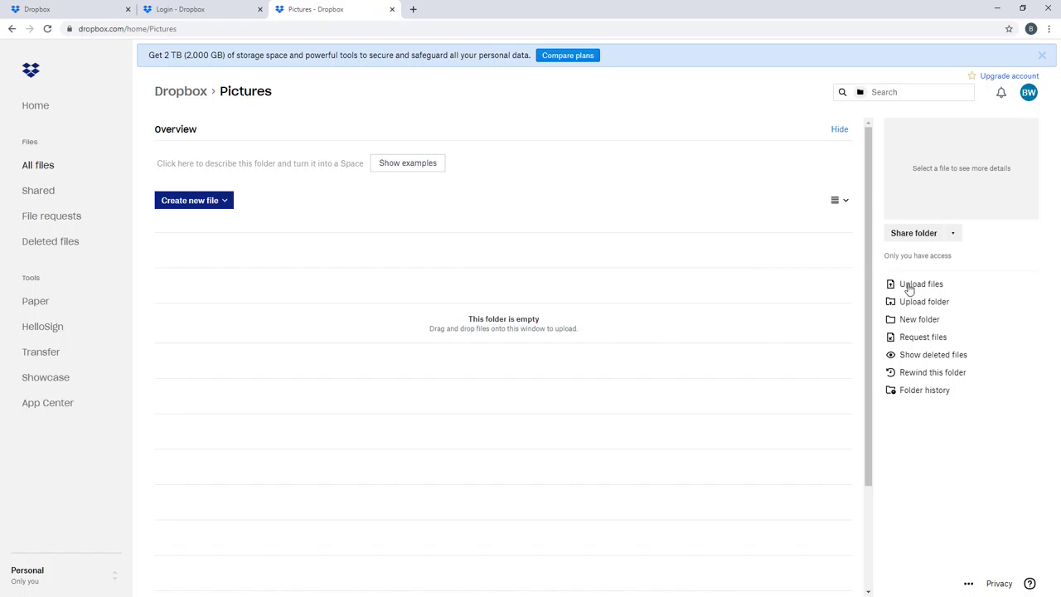
Step: Upload LincolnwoodLibraryLogo.jpg from the Desktop into Pictures and bring up its sharing options
click(908, 286)
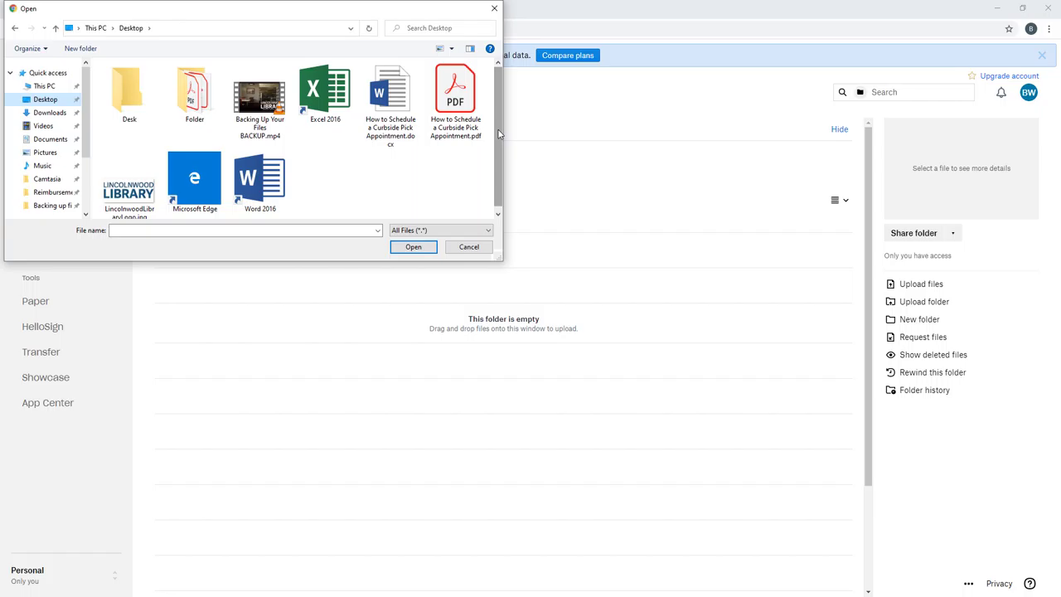
scroll(499, 132, down, 1)
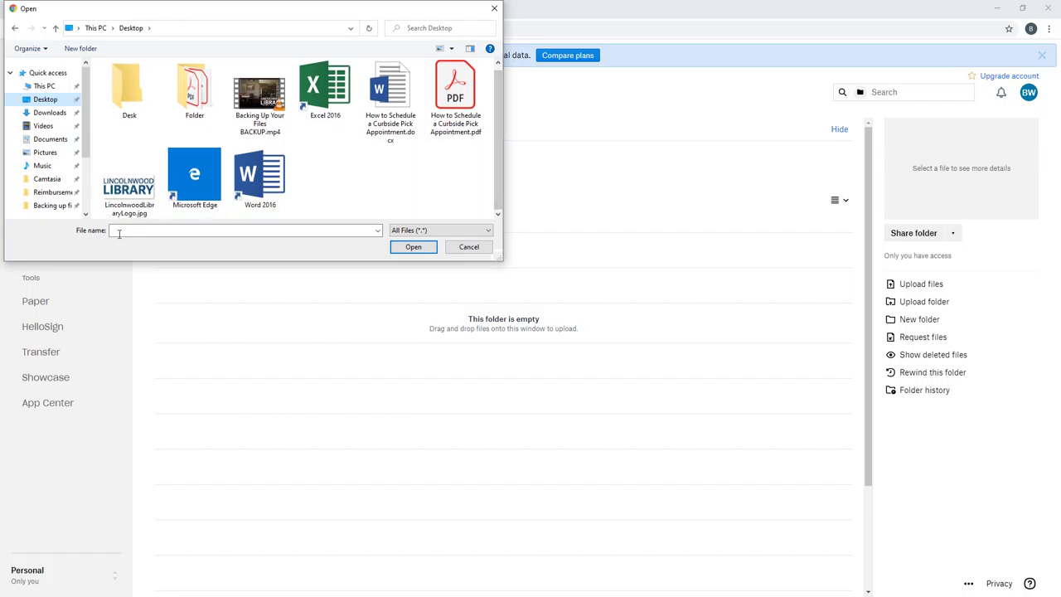
click(127, 196)
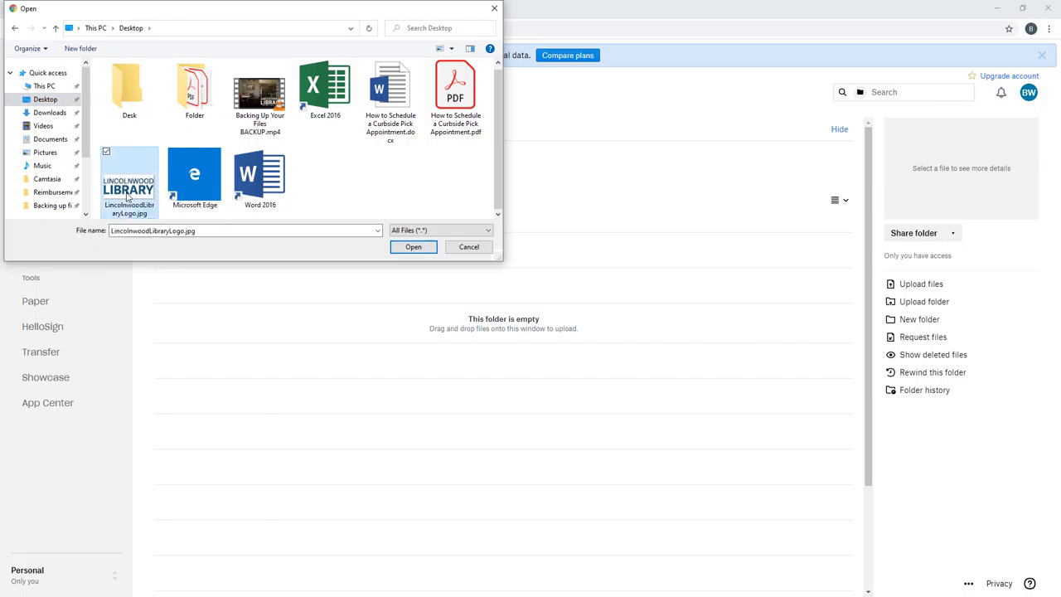
click(400, 248)
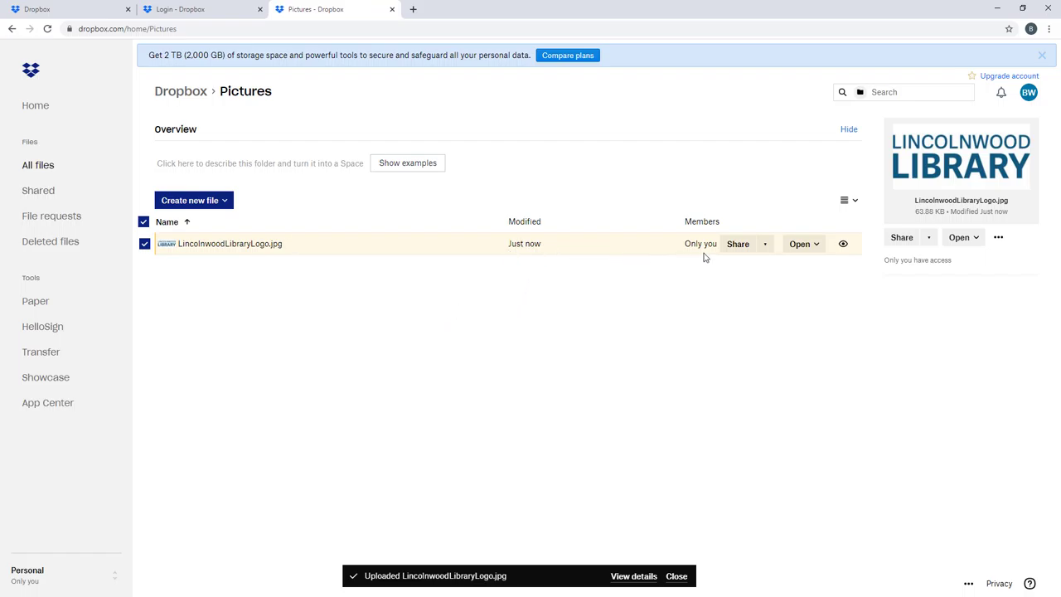
click(749, 246)
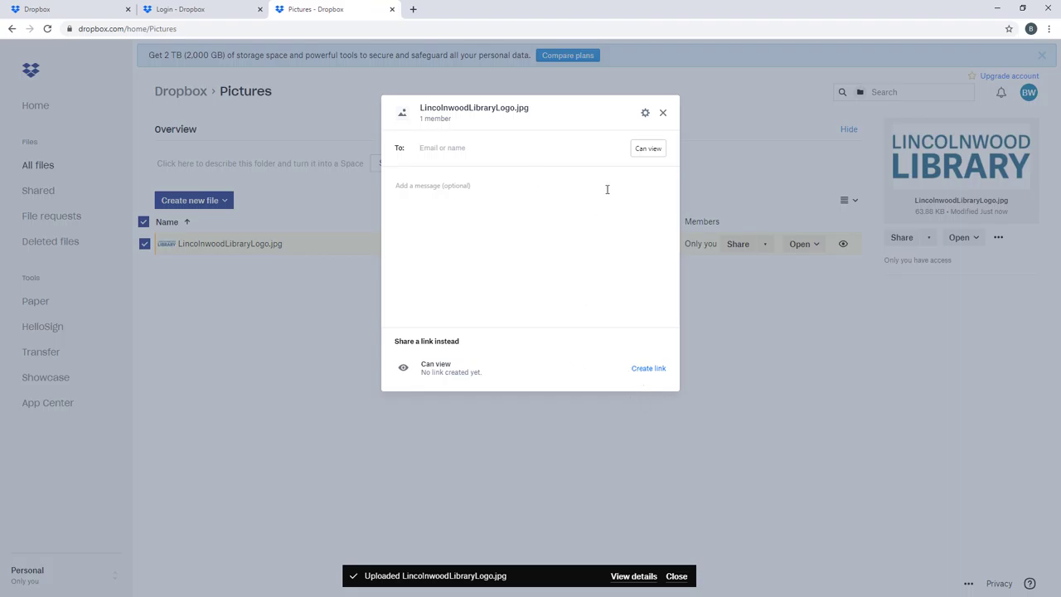
Step: Close the logo's sharing dialog and go back to All files, where Pictures now appears
click(661, 113)
click(48, 169)
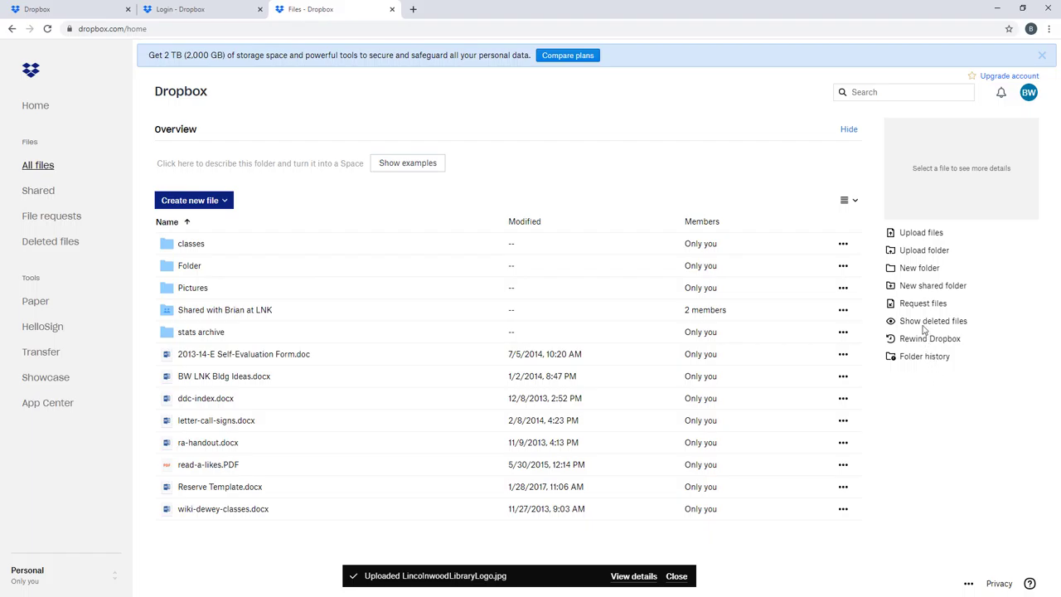
Step: Create a new folder named 'December 2020'
click(920, 268)
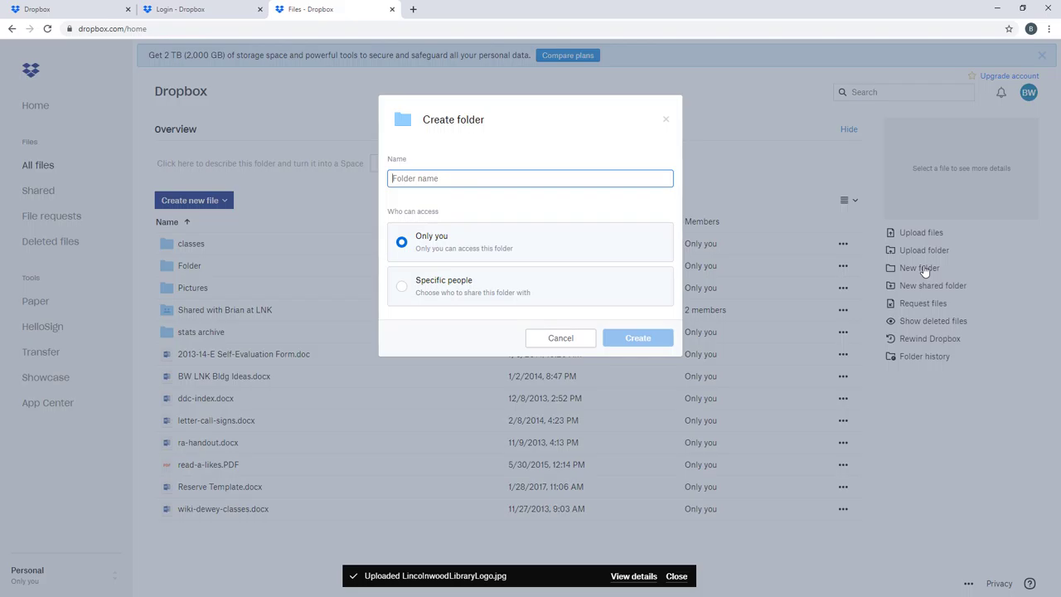
text(December 2020)
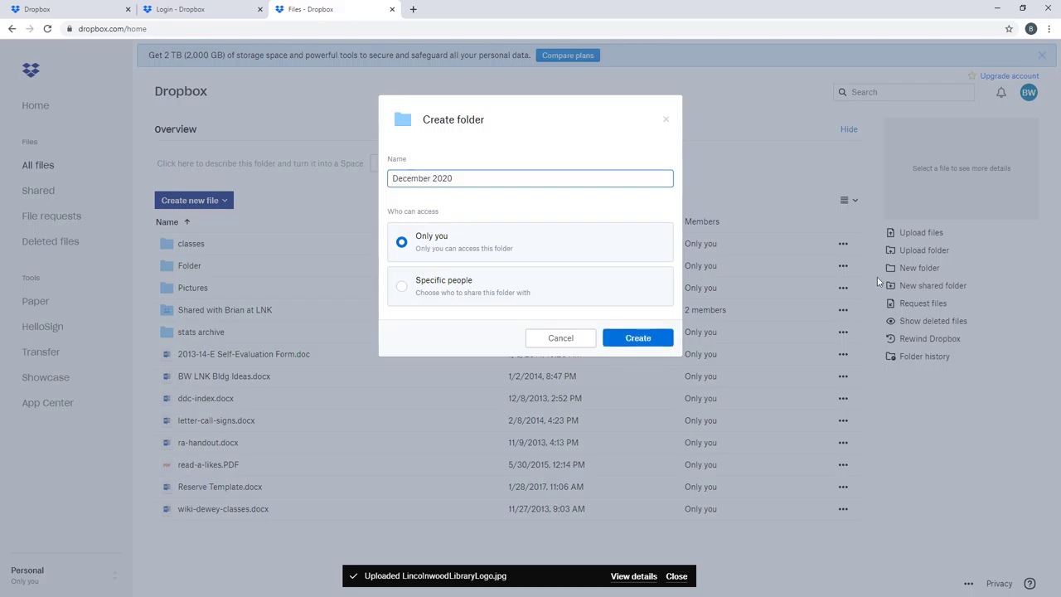
click(623, 336)
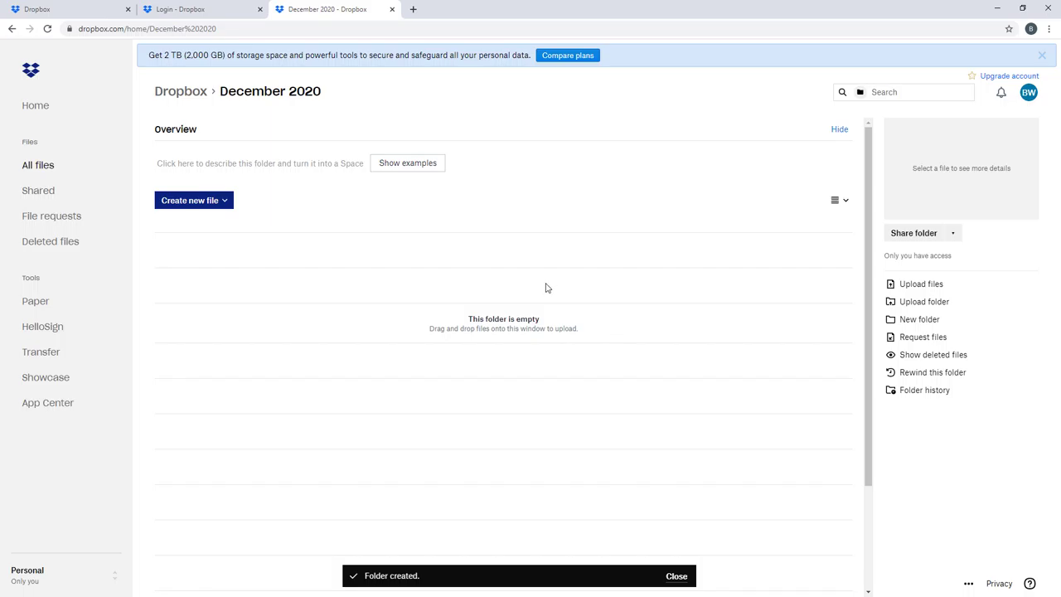
Step: Upload Backing Up Your Files BACKUP.mp4 and the Curbside Pick Appointment .docx and .pdf into it
click(917, 286)
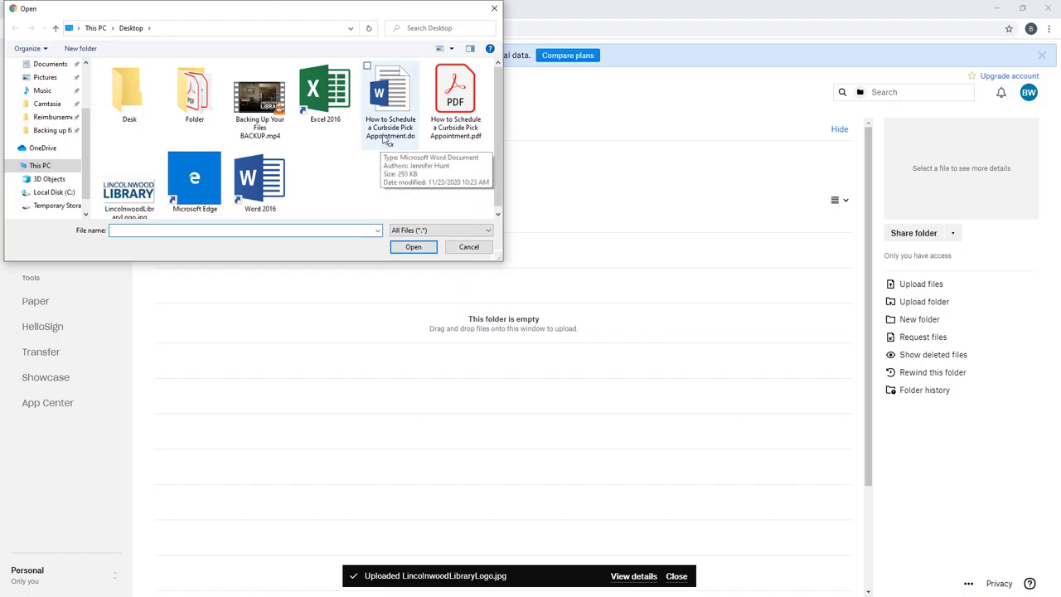
click(386, 141)
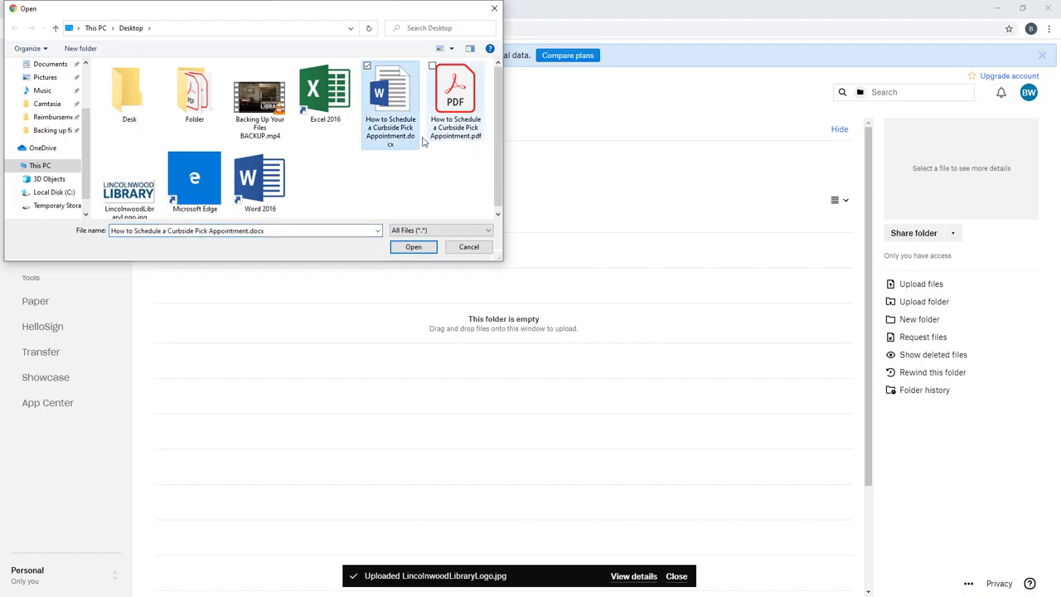
ctrl+click(458, 116)
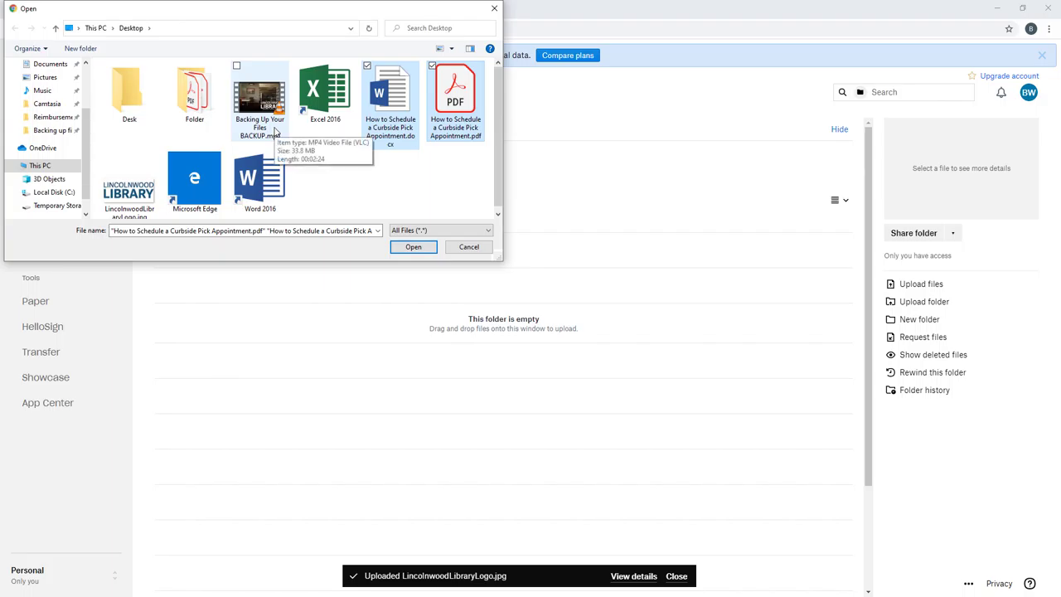
ctrl+click(274, 130)
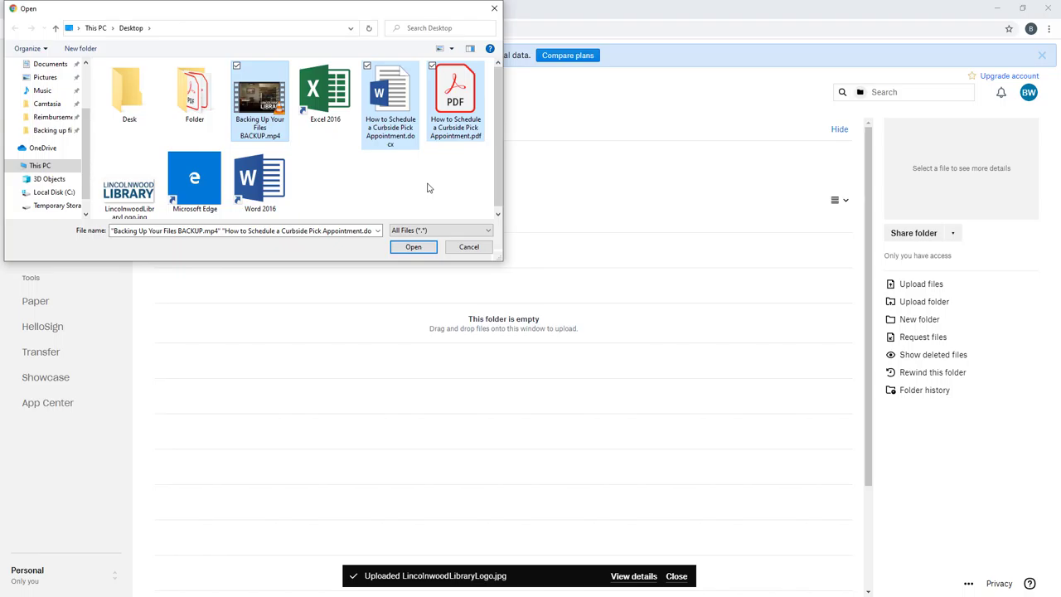
click(411, 249)
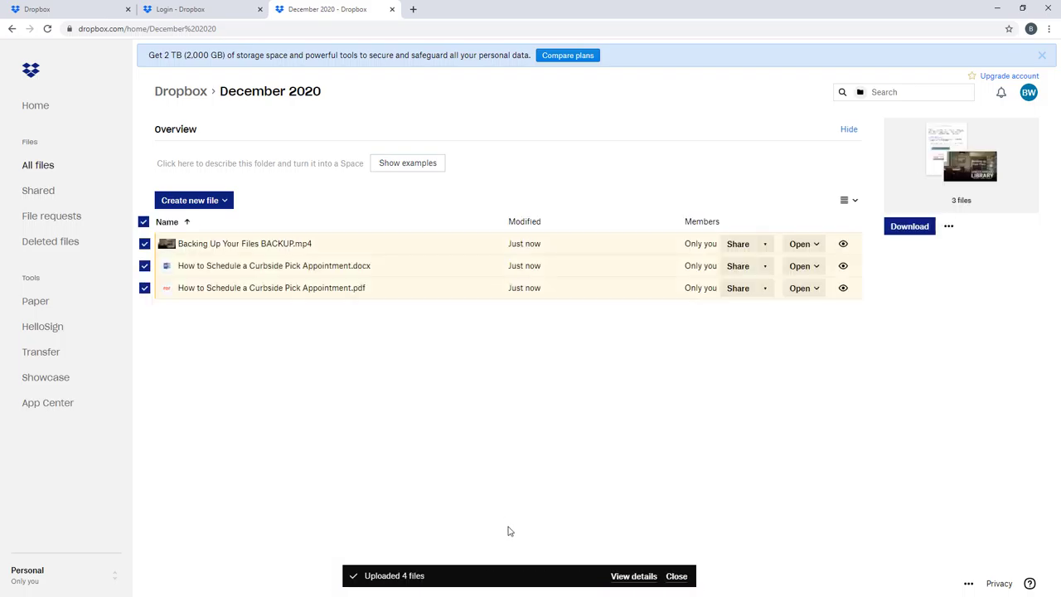
click(678, 578)
click(657, 502)
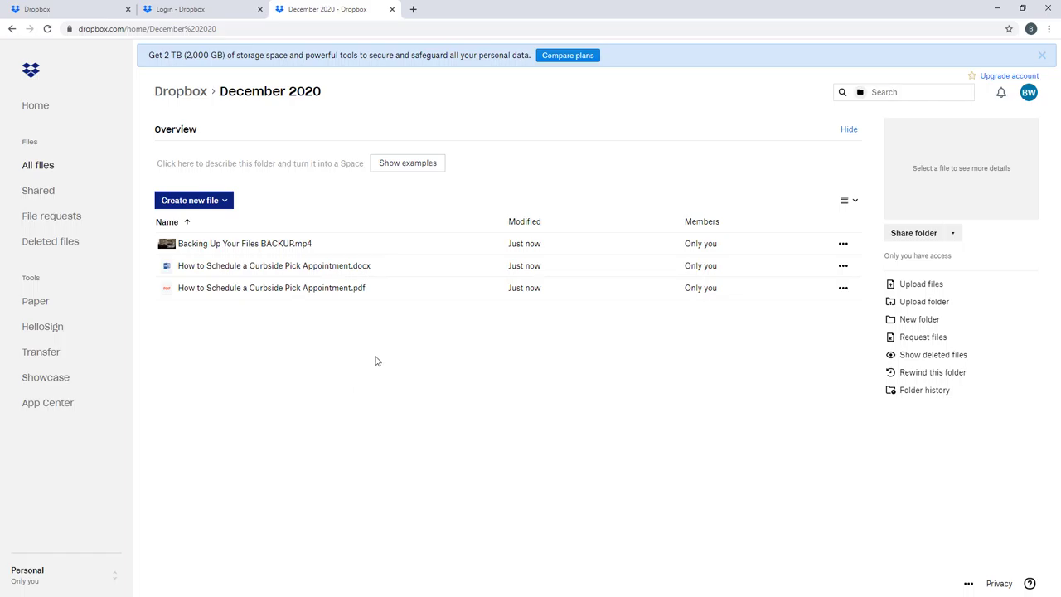
Step: Download Backing Up Your Files BACKUP.mp4, then the curbside .docx and .pdf together as December 2020.zip
click(843, 244)
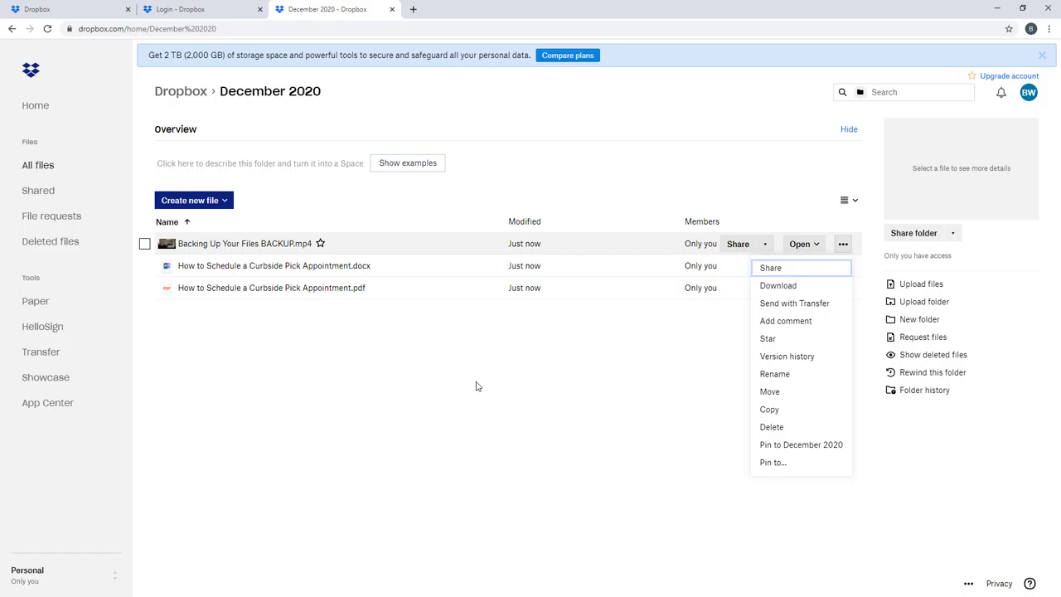
click(791, 287)
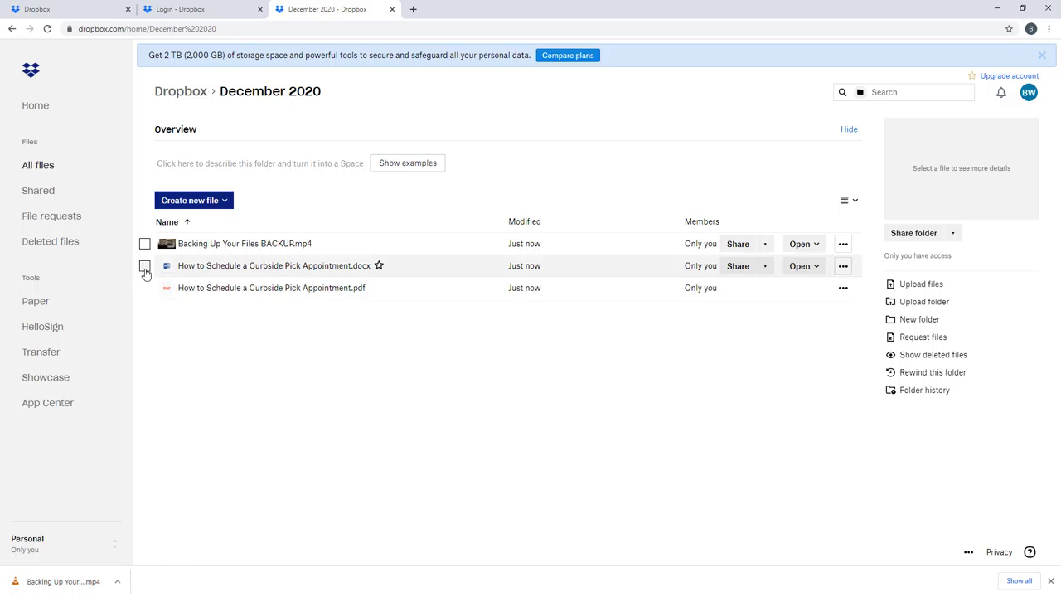
click(144, 267)
click(144, 288)
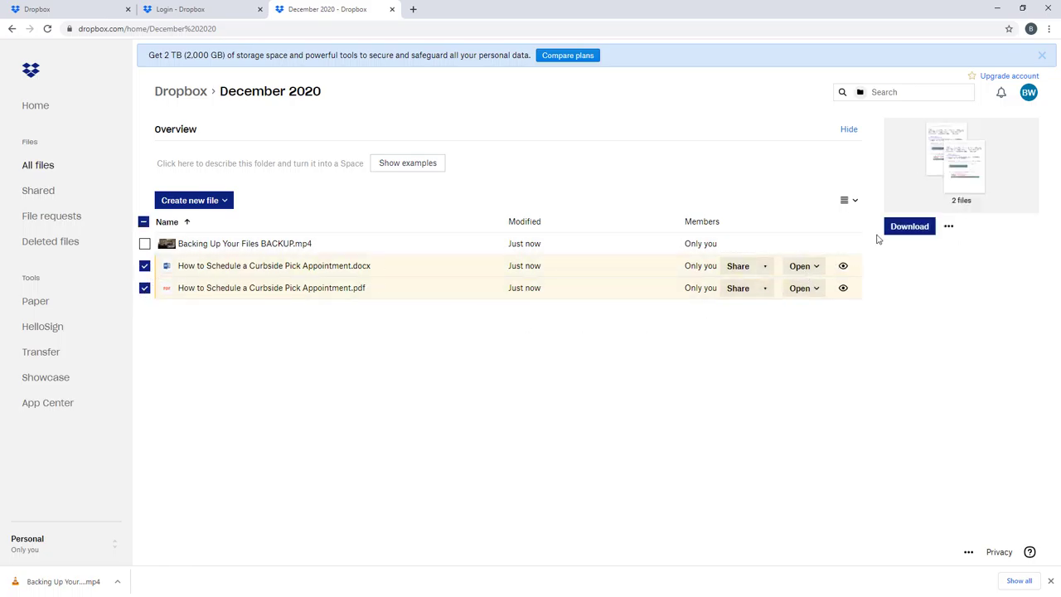
click(917, 228)
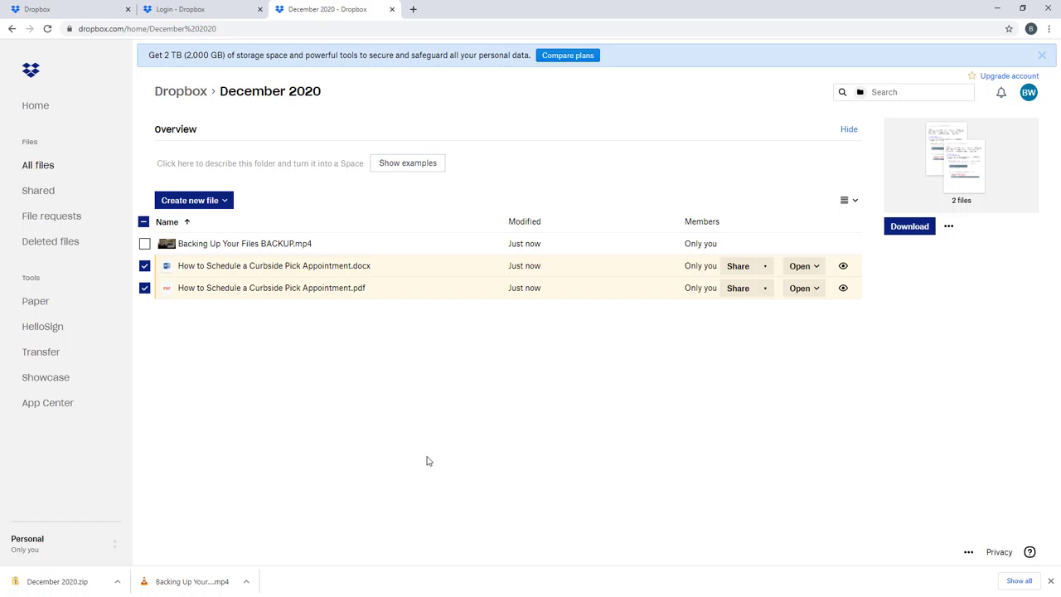
Step: Search all files for 'backing up', then open and close the video result's actions menu
click(38, 168)
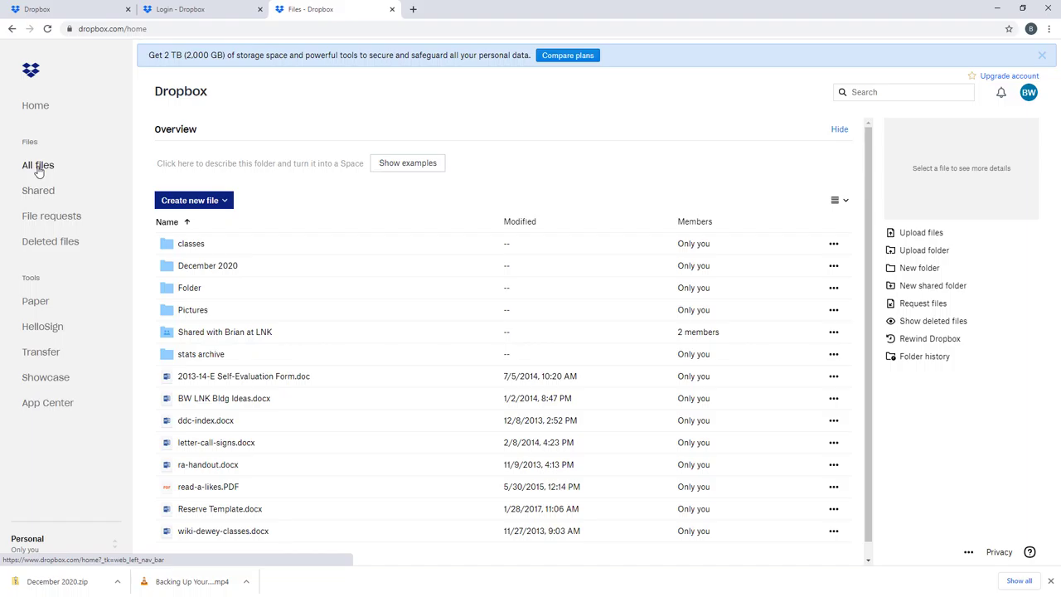
click(894, 92)
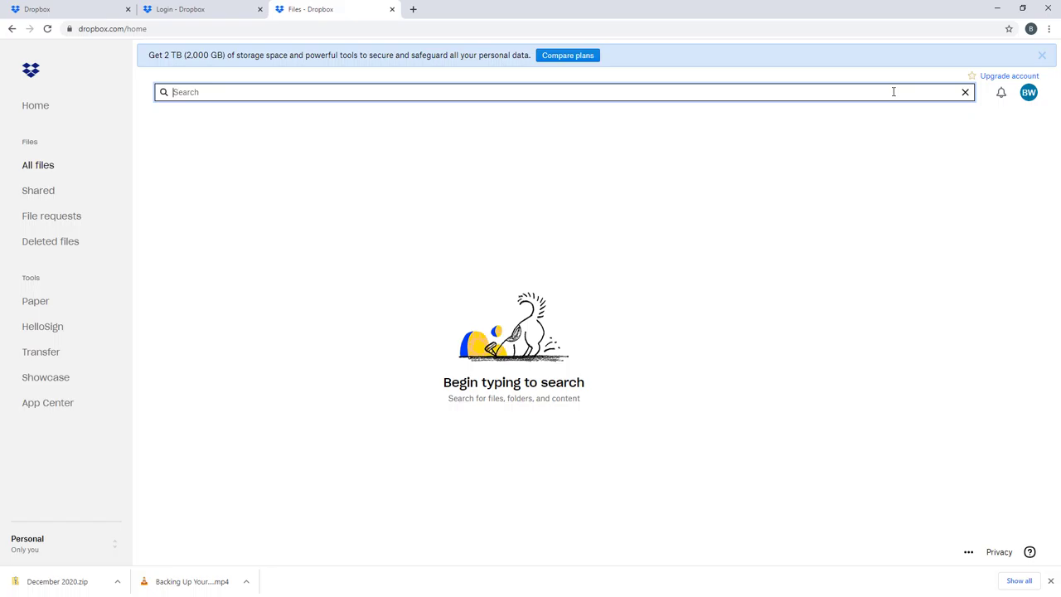
text(backing up)
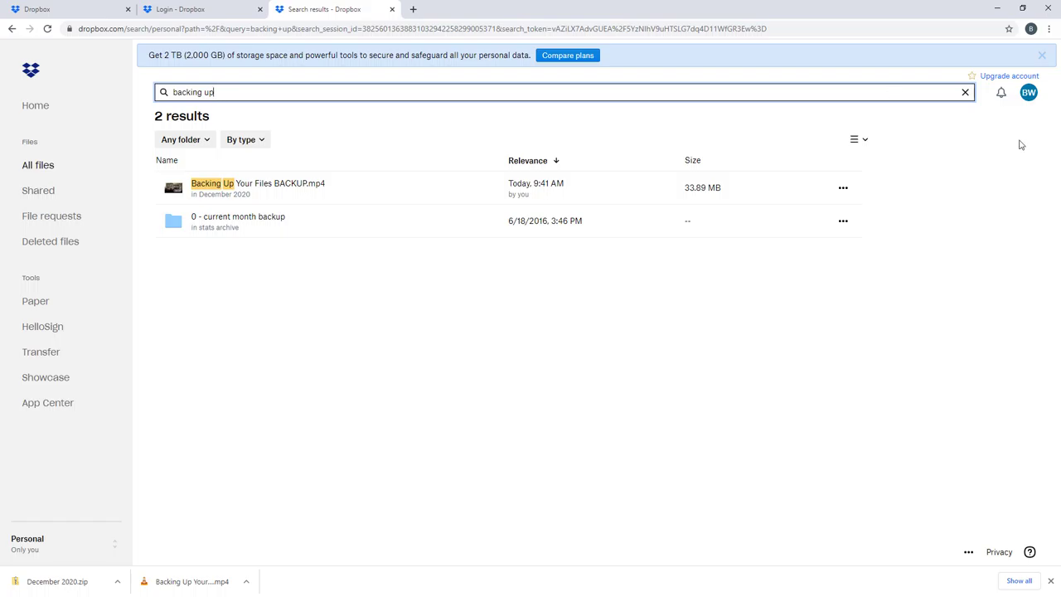
click(843, 188)
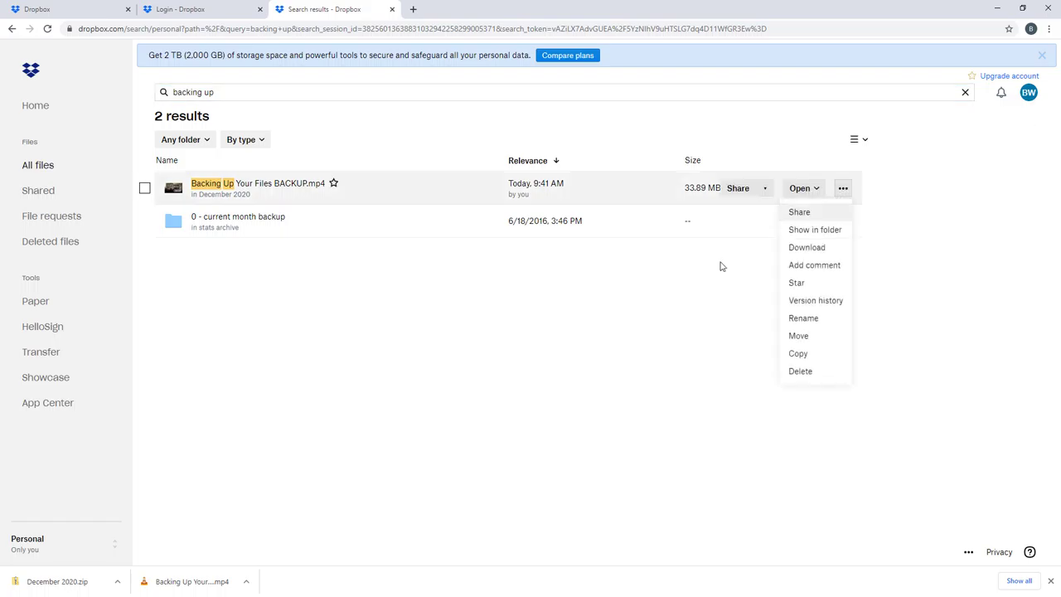
click(587, 301)
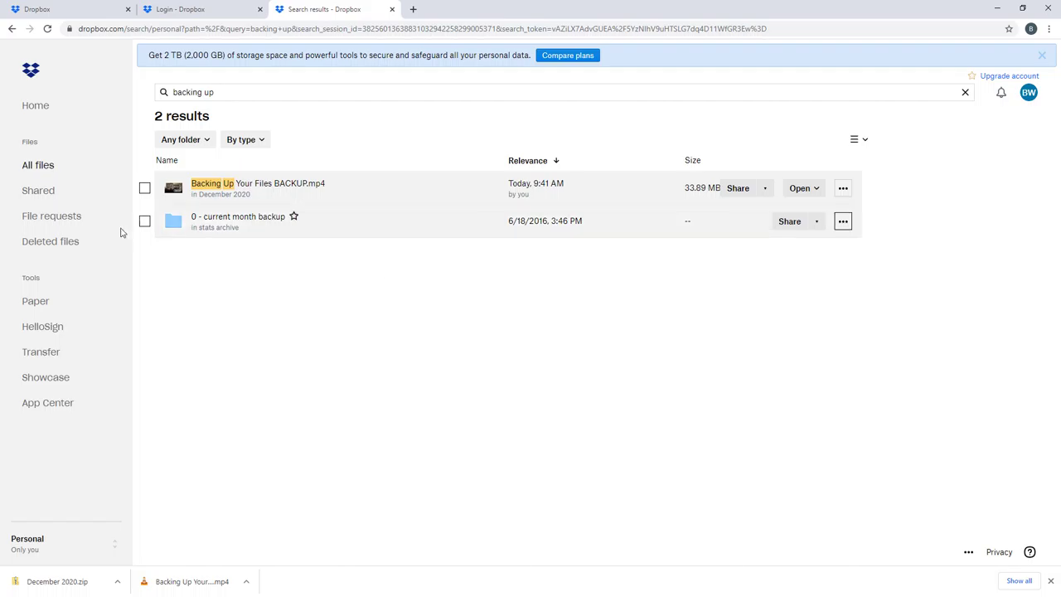
Step: Return to All files and open, then dismiss, the Create new file dropdown
click(41, 166)
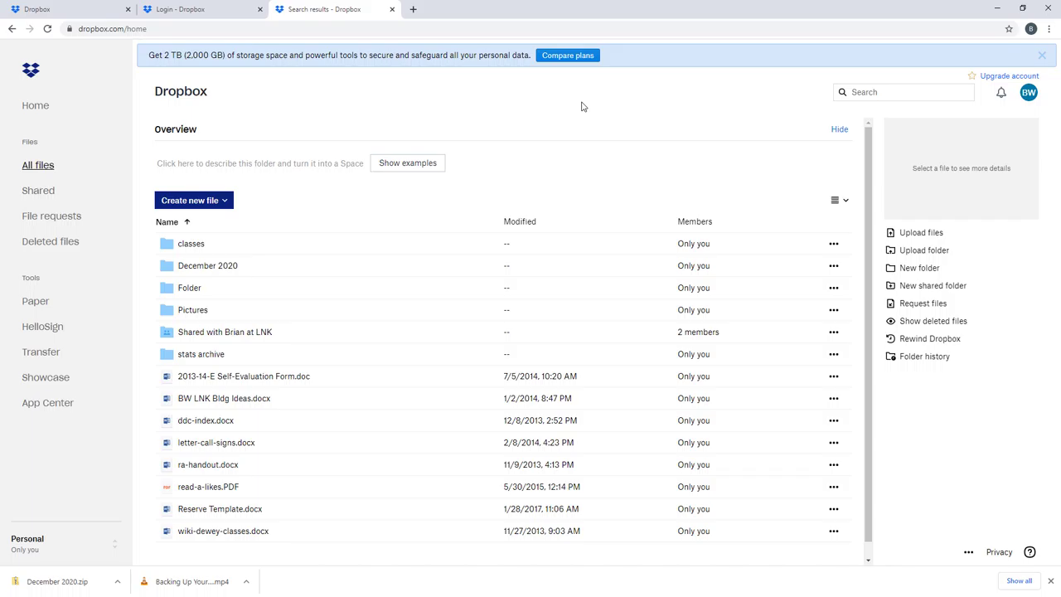
click(227, 203)
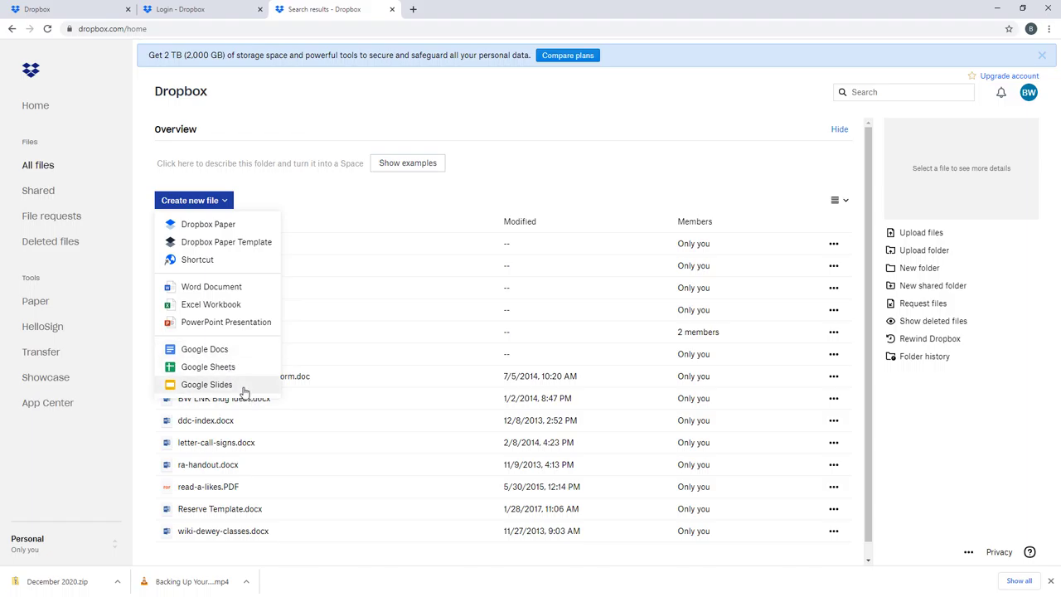
click(292, 180)
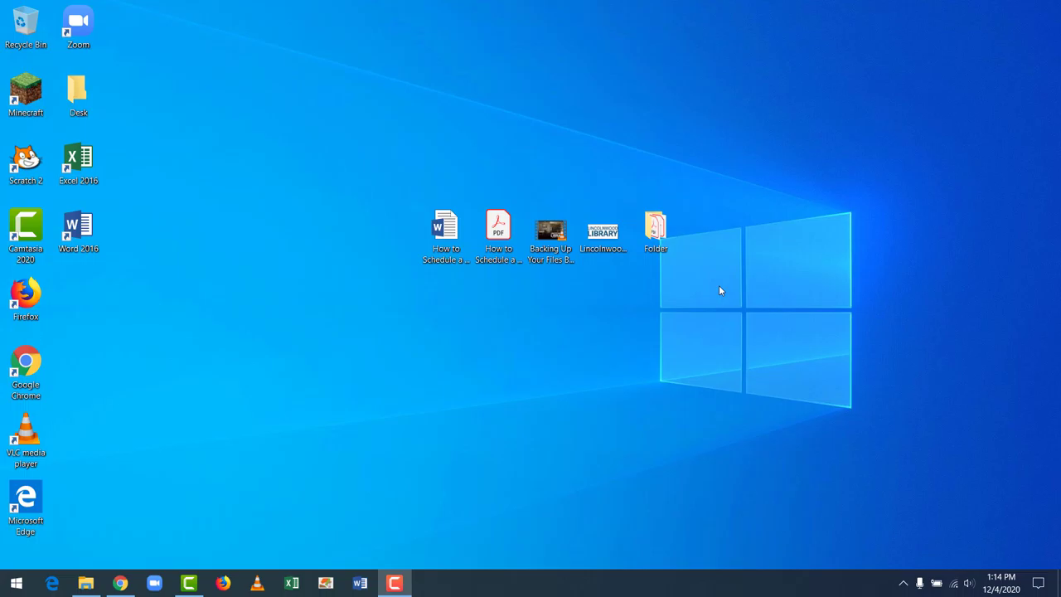
click(382, 299)
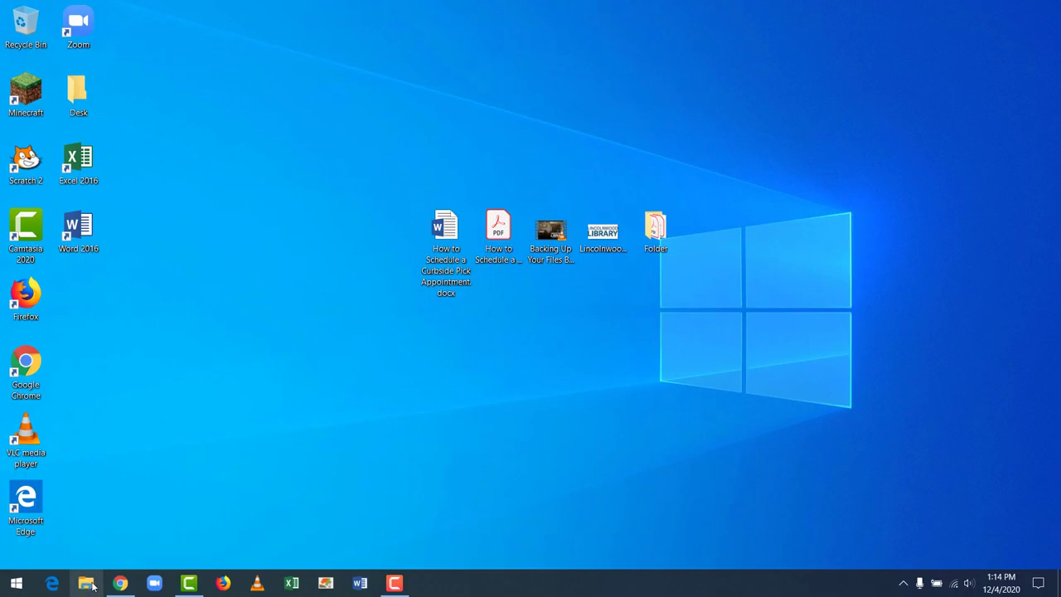
Step: Open File Explorer, copy all 430 items in Downloads, then clear the selection
click(91, 584)
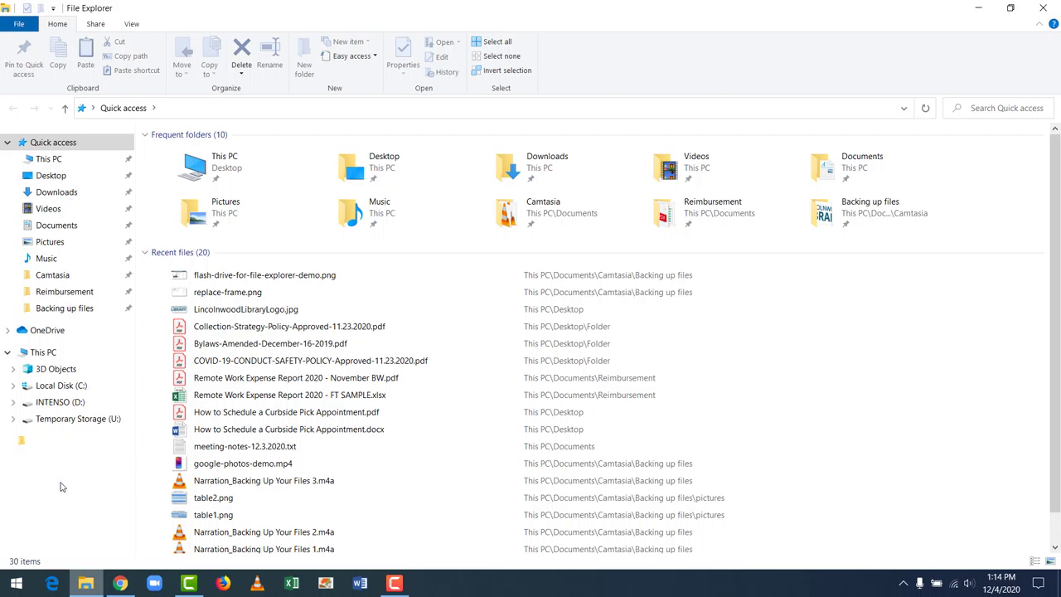
click(58, 193)
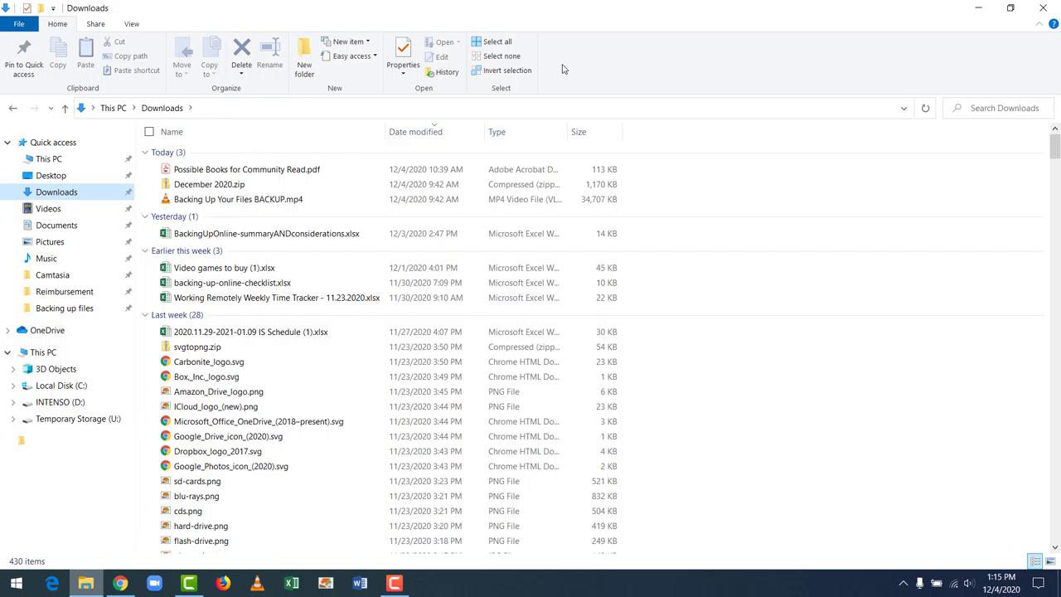
click(495, 43)
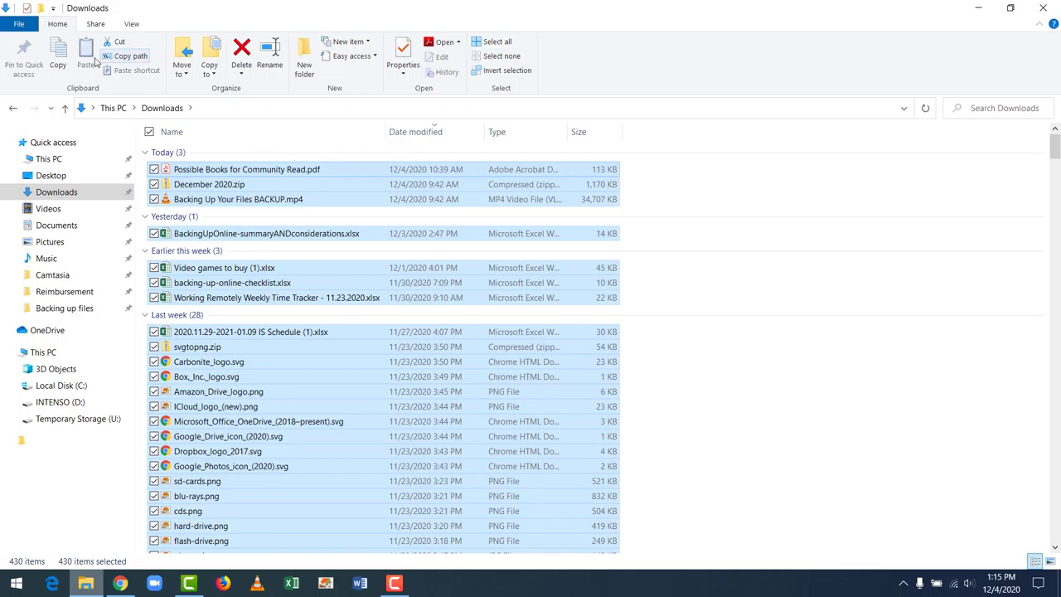
click(62, 65)
click(705, 296)
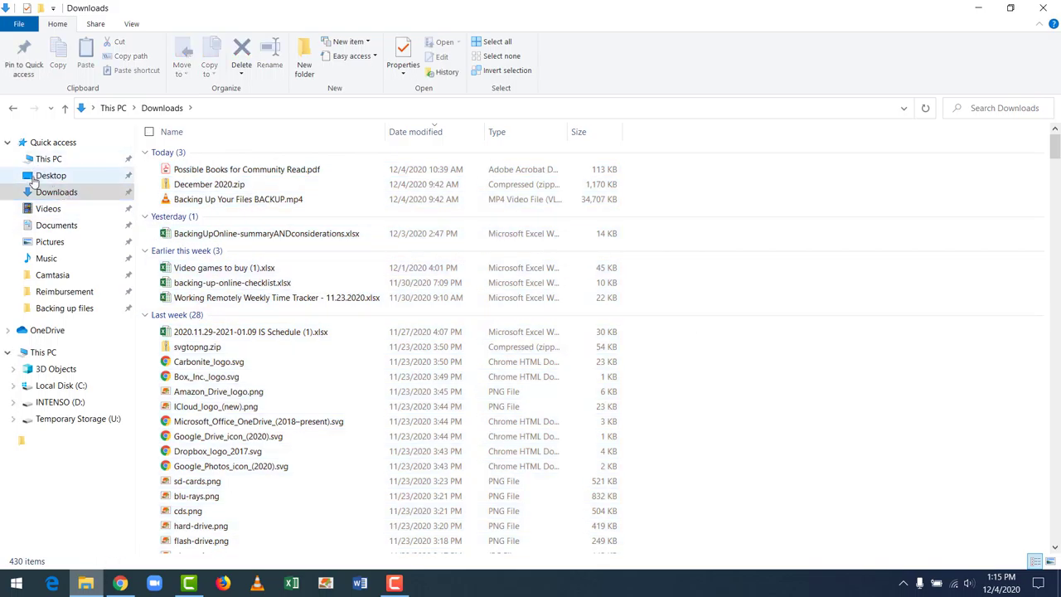
Step: On the Desktop, select Folder through LincolnwoodLibraryLogo.jpg, excluding Desk, and copy those six items
click(34, 179)
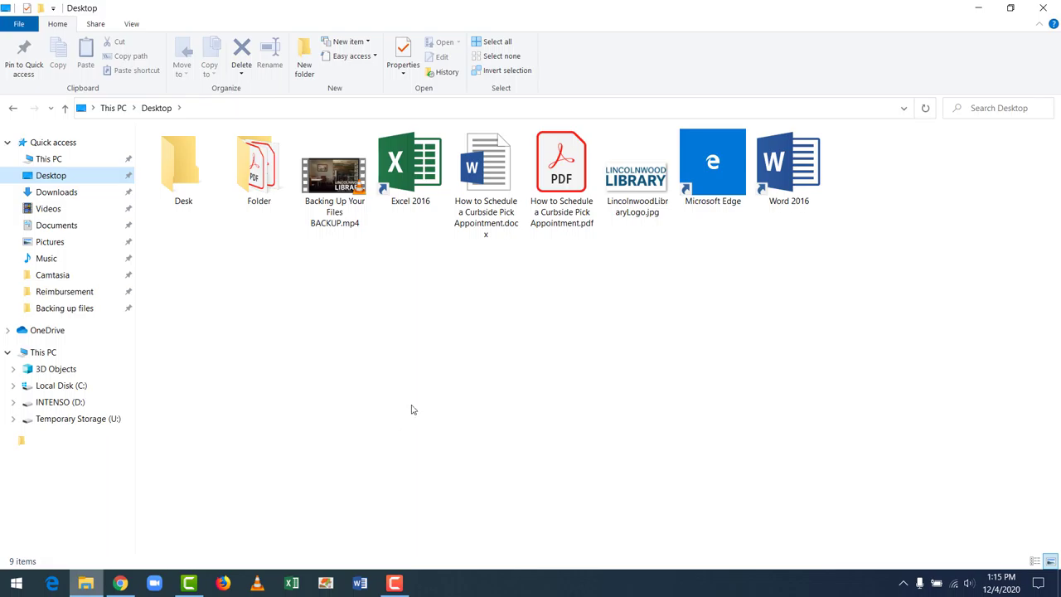
click(256, 190)
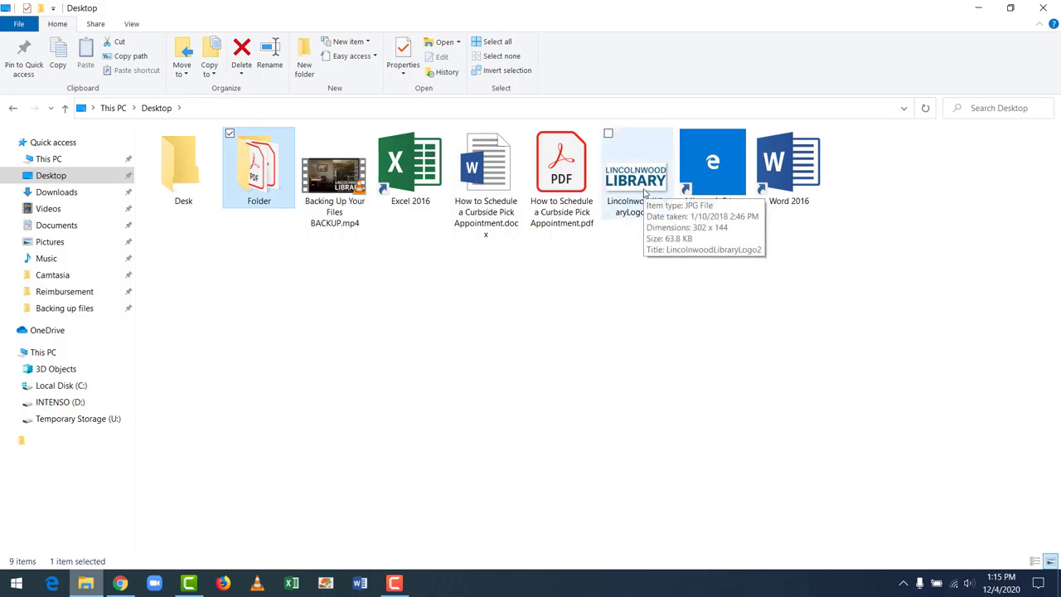
shift+click(644, 193)
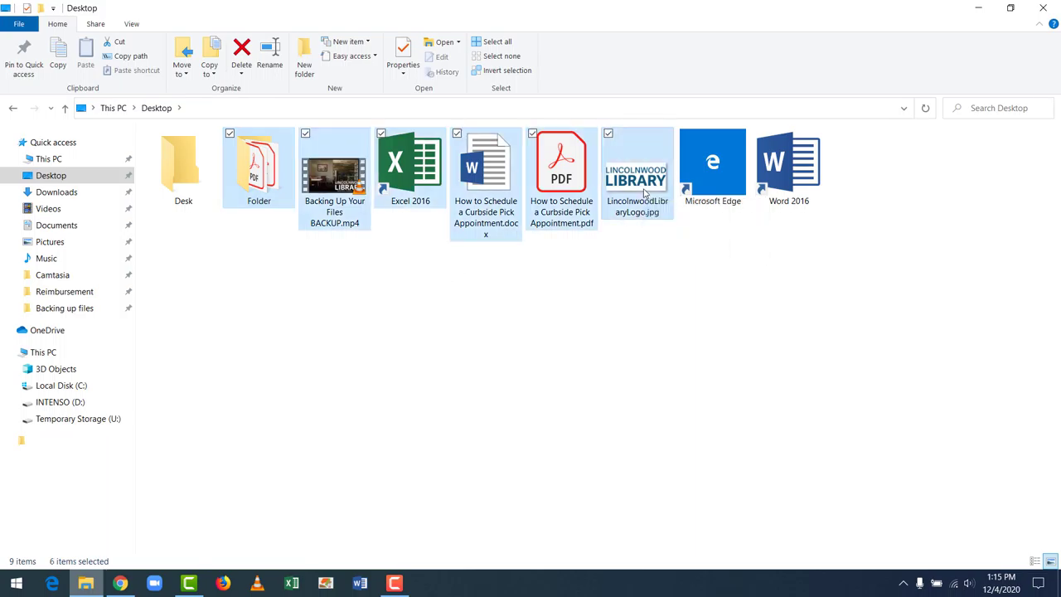
ctrl+click(570, 187)
ctrl+click(571, 204)
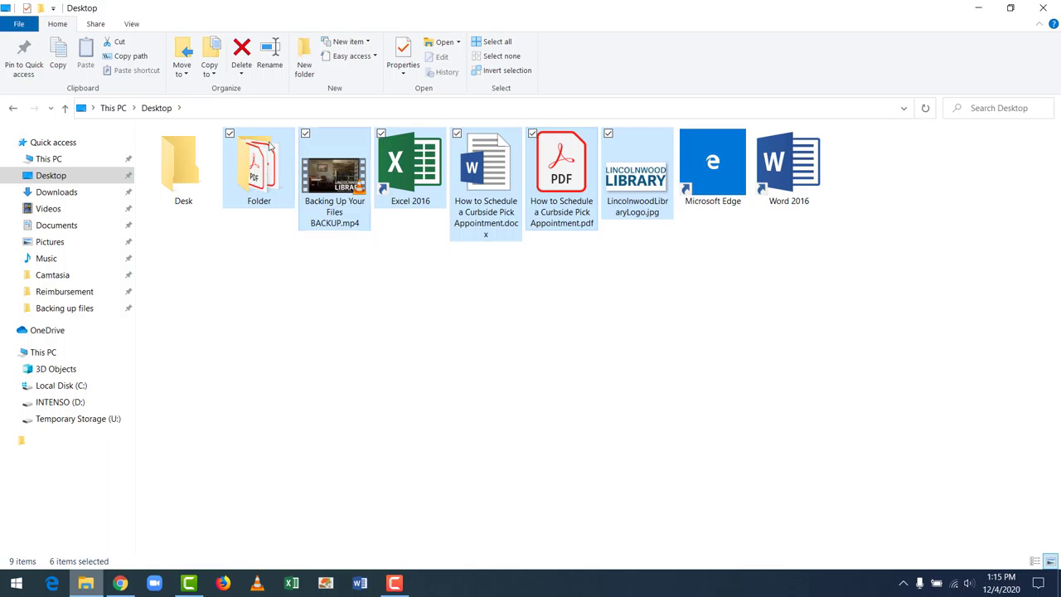
ctrl+click(189, 164)
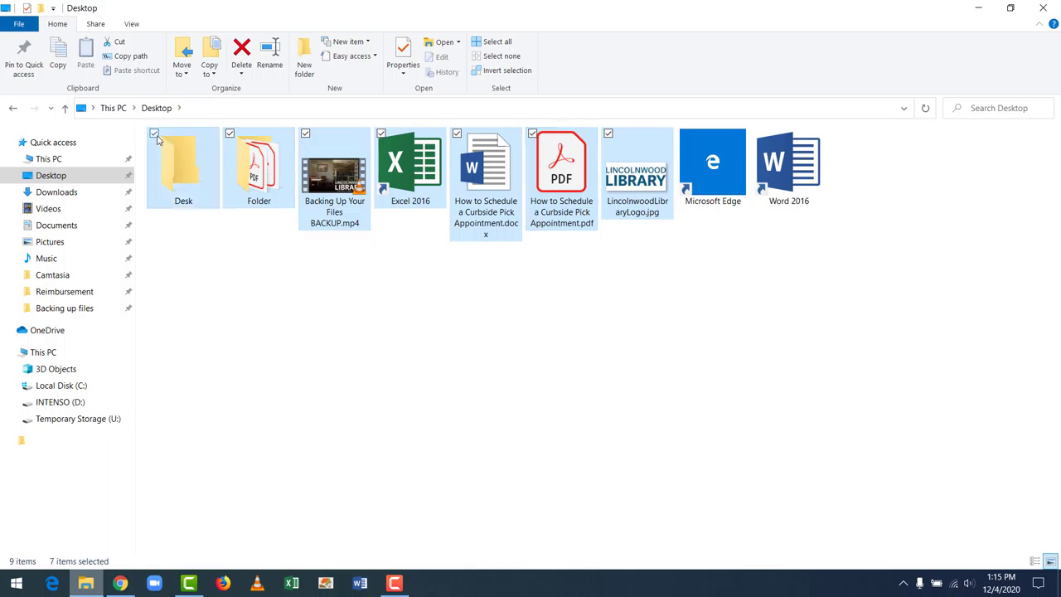
click(154, 134)
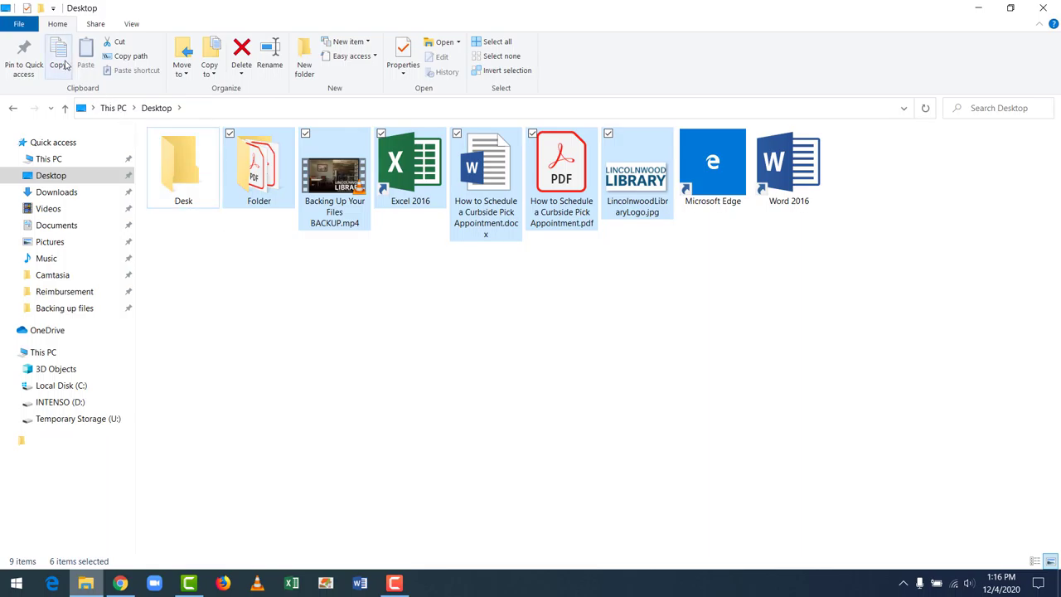
click(63, 63)
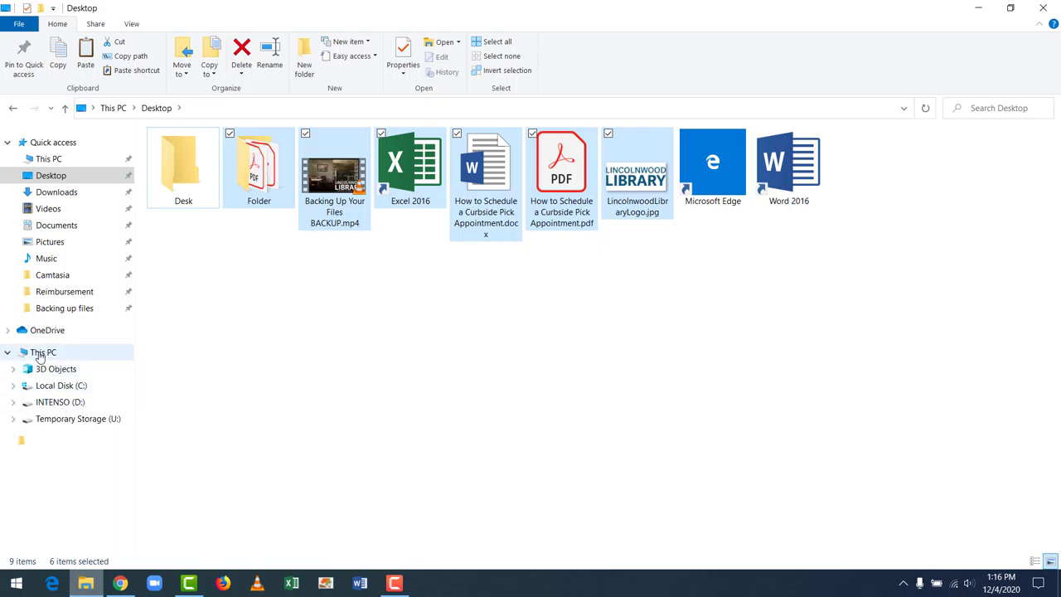
Step: Paste the copied items into INTENSO (D:) via This PC, then return to Desktop
click(39, 355)
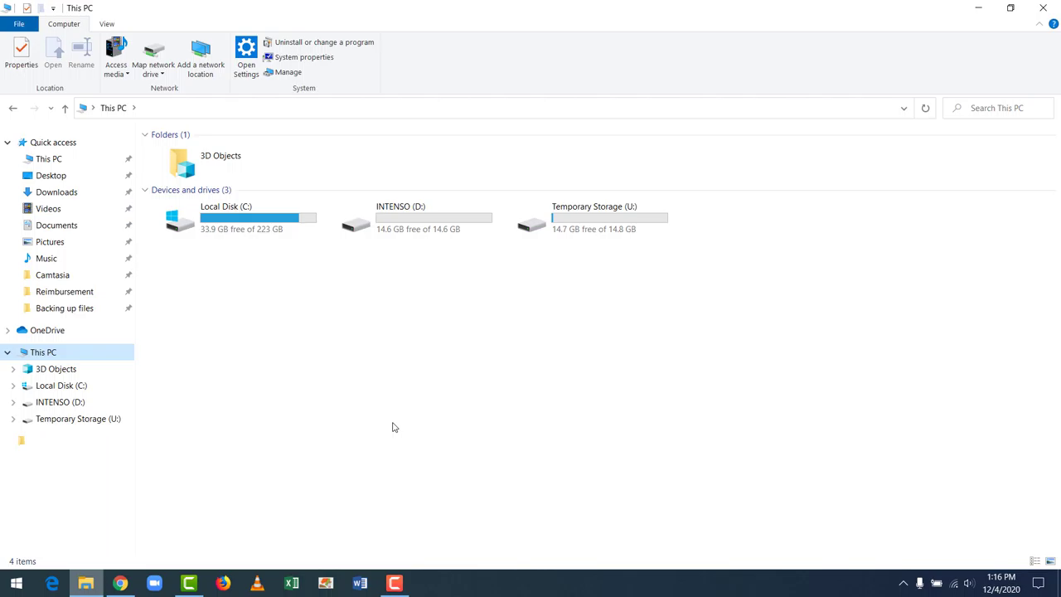
double_click(424, 224)
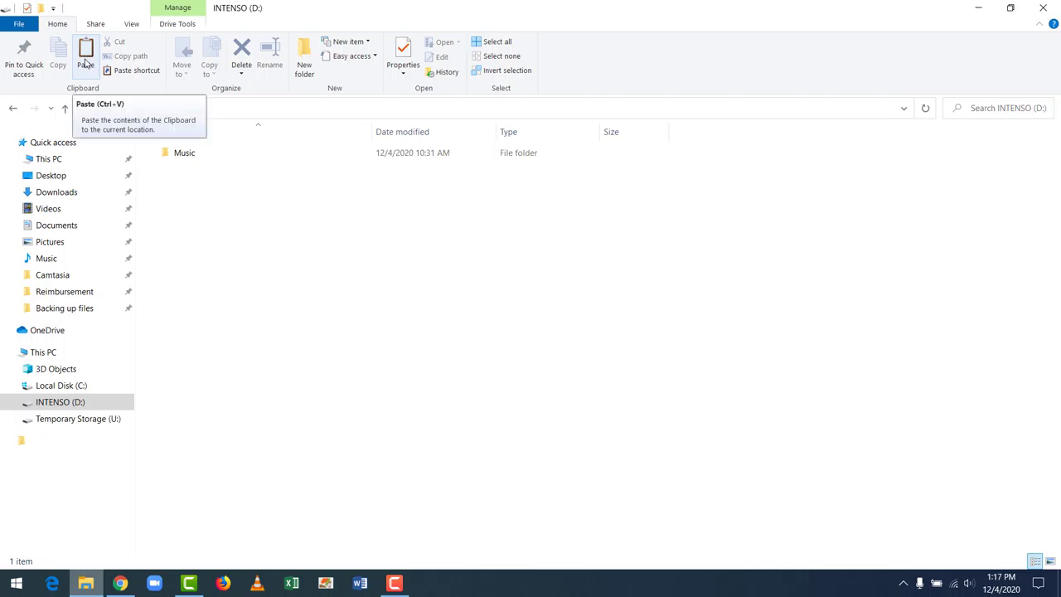
click(86, 64)
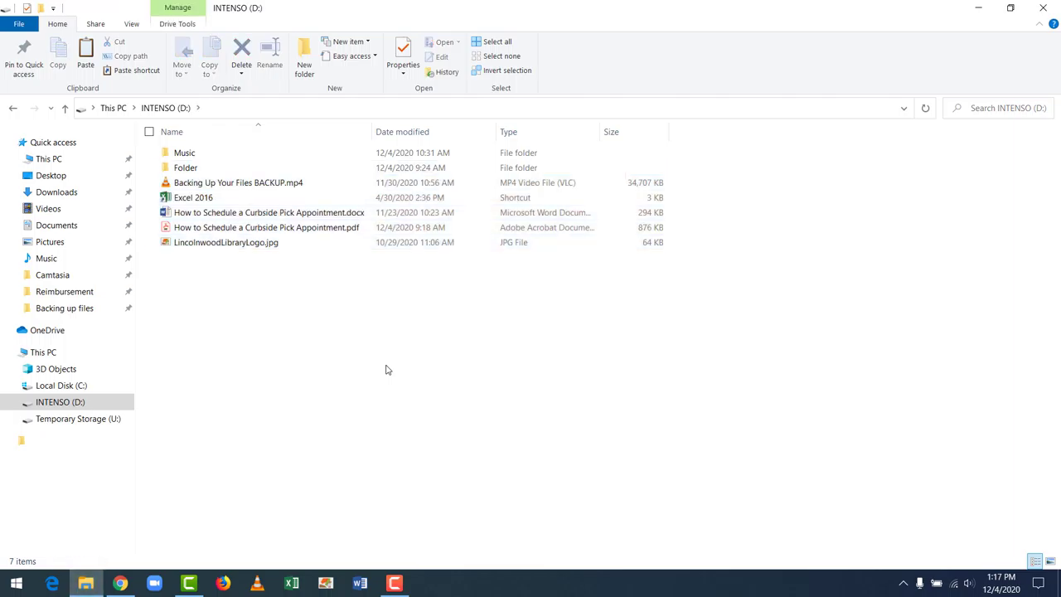
click(88, 180)
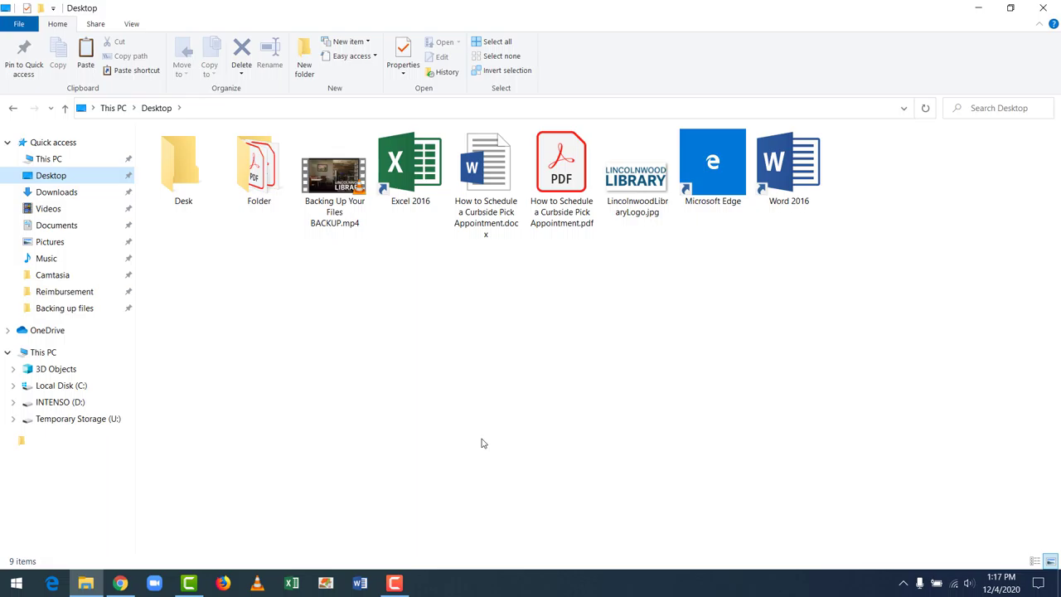
Step: Box-select the six desktop items and drag them onto INTENSO (D:) in the navigation pane
drag(647, 247, 264, 193)
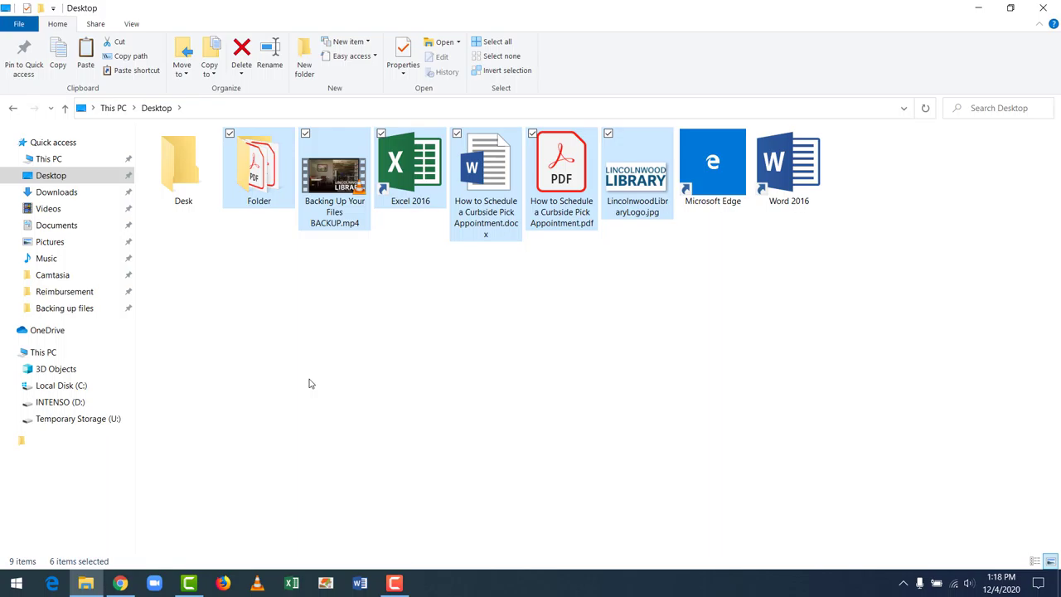
drag(276, 196, 85, 408)
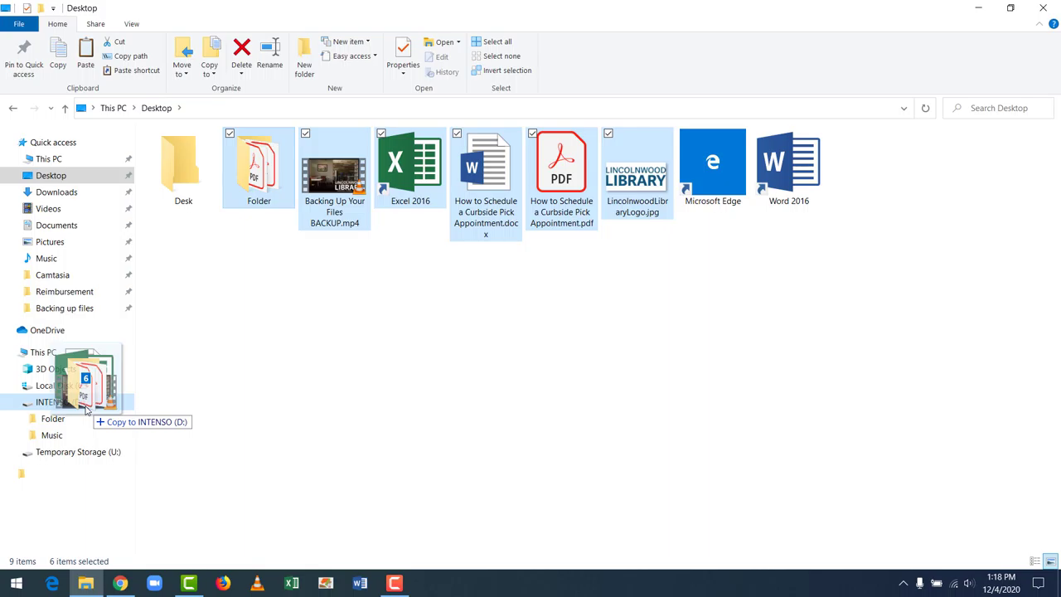
drag(85, 409, 85, 409)
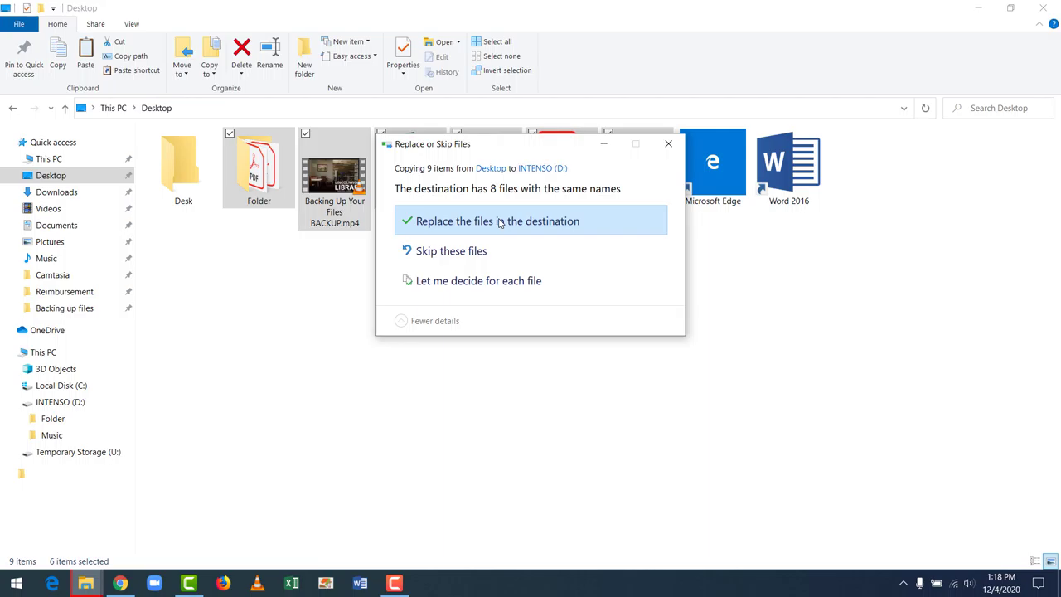
Step: Replace the files in the destination, then reselect only Folder on the Desktop
click(499, 222)
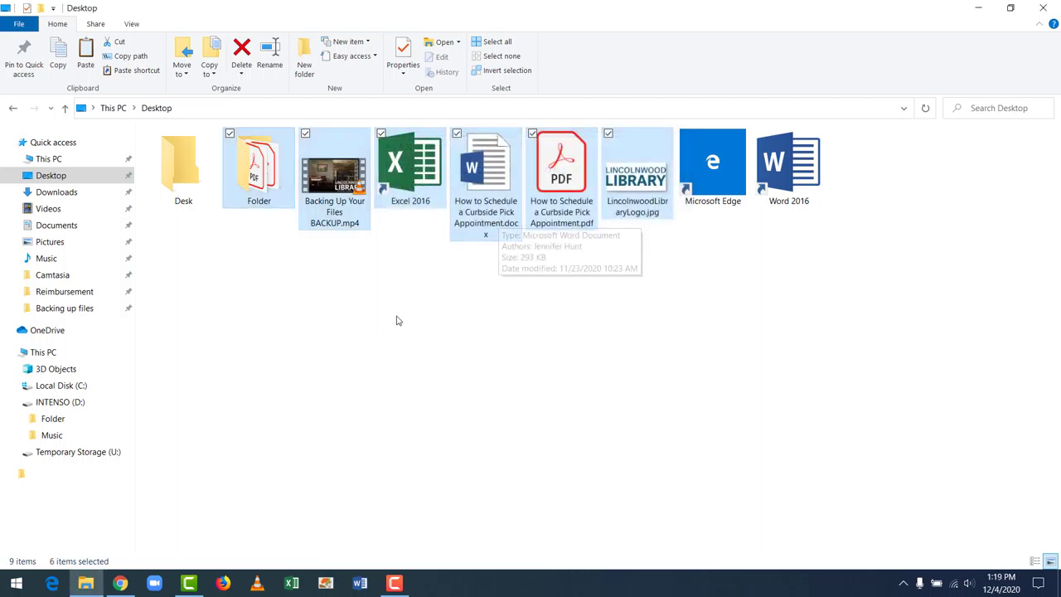
click(396, 321)
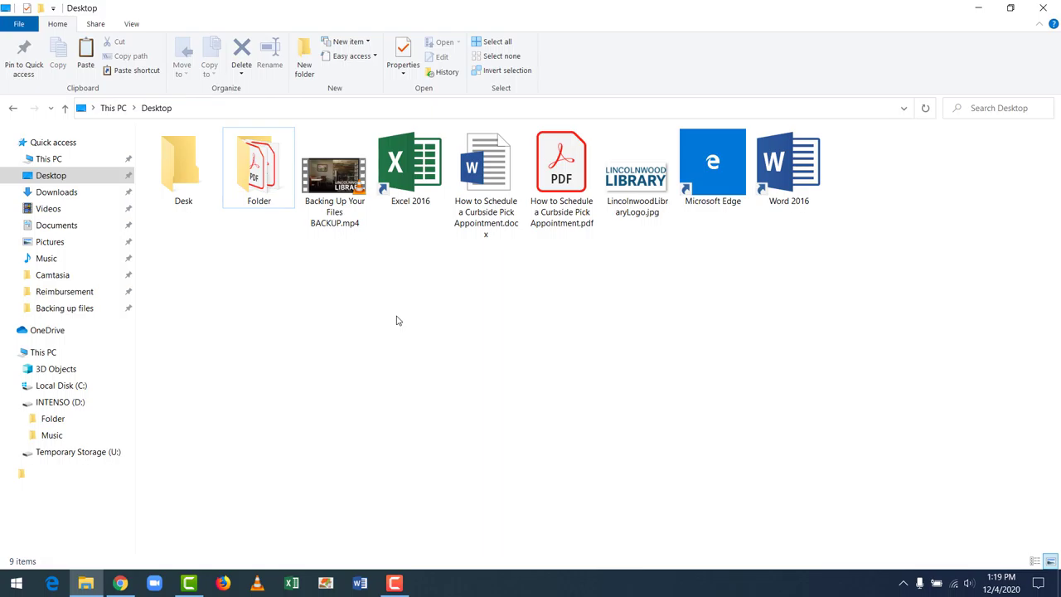
click(258, 174)
Step: Select BACKUP.mp4, Excel 2016, the Word, PDF and LincolnwoodLibraryLogo.jpg files, then dismiss the folder menu
click(334, 197)
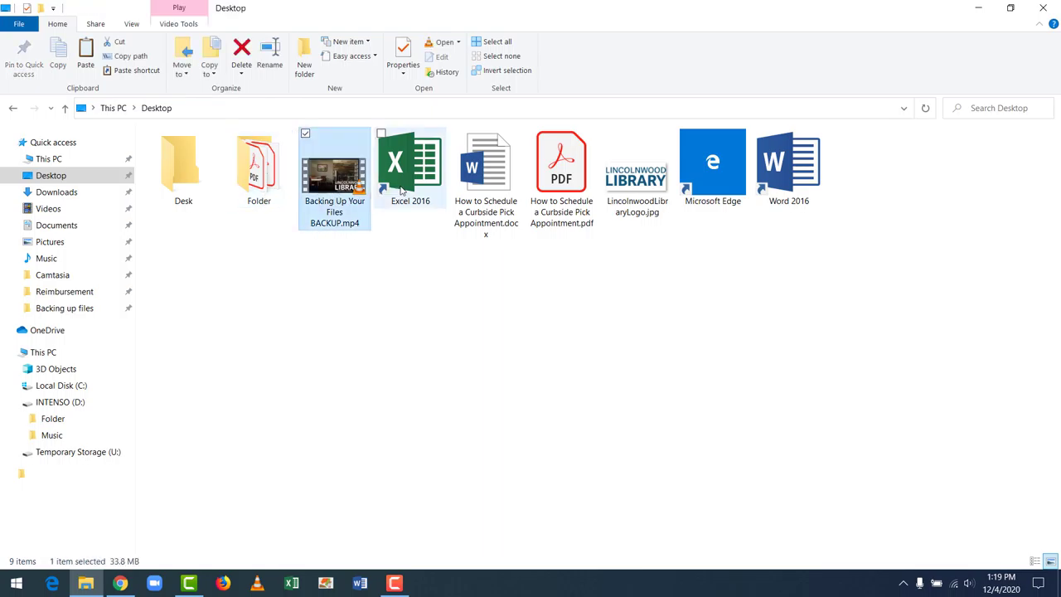
click(402, 189)
click(496, 199)
click(576, 200)
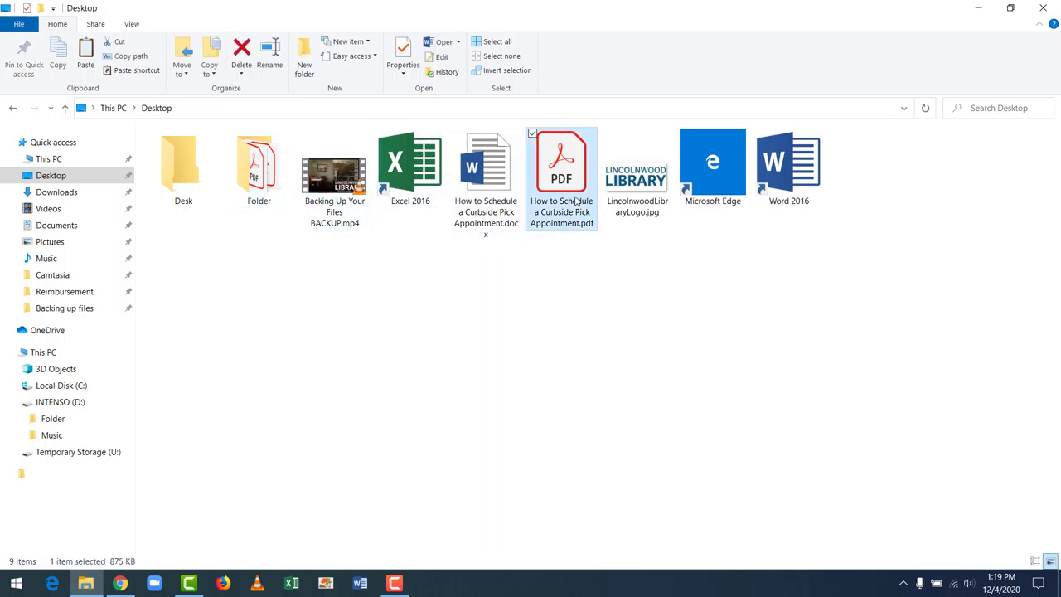
click(617, 199)
right_click(440, 419)
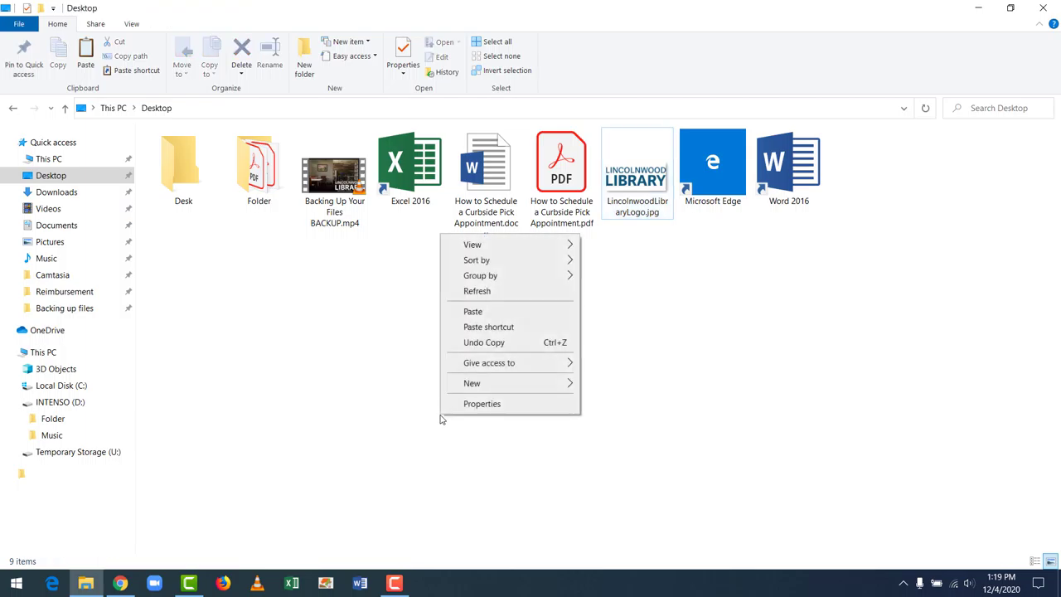
click(329, 388)
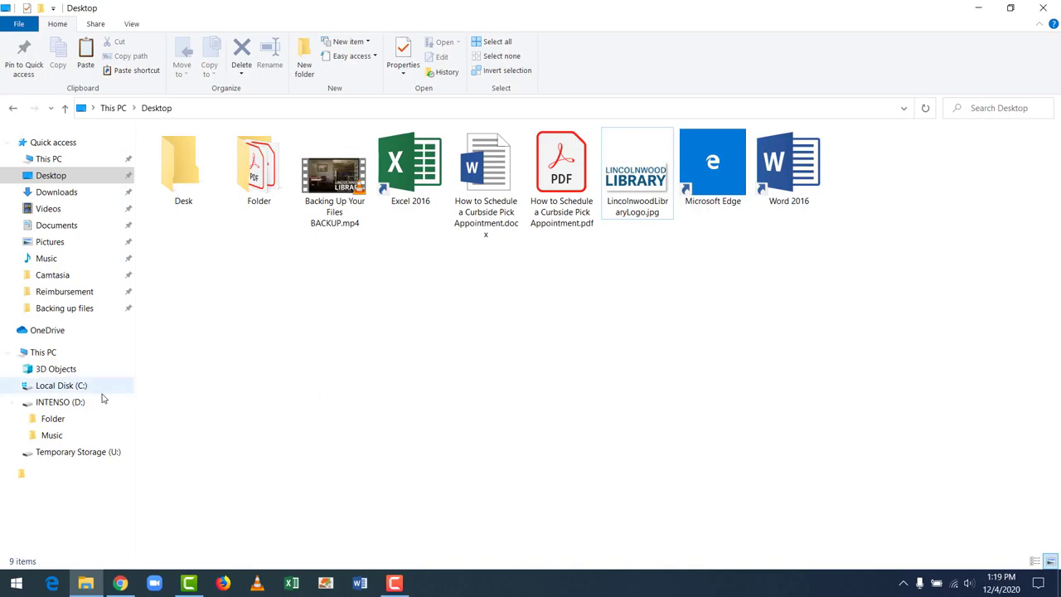
Step: Show INTENSO (D:) with its 7 items, from Folder and Music to LincolnwoodLibraryLogo.jpg
click(78, 403)
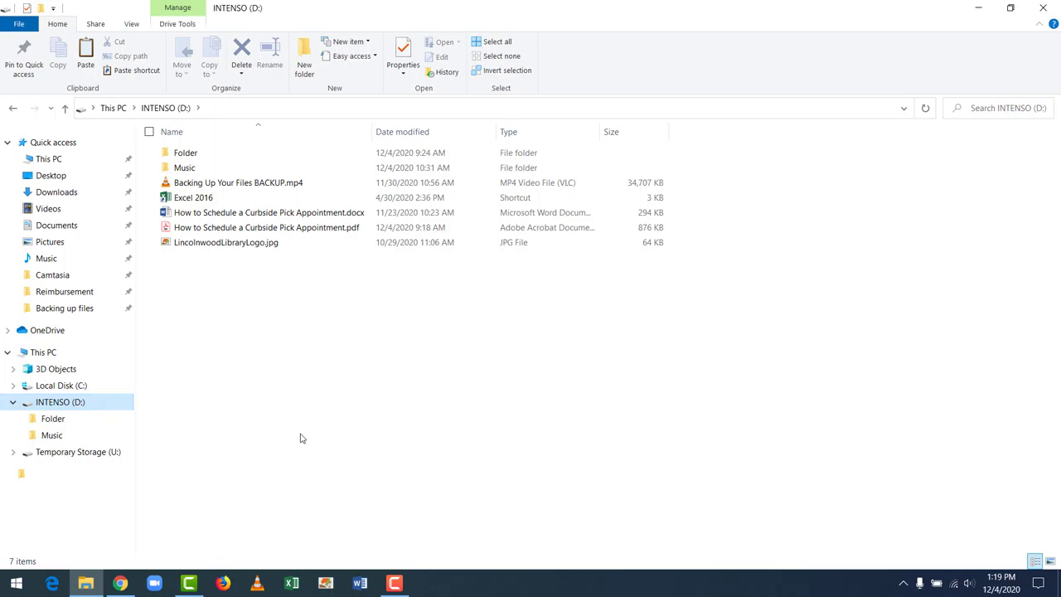
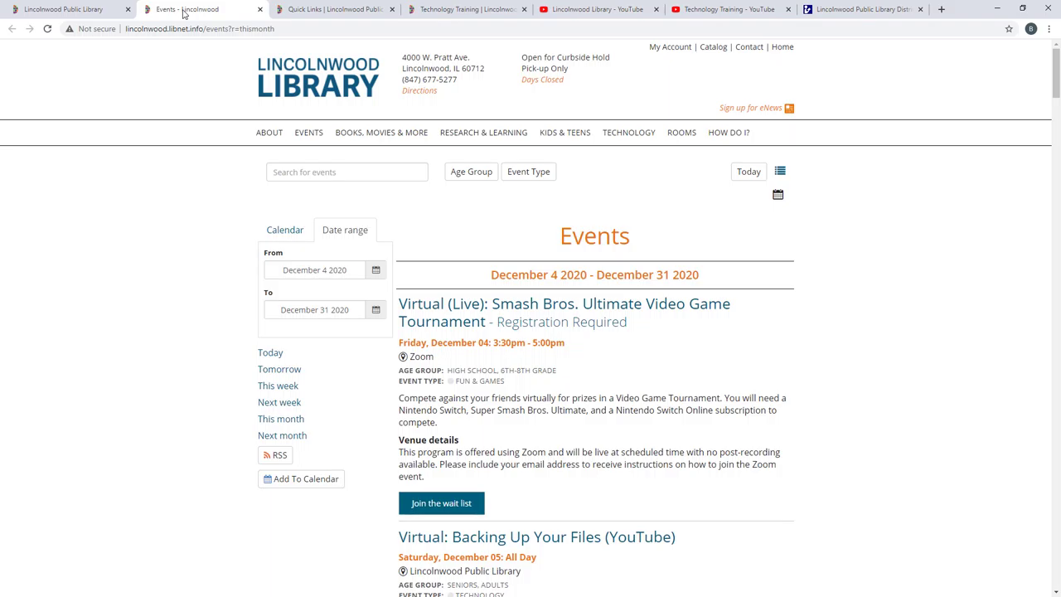
Step: Show the Lincolnwood Library Quick Links page and browse down its resource list
click(320, 11)
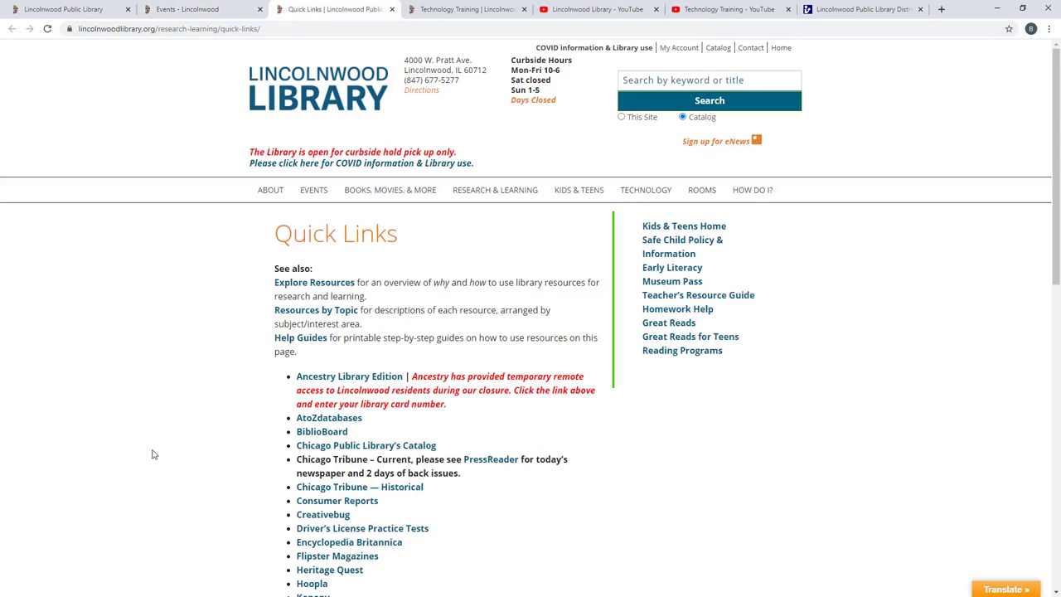
scroll(161, 438, down, 2)
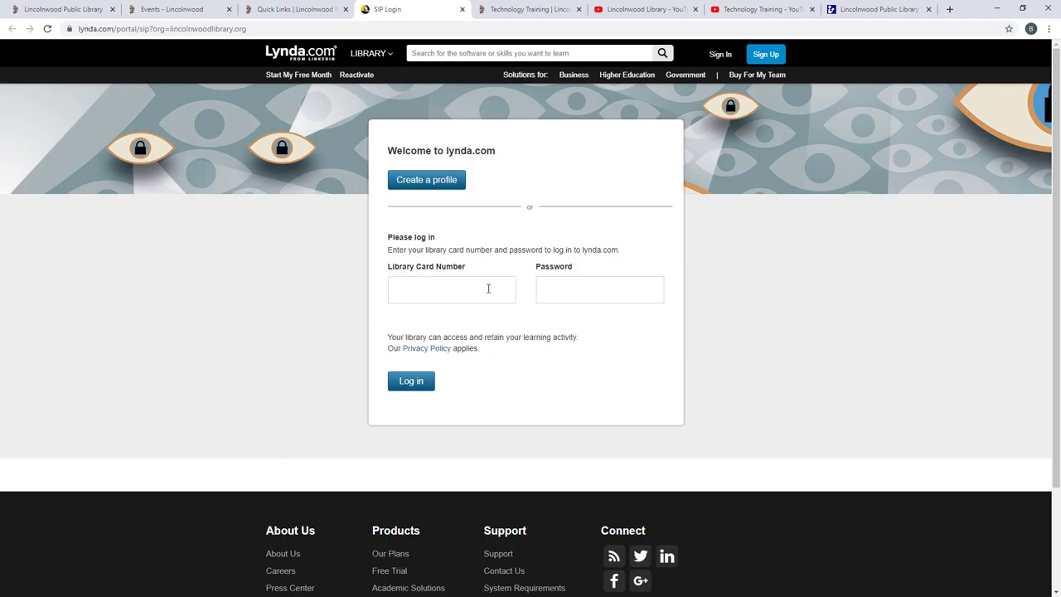
Step: Show the Technology Training page and scroll down to its Lynda.com profile-creation steps
click(539, 6)
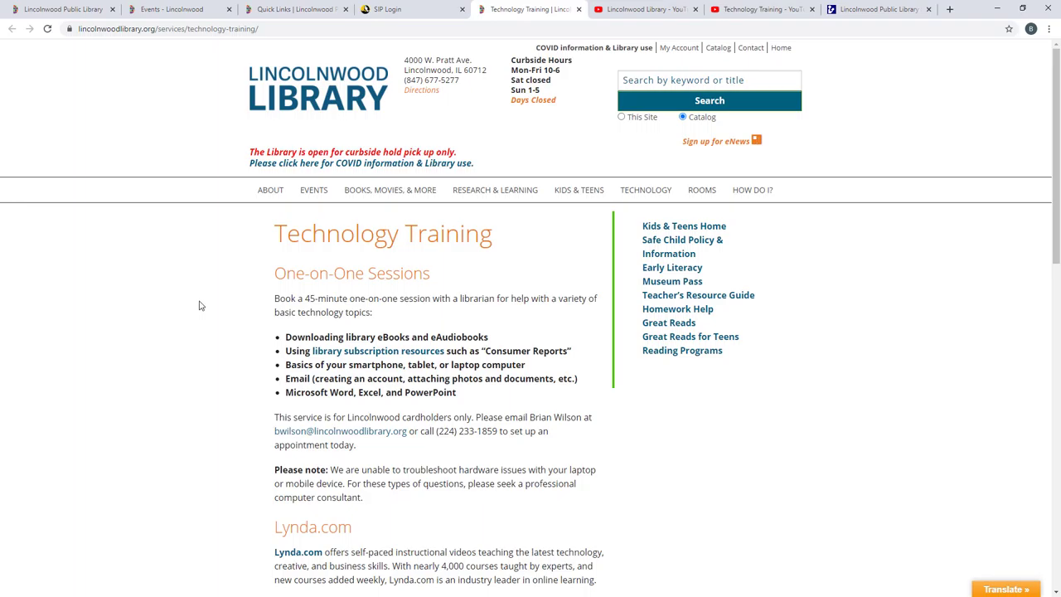
scroll(199, 306, down, 1)
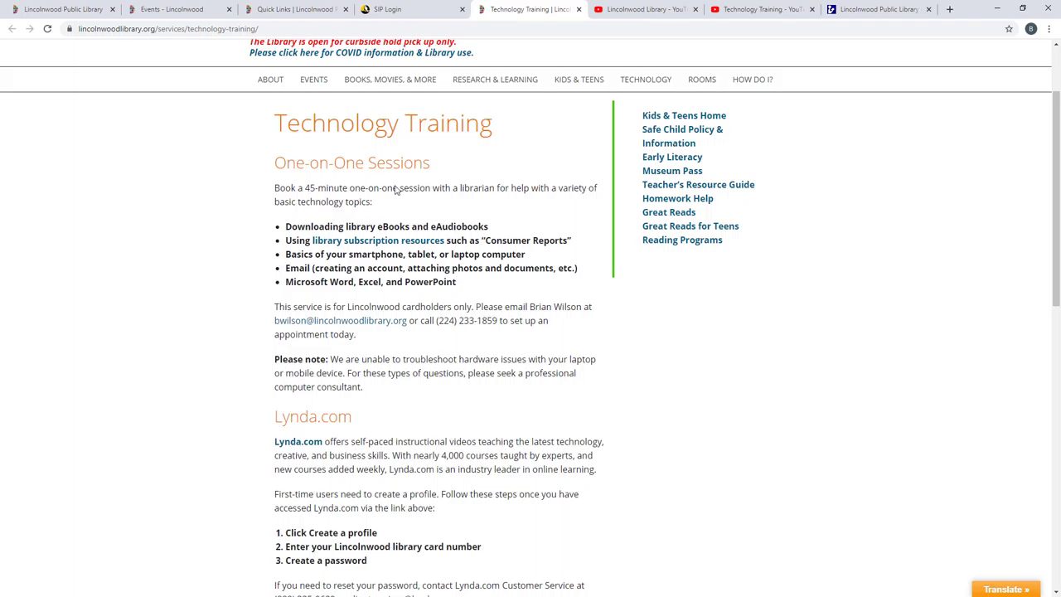
Step: Browse the Lincolnwood Library YouTube channel, then view its 12-video Technology Training playlist
click(639, 8)
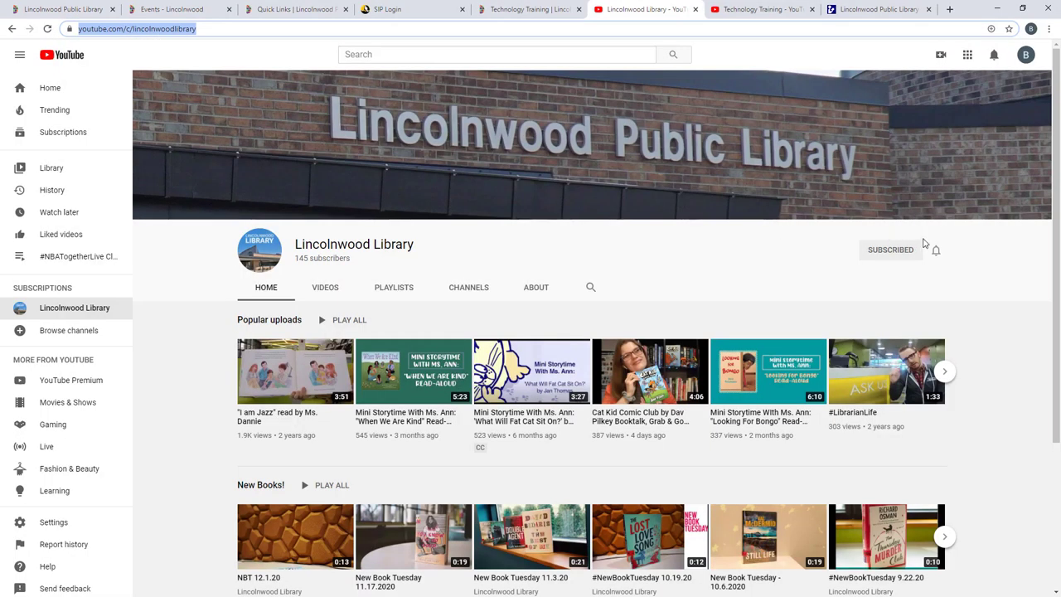
scroll(988, 290, down, 2)
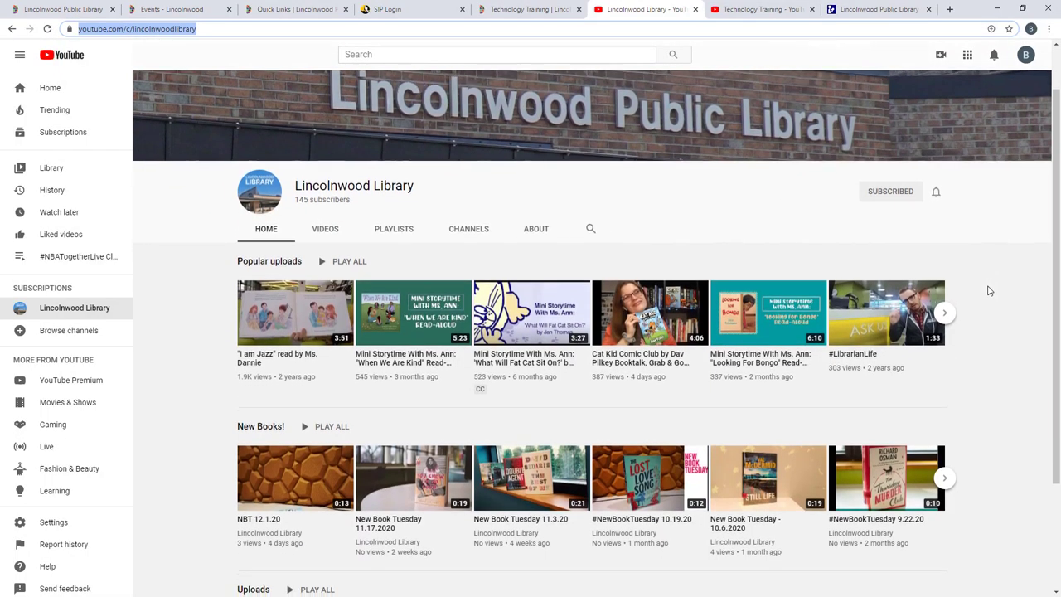
click(762, 10)
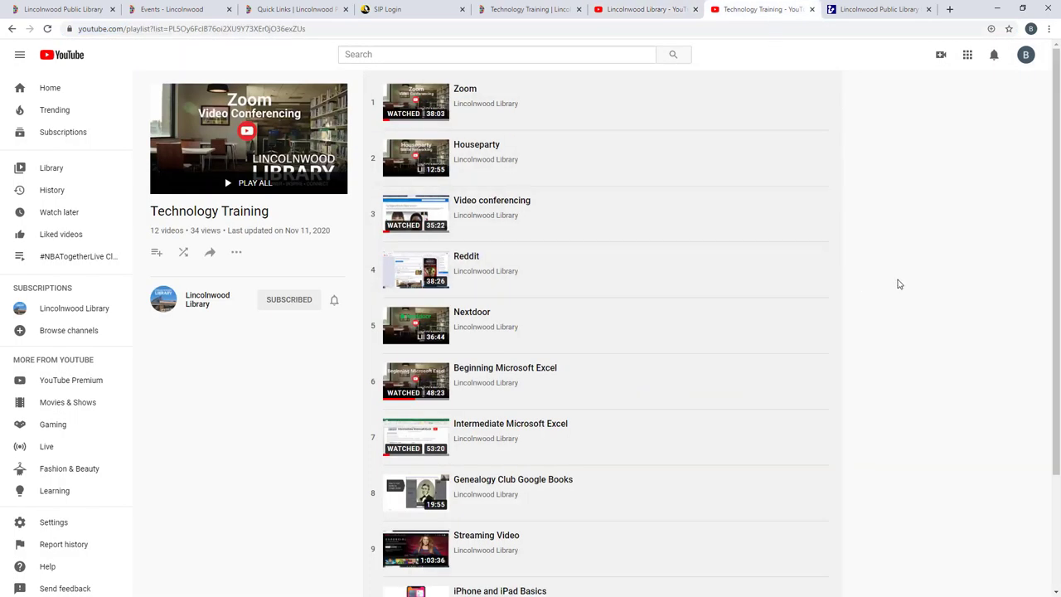
Step: Search the library catalog for 'google drive' and review the 4 results, led by My Google Chromebook
key(ctrl+Tab)
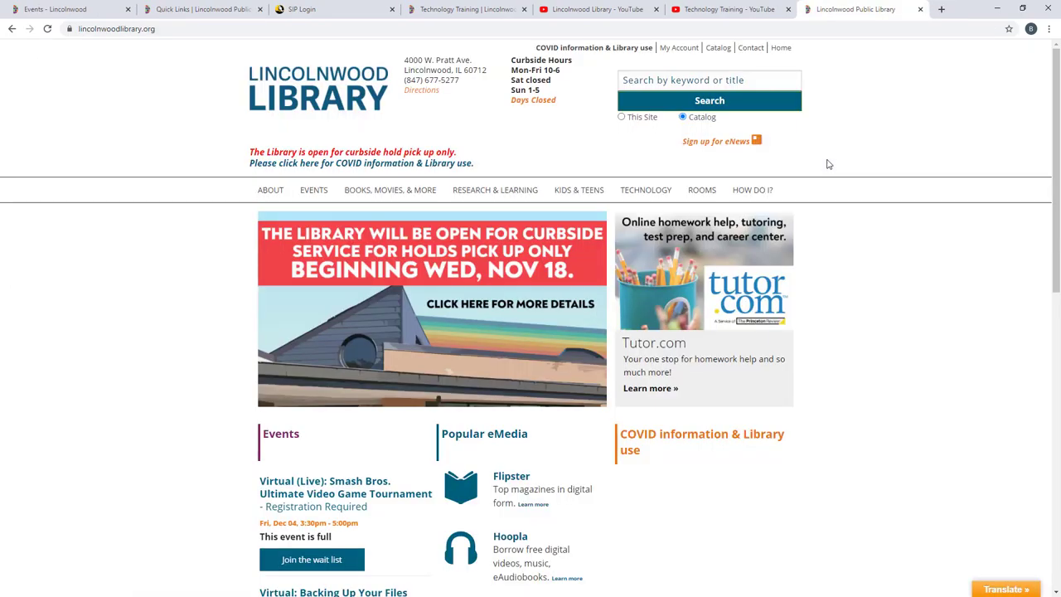
click(720, 48)
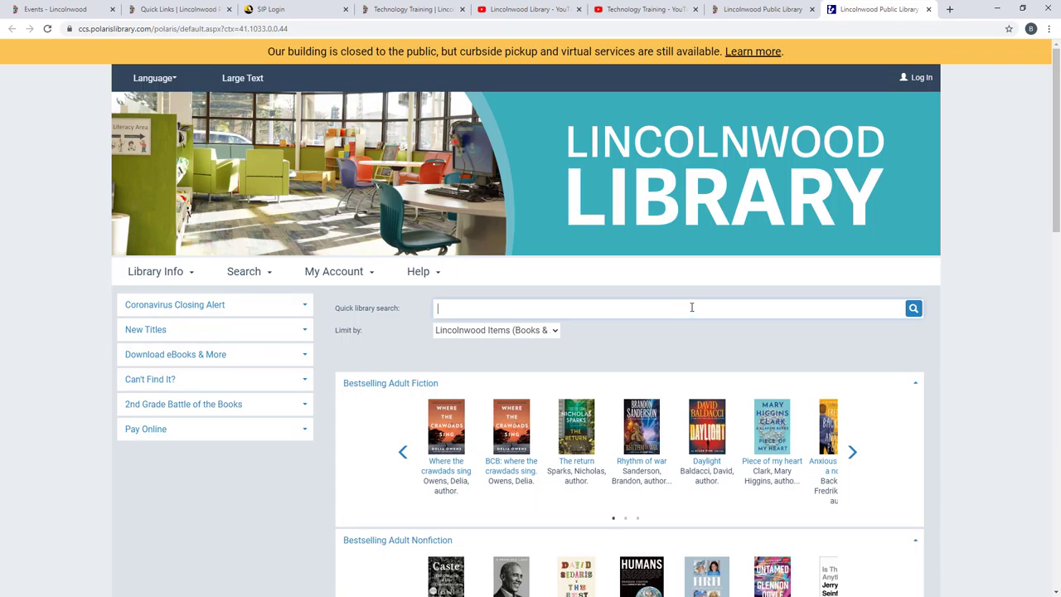
text(google drive)
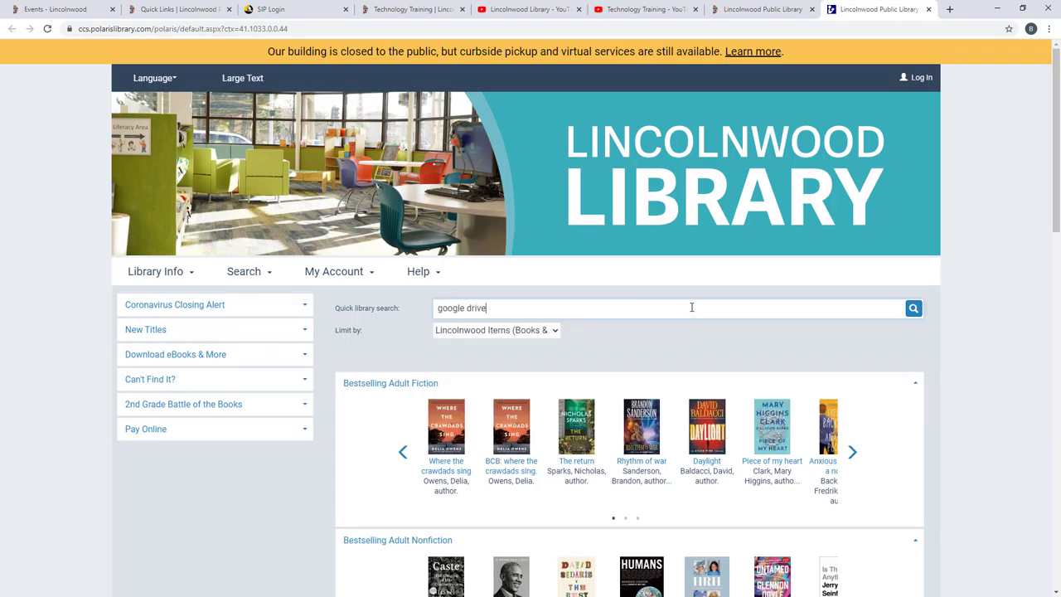
key(Return)
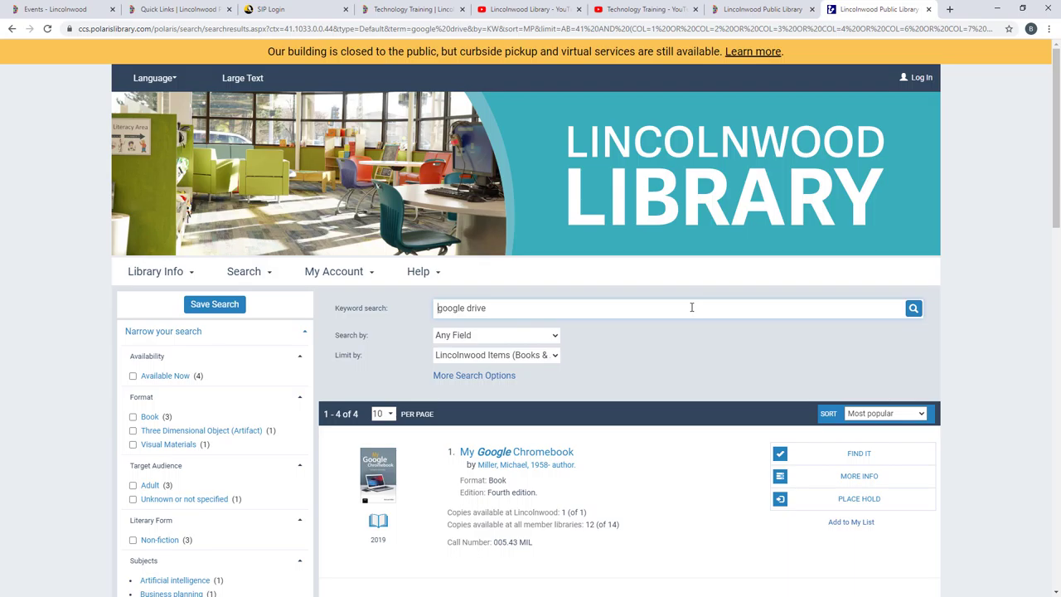
scroll(685, 357, down, 2)
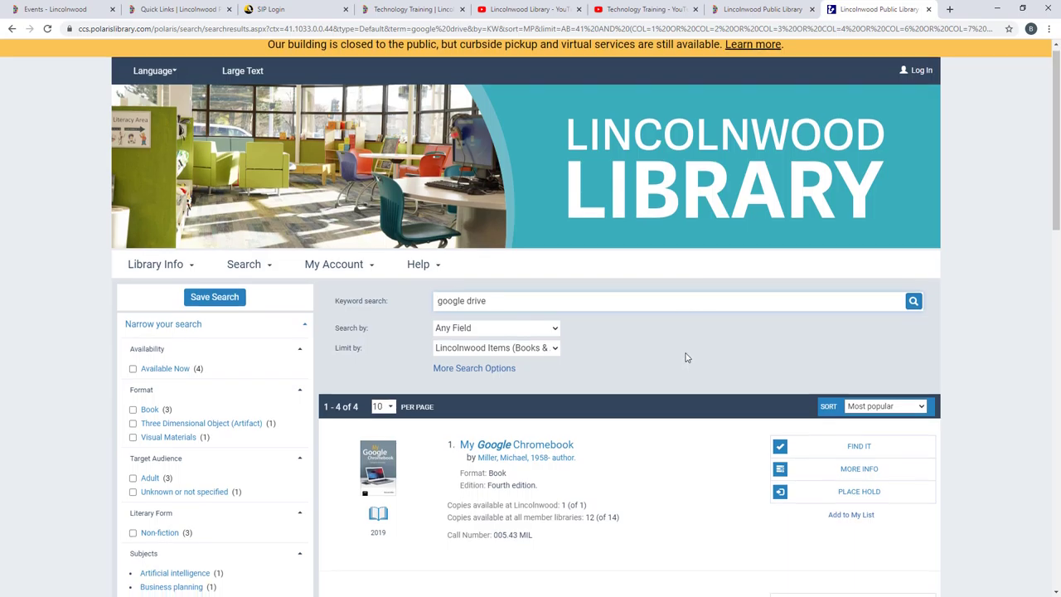